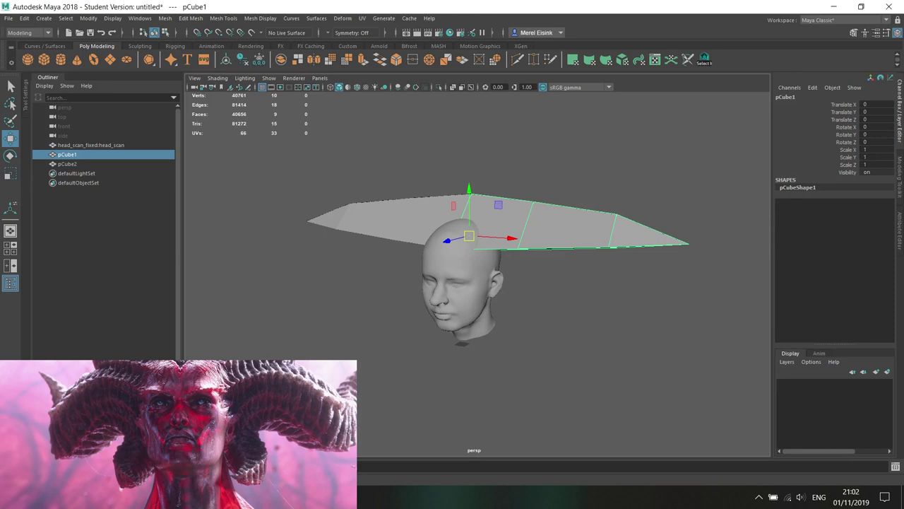
- Scale an edge loop on the inner part of the horn mesh pCube1 to make that part thicker
alt+drag(466, 242, 530, 222)
alt+middle_drag(529, 222, 504, 228)
scroll(505, 228, up, 5)
alt+drag(500, 166, 487, 189)
right_drag(486, 188, 486, 145)
alt+drag(481, 195, 447, 218)
click(441, 177)
click(441, 177)
key(r)
drag(431, 196, 478, 192)
- Raise the outer tip of the horn mesh so its end curves upward
alt+drag(540, 212, 522, 195)
click(552, 200)
right_click(522, 195)
click(478, 192)
drag(665, 173, 665, 66)
- Rotate the edge loop just before the tip and move it to follow the horn's curve
alt+drag(642, 173, 610, 172)
right_drag(608, 171, 606, 139)
double_click(593, 197)
key(e)
drag(565, 229, 579, 244)
key(w)
drag(591, 209, 558, 192)
- Reposition the tip vertices above the horn's outer end to form an upturned point
right_drag(649, 132, 631, 131)
click(606, 133)
drag(614, 152, 732, 74)
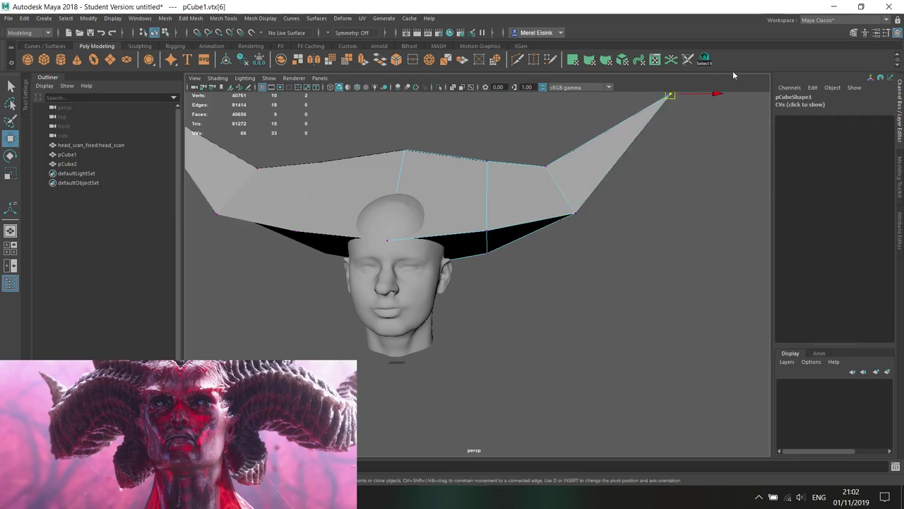
drag(674, 96, 611, 136)
- Lower the middle edge loop of the horn to deepen its downward bend
right_click(527, 195)
click(527, 169)
drag(488, 197, 490, 232)
drag(400, 175, 525, 238)
scroll(526, 236, up, 4)
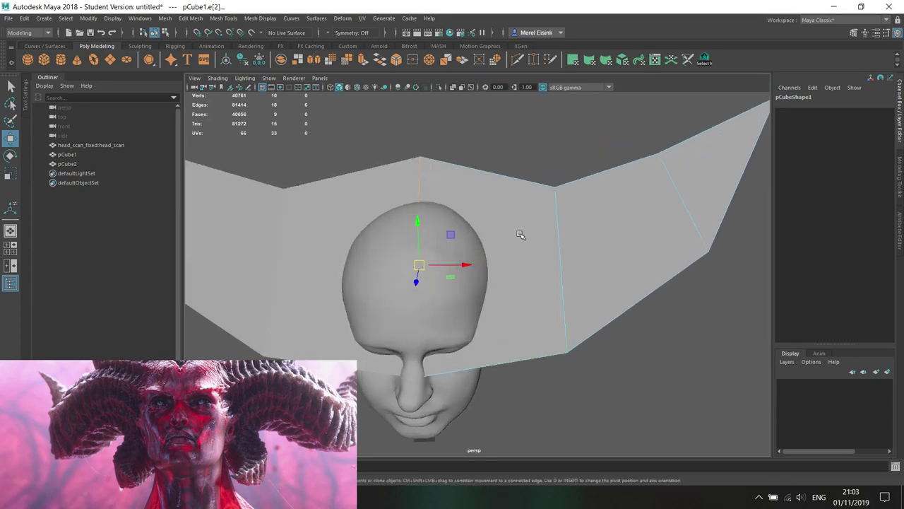
- Extrude the top face of the horn's inner section outward to start a second, upper horn
right_drag(535, 203, 535, 221)
click(544, 217)
alt+drag(573, 219, 460, 240)
key(e)
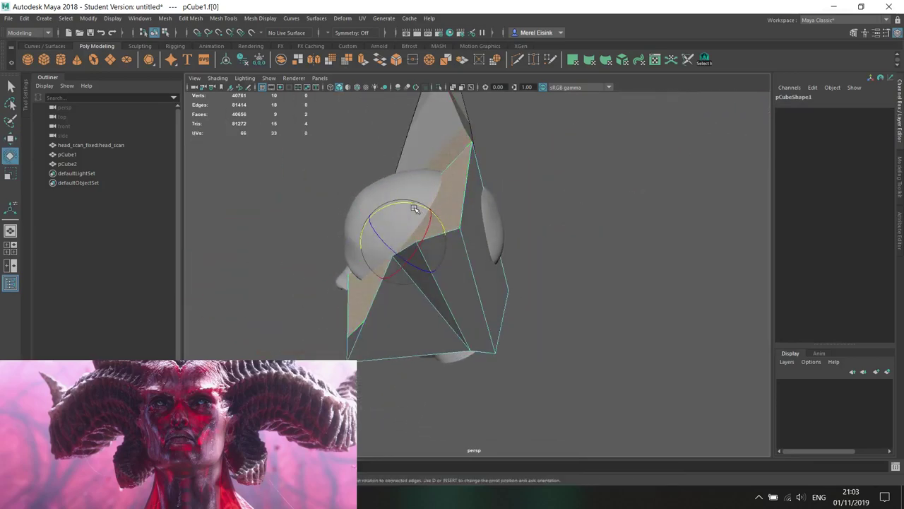
key(w)
key(r)
drag(403, 245, 472, 148)
key(w)
key(ctrl+e)
key(w)
key(r)
- Open the Modeling Toolkit, then rotate and scale the extruded end face so the upper horn points upward
alt+drag(478, 177, 430, 125)
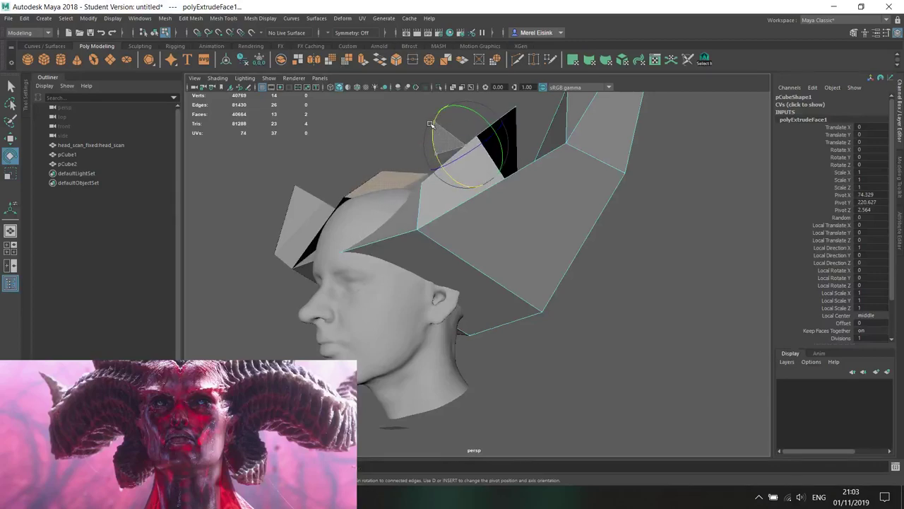
alt+drag(438, 161, 620, 161)
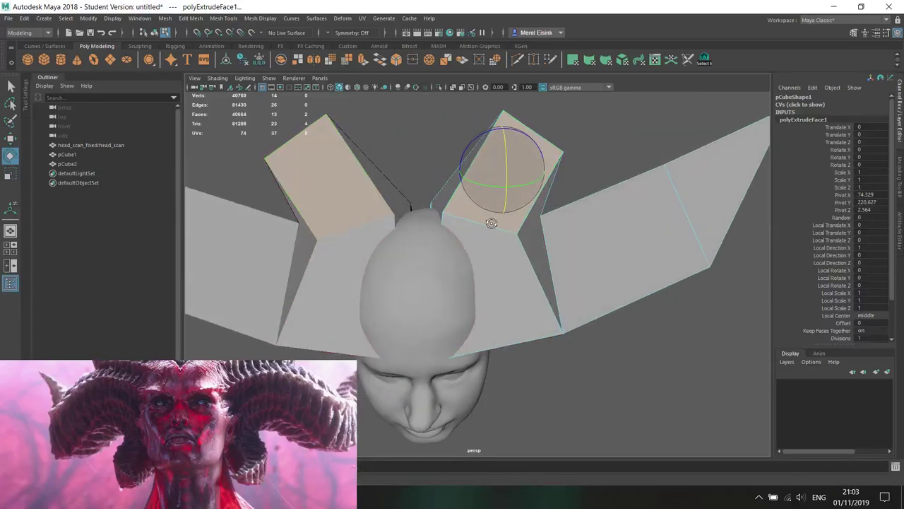
click(900, 177)
click(789, 401)
click(792, 404)
alt+drag(483, 250, 461, 227)
drag(503, 149, 512, 124)
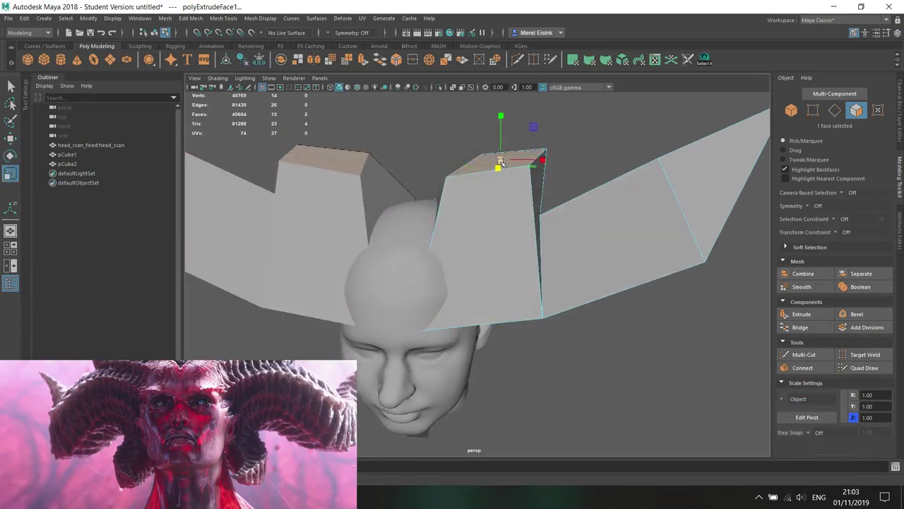
- Extrude the upper horn's end face into a second segment and move it up and backward
key(e)
alt+drag(500, 163, 520, 158)
key(ctrl+e)
key(w)
alt+drag(512, 196, 509, 168)
- Rotate the edge loop where the upper horn's second segment begins
key(F10)
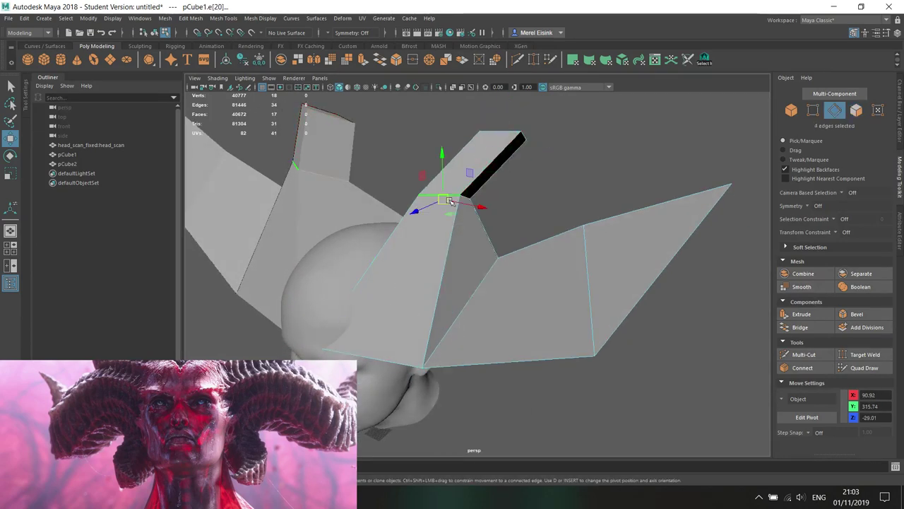
key(e)
drag(444, 206, 474, 206)
key(w)
alt+drag(500, 164, 495, 289)
- Move and rotate the end face of the upper horn's second segment to continue its bend
right_drag(509, 214, 509, 241)
click(505, 259)
alt+drag(505, 259, 530, 181)
key(e)
key(w)
alt+drag(529, 180, 547, 228)
key(e)
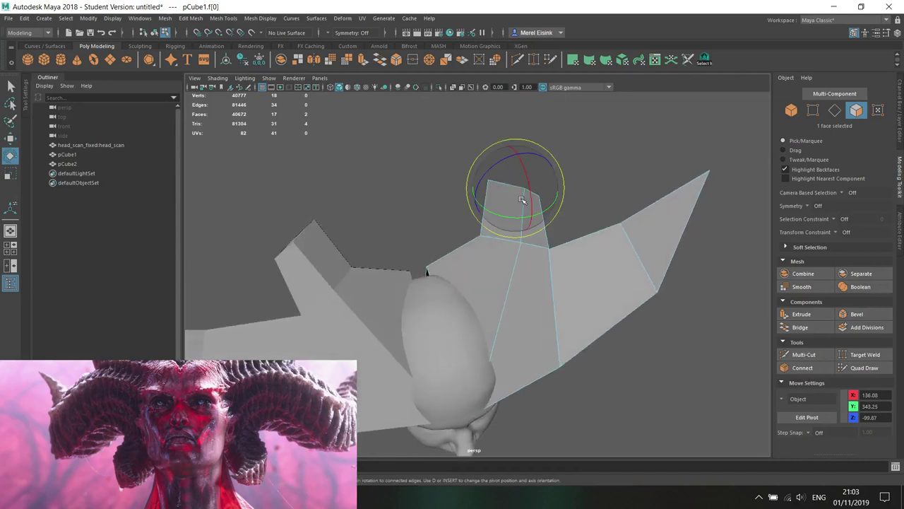
alt+drag(542, 195, 548, 202)
mouse_move(537, 168)
alt+mouse_down()
mouse_move(529, 182)
mouse_move(521, 174)
alt+mouse_up()
- Extrude the upper horn's end face into a third segment and move it outward
key(ctrl+e)
key(w)
alt+drag(511, 228, 443, 150)
key(r)
key(w)
- Merge the four end vertices of the upper horn to their center to form a pointed tip
right_drag(452, 154, 399, 147)
alt+drag(399, 148, 415, 157)
click(198, 19)
click(227, 127)
- Adjust the rotation of the edge loops along the upper horn to even out its curve
alt+drag(613, 183, 523, 197)
right_drag(508, 214, 507, 187)
double_click(514, 187)
alt+drag(514, 187, 493, 213)
key(e)
click(531, 176)
double_click(531, 177)
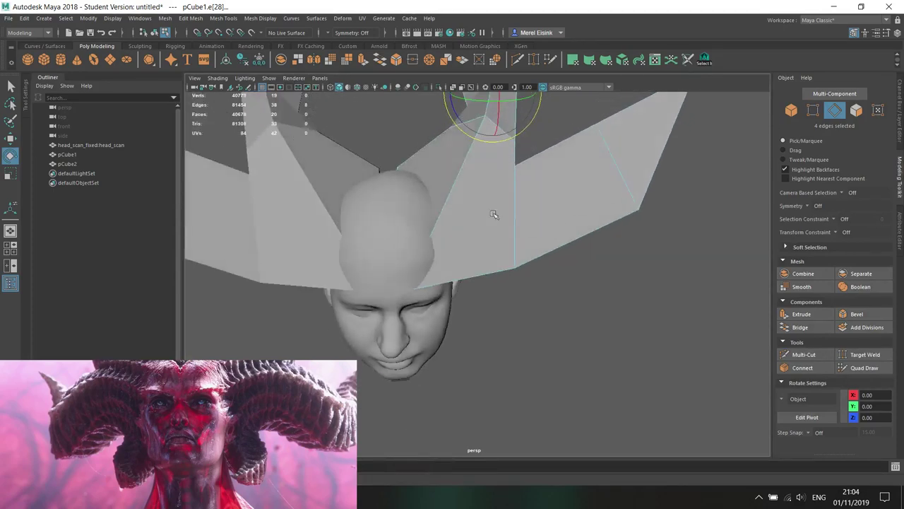
- Cut a new edge with Multi-Cut from the upper horn's base corner to the horn mesh's inner edge
alt+drag(418, 210, 519, 195)
right_drag(519, 195, 528, 169)
alt+drag(528, 169, 645, 228)
click(805, 355)
alt+drag(537, 226, 518, 168)
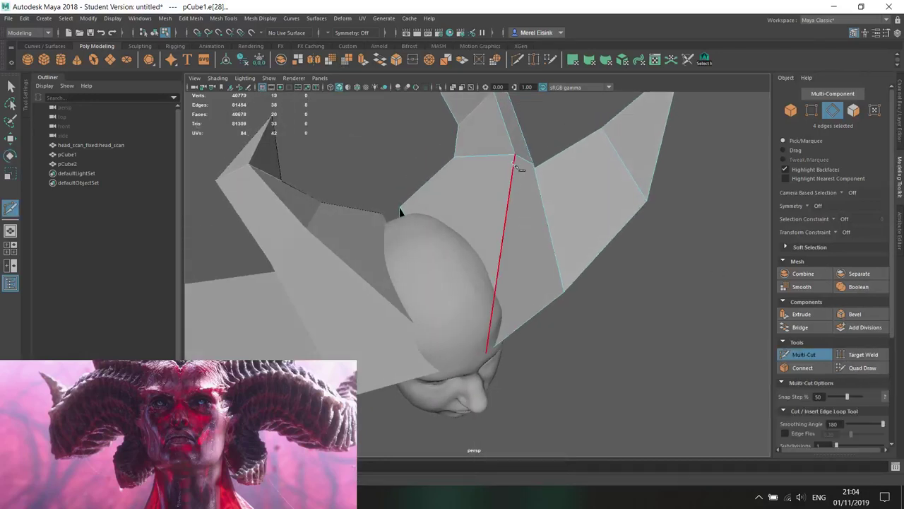
key(w)
- Raise the new vertex on the horn mesh's inner edge and shift it along the depth axis
right_drag(569, 221, 519, 196)
double_click(444, 265)
alt+drag(445, 264, 421, 286)
double_click(485, 270)
alt+drag(484, 270, 477, 215)
alt+drag(515, 265, 456, 255)
drag(366, 279, 505, 258)
drag(370, 105, 370, 104)
key(ctrl+z)
drag(380, 150, 378, 99)
alt+drag(375, 110, 478, 168)
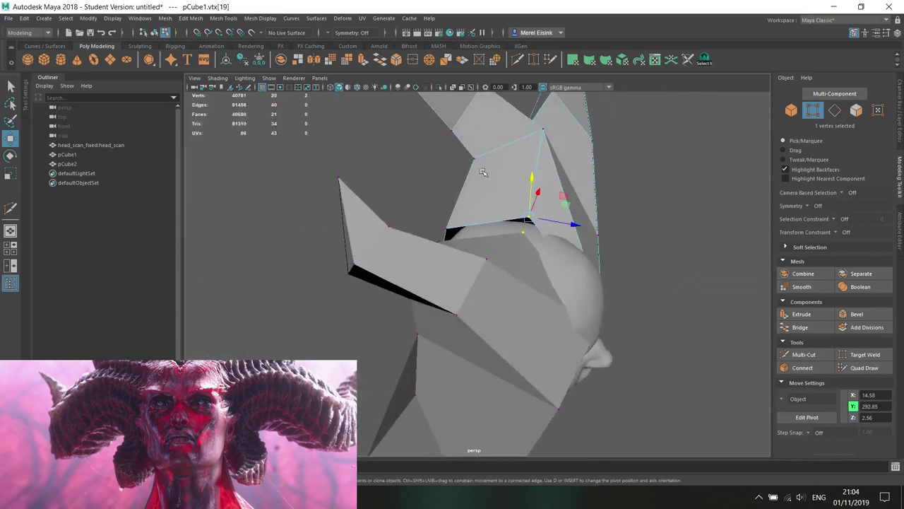
drag(533, 218, 554, 226)
- Delete the old diagonal edge running down from the upper horn's base across the inner section
alt+drag(599, 248, 544, 197)
right_drag(545, 208, 542, 170)
click(472, 167)
key(Delete)
alt+drag(474, 169, 508, 249)
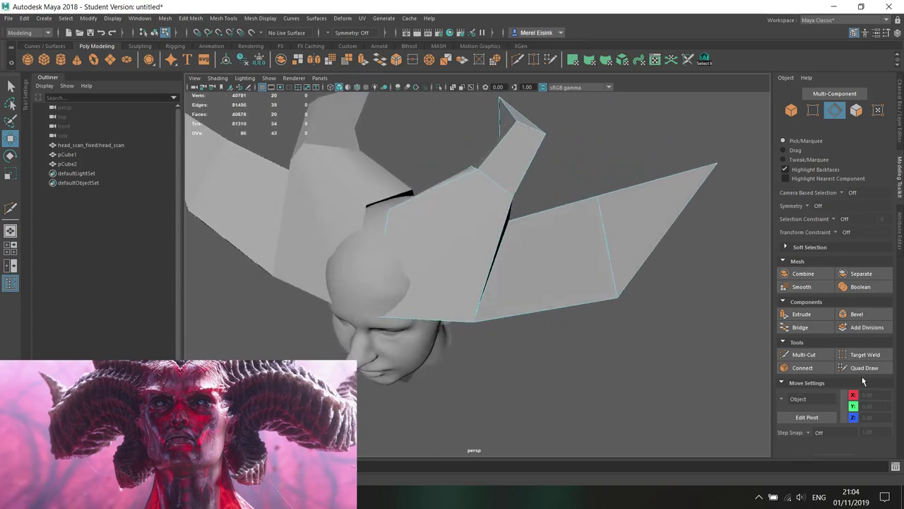
- Cut a new edge across the front of the inner section from the upper horn's base corner toward the forehead
click(806, 355)
alt+drag(411, 276, 391, 293)
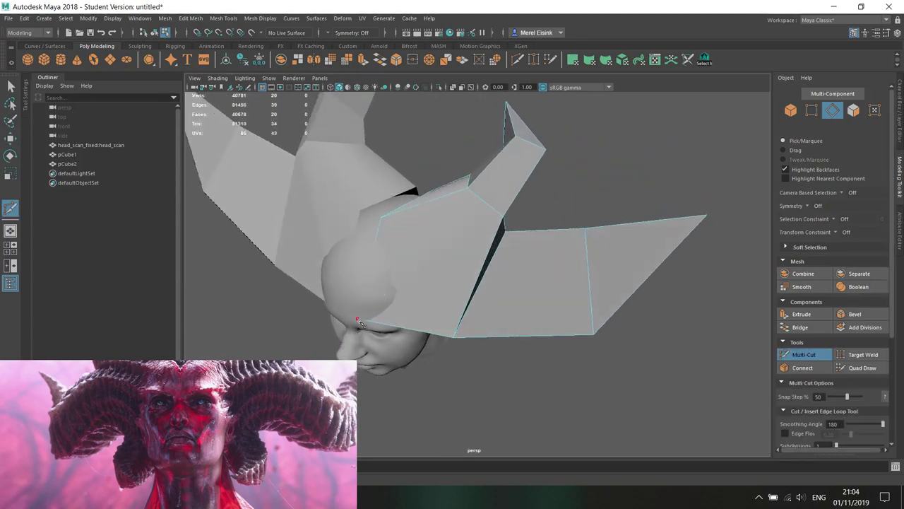
alt+drag(505, 219, 478, 228)
key(w)
click(805, 355)
click(506, 323)
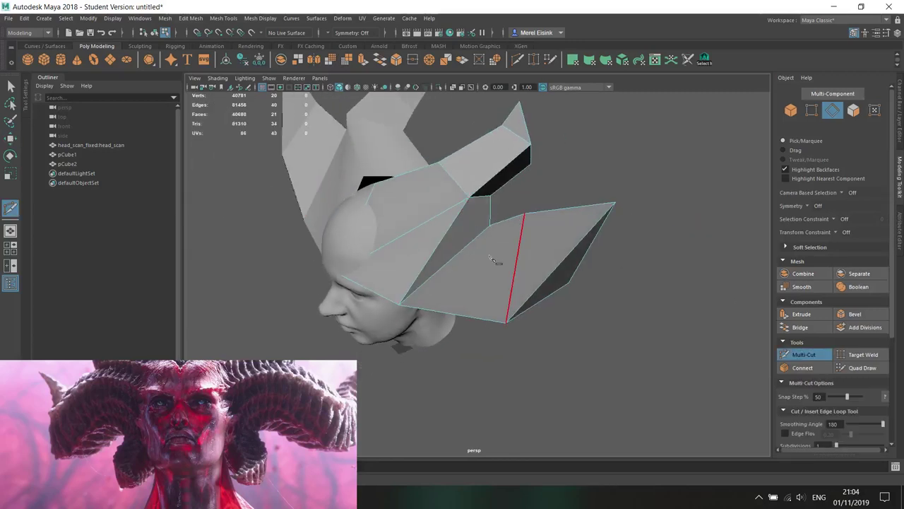
- Delete the edge running from the upper horn's base corner down to the bottom of the lower horn
alt+drag(408, 269, 442, 244)
key(e)
right_drag(454, 212, 454, 165)
click(484, 218)
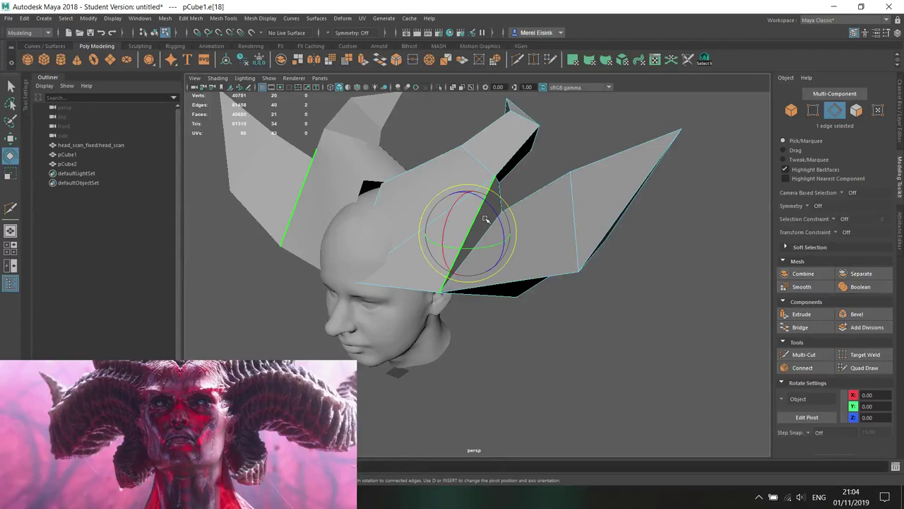
key(Delete)
- Cut a new edge from the upper horn's base corner to the midpoint of the lower horn's adjoining edge
alt+drag(486, 220, 505, 262)
click(803, 355)
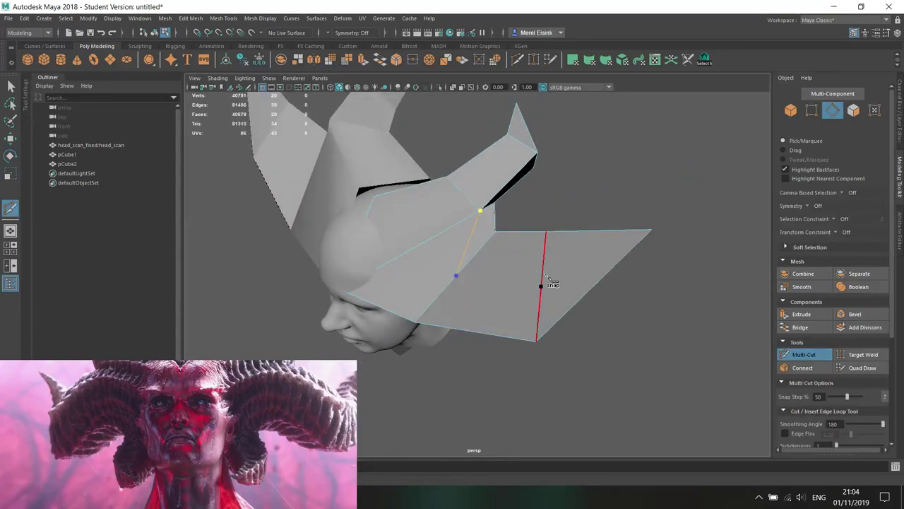
right_click(652, 232)
alt+drag(588, 230, 601, 189)
key(w)
- Reposition the vertices around the fork between the upper and lower horns to round the transition
right_drag(551, 192, 496, 195)
click(488, 205)
alt+drag(486, 209, 526, 205)
click(601, 178)
alt+drag(592, 196, 607, 183)
alt+drag(718, 83, 705, 242)
key(e)
click(705, 242)
click(537, 231)
alt+drag(539, 232, 489, 271)
key(w)
drag(426, 248, 451, 282)
drag(416, 240, 424, 255)
- Reposition the two vertices at the lower horn's bottom outer corner
alt+drag(424, 254, 540, 231)
click(614, 198)
alt+drag(613, 198, 633, 243)
drag(591, 274, 611, 286)
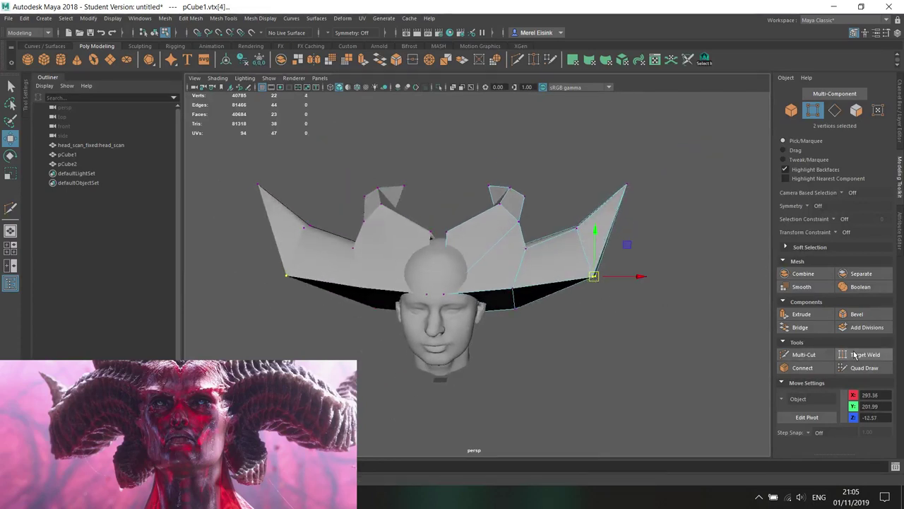
- Insert an edge loop around the lower horn's middle section, then scale and move it to thicken the curve
click(805, 355)
key(w)
right_drag(551, 228, 544, 205)
double_click(553, 257)
key(r)
drag(551, 265, 568, 276)
key(w)
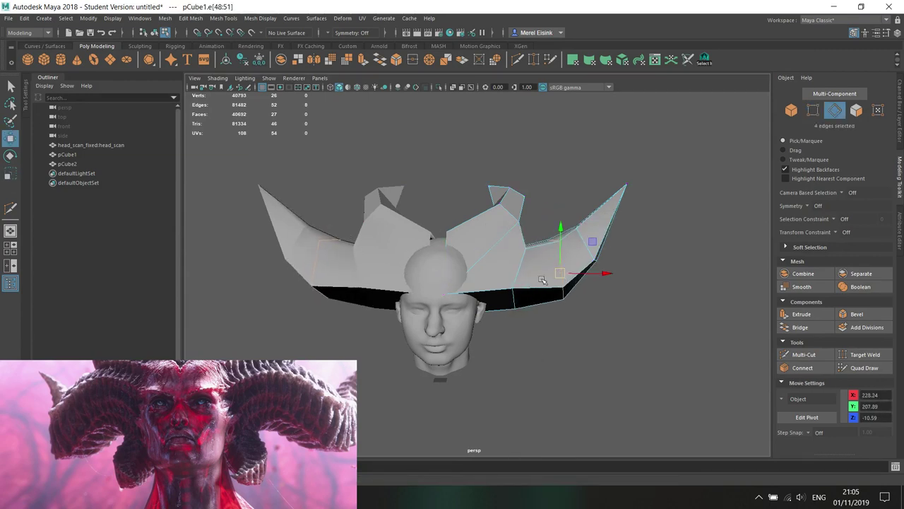
scroll(547, 286, up, 2)
mouse_move(531, 255)
mouse_down()
mouse_move(525, 226)
mouse_move(525, 254)
mouse_up()
- Move the horn mesh's inner end edges to the center line to close the gap between the mirrored halves
click(462, 244)
key(ctrl+z)
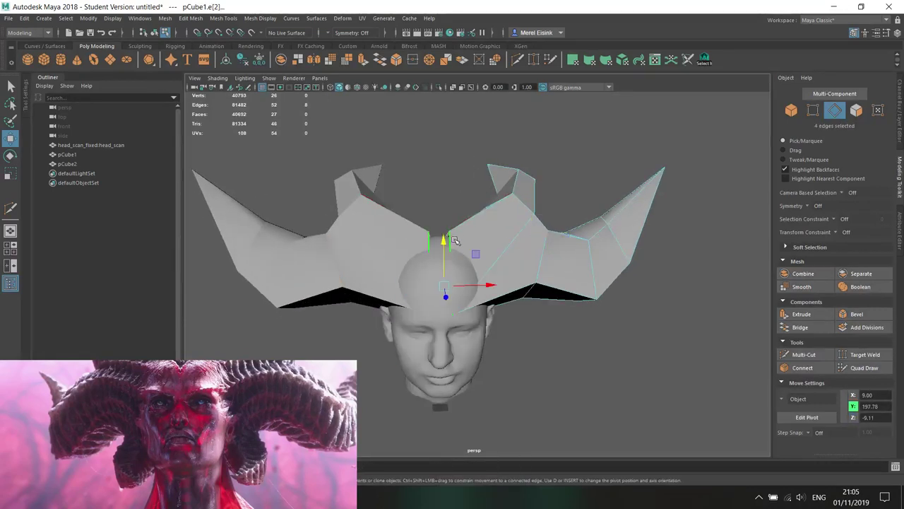
key(r)
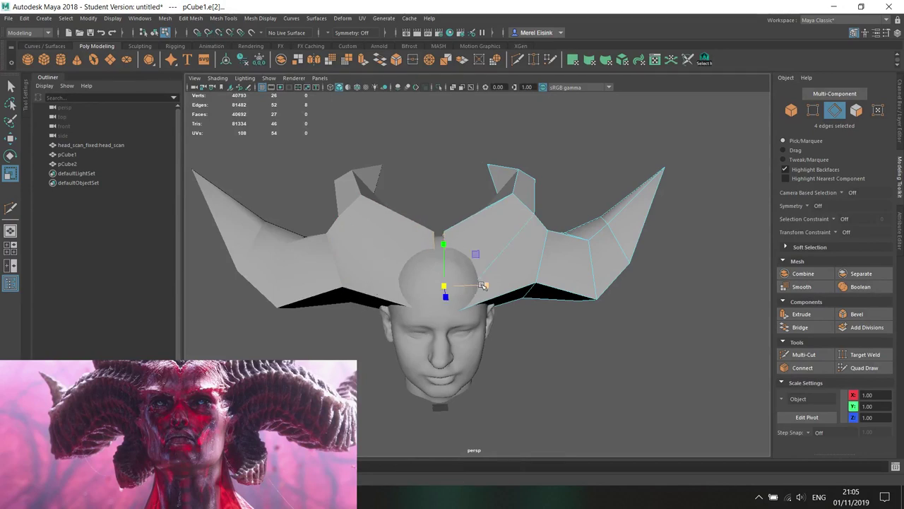
key(w)
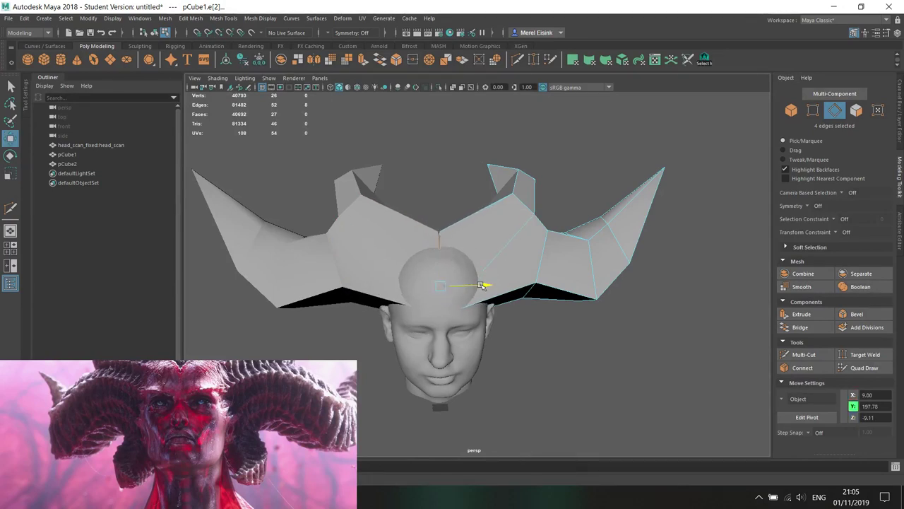
- Leave component editing and select the whole horn mesh pCube1
mouse_move(519, 301)
alt+mouse_down()
mouse_move(495, 275)
mouse_move(397, 227)
alt+mouse_up()
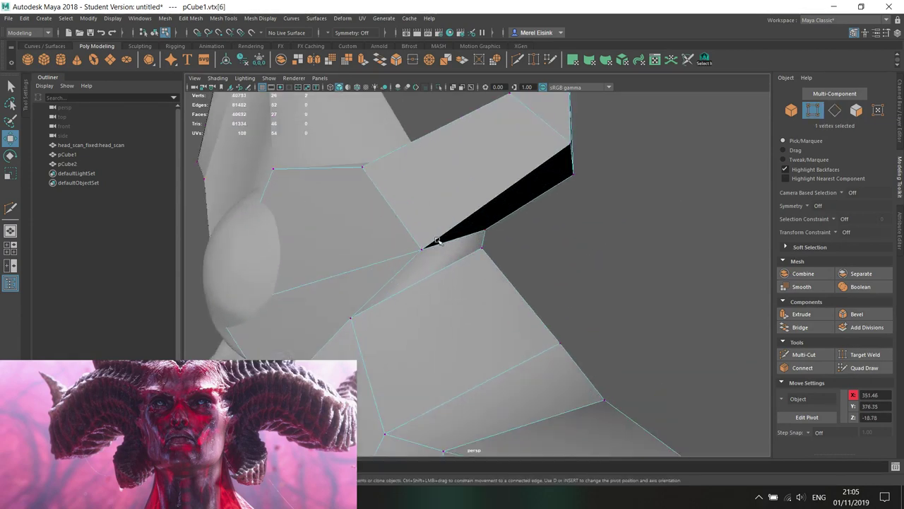
right_drag(436, 241, 431, 176)
click(396, 196)
click(392, 201)
right_drag(392, 202, 483, 153)
click(479, 182)
right_drag(478, 187, 469, 161)
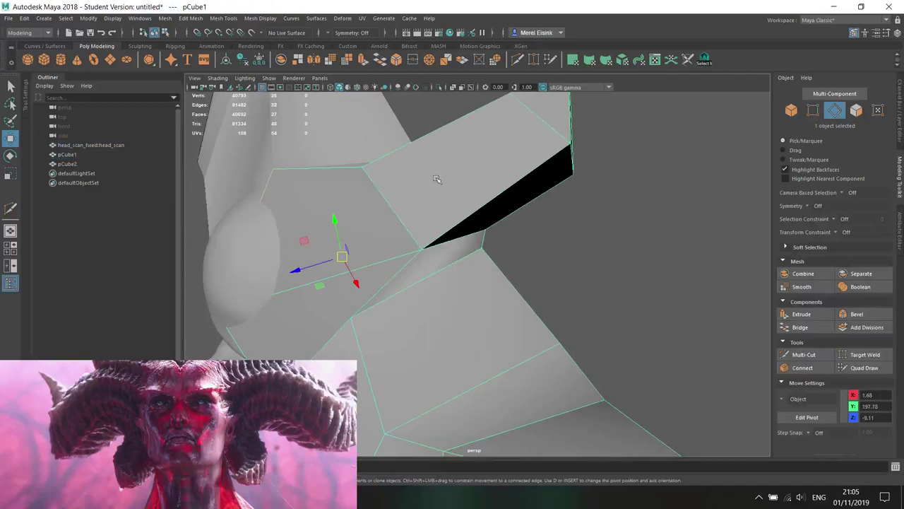
- Select the edge loop at the base of the upper horn, then scale and move it
double_click(394, 205)
key(r)
drag(427, 197, 472, 182)
key(w)
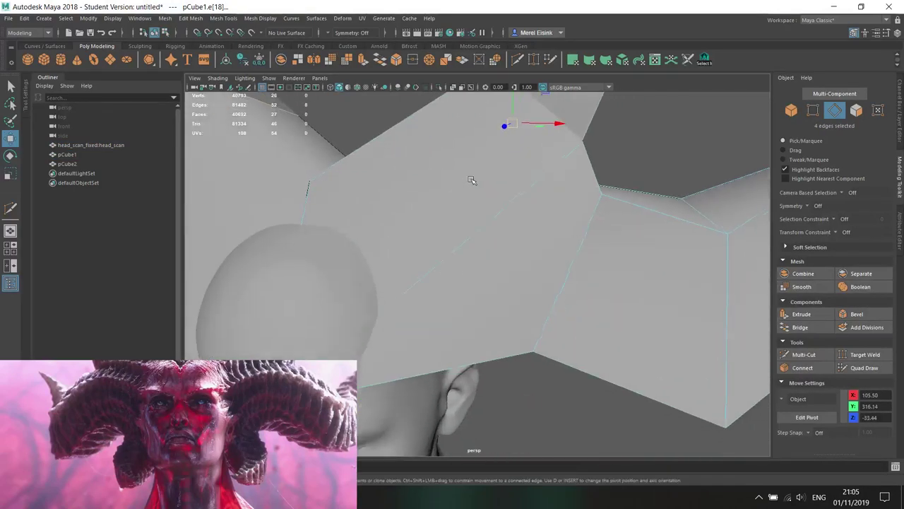
key(r)
- Orient the pivot of the upper horn's base edge loop to the mesh and rotate the loop
alt+middle_drag(540, 149, 520, 242)
key(d)
alt+drag(520, 241, 465, 217)
ctrl+click(492, 256)
key(d)
key(e)
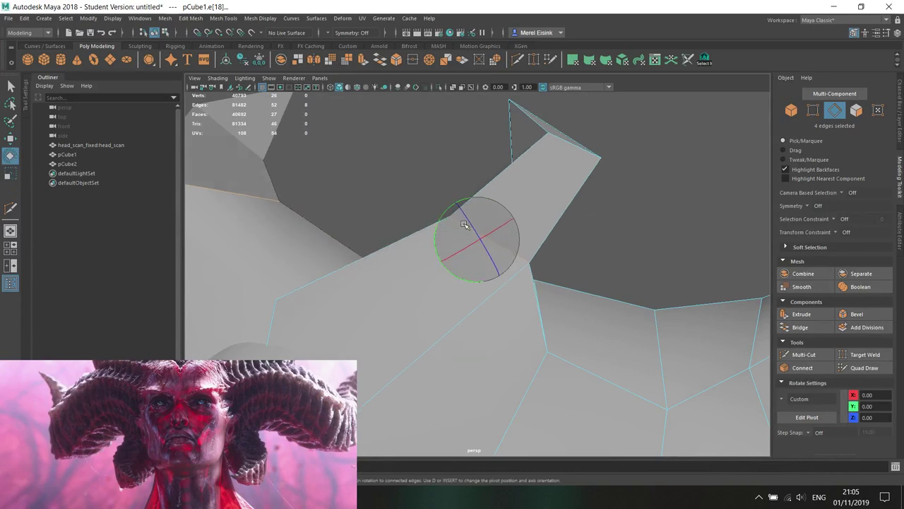
alt+drag(461, 237, 503, 264)
- Move the front bottom center vertex of the horn mesh up and forward over the forehead
right_drag(402, 235, 337, 235)
alt+drag(343, 238, 419, 246)
alt+drag(367, 276, 399, 402)
alt+drag(449, 388, 373, 345)
click(286, 309)
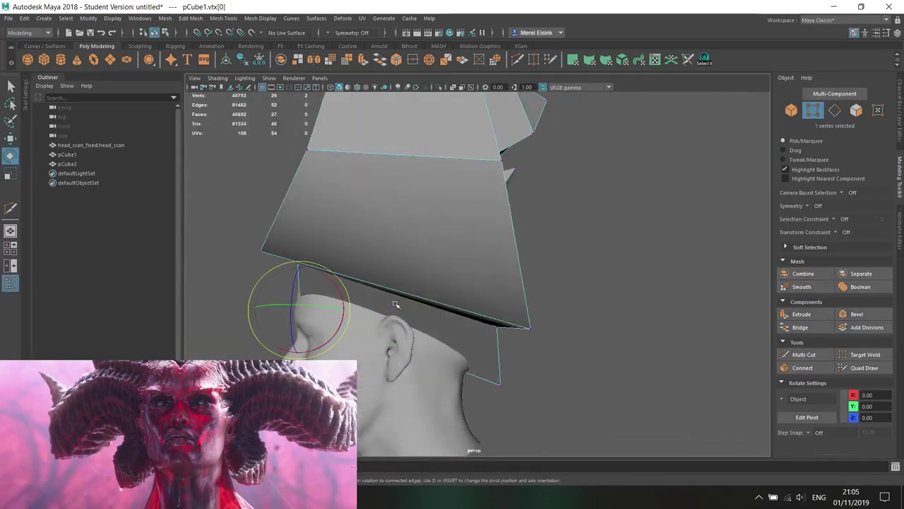
key(w)
middle_drag(254, 279, 253, 232)
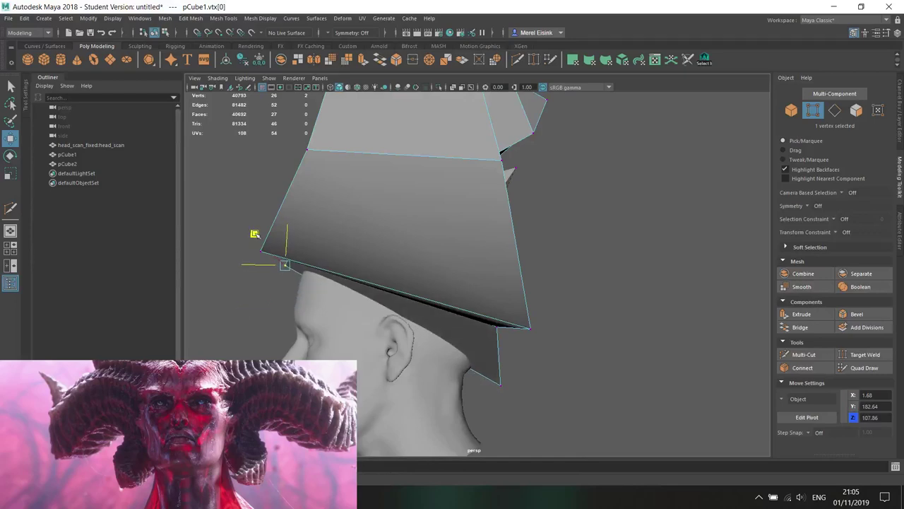
- Cut a new edge beside the center line of the horn mesh with Multi-Cut
alt+drag(259, 251, 493, 290)
click(813, 356)
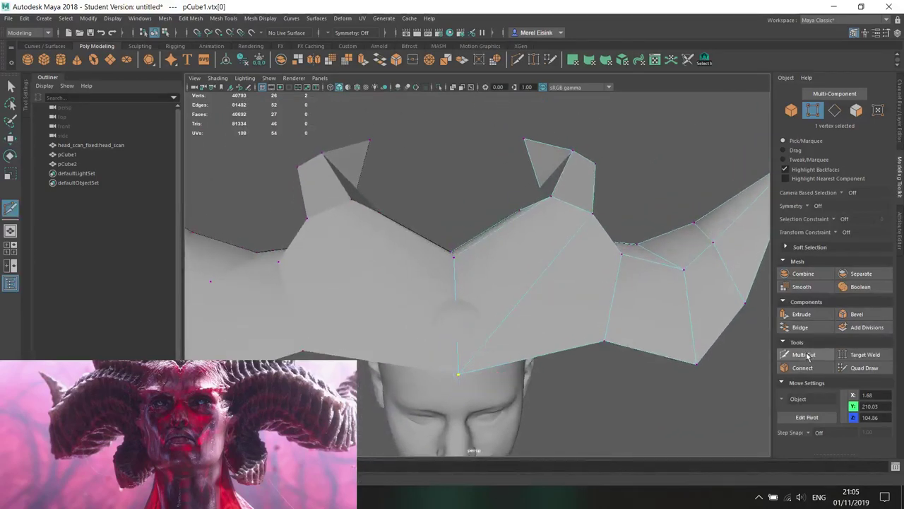
alt+drag(484, 314, 472, 388)
alt+drag(486, 290, 523, 258)
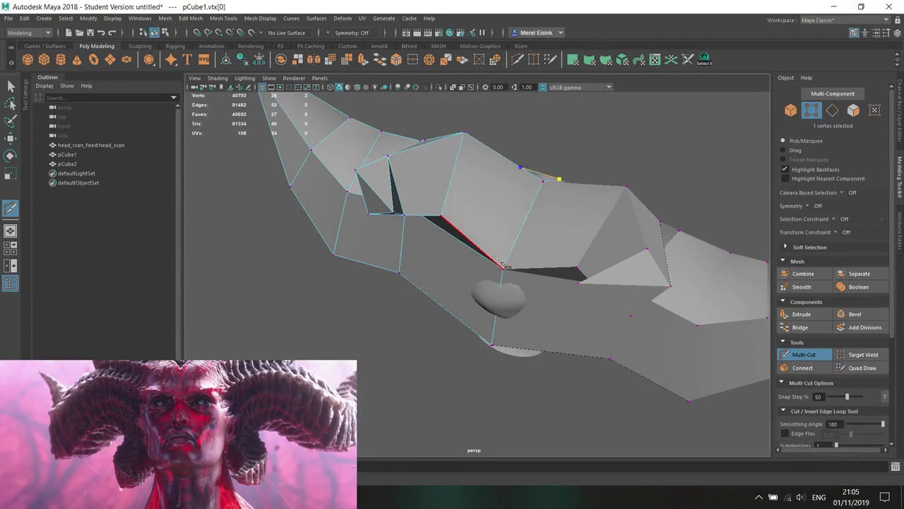
alt+drag(505, 268, 463, 293)
key(w)
- Extrude the face next to the center line at the top of the horn mesh
right_drag(599, 225, 558, 226)
key(ctrl+a)
alt+drag(591, 283, 471, 269)
right_drag(466, 229, 466, 252)
click(423, 262)
alt+drag(425, 266, 414, 193)
key(ctrl+e)
- Raise the extruded center face and scale it narrower to form a spike
key(w)
alt+drag(424, 209, 465, 234)
key(r)
drag(451, 200, 430, 203)
alt+middle_drag(435, 205, 472, 272)
scroll(475, 272, up, 5)
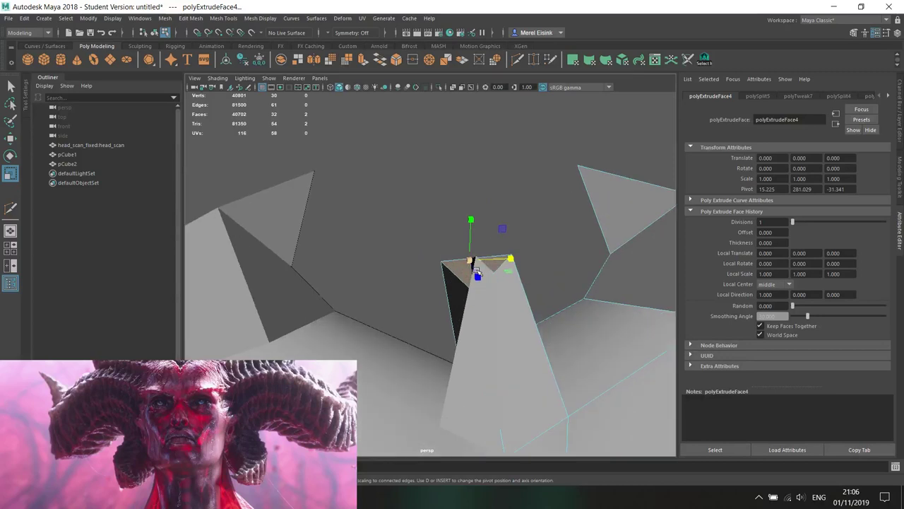
- Delete the end face of the center spike and merge its top vertices into one tip
key(Delete)
alt+drag(479, 271, 487, 277)
right_drag(510, 227, 452, 203)
drag(408, 314, 517, 192)
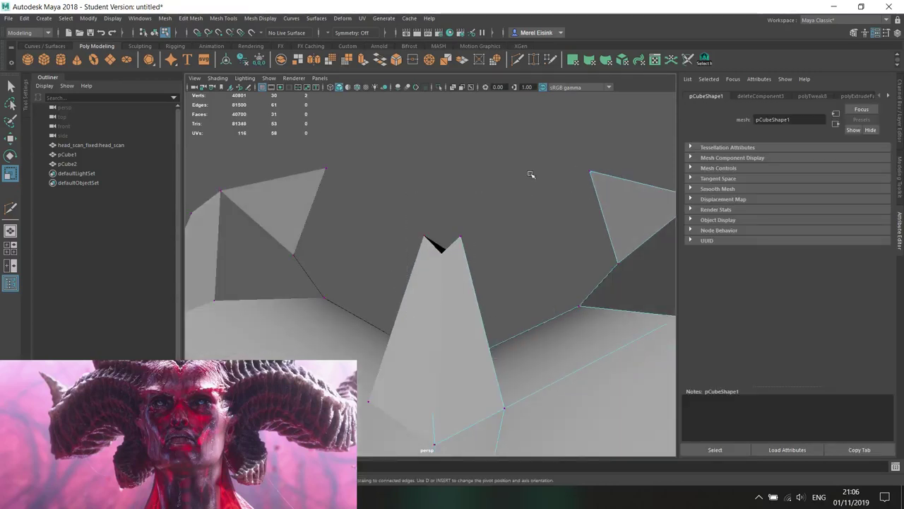
click(224, 18)
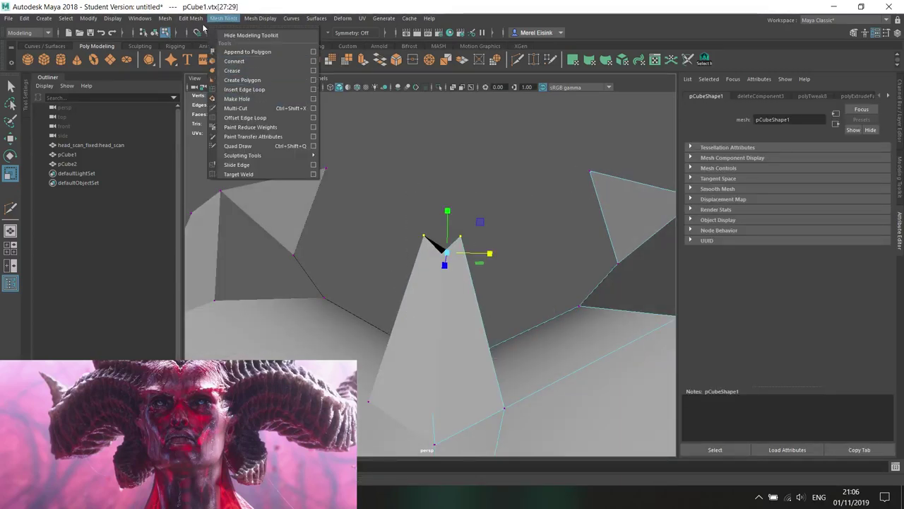
click(238, 121)
- Move the spike's tip vertex onto the center line and reposition the vertex at its front base
key(w)
drag(482, 260, 447, 262)
alt+drag(459, 284, 554, 281)
click(437, 271)
drag(593, 222, 629, 200)
alt+drag(622, 242, 515, 237)
alt+drag(480, 317, 460, 262)
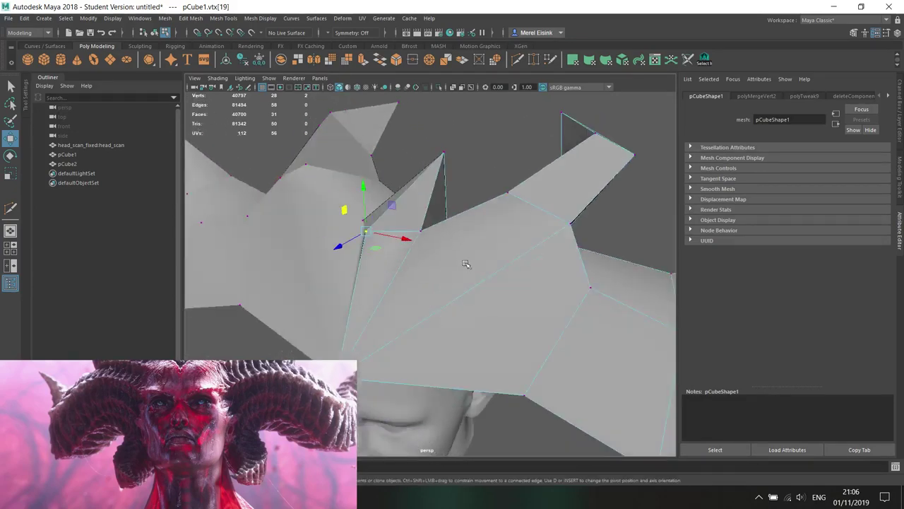
- Harden all edges of pCube1 and show the Modeling Toolkit again
click(253, 20)
click(275, 91)
alt+drag(462, 211, 498, 269)
right_click(481, 216)
click(901, 119)
click(898, 185)
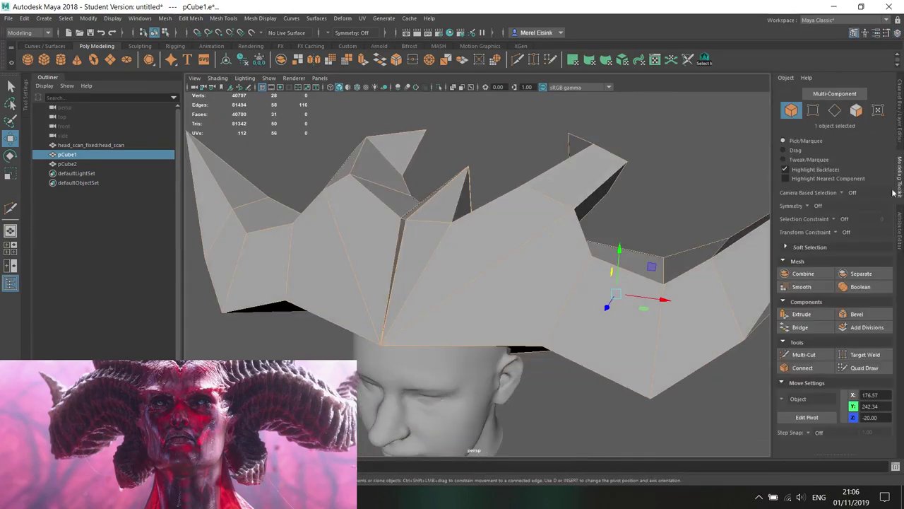
click(861, 357)
click(807, 355)
alt+drag(609, 319, 553, 294)
click(332, 334)
click(461, 359)
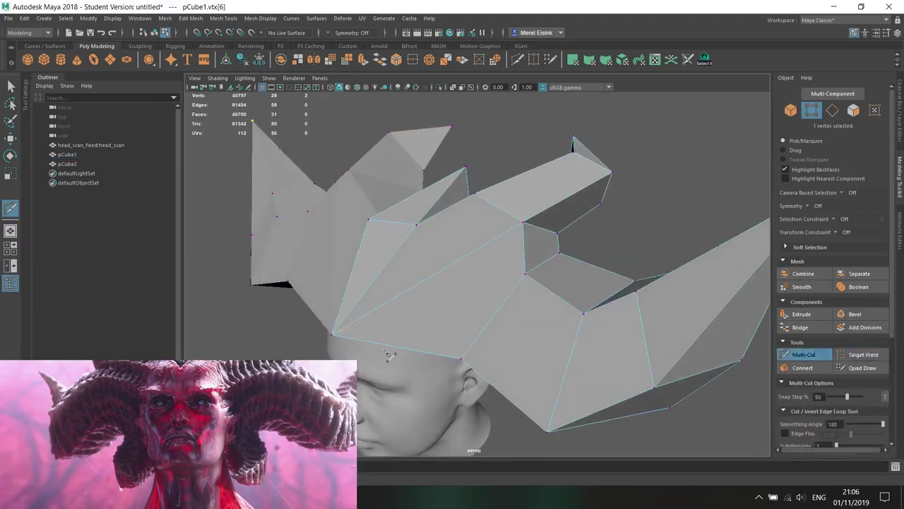
alt+drag(526, 297, 595, 262)
key(w)
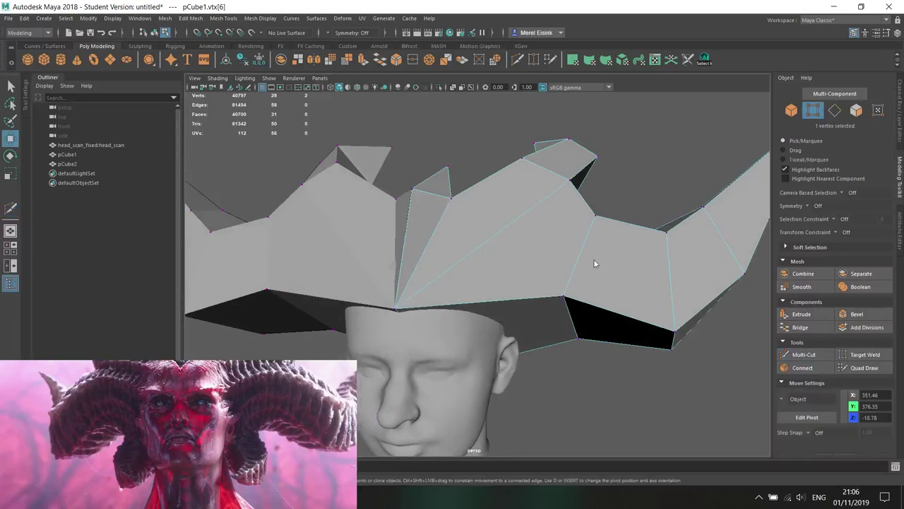
- Adjust individual vertices on the back and center of the horn mesh
drag(570, 321, 424, 261)
right_drag(395, 227, 344, 232)
alt+drag(379, 290, 366, 290)
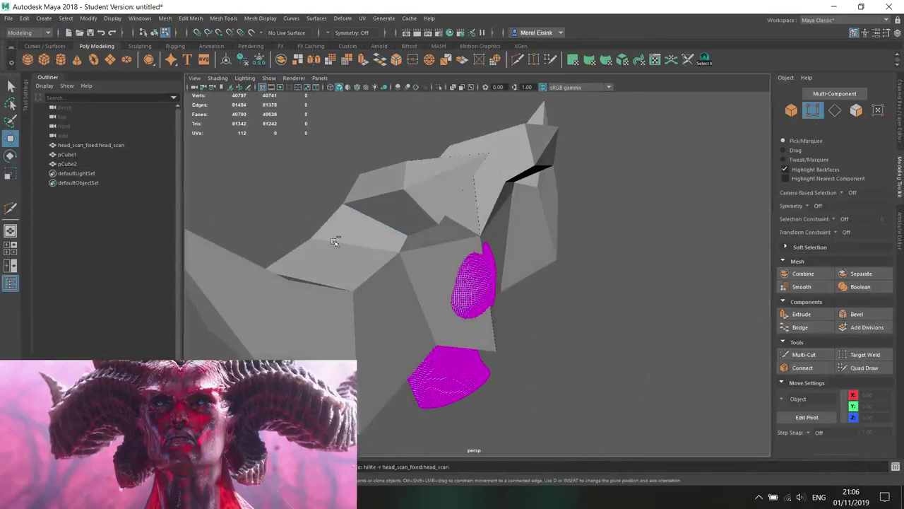
click(311, 238)
alt+drag(311, 239, 312, 251)
drag(321, 215, 573, 243)
click(384, 235)
click(423, 335)
- Cut an edge across the narrow panel below the center spike and continue it up to the mesh's top edge
click(801, 353)
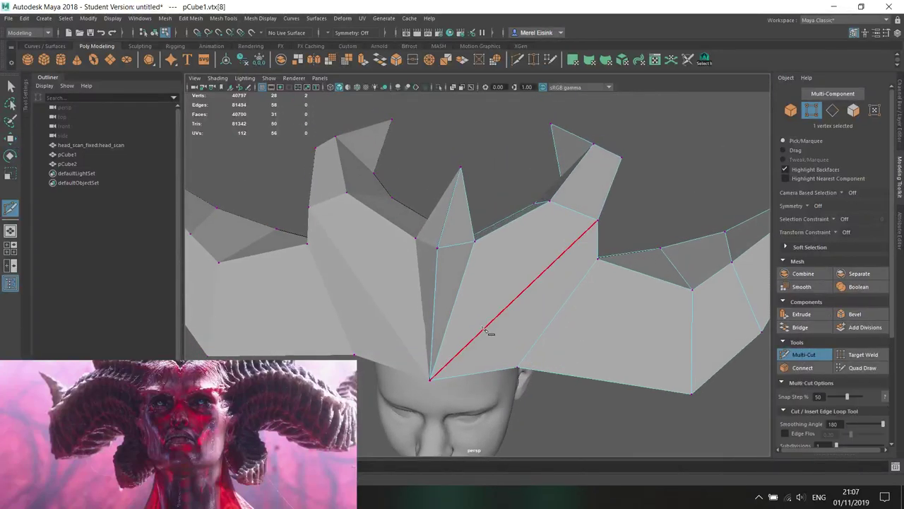
alt+drag(432, 382, 489, 304)
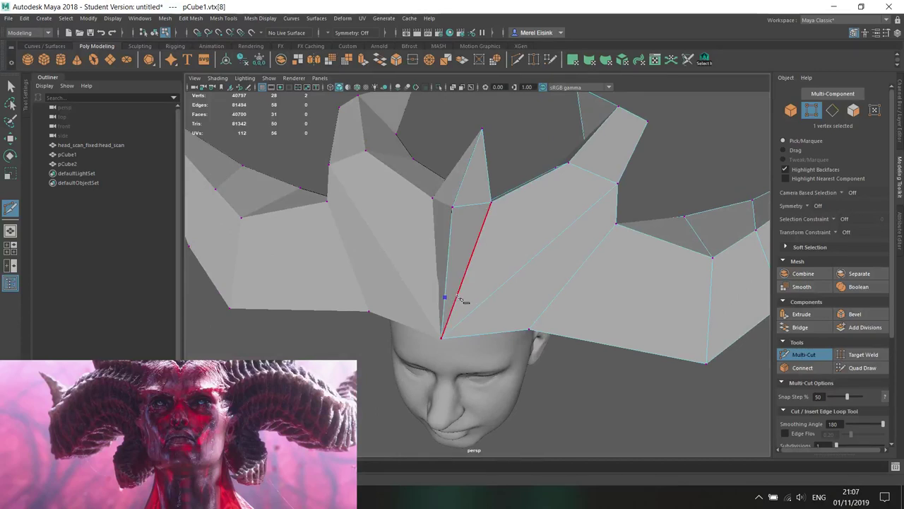
click(517, 196)
scroll(507, 275, up, 5)
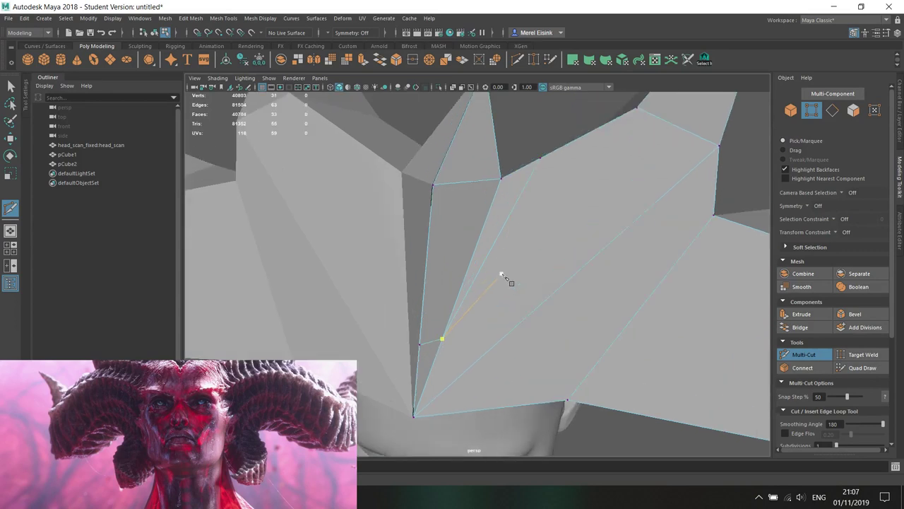
alt+middle_drag(517, 240, 511, 260)
- Insert an edge loop lengthwise along the lower horn, ending at the diagonal front edge
key(ctrl+z)
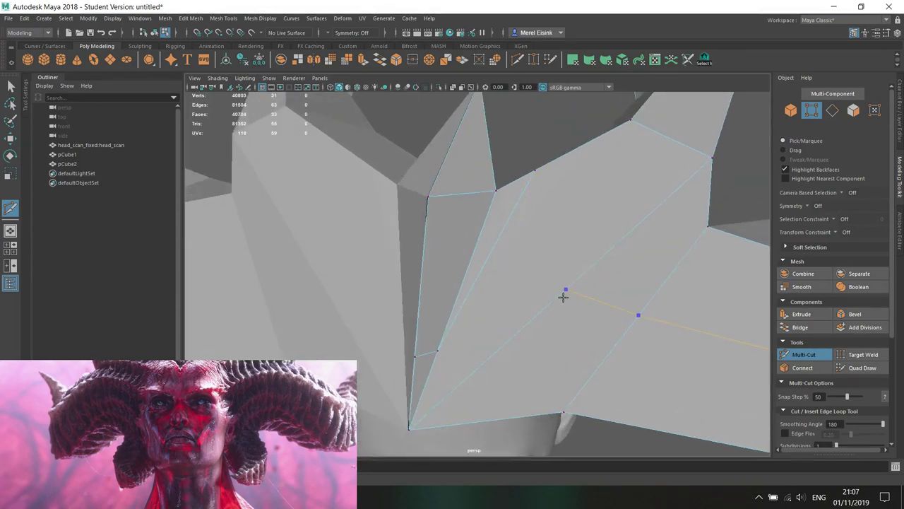
scroll(569, 296, down, 5)
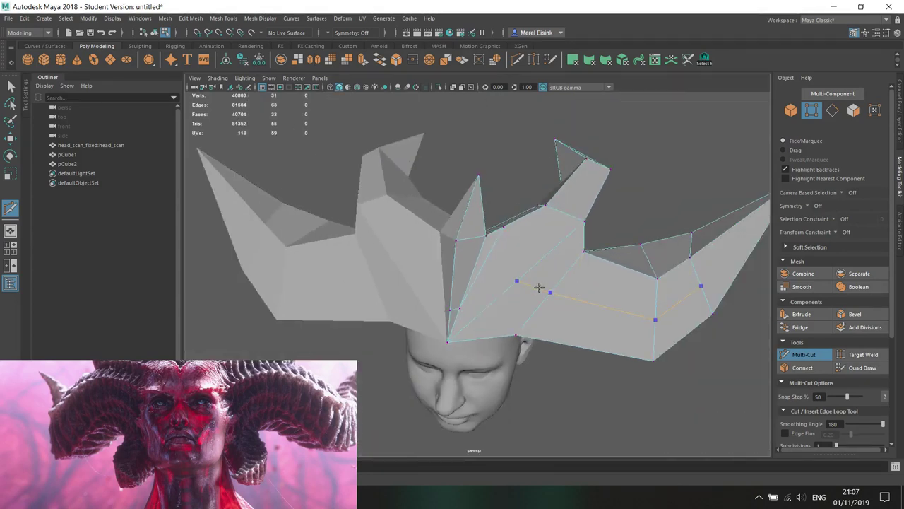
scroll(532, 289, up, 5)
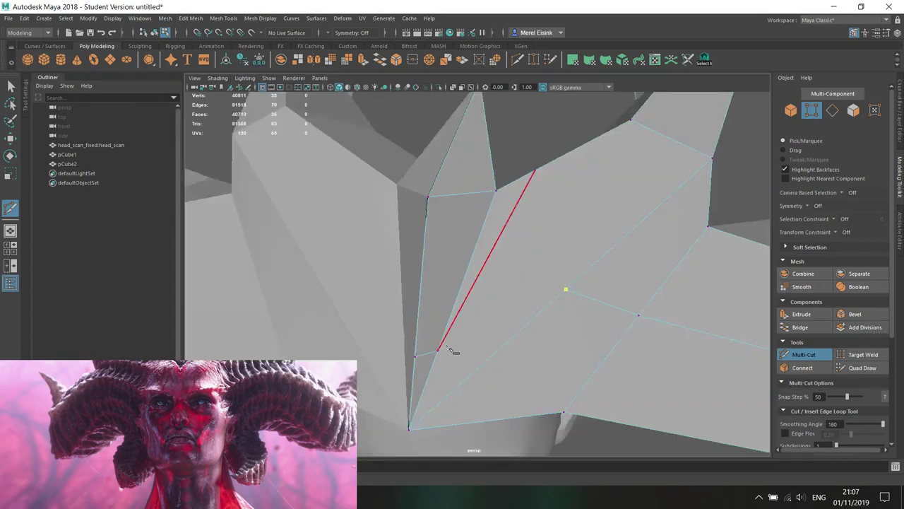
scroll(533, 318, down, 5)
- Cut two edges from the end of the new loop to the cut line beside the center spike
alt+drag(534, 318, 544, 323)
scroll(537, 324, up, 5)
alt+drag(570, 277, 535, 304)
click(564, 322)
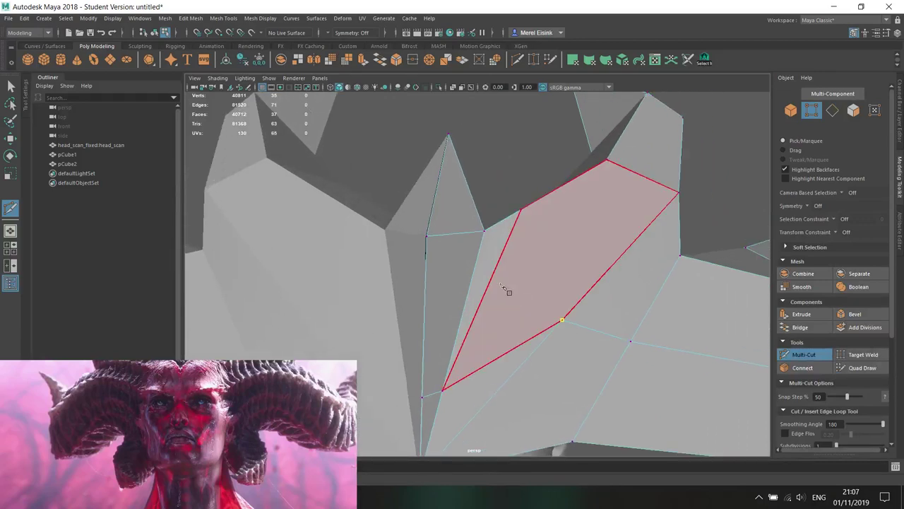
click(490, 281)
key(w)
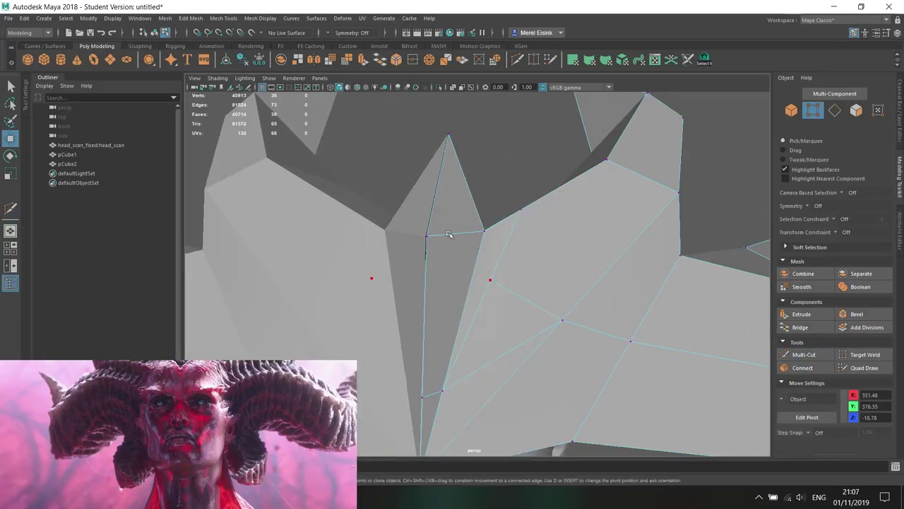
- Reposition the vertices of the new cut line beside the center spike
drag(492, 282, 560, 218)
click(546, 191)
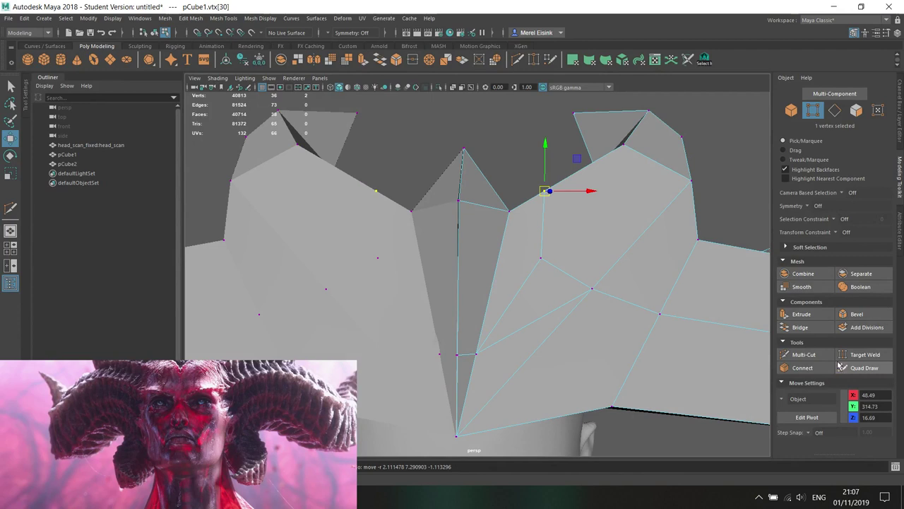
alt+drag(509, 283, 516, 300)
alt+drag(479, 332, 433, 264)
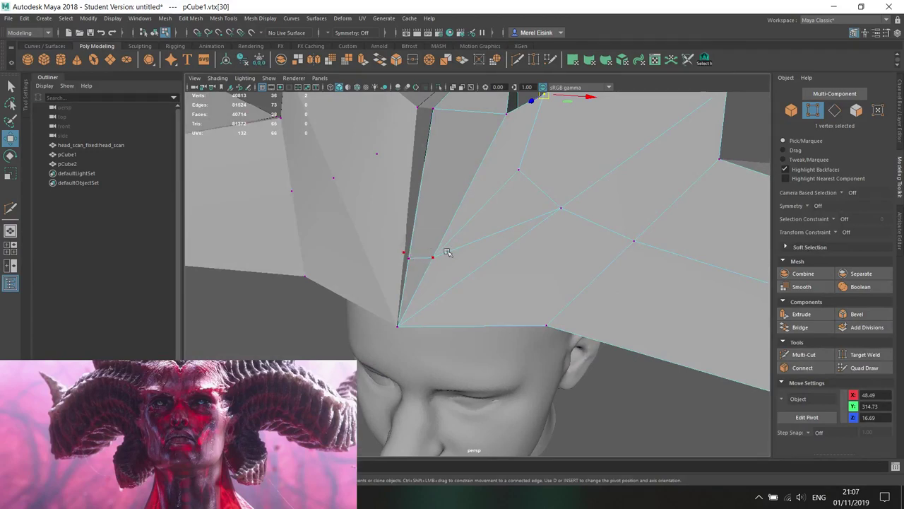
alt+middle_drag(439, 252, 467, 294)
alt+drag(488, 309, 555, 328)
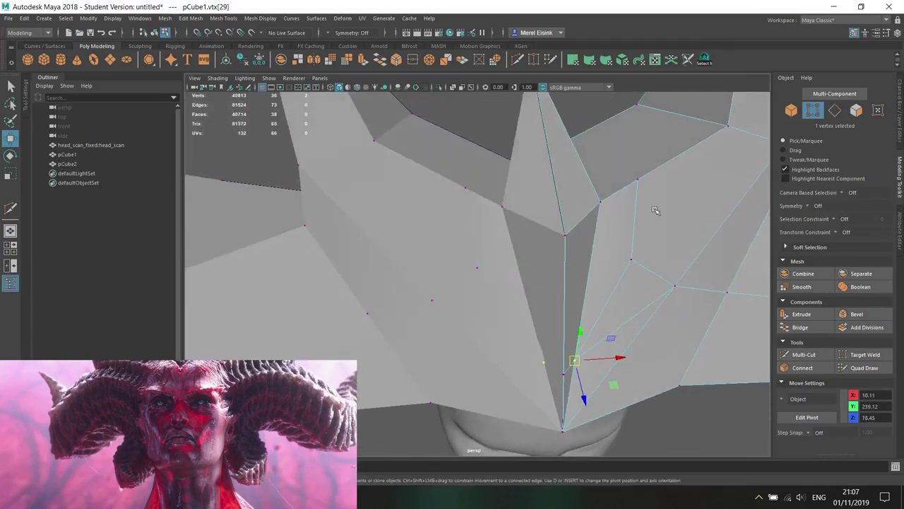
alt+drag(649, 203, 577, 327)
click(805, 355)
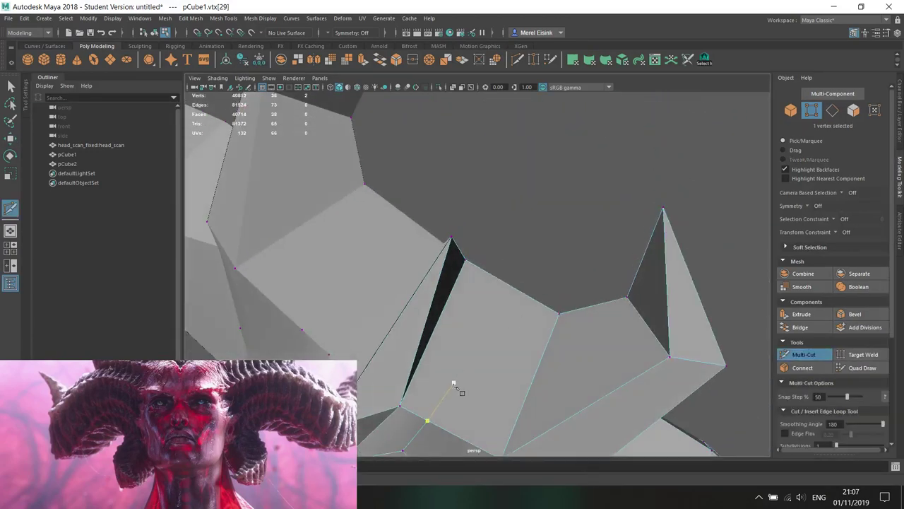
alt+drag(436, 408, 563, 181)
key(w)
- Bevel the two edges of the cut line that runs beside the center spike
click(404, 377)
right_drag(561, 218, 563, 186)
click(560, 229)
shift+click(540, 309)
alt+drag(551, 335, 503, 258)
click(398, 62)
- Pull the beveled edge beside the center spike outward to shape a small side spike
alt+drag(535, 205, 490, 253)
click(529, 235)
key(w)
- Merge the four clustered vertices at the lower end of the bevel into one
right_drag(490, 253, 472, 267)
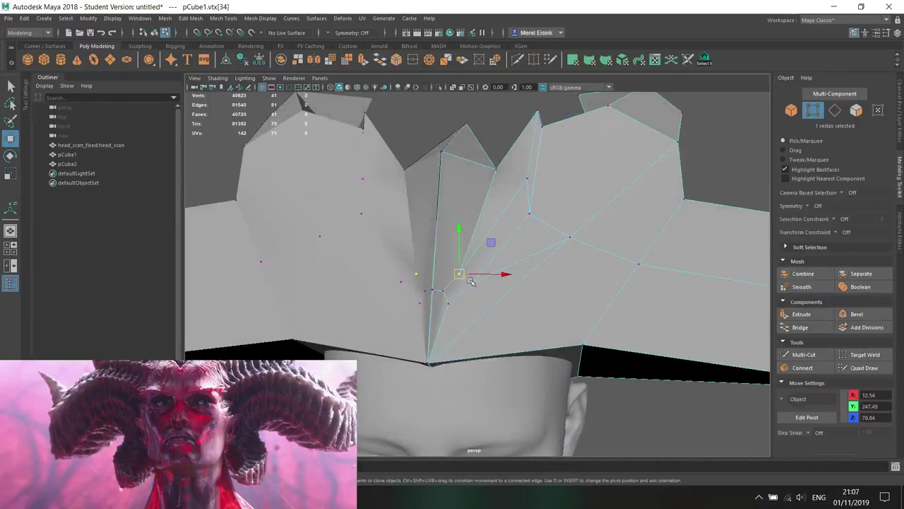
alt+drag(460, 292, 439, 318)
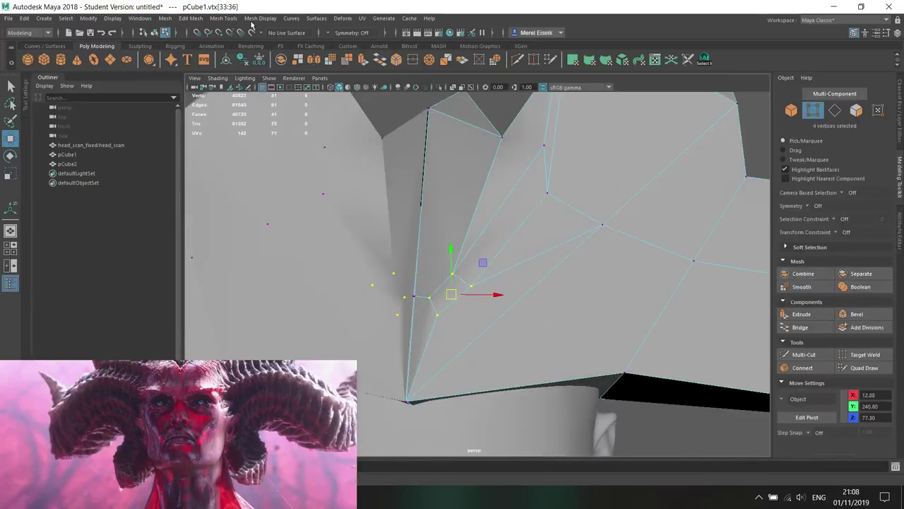
click(223, 18)
mouse_move(191, 18)
click(233, 129)
alt+drag(474, 250, 428, 245)
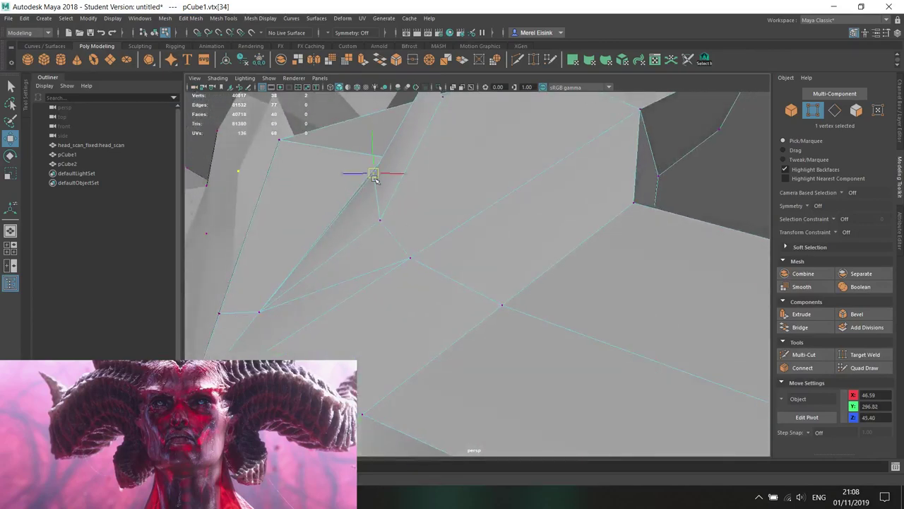
- Return to the whole pCube1 mesh and harden its edges again
right_drag(418, 196, 526, 143)
click(260, 18)
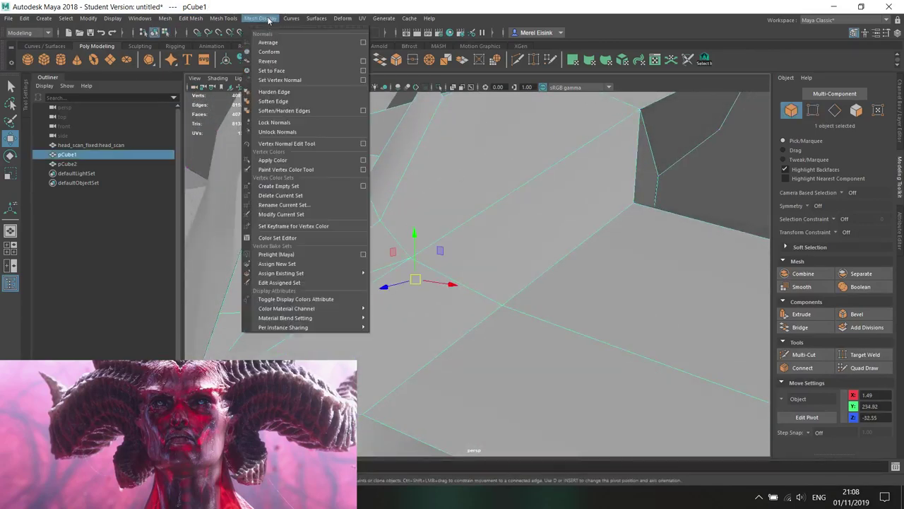
click(293, 93)
- Select the five vertices at the upper horn's tip, adjust their pivot, and rotate and raise them so the tip points upward
scroll(428, 222, down, 5)
alt+drag(431, 223, 515, 246)
right_drag(555, 228, 503, 227)
click(503, 228)
alt+drag(503, 228, 542, 239)
drag(526, 202, 626, 111)
alt+drag(622, 116, 563, 177)
right_drag(543, 180, 532, 185)
drag(536, 192, 598, 168)
alt+drag(598, 168, 498, 134)
key(d)
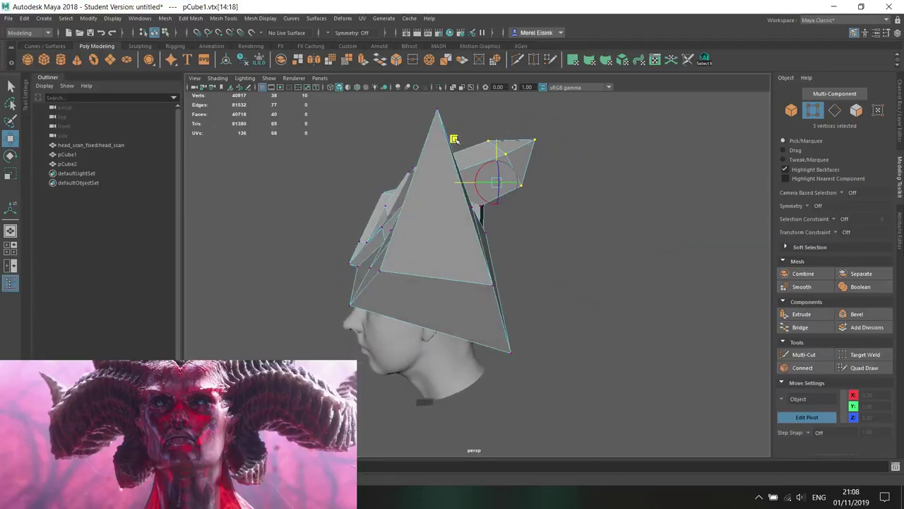
key(e)
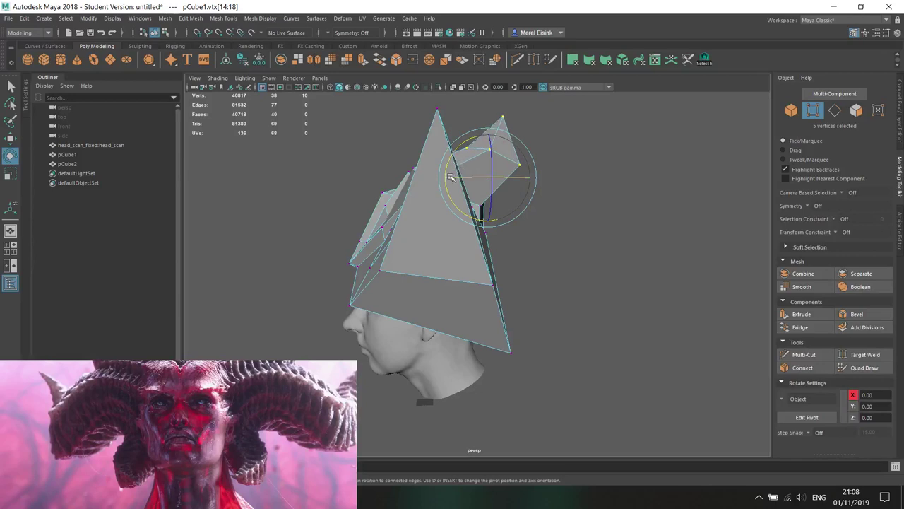
key(w)
key(r)
- Raise the edge loop at the base of the upper horn's tip and adjust the tip's vertices
right_drag(497, 130, 507, 141)
drag(481, 145, 504, 163)
key(w)
alt+middle_drag(542, 147, 543, 205)
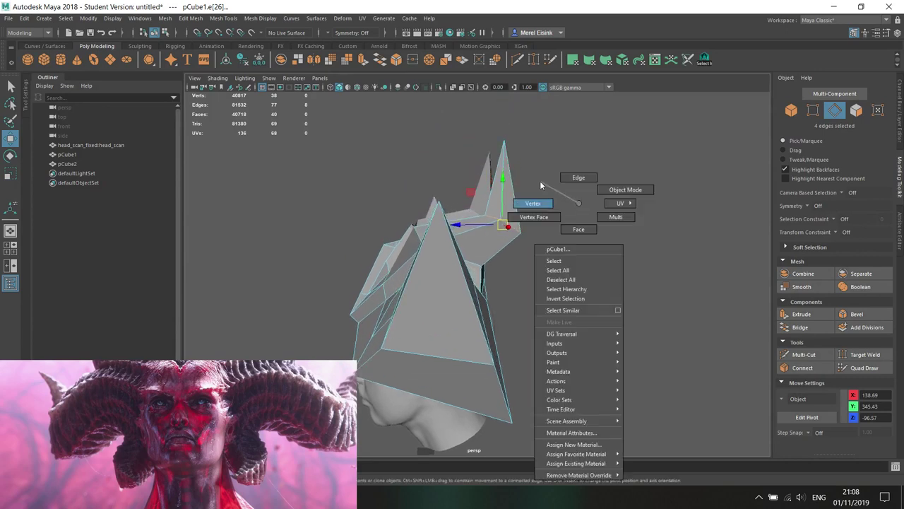
key(ctrl+F9)
drag(558, 166, 621, 320)
alt+drag(601, 286, 518, 285)
- Delete an edge between the center and side crown spikes and cut a replacement edge there with Multi-Cut
right_drag(485, 227, 486, 181)
double_click(484, 187)
alt+drag(480, 226, 538, 309)
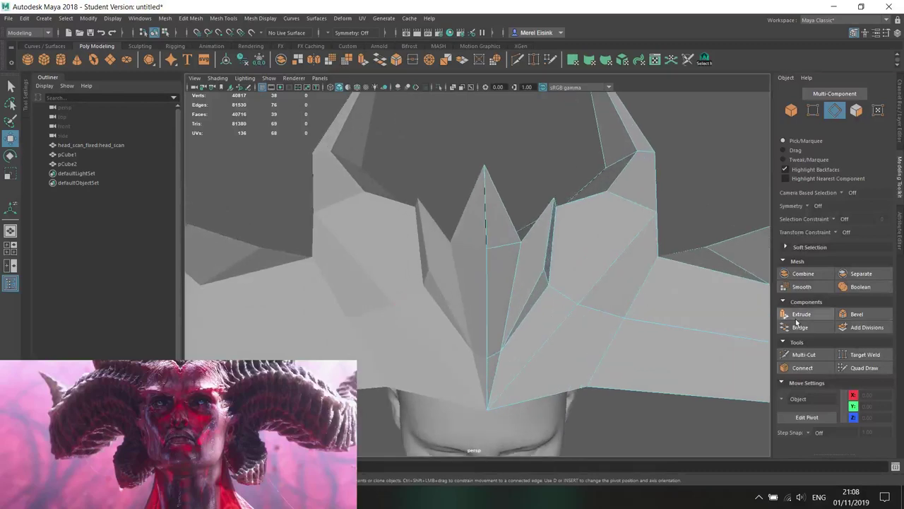
click(797, 354)
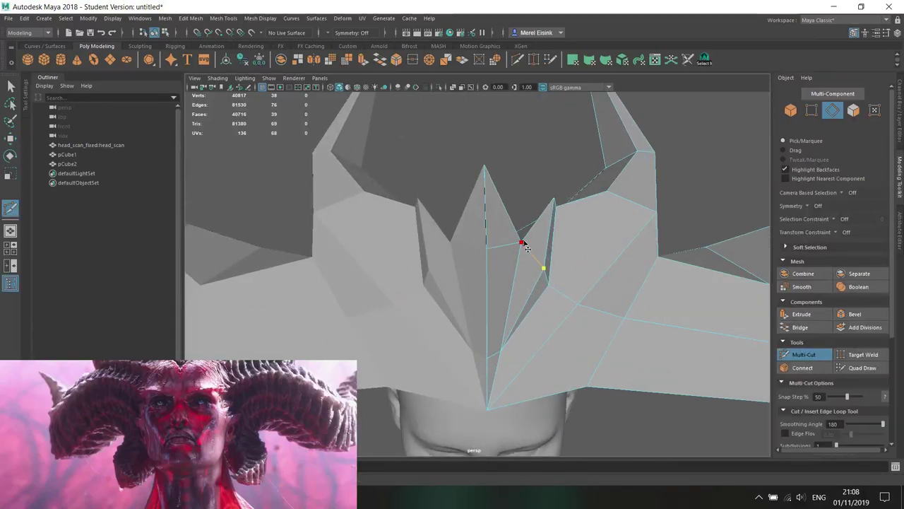
alt+drag(527, 245, 393, 257)
key(w)
- Select the vertices behind the side crown spike and lower them to reshape the crown's rear edge
click(373, 264)
scroll(414, 255, up, 1)
right_drag(460, 245, 401, 240)
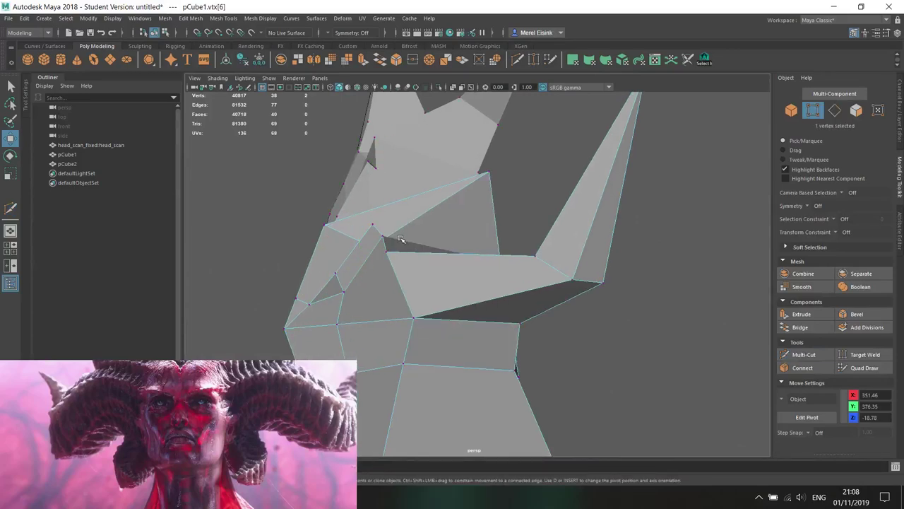
alt+drag(388, 265, 447, 228)
shift+click(518, 151)
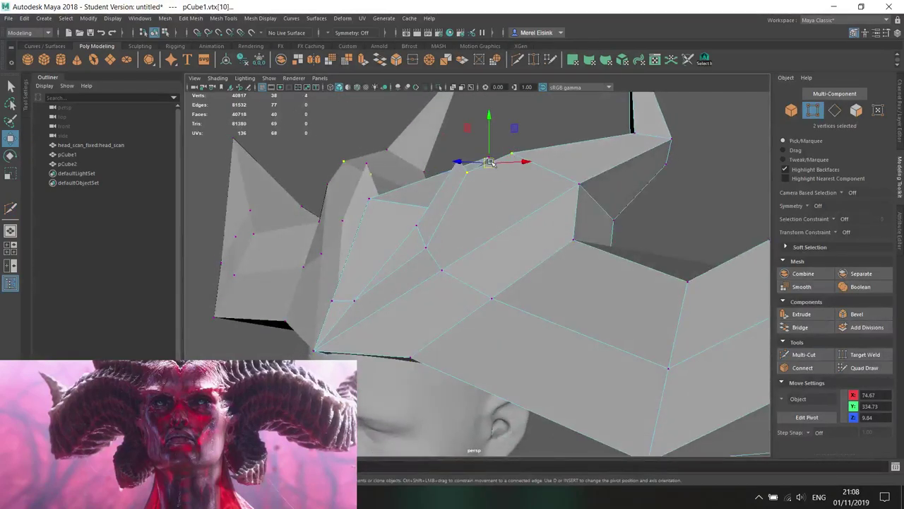
drag(491, 163, 502, 187)
click(457, 161)
alt+drag(458, 161, 486, 205)
drag(404, 188, 455, 337)
alt+drag(395, 364, 458, 292)
- Try to cut an edge from the notch vertex across the crown's back faces with Multi-Cut
click(803, 355)
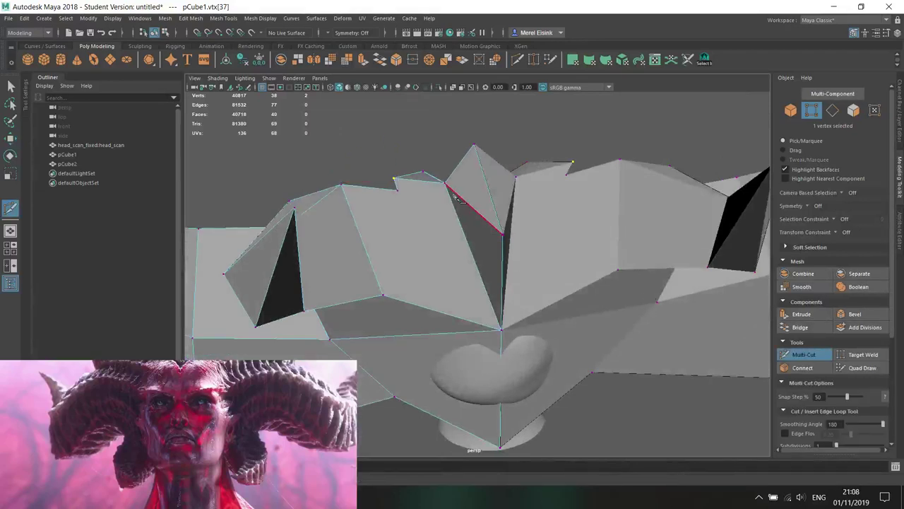
alt+drag(480, 234, 424, 206)
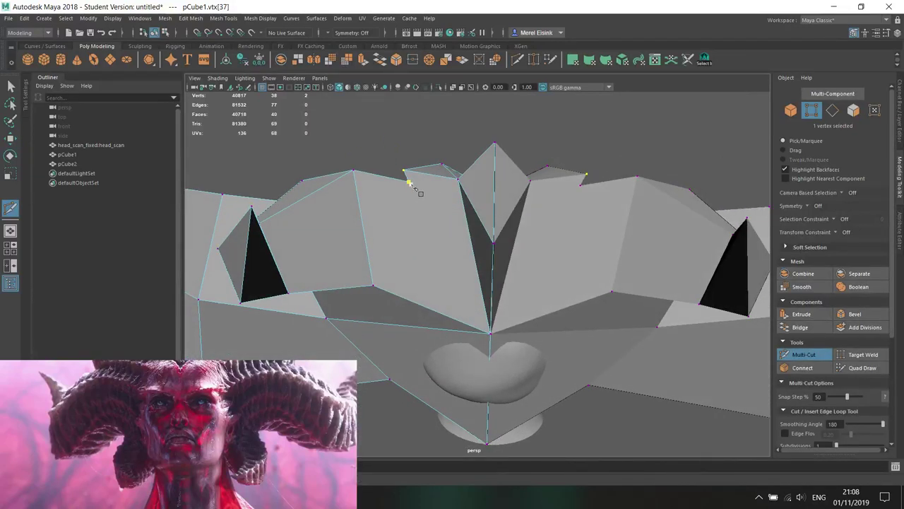
alt+drag(419, 251, 413, 196)
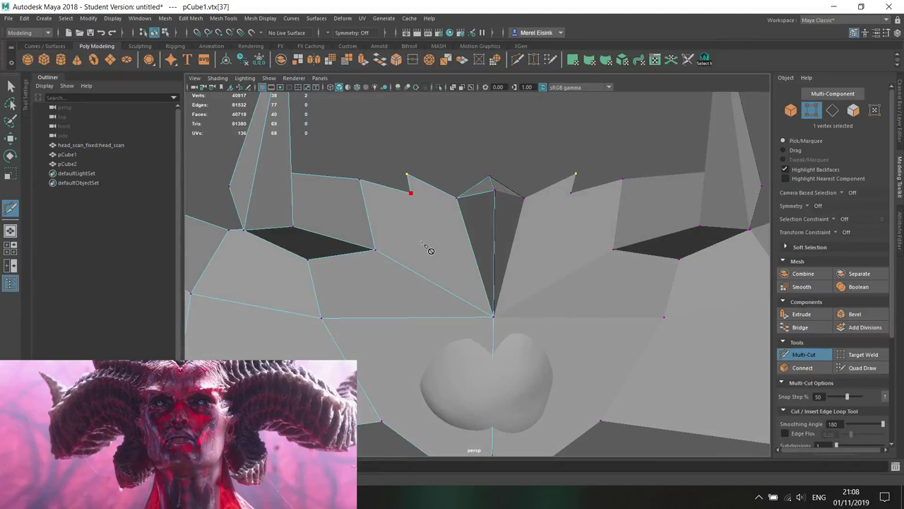
shift+click(426, 275)
alt+drag(426, 275, 451, 210)
shift+click(439, 405)
right_click(440, 396)
alt+drag(439, 397, 479, 359)
- Undo the last cut points and recut from the notch vertex toward the center spike's base on the crown's back
scroll(574, 311, down, 4)
alt+middle_drag(469, 328, 466, 379)
scroll(466, 379, up, 3)
mouse_move(490, 256)
alt+mouse_down()
mouse_move(479, 292)
mouse_move(488, 274)
alt+mouse_up()
key(ctrl+z)
key(ctrl+z)
key(ctrl+z)
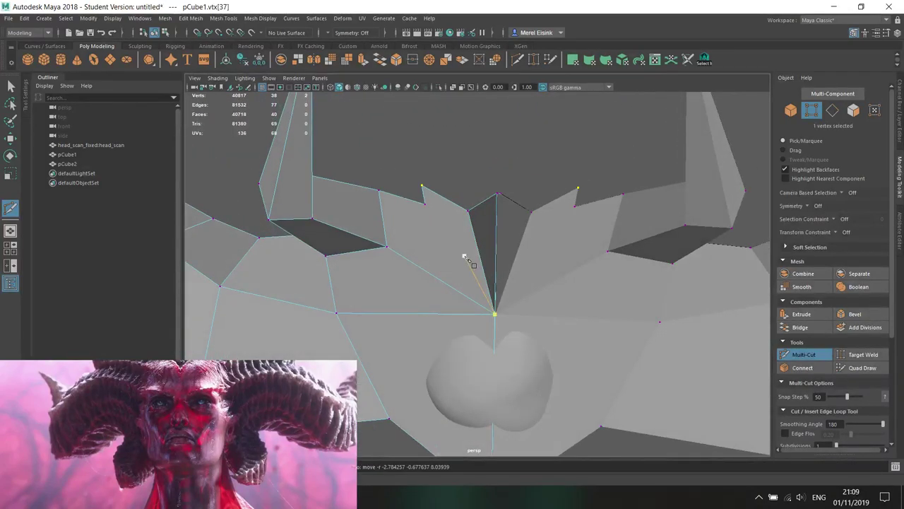
key(ctrl+z)
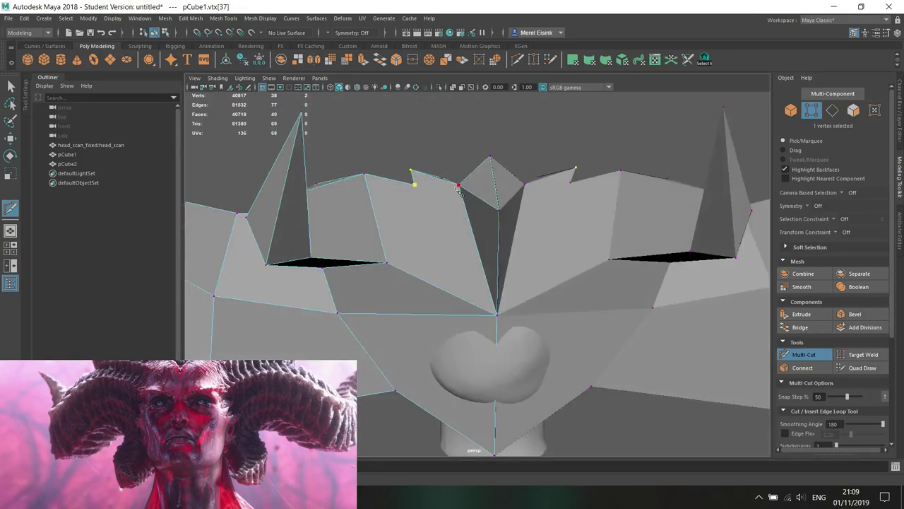
right_click(472, 304)
- Return to the whole pCube1 mesh and harden all its edges
scroll(460, 258, down, 3)
alt+drag(460, 259, 514, 282)
right_drag(403, 216, 431, 192)
click(258, 19)
mouse_move(191, 19)
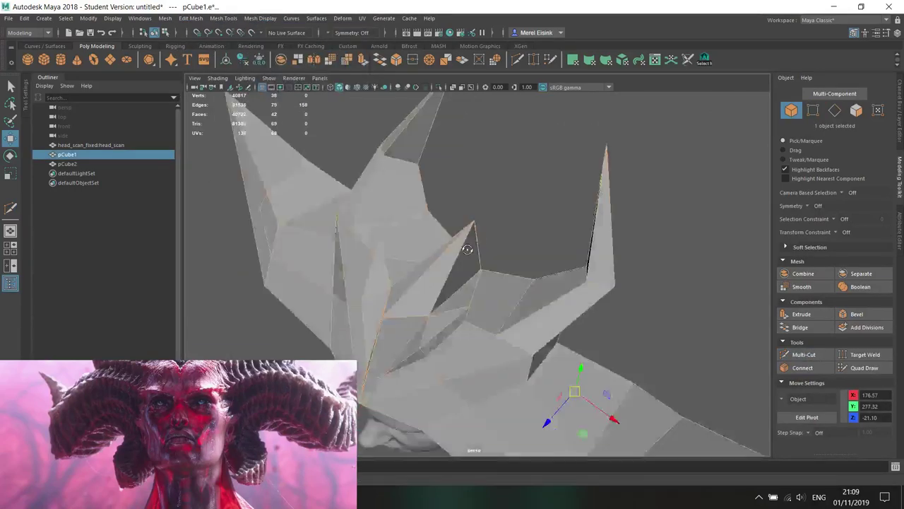
alt+drag(467, 249, 517, 226)
- Try moving the vertex at the lower end of the side crown spike and undo the move
right_drag(535, 196, 473, 166)
scroll(483, 213, up, 5)
alt+drag(433, 229, 266, 168)
middle_drag(216, 141, 203, 130)
alt+drag(209, 136, 417, 206)
key(ctrl+z)
alt+middle_drag(481, 149, 517, 266)
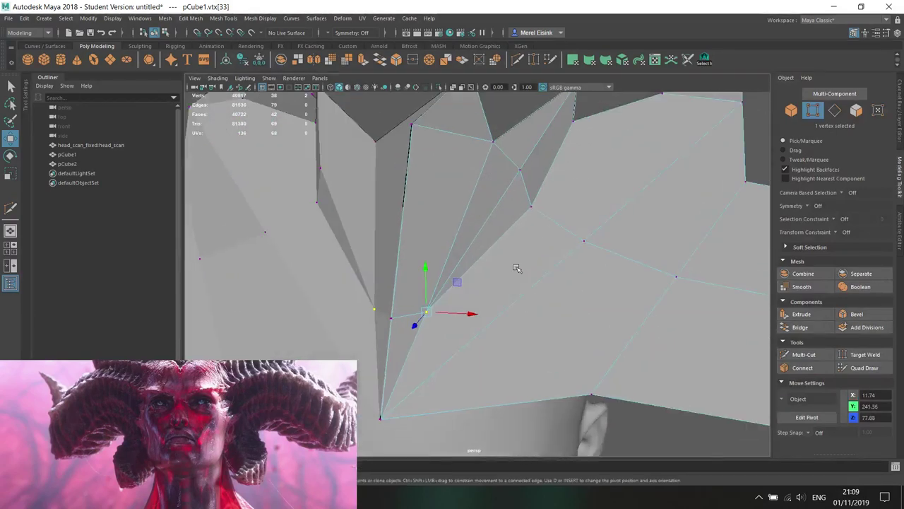
scroll(516, 267, up, 2)
alt+drag(493, 286, 367, 218)
click(805, 355)
scroll(499, 274, down, 2)
click(413, 325)
scroll(480, 291, down, 4)
- Cut new edges around the base of the upper horn with Multi-Cut
key(w)
click(361, 212)
alt+drag(367, 218, 454, 252)
alt+drag(487, 281, 506, 249)
mouse_move(547, 272)
alt+mouse_down()
mouse_move(522, 245)
mouse_move(552, 256)
mouse_move(542, 269)
alt+mouse_up()
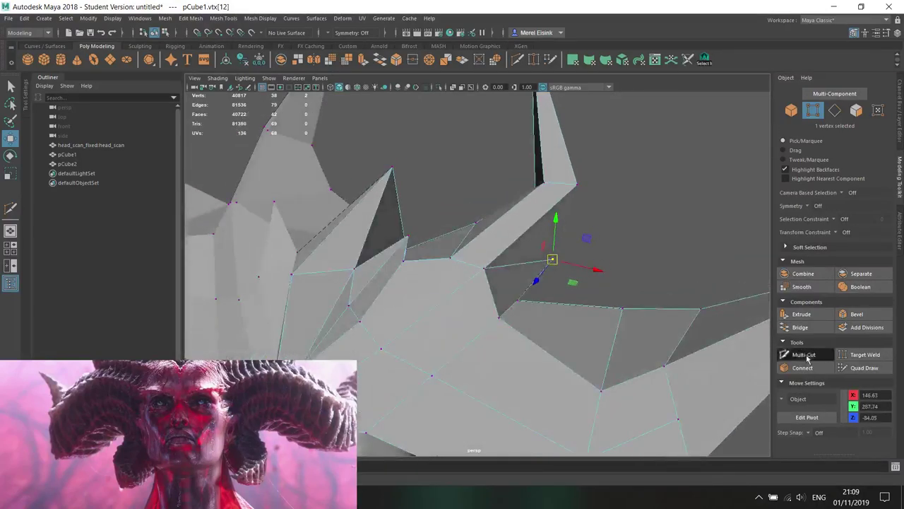
click(807, 358)
alt+drag(579, 311, 466, 302)
alt+drag(553, 257, 452, 279)
click(506, 225)
alt+drag(508, 225, 440, 239)
click(567, 138)
right_click(568, 137)
key(w)
- Cut another edge across the faces between the upper horn's base and the crown with Multi-Cut
right_drag(375, 226, 375, 199)
alt+drag(370, 195, 390, 206)
click(375, 271)
alt+drag(373, 272, 525, 256)
right_drag(508, 241, 455, 222)
alt+drag(434, 204, 529, 287)
click(544, 286)
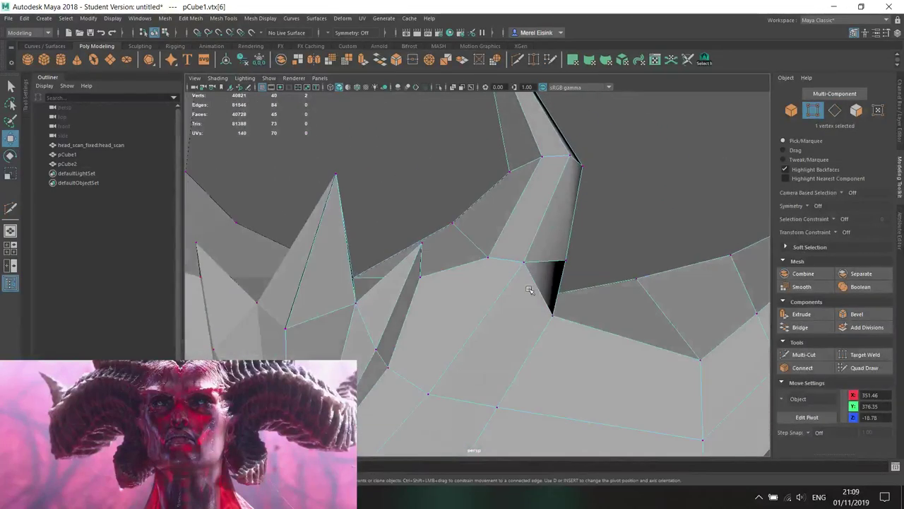
click(811, 355)
click(498, 299)
- Delete the leftover edge below the upper horn together with its vertices
right_drag(516, 228, 515, 202)
key(w)
click(535, 283)
key(ctrl+Delete)
alt+drag(533, 281, 513, 258)
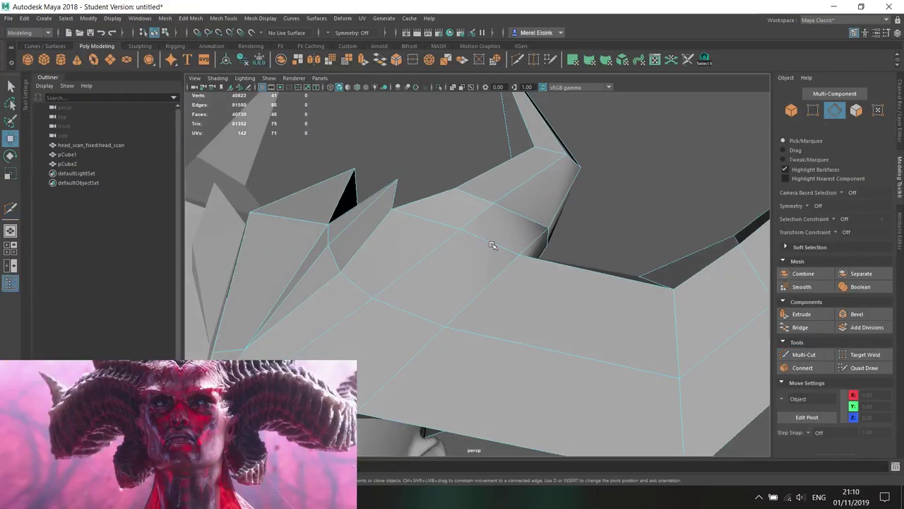
- Select the pCube1 mesh as an object and harden its edges to clear the smooth shading around the new cuts
right_drag(472, 229, 506, 204)
click(256, 19)
click(281, 93)
alt+drag(559, 214, 531, 223)
click(269, 22)
click(281, 102)
- Shift the upper vertices of the new edge loop below the upper horn to smooth the horn's curve
right_drag(522, 228, 508, 221)
right_drag(537, 193, 535, 199)
alt+drag(536, 199, 569, 242)
click(569, 243)
right_drag(569, 243, 541, 222)
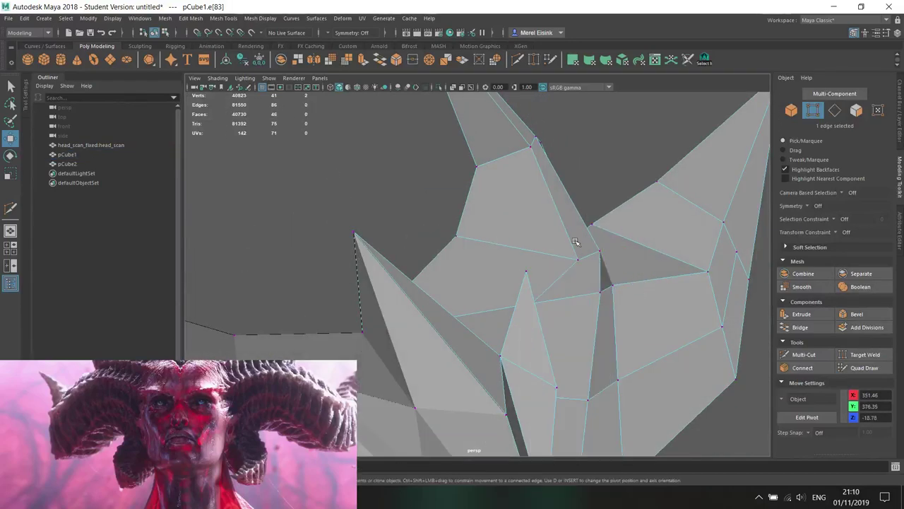
click(546, 217)
click(601, 252)
alt+drag(600, 251, 465, 205)
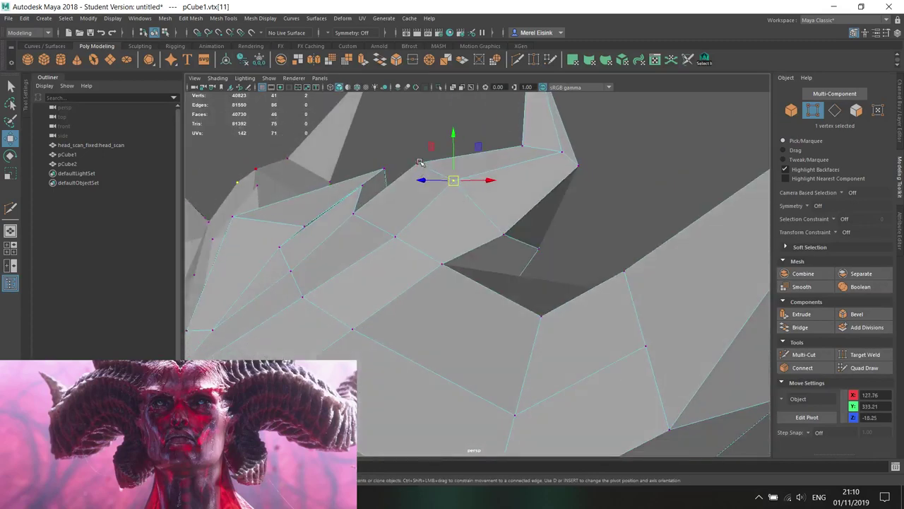
click(416, 161)
middle_drag(416, 160, 437, 179)
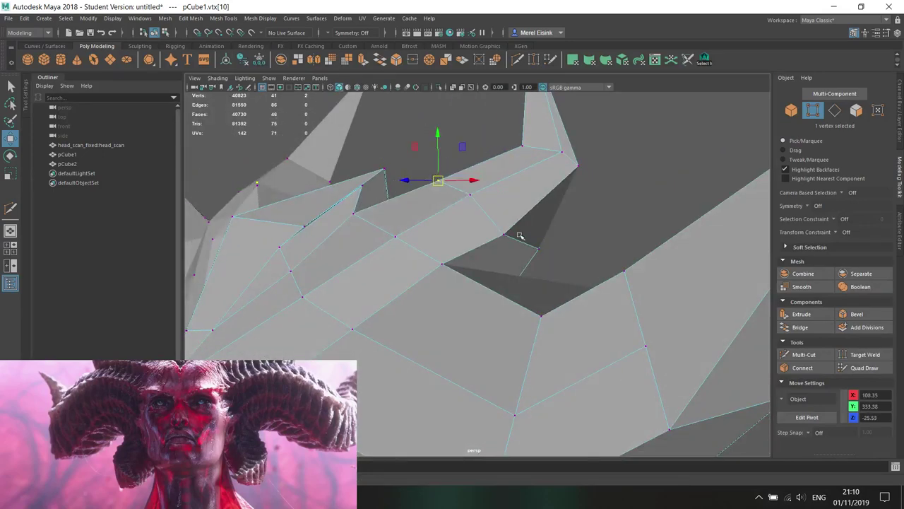
- Reshape the bend of the upper horn by moving the individual vertices around the tip's base
alt+drag(569, 268, 562, 149)
alt+drag(561, 149, 592, 172)
click(537, 148)
drag(514, 147, 508, 150)
alt+drag(575, 196, 532, 150)
click(397, 159)
click(408, 140)
click(405, 137)
drag(543, 127, 570, 137)
alt+drag(568, 185, 601, 181)
click(551, 140)
alt+drag(555, 147, 507, 134)
alt+drag(507, 134, 568, 288)
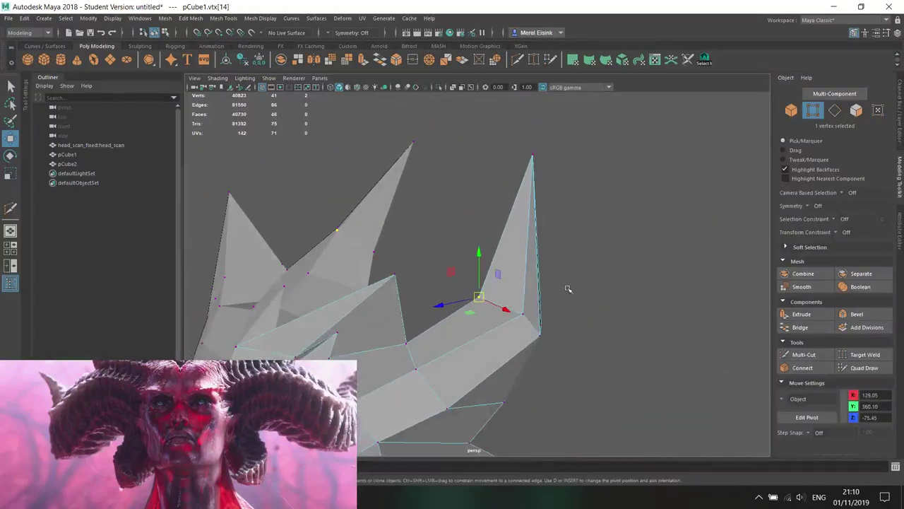
- Select the five-edge loop at the base of the upper horn's tip and edit its pivot and axis orientation for scaling
right_drag(494, 240, 496, 204)
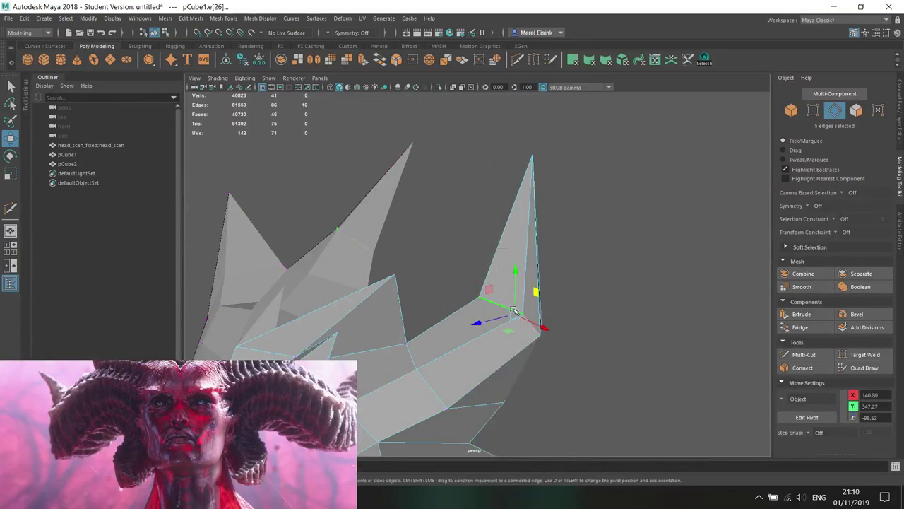
click(785, 400)
click(786, 400)
click(785, 400)
click(812, 422)
key(r)
click(798, 402)
click(805, 419)
- Adjust the tip loop's custom pivot and set its axis orientation to Object for scaling and rotating
alt+drag(536, 354, 578, 302)
key(e)
key(d)
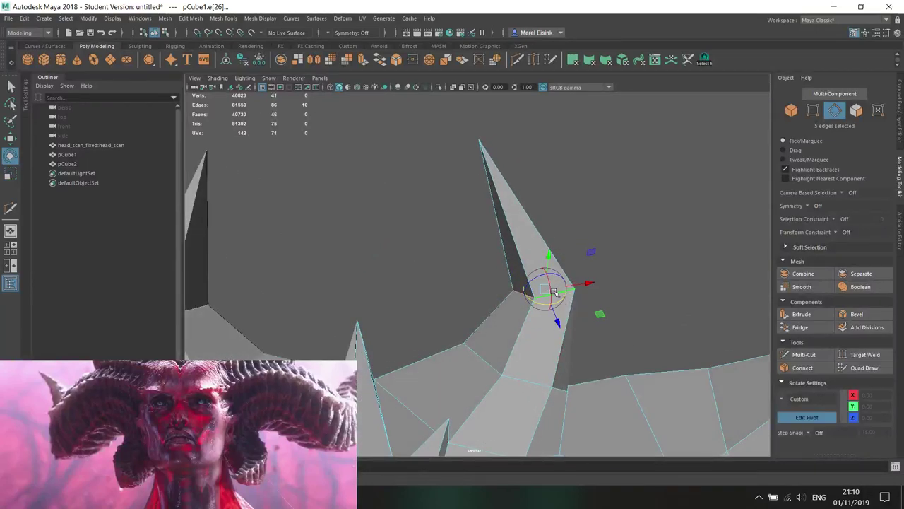
alt+drag(551, 300, 444, 333)
key(r)
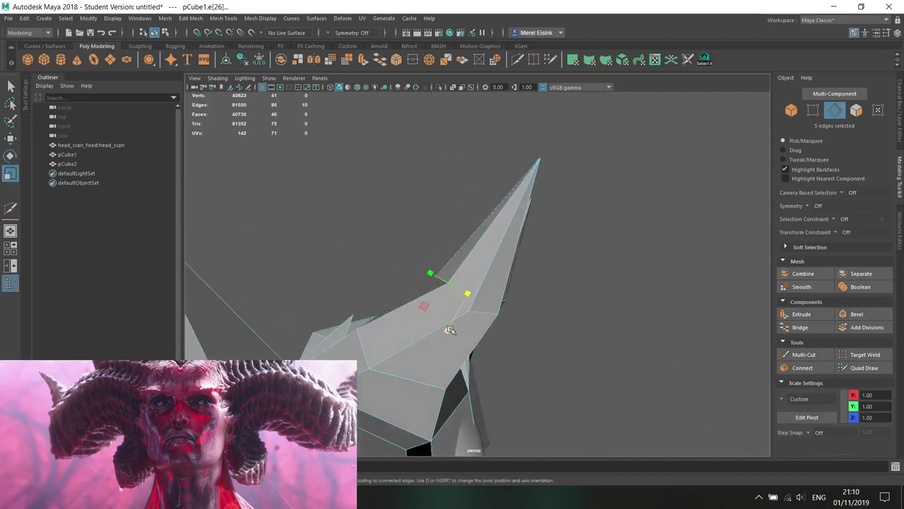
click(782, 404)
click(794, 408)
alt+drag(456, 310, 497, 275)
key(w)
key(e)
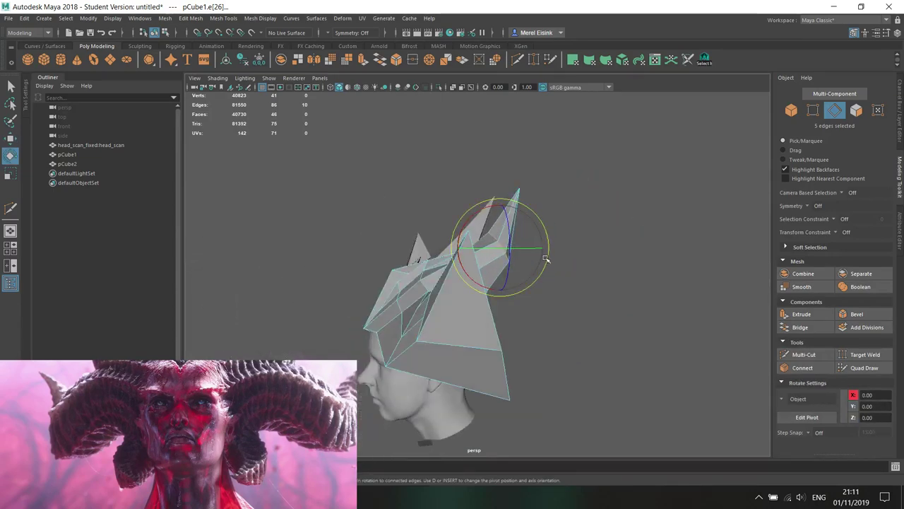
- Select the upper horn's tip vertex and move it backward and slightly lower
key(w)
right_drag(565, 210, 530, 208)
drag(533, 170, 512, 202)
drag(520, 193, 538, 216)
alt+drag(537, 216, 649, 229)
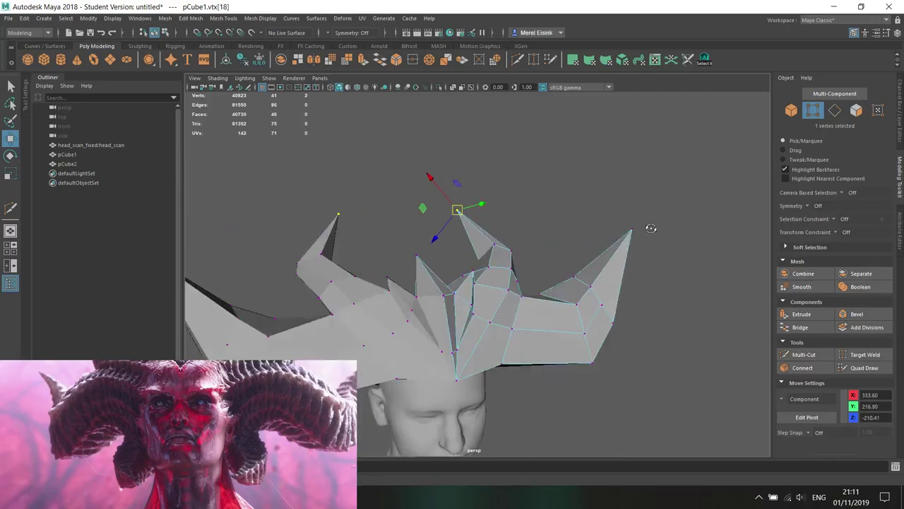
scroll(650, 228, up, 5)
key(y)
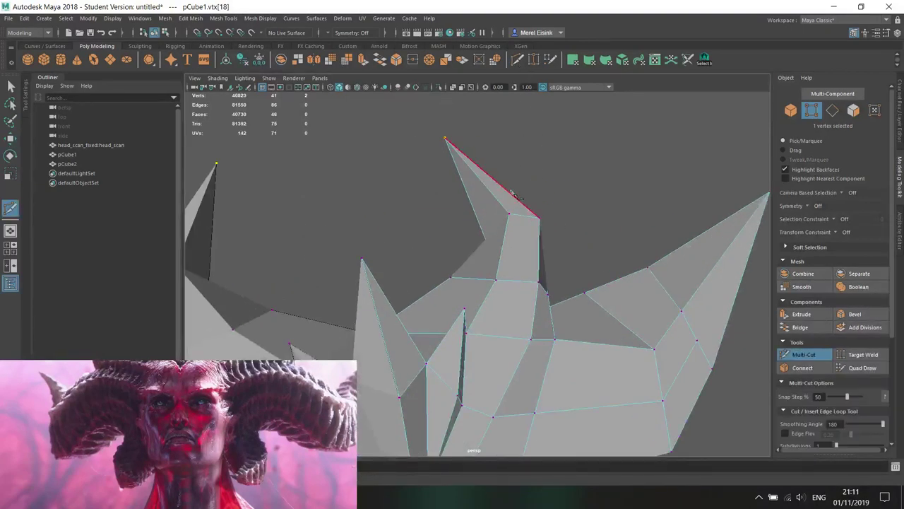
alt+drag(524, 150, 501, 182)
key(q)
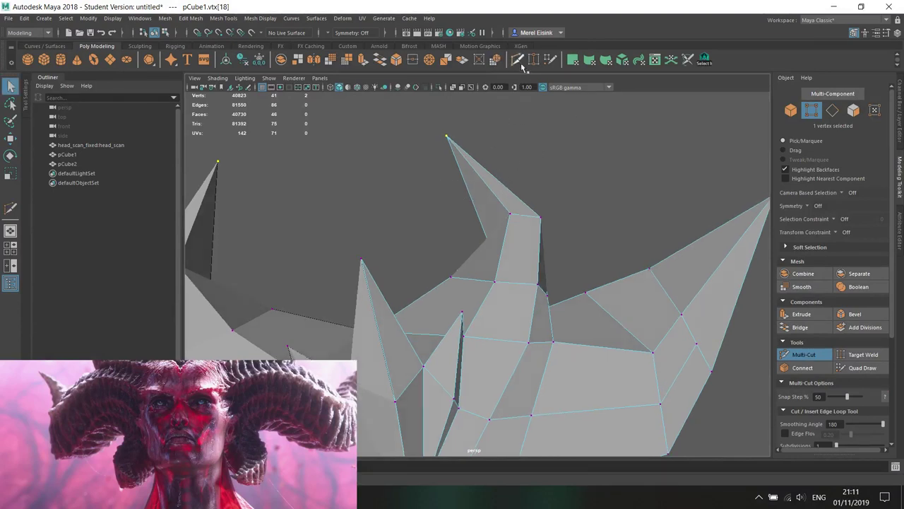
key(r)
drag(469, 198, 554, 191)
- Leave component editing and clear the selection to examine the upper horns and the whole crown from the front
alt+drag(554, 190, 496, 191)
right_drag(497, 191, 545, 175)
key(F8)
key(w)
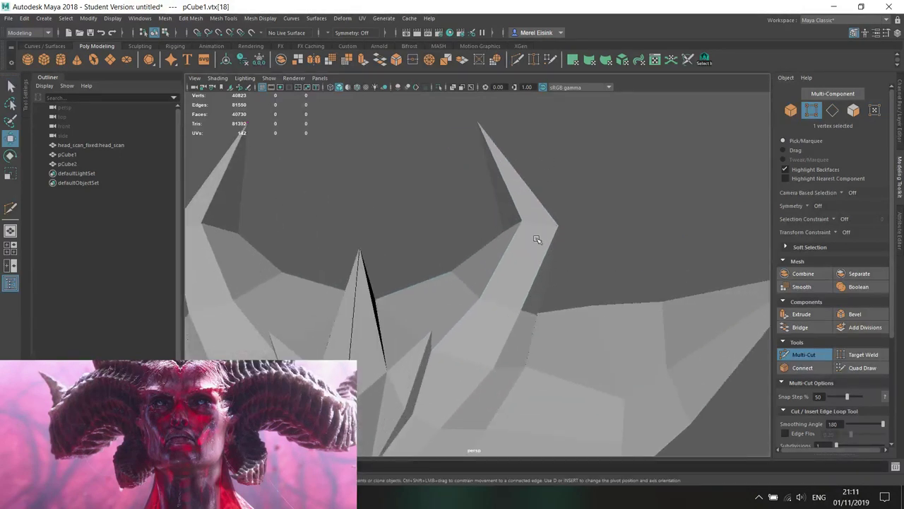
click(537, 239)
scroll(536, 238, down, 3)
alt+drag(535, 238, 571, 230)
scroll(571, 230, up, 2)
alt+middle_drag(576, 233, 587, 280)
right_drag(522, 228, 586, 206)
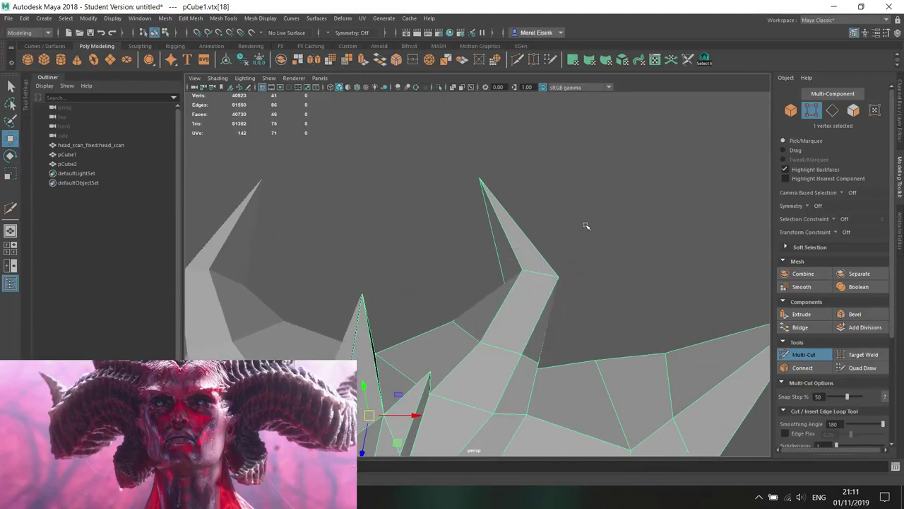
click(563, 255)
scroll(563, 255, down, 4)
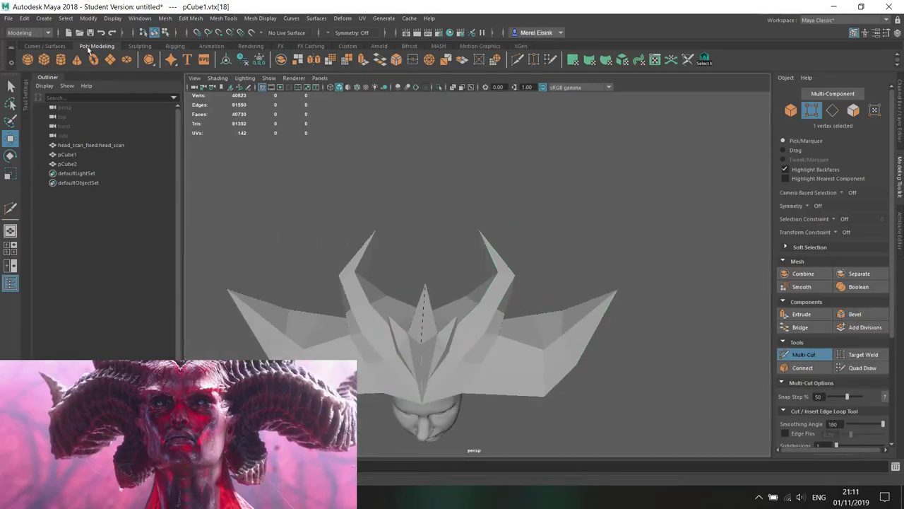
- Start a new scene, saving the current one as lilith in D:\Craft n cosplay\_5 Cosplay plans\_tentative\_Diablo 4
click(8, 19)
click(52, 35)
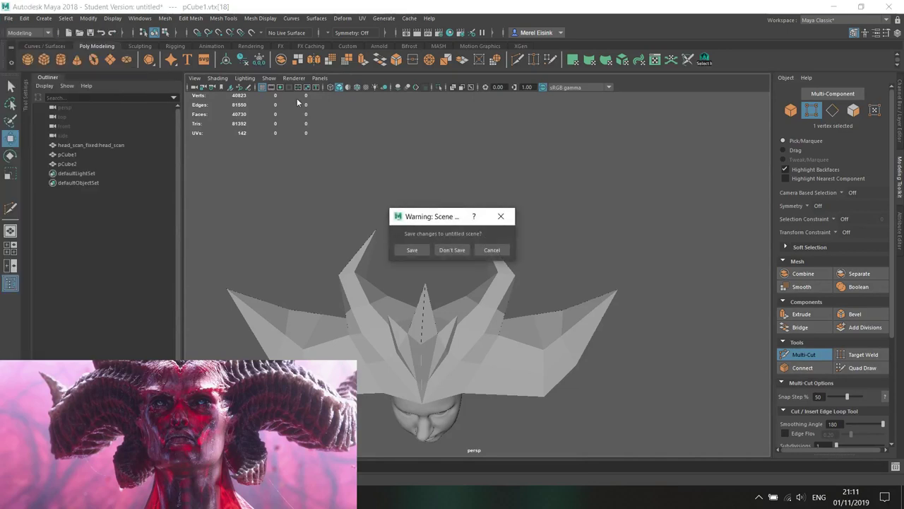
click(412, 249)
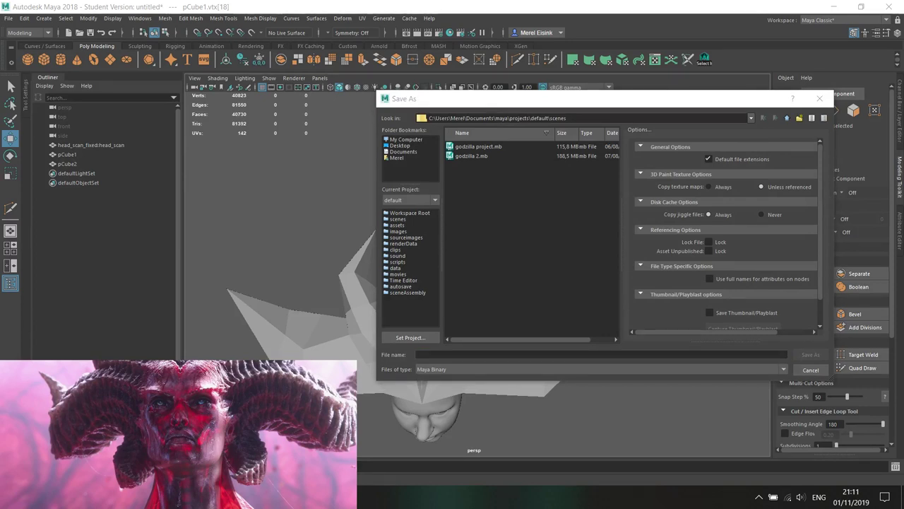
click(557, 113)
triple_click(581, 118)
text(D:\Craft n cosplay\_5 Cosplay plans\_tentative\_Diablo 4)
key(Return)
click(464, 355)
text(lilith)
key(Return)
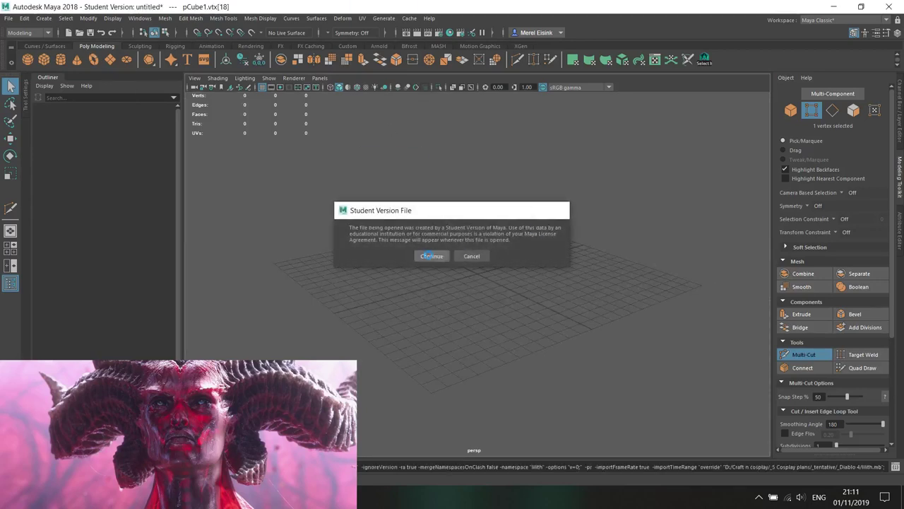
- Import lilith.mb into the empty scene and select the horn mesh beside the center spike for editing
click(430, 255)
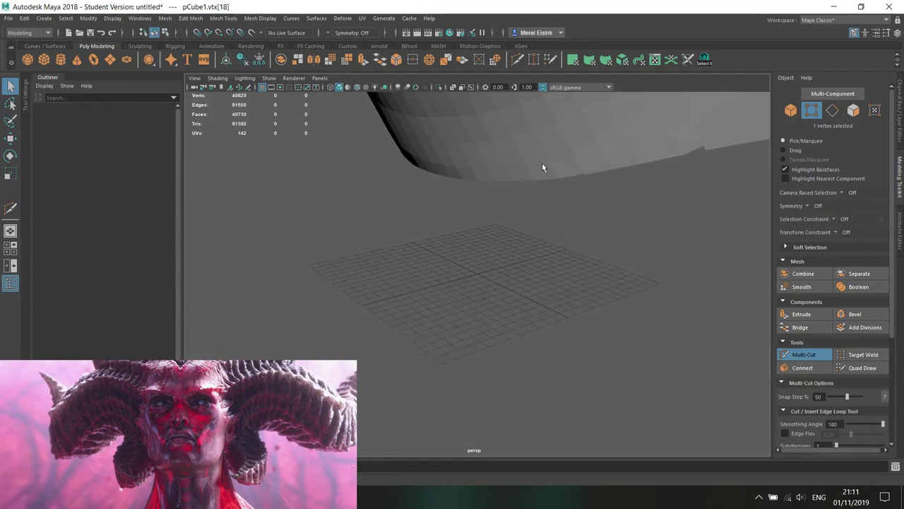
click(495, 172)
key(f)
alt+drag(568, 161, 546, 191)
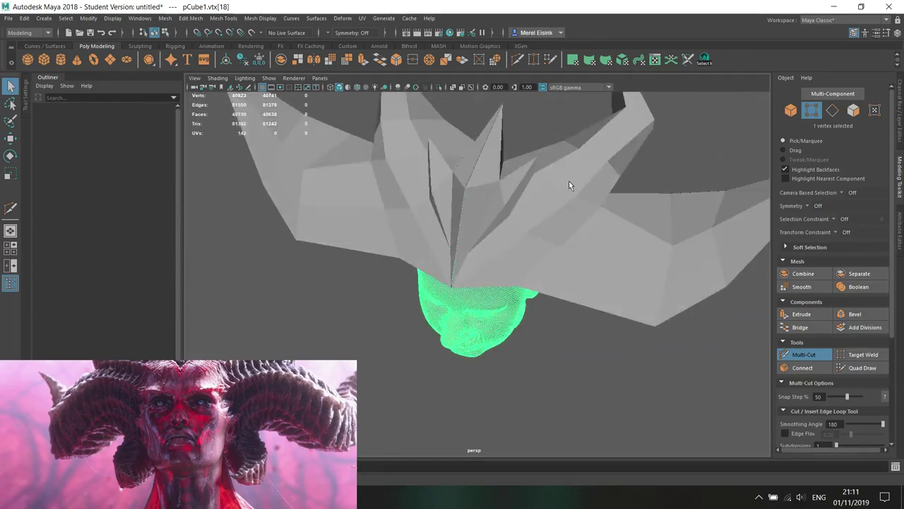
click(613, 174)
alt+middle_drag(613, 174, 549, 228)
key(w)
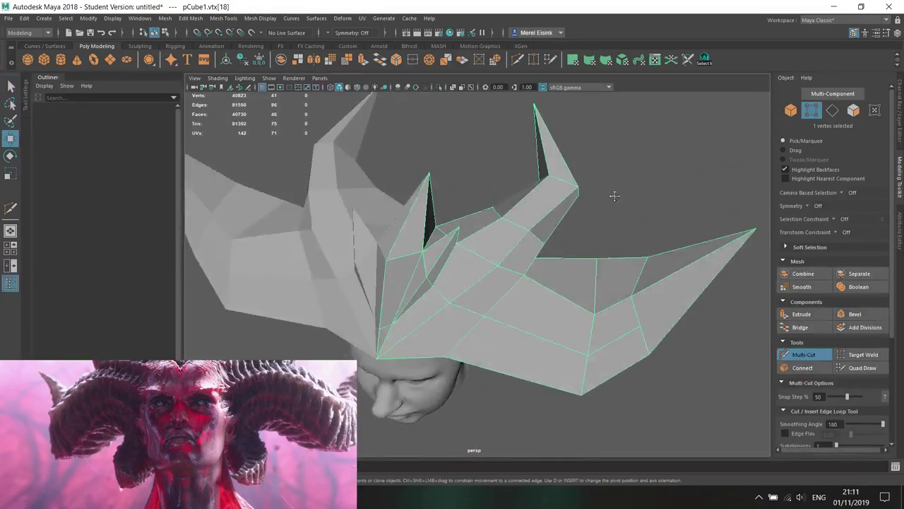
alt+middle_drag(615, 195, 603, 218)
mouse_move(603, 218)
alt+mouse_down()
mouse_move(519, 216)
mouse_move(613, 211)
alt+mouse_up()
- Select the edge loop midway along the upper horn and edit its pivot and axis orientation
right_drag(613, 212, 611, 178)
alt+drag(569, 193, 570, 248)
double_click(530, 252)
alt+middle_drag(569, 249, 535, 290)
scroll(538, 285, up, 5)
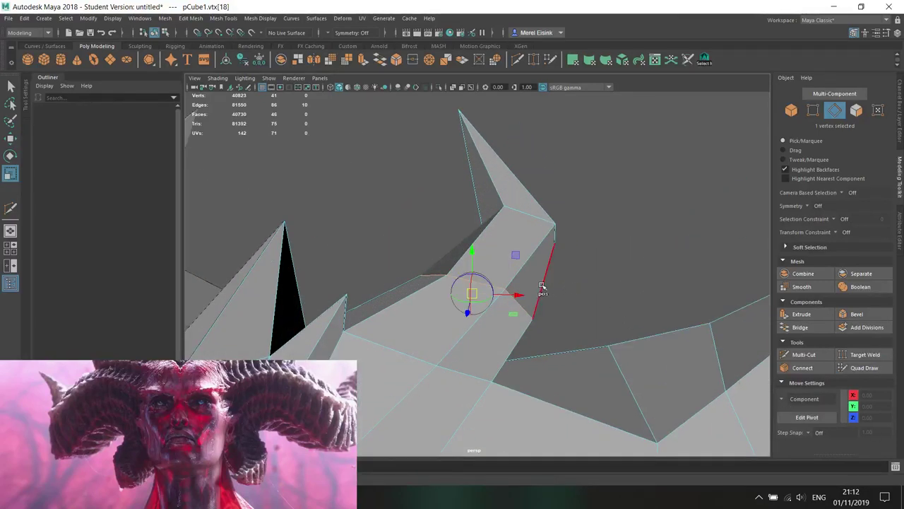
key(d)
alt+drag(547, 284, 462, 289)
click(783, 400)
click(799, 409)
alt+drag(532, 300, 449, 271)
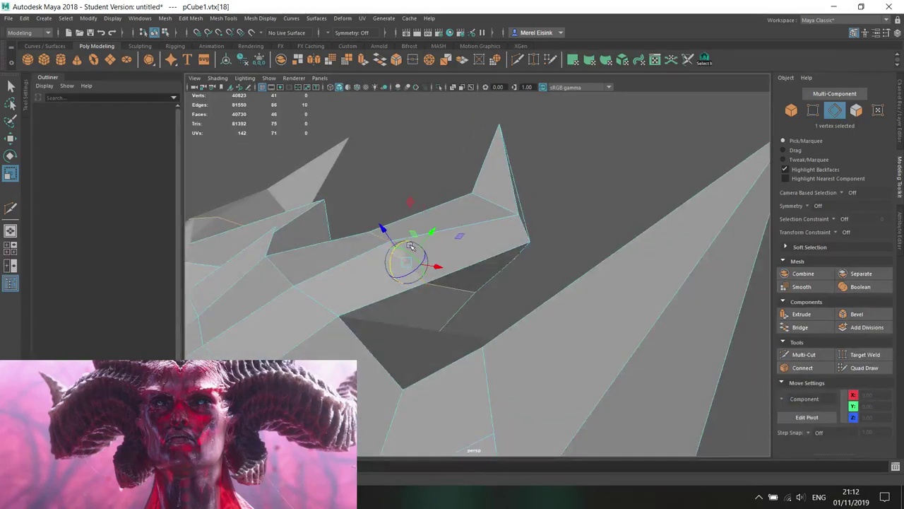
- Rotate, scale and move the upper horn's middle edge loop to smooth the bend below the tip
key(e)
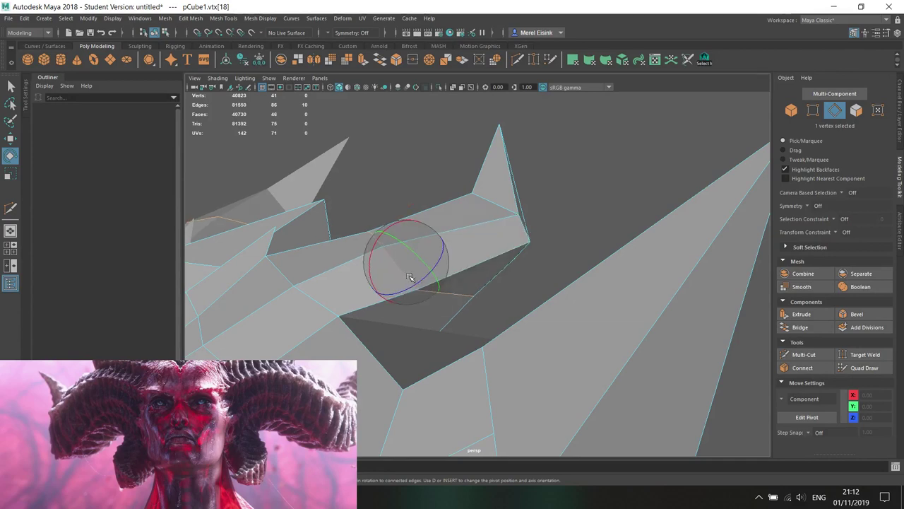
click(417, 274)
key(w)
alt+drag(423, 274, 447, 310)
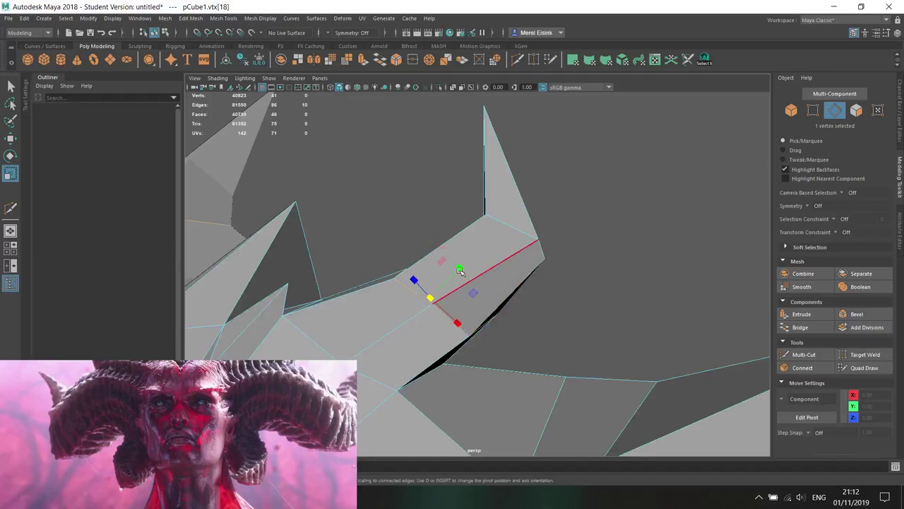
alt+drag(363, 344, 527, 305)
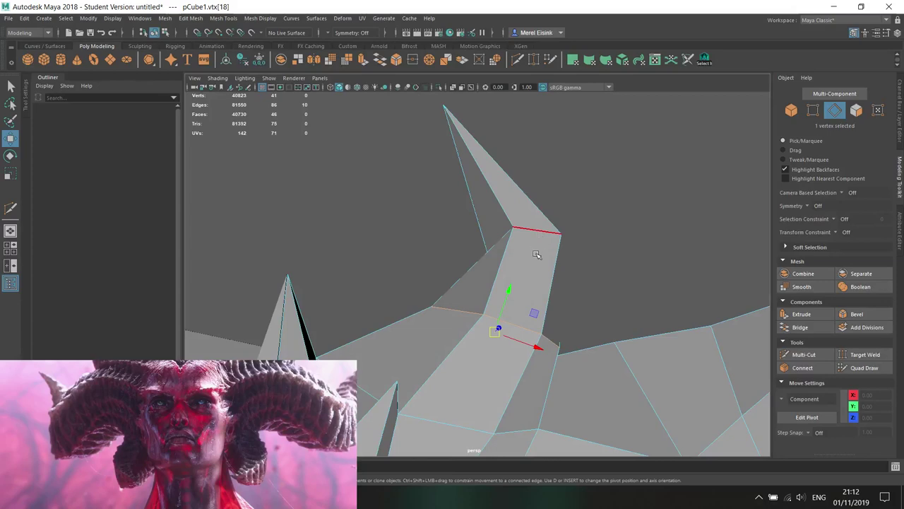
alt+drag(536, 251, 534, 262)
- Save the scene over the existing lilith.mb file, confirming the replacement and the student version notice
click(9, 19)
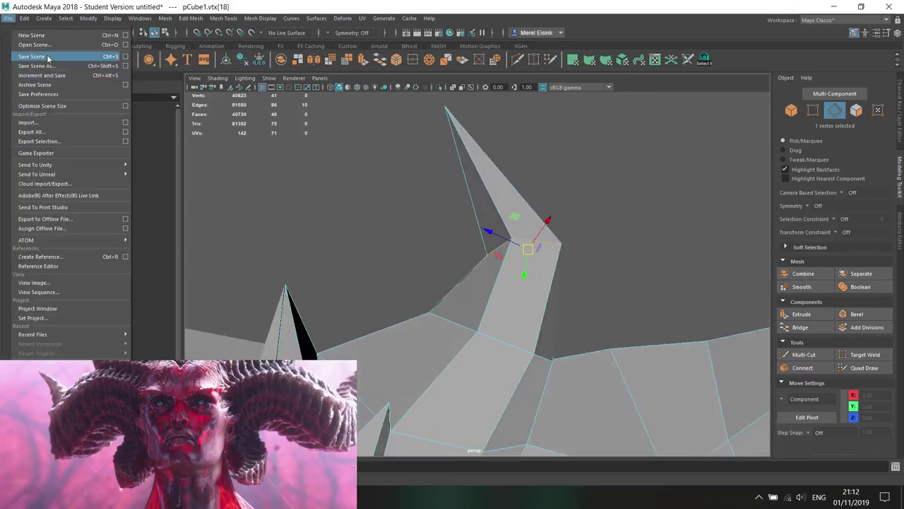
click(28, 56)
double_click(465, 147)
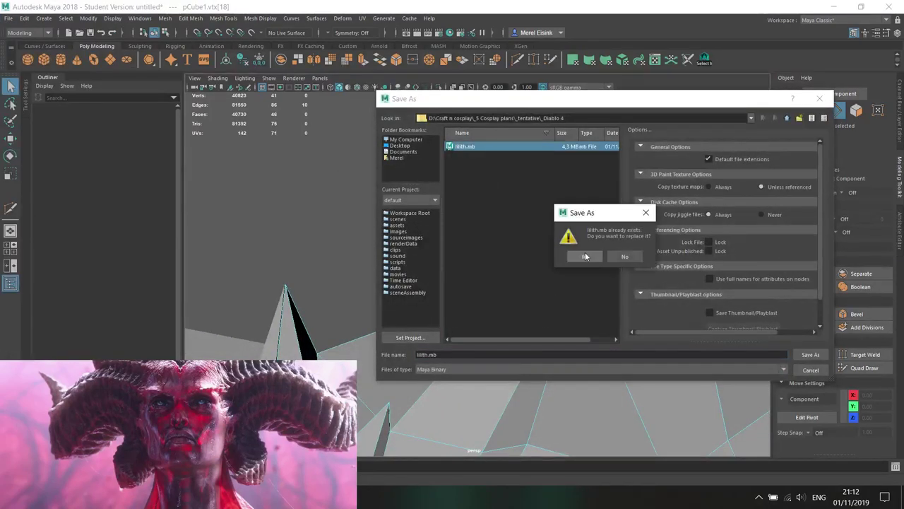
click(586, 256)
click(438, 256)
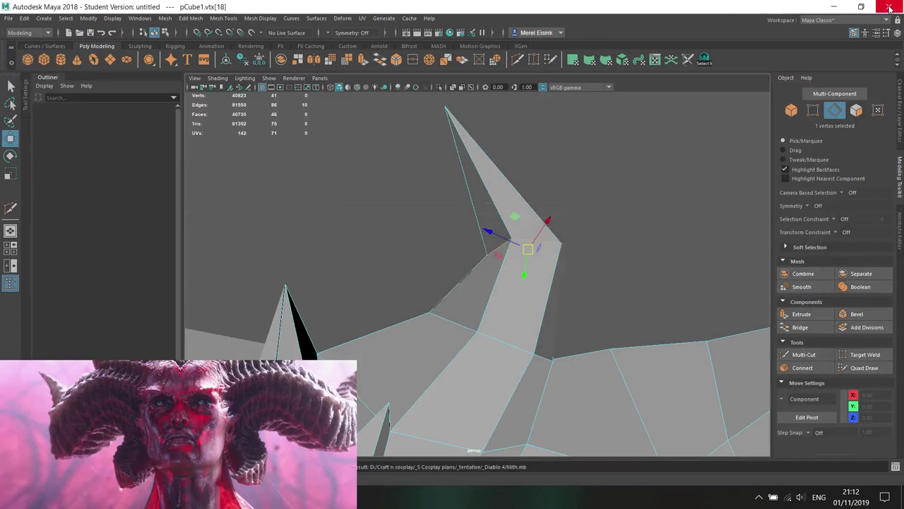
- Relaunch Autodesk Maya 2018 and import lilith.mb into the empty scene
key(super)
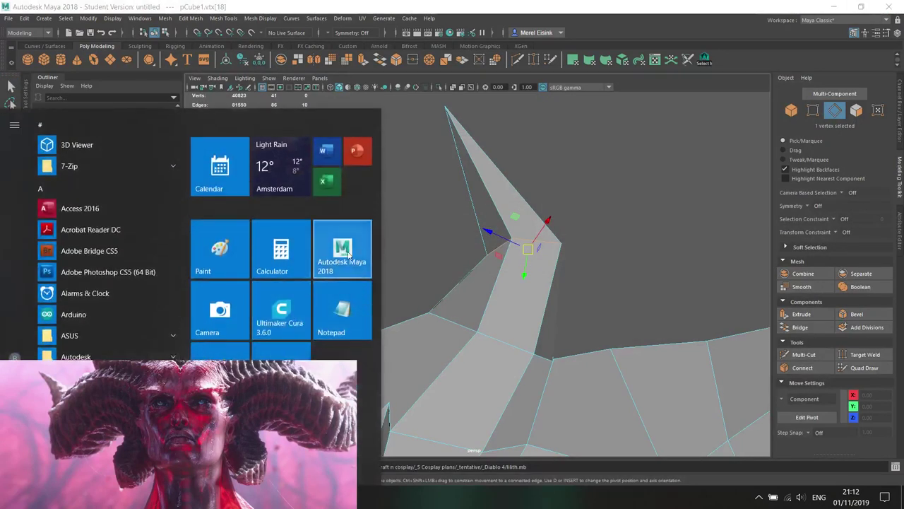
click(347, 254)
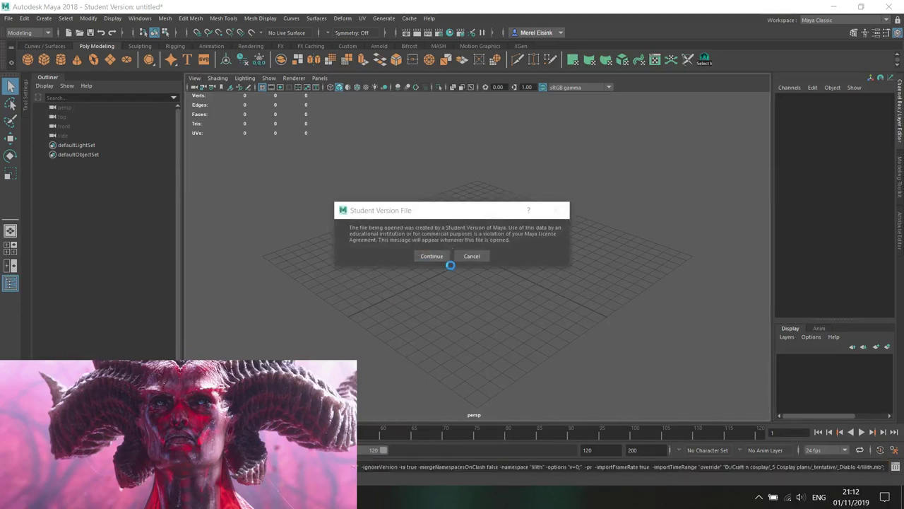
click(446, 258)
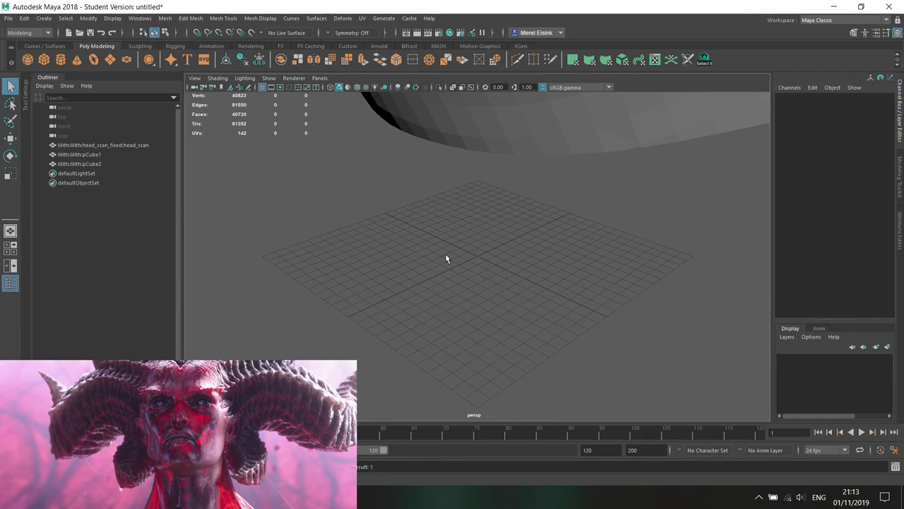
- Select the imported horn mesh lilith:pCube1 and frame it with the head scan from the front
click(585, 154)
key(f)
alt+drag(579, 184, 521, 250)
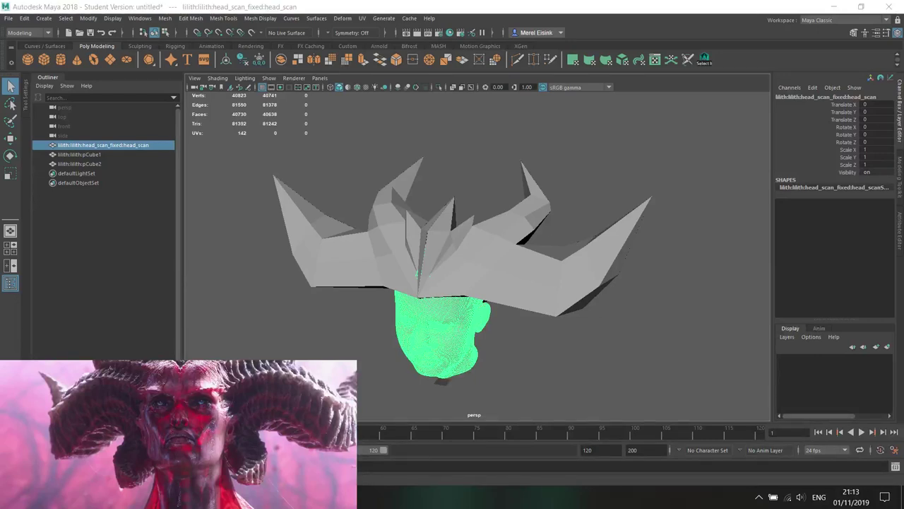
alt+middle_drag(498, 274, 526, 218)
click(526, 217)
alt+drag(524, 220, 505, 212)
key(f)
alt+middle_drag(505, 211, 525, 180)
alt+drag(523, 180, 530, 189)
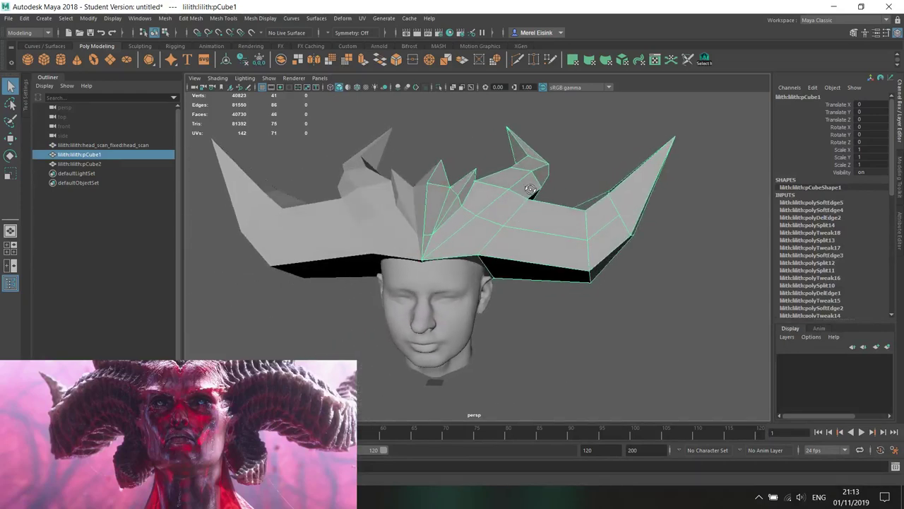
- Select the five-edge loop midway along the upper horn and set its axis orientation to Object
right_drag(523, 192, 524, 173)
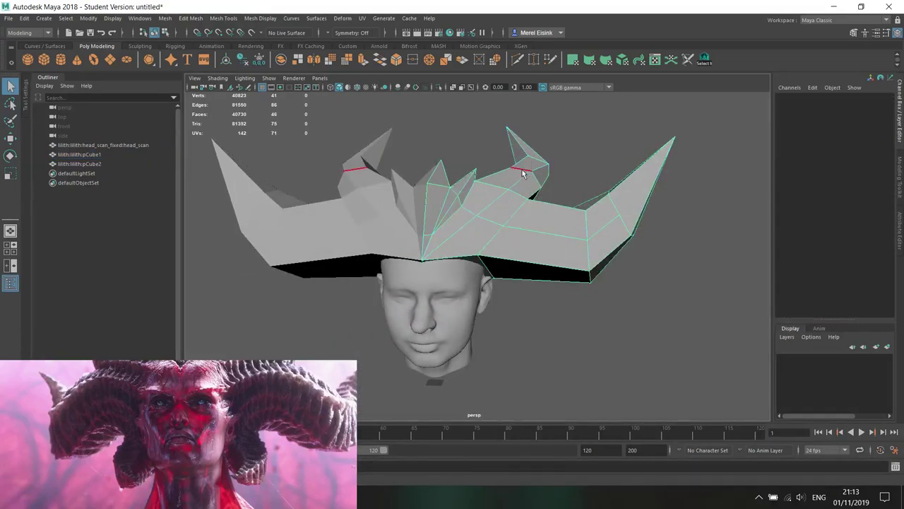
click(537, 178)
key(e)
scroll(540, 178, up, 4)
alt+drag(541, 184, 485, 213)
click(899, 169)
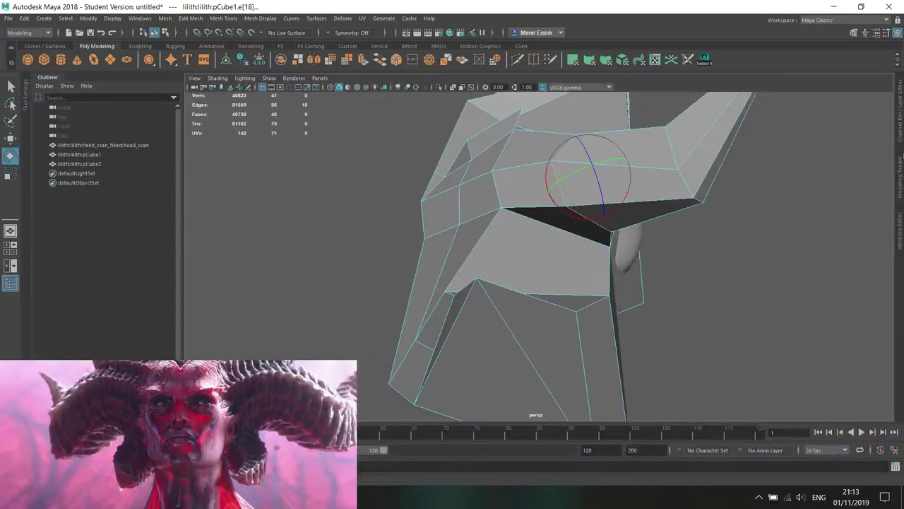
click(785, 400)
click(797, 402)
- Reposition the upper horn's middle loop using a custom pivot, and select the loop at the tip's base
alt+drag(567, 265, 500, 267)
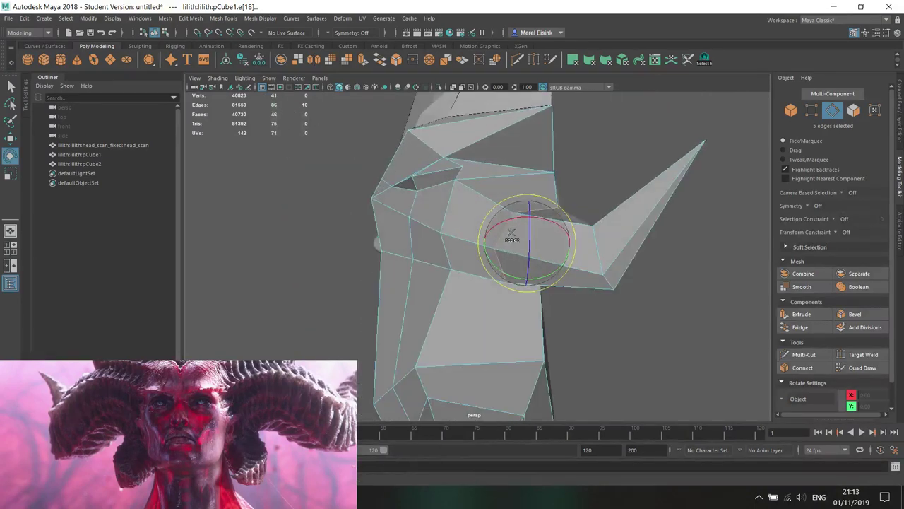
key(d)
key(d)
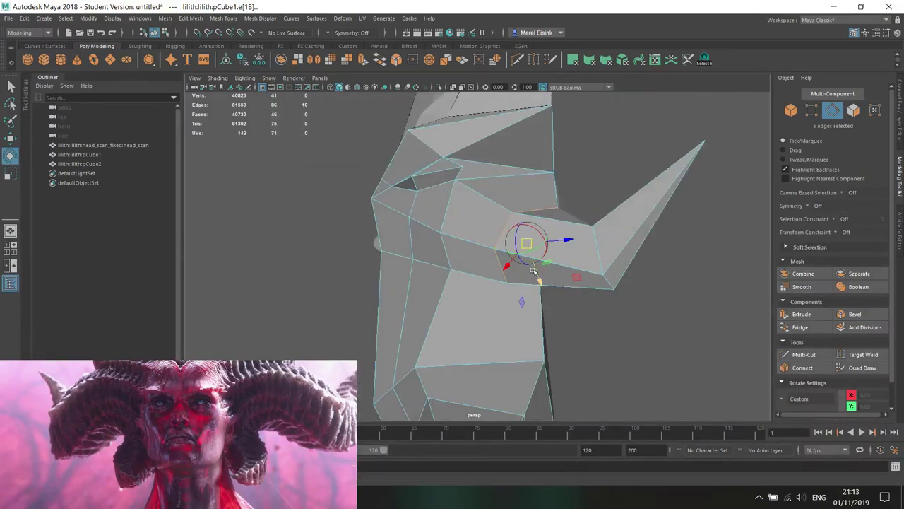
alt+drag(511, 242, 558, 189)
key(w)
alt+middle_drag(575, 161, 576, 212)
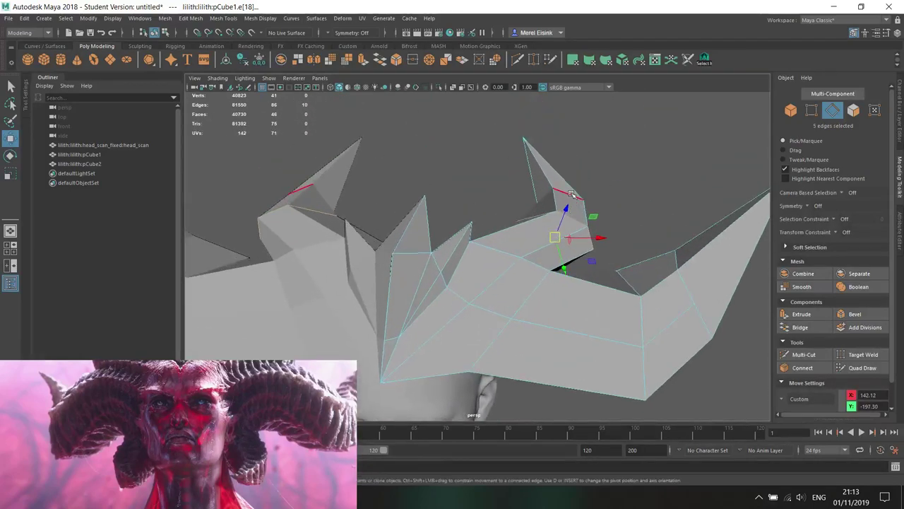
mouse_move(568, 200)
mouse_down()
mouse_move(557, 208)
mouse_move(587, 237)
mouse_up()
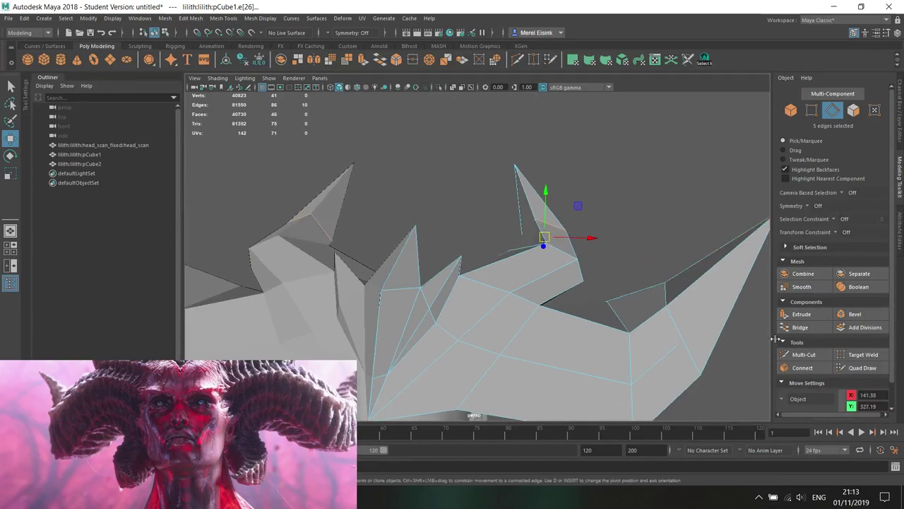
- Insert an edge loop around the upper horn's tip with Multi-Cut
click(791, 353)
alt+drag(541, 209, 510, 232)
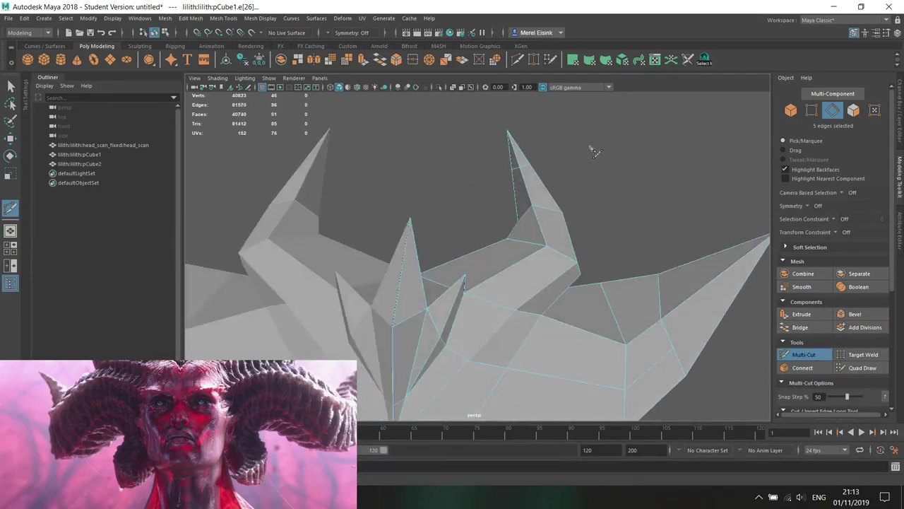
drag(589, 147, 590, 147)
- Select the new five-edge loop near the upper horn's point and move, rotate and scale it
key(w)
right_drag(537, 170, 527, 157)
double_click(524, 165)
alt+drag(524, 167, 541, 176)
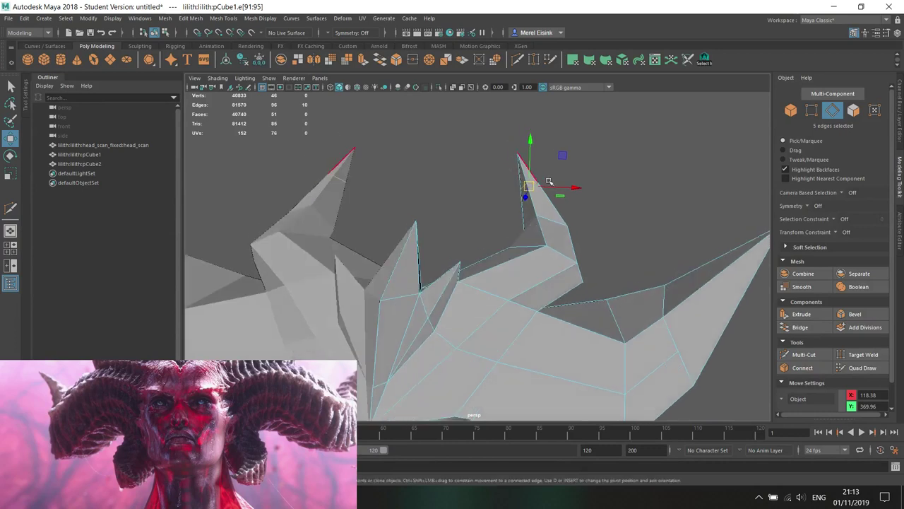
key(e)
key(r)
- Select the upper horn's tip vertex and move it outward and up
right_drag(531, 185, 498, 165)
click(523, 153)
key(w)
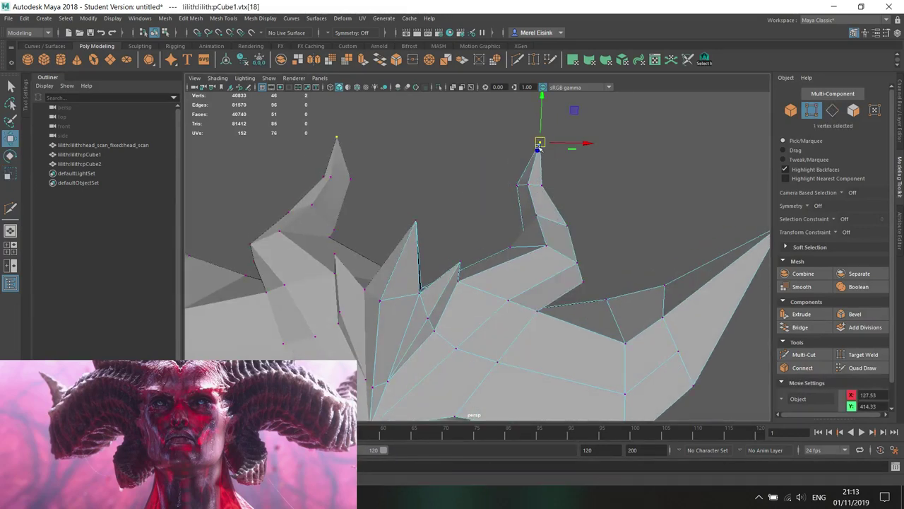
- Select the five-edge loop at the base of the upper horn's tip and scale, rotate and move it to refine the curve
scroll(543, 144, down, 5)
alt+middle_drag(537, 244, 569, 192)
alt+drag(569, 193, 564, 242)
scroll(546, 233, up, 5)
right_drag(577, 210, 578, 183)
double_click(581, 178)
mouse_move(576, 179)
mouse_down()
mouse_move(604, 193)
mouse_move(582, 179)
mouse_up()
key(r)
key(e)
key(w)
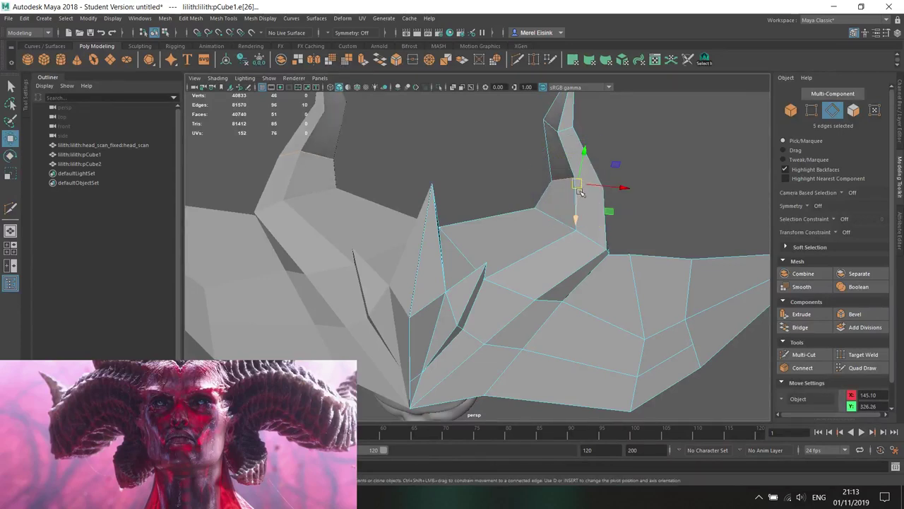
key(r)
key(w)
mouse_move(576, 178)
alt+mouse_down()
mouse_move(435, 159)
mouse_move(506, 183)
mouse_move(582, 186)
alt+mouse_up()
key(e)
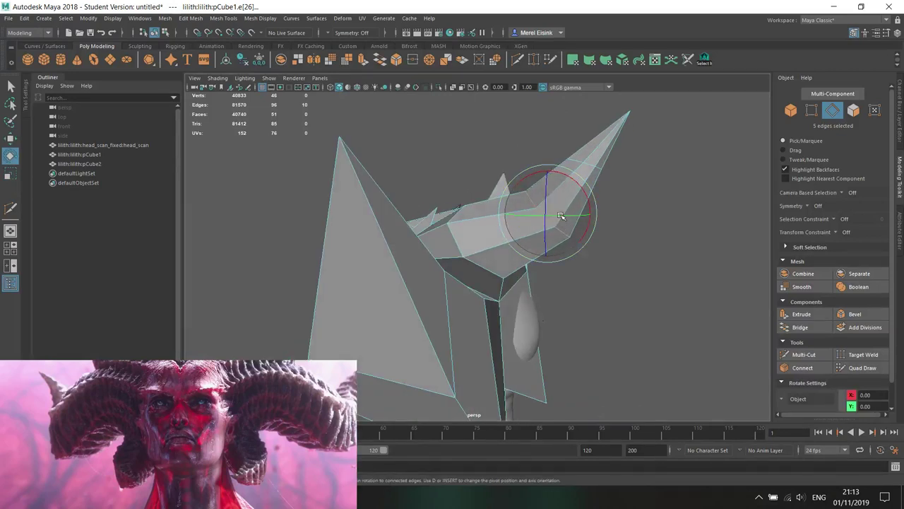
right_click(560, 222)
click(555, 218)
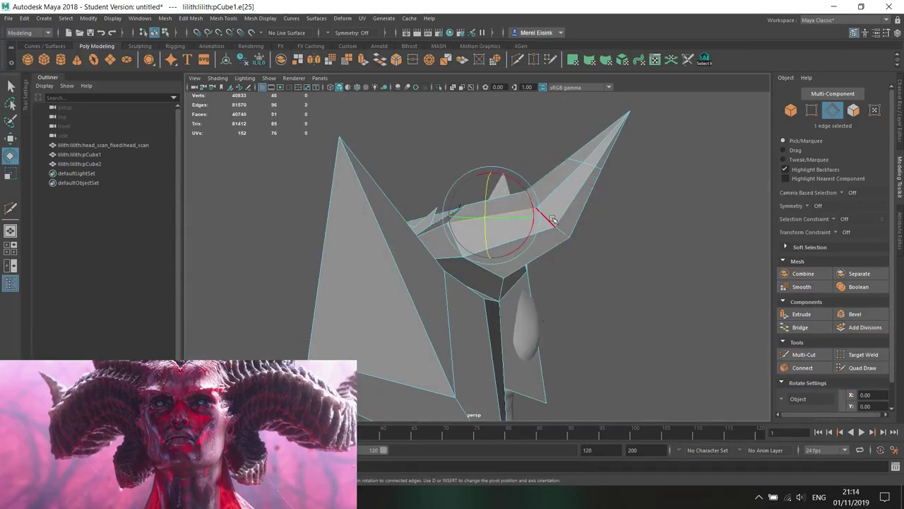
click(553, 220)
key(r)
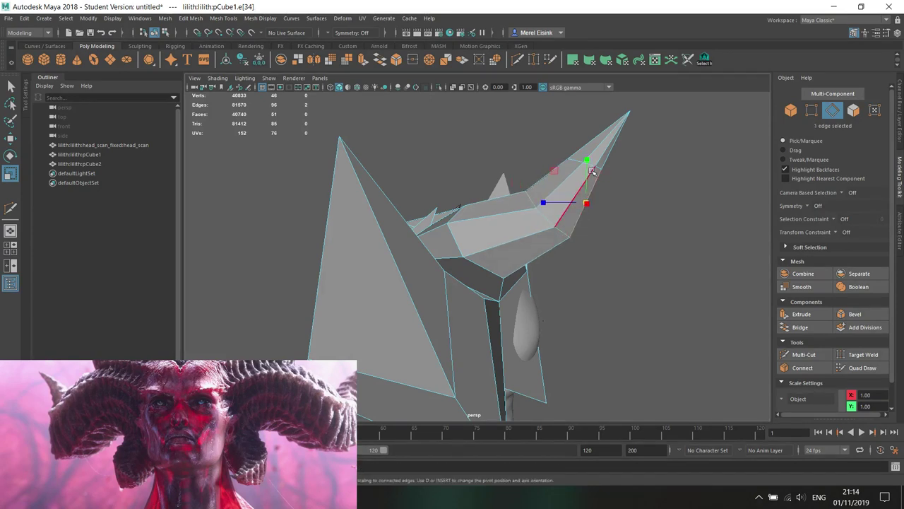
- Select the vertex at the upper horn's point and move it to adjust the horn's side profile
alt+middle_drag(592, 162, 560, 202)
alt+drag(539, 234, 576, 208)
key(w)
right_drag(615, 169, 589, 155)
click(603, 149)
drag(603, 147, 580, 150)
- Select individual vertices on the upper horn and move them to refine its outline
alt+drag(520, 265, 406, 228)
right_drag(400, 228, 364, 232)
click(418, 255)
click(418, 253)
alt+drag(421, 256, 462, 290)
drag(433, 225, 379, 251)
click(373, 236)
drag(327, 220, 509, 232)
- Insert another edge loop around the lower section of the upper horn with Multi-Cut
click(805, 353)
ctrl+shift+click(498, 235)
alt+drag(490, 297, 474, 197)
key(w)
right_drag(467, 194, 469, 157)
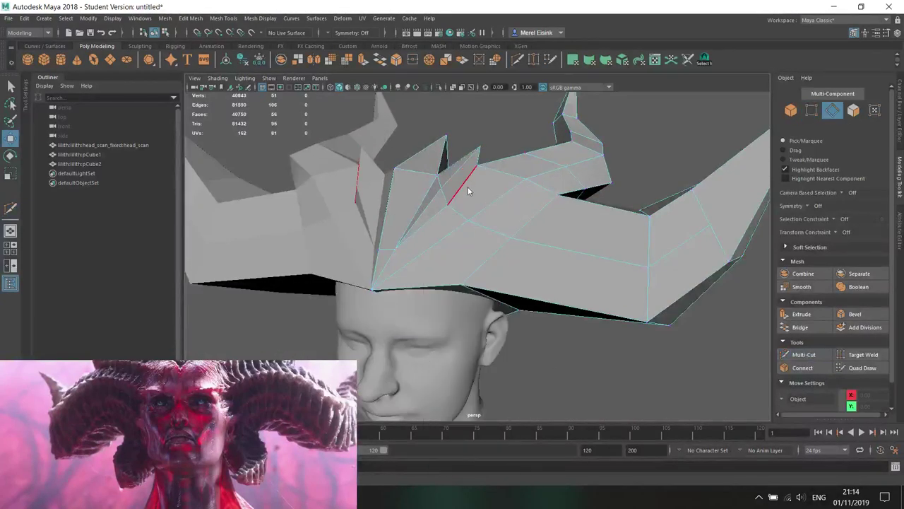
- Examine the crown mesh around and behind the center spikes, switching between edge and vertex components
alt+drag(464, 217, 434, 253)
right_drag(444, 199, 443, 220)
click(422, 181)
alt+drag(423, 180, 472, 189)
key(b)
right_drag(472, 189, 483, 145)
alt+drag(521, 173, 551, 146)
right_drag(551, 146, 551, 161)
right_drag(564, 103, 513, 135)
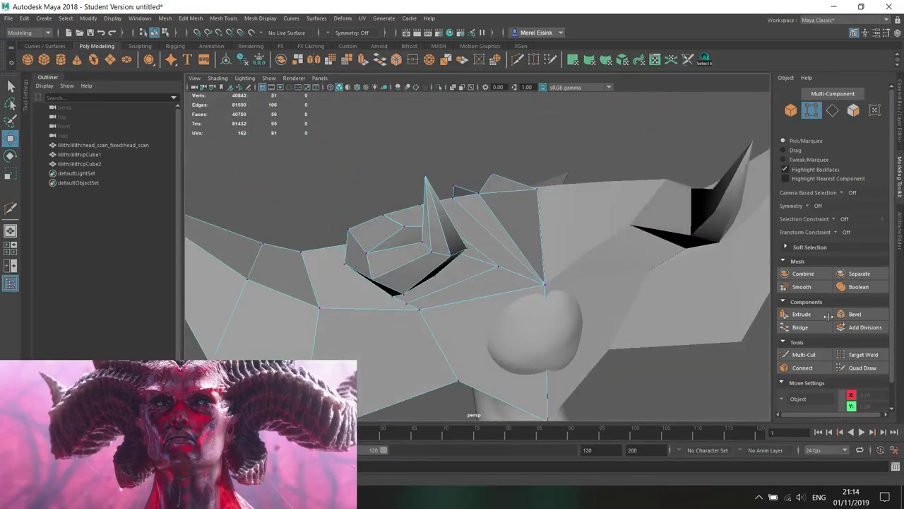
- Cut a new edge across the crown faces behind the center spikes with Multi-Cut
click(819, 353)
scroll(555, 244, up, 4)
alt+drag(555, 245, 496, 171)
right_drag(485, 171, 496, 151)
- Select the newly cut vertex behind the center spikes and move it to reshape the crown
click(575, 207)
key(w)
alt+drag(540, 219, 512, 149)
middle_drag(492, 125, 419, 175)
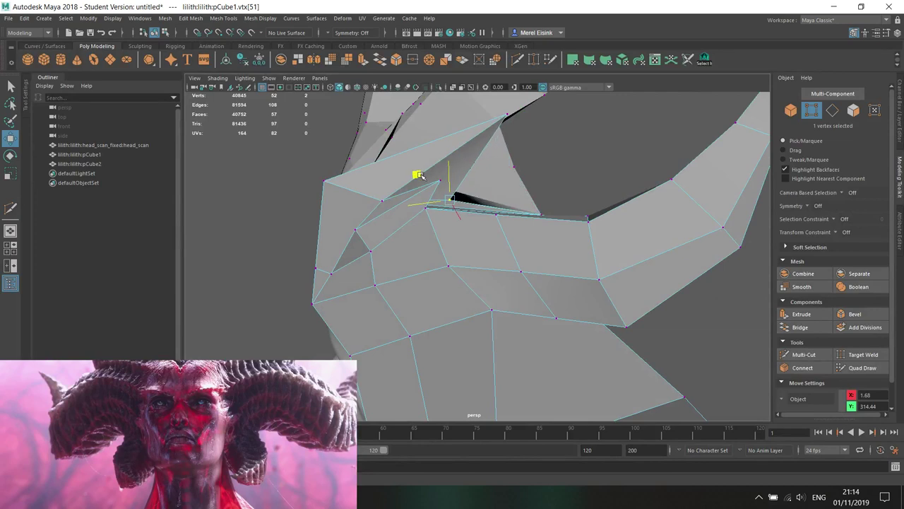
- Reposition the vertices at the base of the spikes and directly behind them to reshape the crown's top
click(511, 115)
middle_drag(520, 126, 332, 143)
drag(383, 128, 399, 143)
alt+drag(506, 223, 382, 176)
key(ctrl+z)
drag(450, 188, 404, 187)
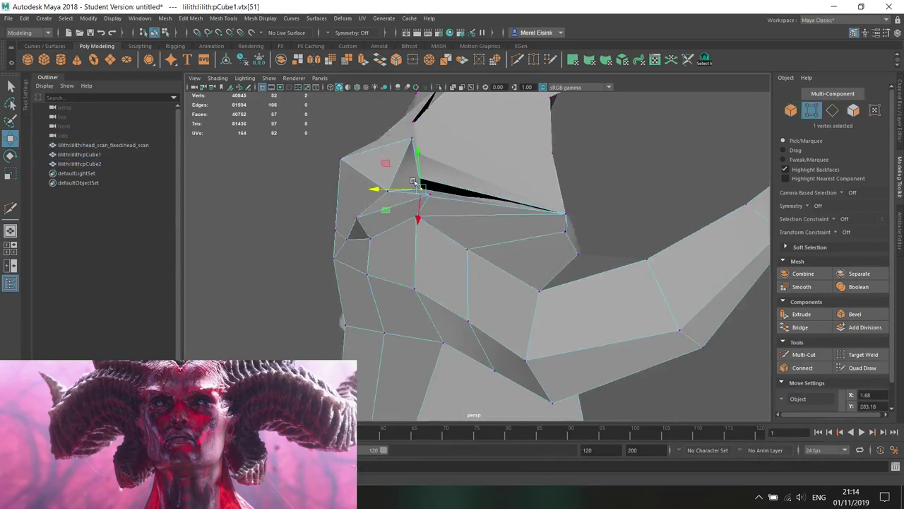
middle_drag(422, 156, 416, 136)
alt+drag(415, 137, 411, 188)
middle_drag(388, 132, 433, 123)
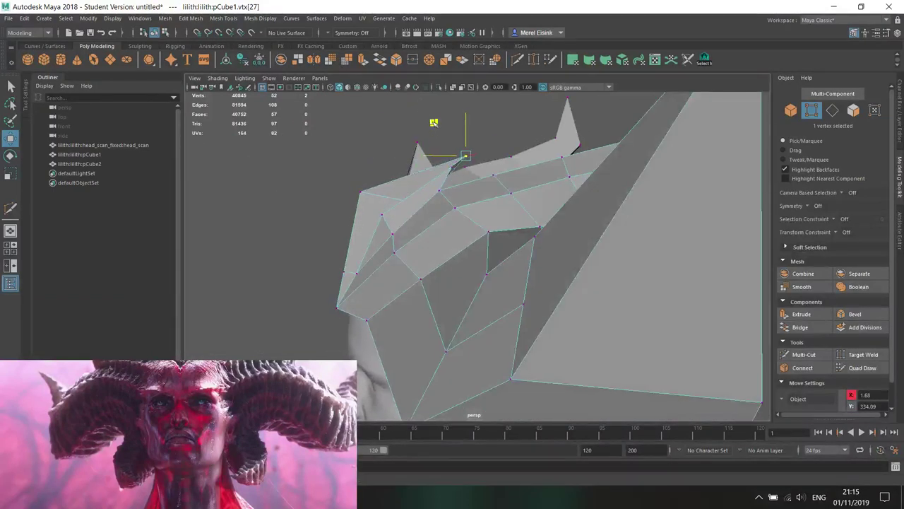
- Move the tip vertex of the front center spike and raise the vertex at the crown's front below it
click(356, 187)
middle_drag(323, 158, 356, 161)
alt+drag(361, 159, 446, 187)
click(450, 320)
alt+drag(453, 320, 537, 324)
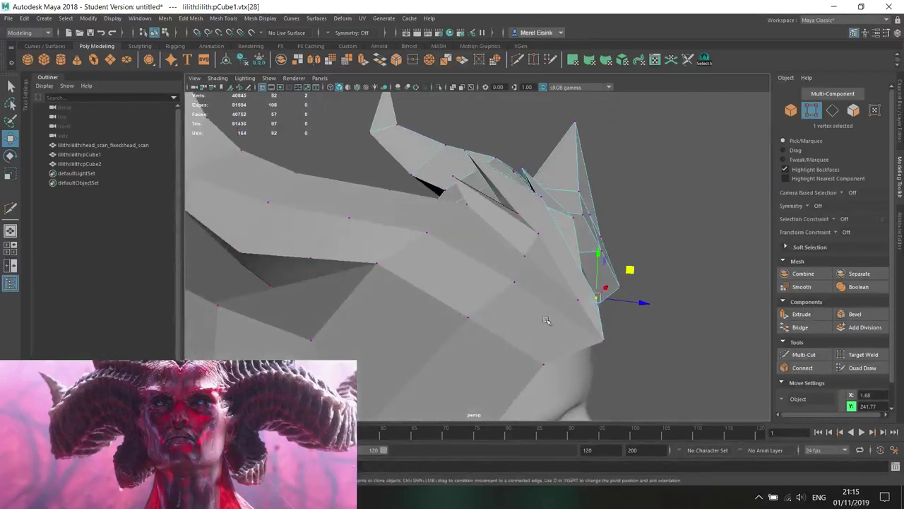
drag(629, 270, 626, 238)
- Try to move a vertex on the crown where the upper horn begins
alt+drag(629, 254, 400, 285)
alt+drag(425, 257, 512, 245)
click(474, 180)
click(513, 177)
click(484, 210)
drag(482, 212, 486, 241)
key(ctrl+z)
click(517, 200)
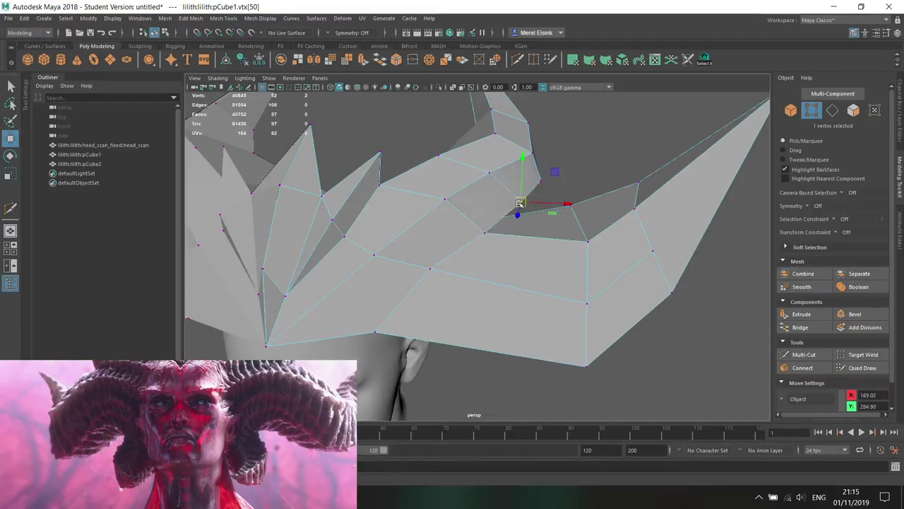
- Insert an edge loop across the middle of the lower horn with Multi-Cut
alt+drag(520, 203, 505, 242)
right_drag(478, 240, 434, 242)
click(553, 224)
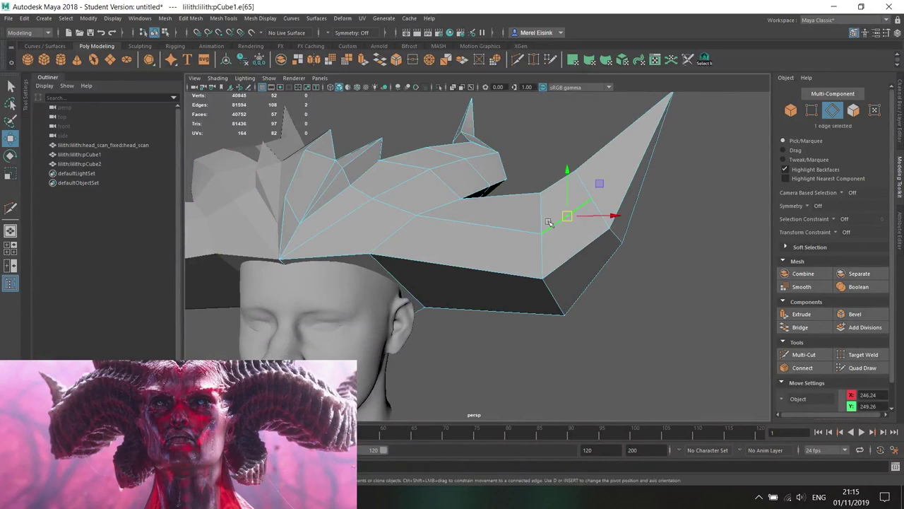
click(821, 354)
ctrl+click(479, 227)
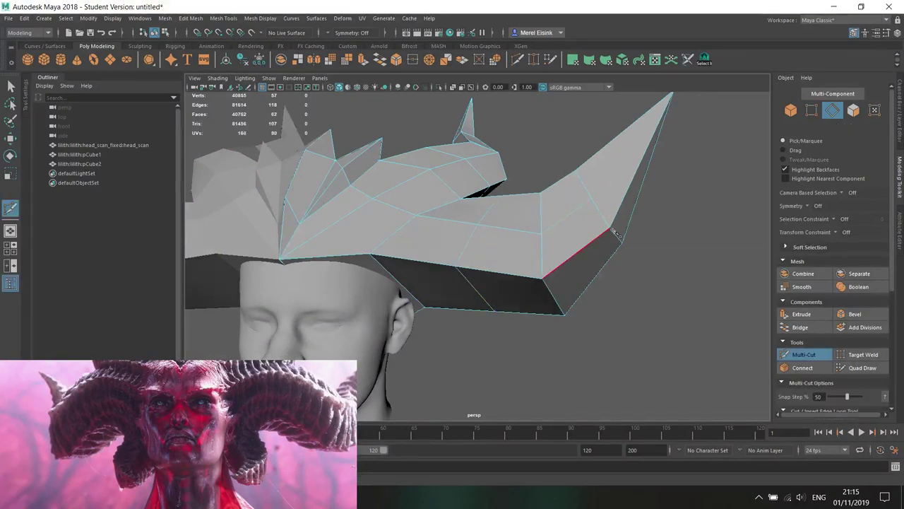
- Cut an edge from the outer loop of the lower horn to its tip vertex with Multi-Cut
alt+drag(593, 206, 634, 173)
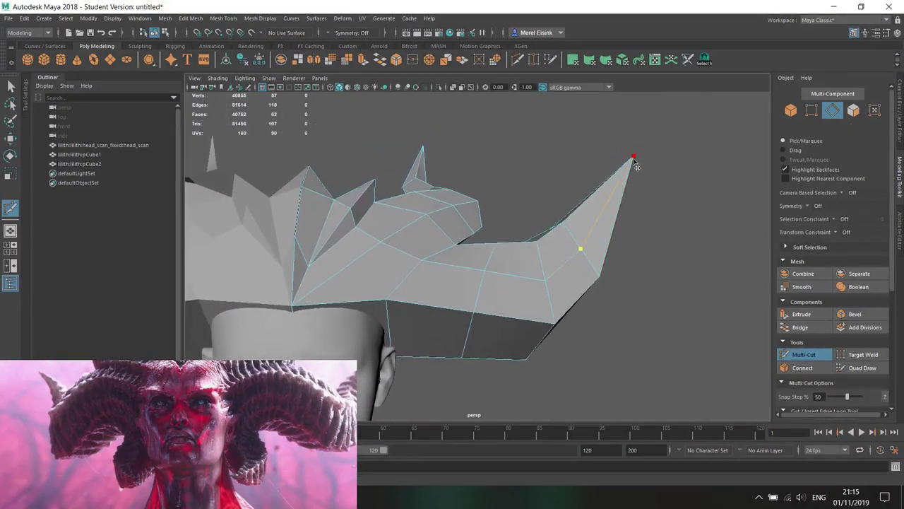
alt+drag(506, 247, 496, 263)
key(w)
scroll(469, 240, down, 5)
alt+drag(473, 196, 500, 230)
scroll(494, 228, up, 5)
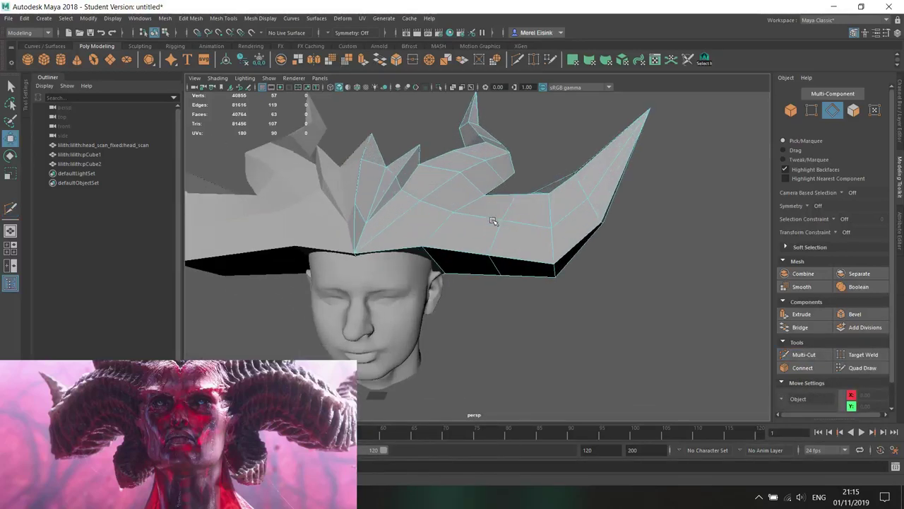
scroll(541, 202, down, 3)
scroll(520, 218, up, 3)
right_drag(490, 208, 536, 185)
alt+drag(536, 185, 510, 200)
right_drag(511, 200, 506, 162)
key(ctrl+z)
key(ctrl+z)
right_drag(485, 199, 486, 221)
drag(543, 169, 544, 152)
- Lower the crown's front center vertex above the forehead using soft selection
right_drag(452, 181, 409, 181)
click(422, 225)
key(b)
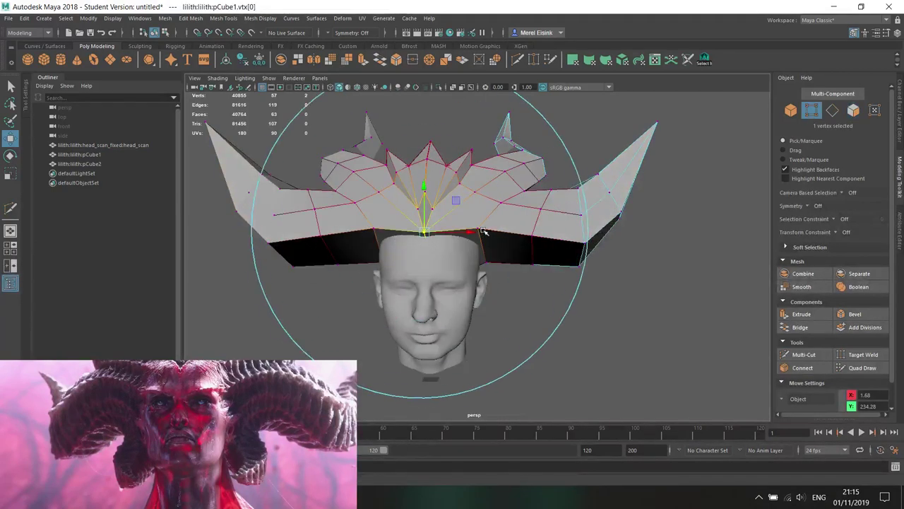
mouse_move(421, 213)
mouse_down()
mouse_move(424, 243)
mouse_move(425, 226)
mouse_up()
- Select the edge loop across the middle of the lower horn and raise it
alt+middle_drag(438, 224, 442, 243)
alt+right_drag(491, 250, 516, 260)
alt+drag(517, 260, 541, 252)
right_drag(527, 224, 528, 199)
click(540, 218)
double_click(540, 233)
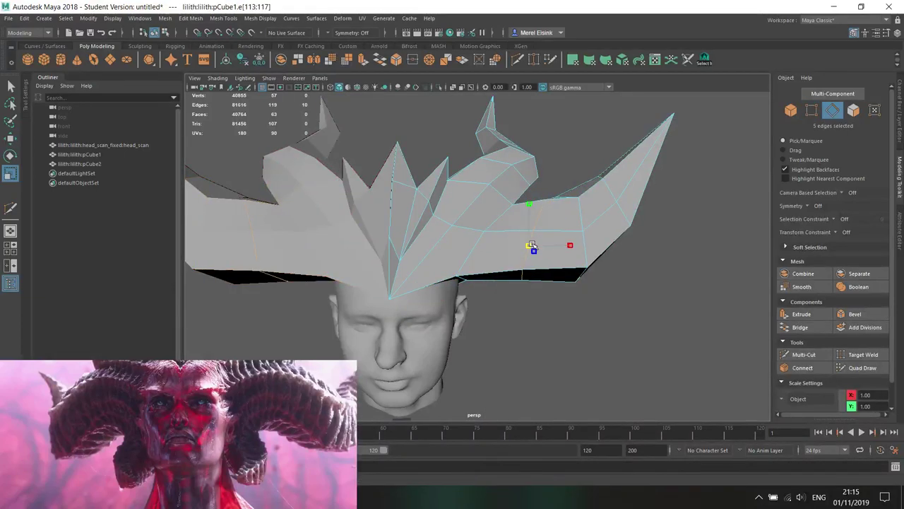
key(w)
drag(526, 234, 529, 196)
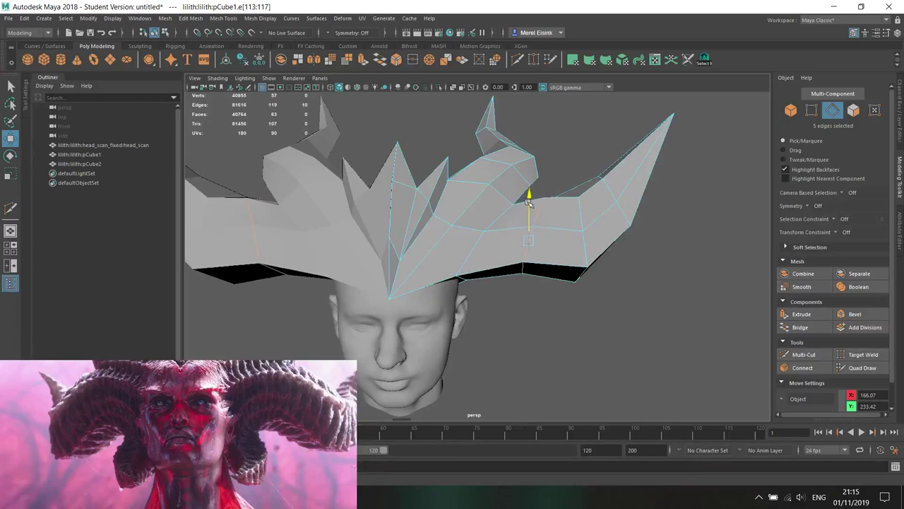
- Insert an edge loop on the underside of the lower horn and cut from it to the horn tip with Multi-Cut
double_click(587, 244)
alt+drag(571, 270, 407, 218)
alt+drag(419, 233, 540, 211)
click(477, 239)
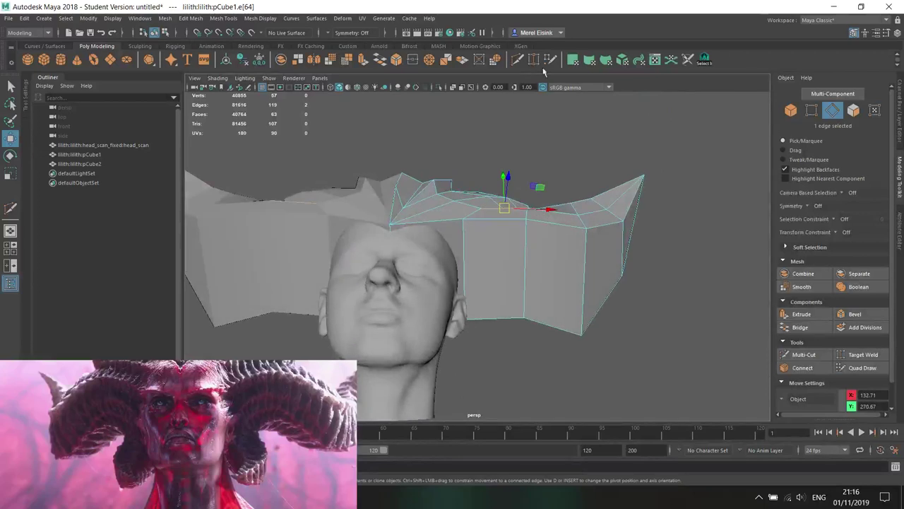
click(516, 61)
alt+drag(643, 298, 643, 246)
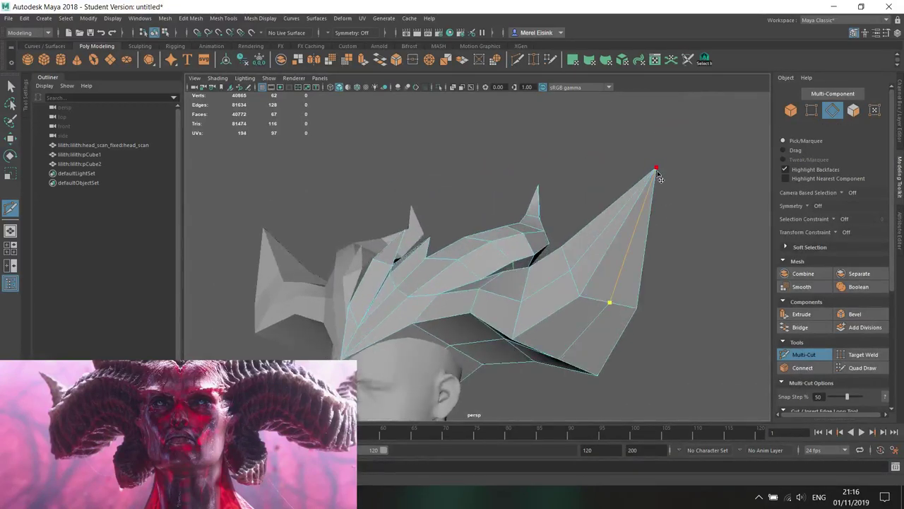
alt+drag(608, 279, 549, 317)
right_drag(550, 228, 504, 227)
- Select the edges around the lower horn's outer end and set the Move and Rotate axis orientation to Component
alt+drag(543, 281, 500, 228)
key(w)
right_drag(500, 228, 500, 202)
double_click(503, 282)
alt+drag(525, 304, 501, 292)
click(804, 399)
click(805, 410)
key(e)
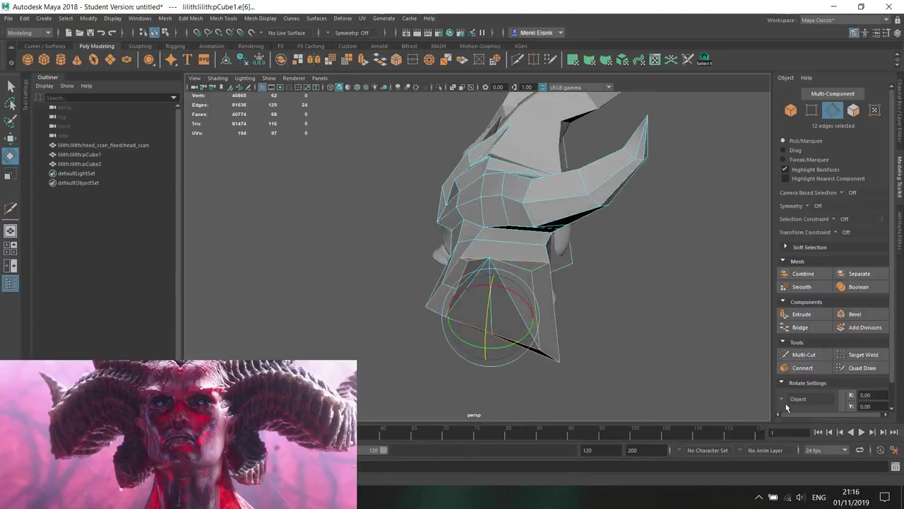
click(782, 400)
click(820, 419)
- Rotate the edge loops at the lower horn's outer bend to follow the horn's curve
alt+drag(565, 318, 496, 304)
key(w)
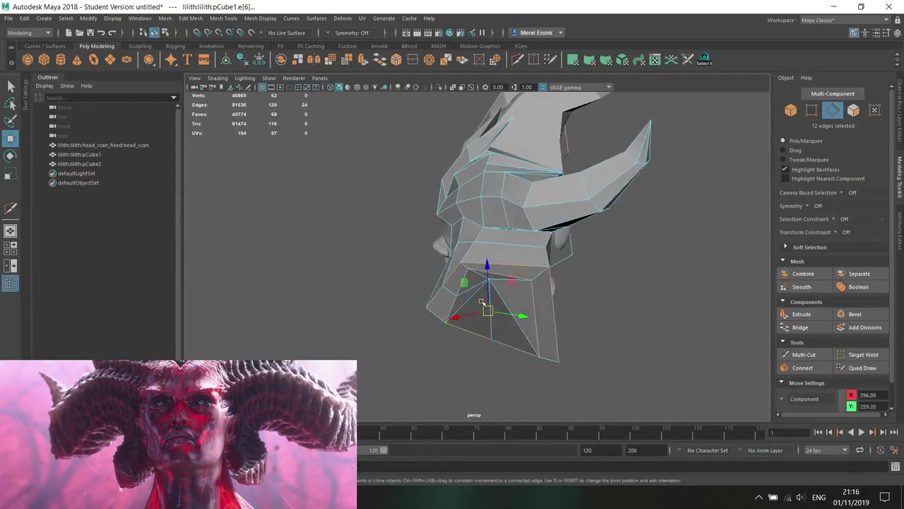
key(e)
drag(466, 297, 587, 277)
drag(590, 259, 576, 272)
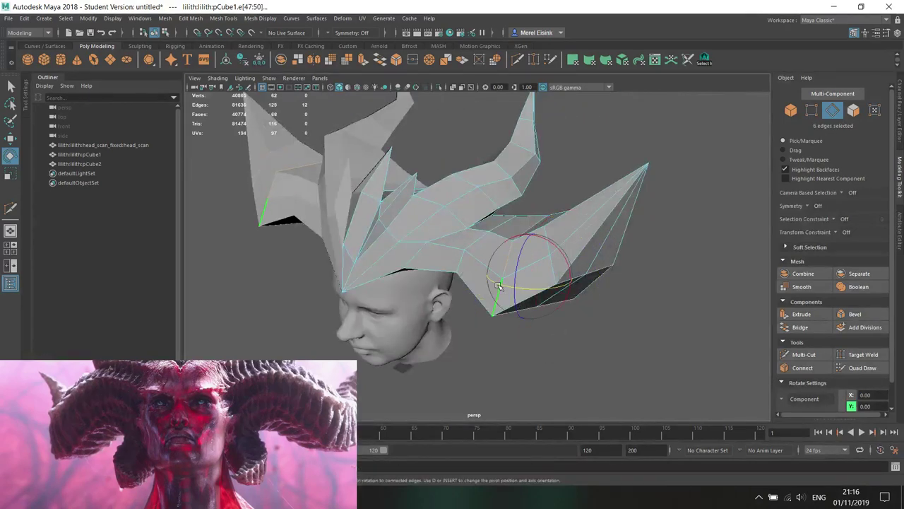
drag(519, 257, 512, 286)
- Rotate the last edge loop before the lower horn's tip and set the Rotate axis orientation to Object
key(r)
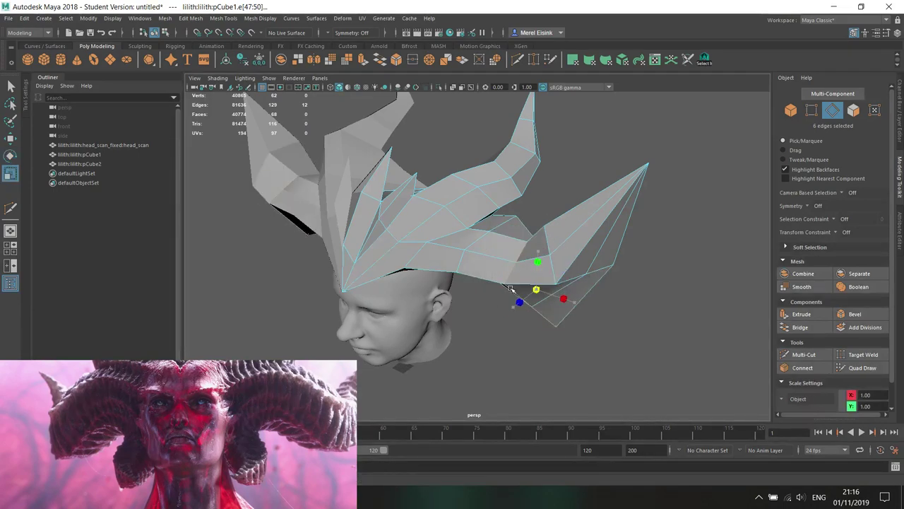
click(550, 241)
key(e)
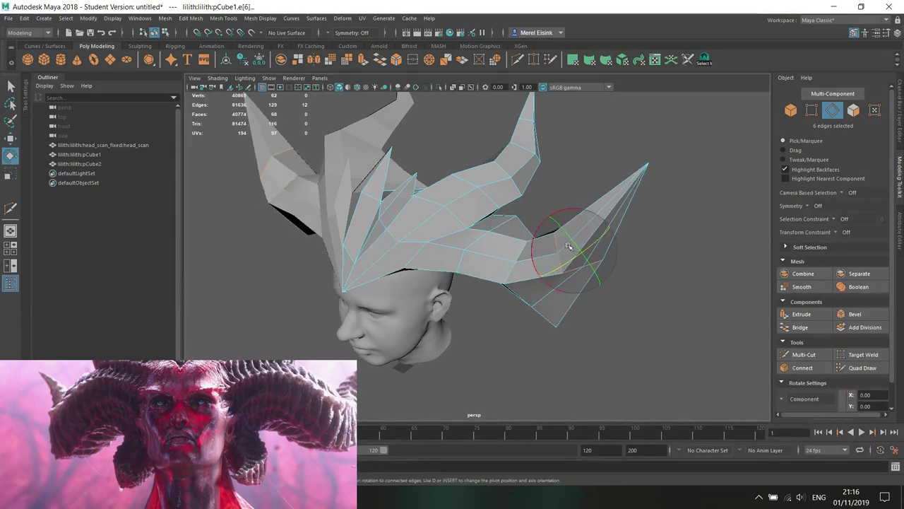
alt+drag(559, 257, 481, 263)
click(814, 399)
click(805, 417)
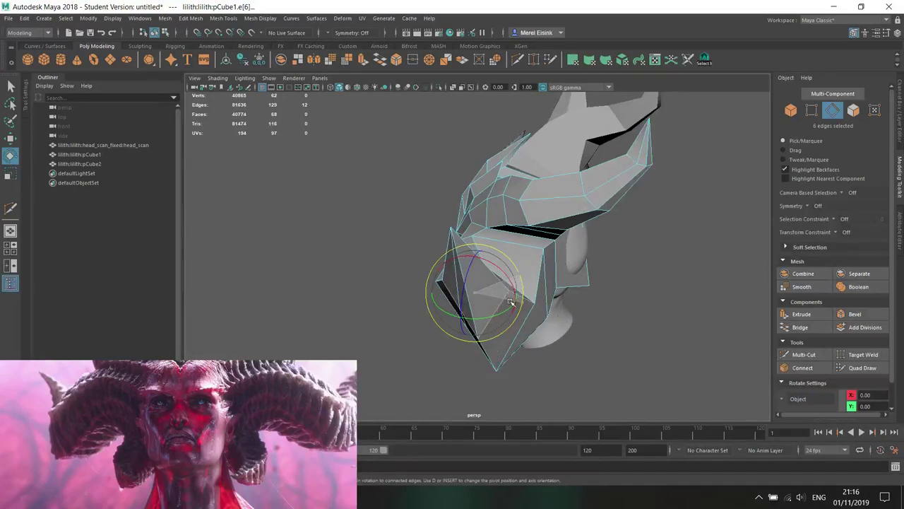
- Select the lower horn's tip vertex and move it to redirect the tip
alt+drag(490, 312, 622, 212)
right_click(624, 211)
right_drag(624, 211, 578, 209)
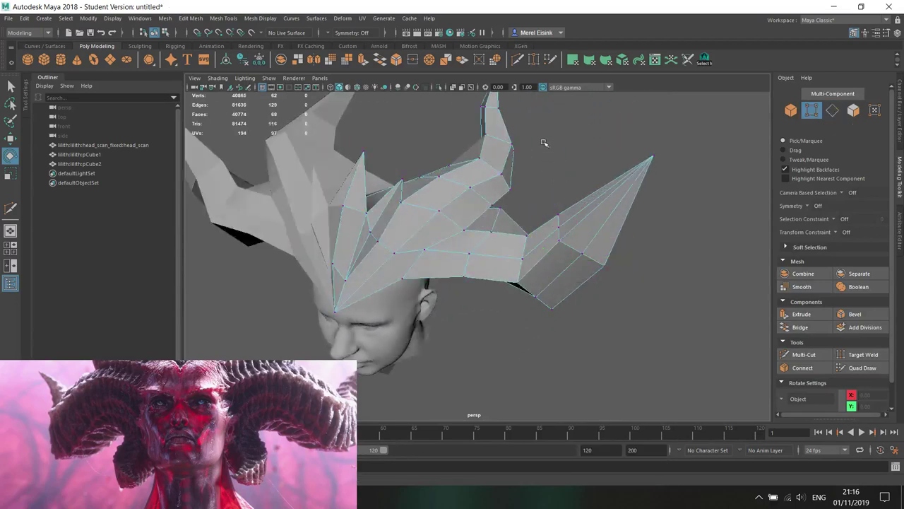
alt+drag(547, 157, 628, 173)
click(583, 116)
alt+drag(539, 155, 634, 319)
key(w)
drag(463, 175, 308, 203)
- Move and rotate the last edge loop before the lower horn's tip to follow the tip's direction
click(483, 264)
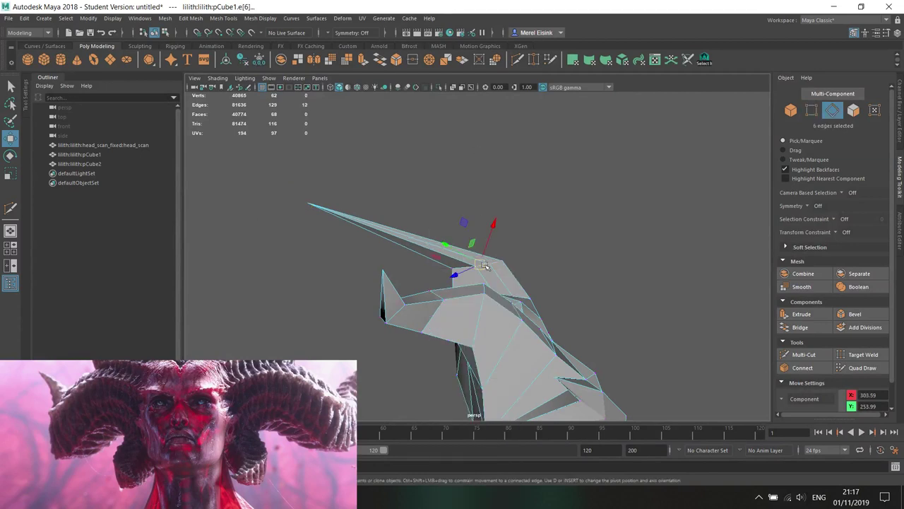
drag(483, 267, 390, 275)
alt+drag(396, 283, 431, 264)
key(r)
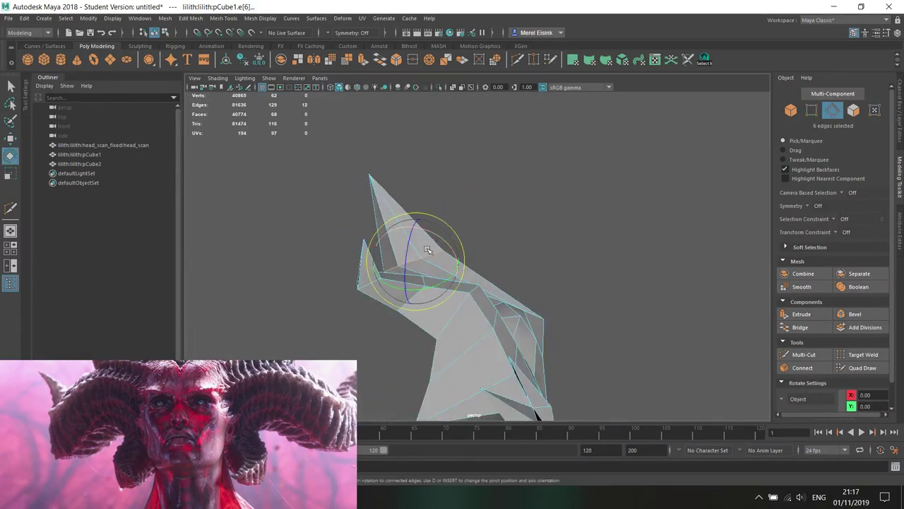
key(r)
key(w)
alt+drag(515, 287, 510, 346)
alt+drag(583, 374, 640, 283)
key(r)
- Select the two edges at the outer end of the lower horn and move them to reshape it
right_drag(551, 287, 518, 202)
click(468, 319)
alt+drag(566, 318, 509, 344)
key(b)
key(w)
shift+click(554, 316)
alt+drag(470, 323, 416, 274)
- Select the crown's vertex hidden inside the head in wireframe display, move it, and return to shaded display
right_drag(579, 236, 530, 236)
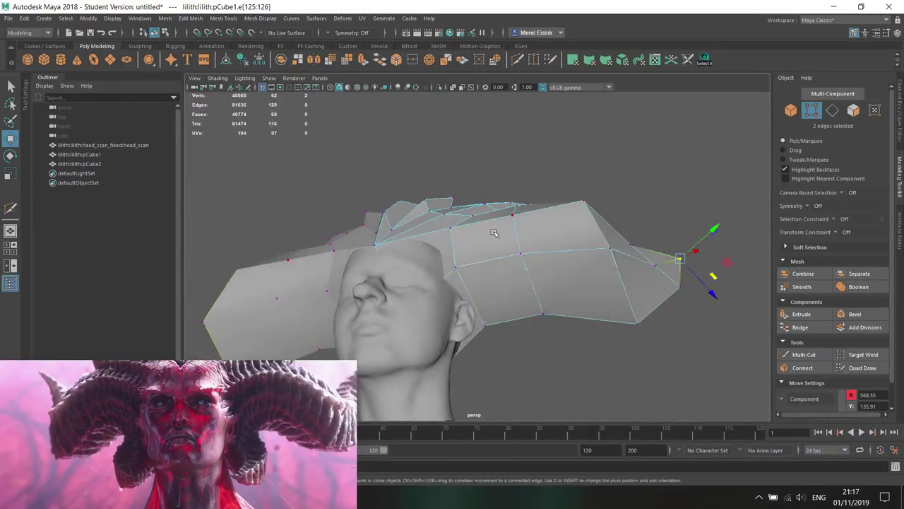
key(4)
click(411, 318)
alt+drag(417, 319, 488, 332)
click(473, 304)
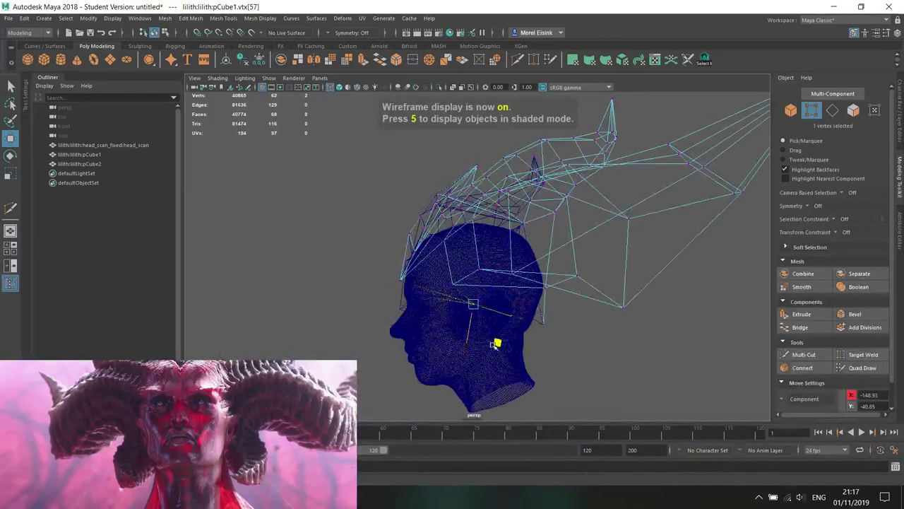
key(5)
alt+drag(424, 353, 483, 346)
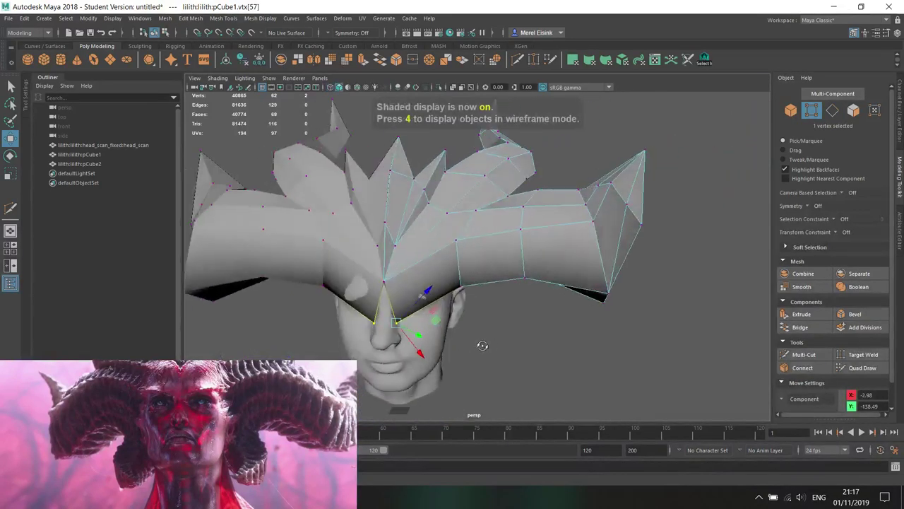
- Set the Move axis orientation to Object and snap the inner crown vertex sideways to the mirror center line
click(786, 403)
click(805, 407)
drag(447, 326, 378, 276)
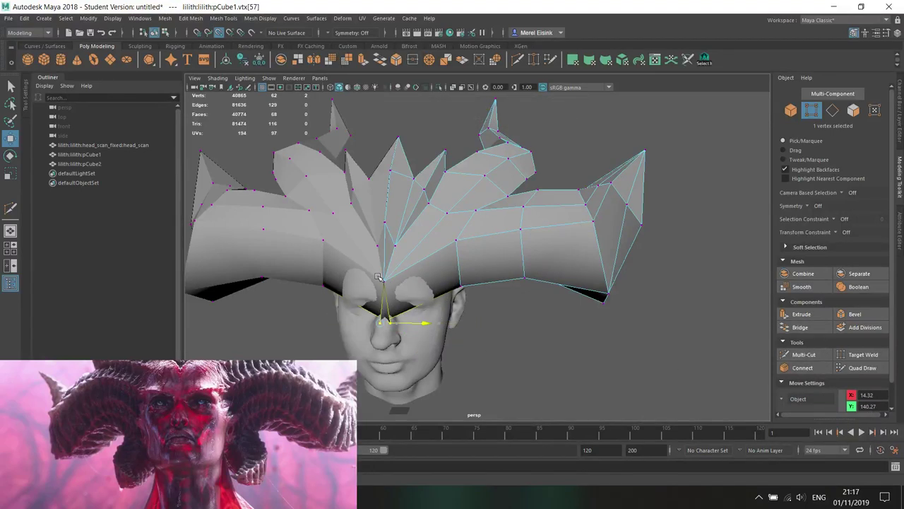
alt+drag(481, 300, 520, 313)
- Harden all edges of the horn mesh and set its normals to face
key(F8)
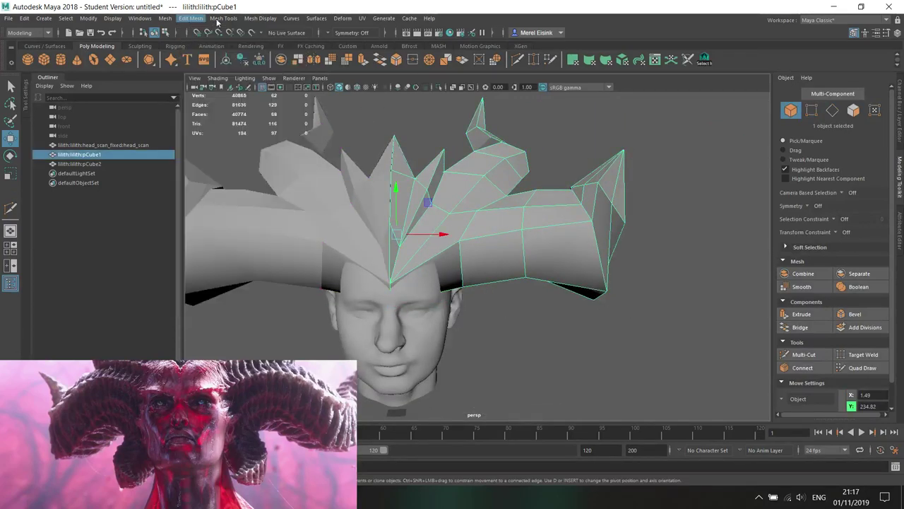
click(260, 18)
click(274, 92)
click(260, 18)
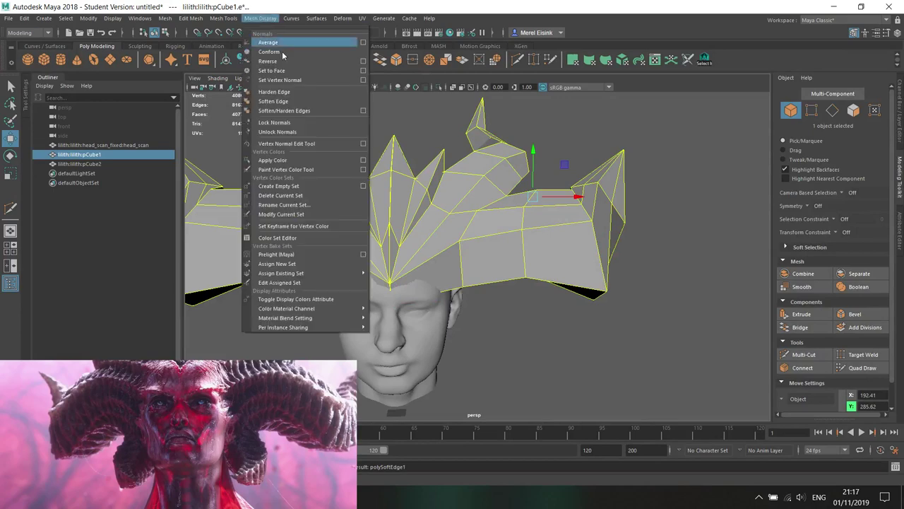
click(272, 70)
- Select a vertex on the front of the lower horn and move it to refine the horn's shape
alt+drag(626, 253, 484, 241)
right_drag(485, 227, 477, 190)
alt+drag(497, 256, 512, 261)
right_drag(488, 226, 455, 219)
alt+drag(459, 223, 524, 265)
click(528, 240)
key(b)
drag(507, 231, 540, 251)
alt+drag(540, 252, 514, 267)
- Reposition the vertices at the outer bend of the lower horn, including its lower front corner
click(579, 188)
click(602, 210)
alt+drag(582, 226, 583, 309)
click(573, 197)
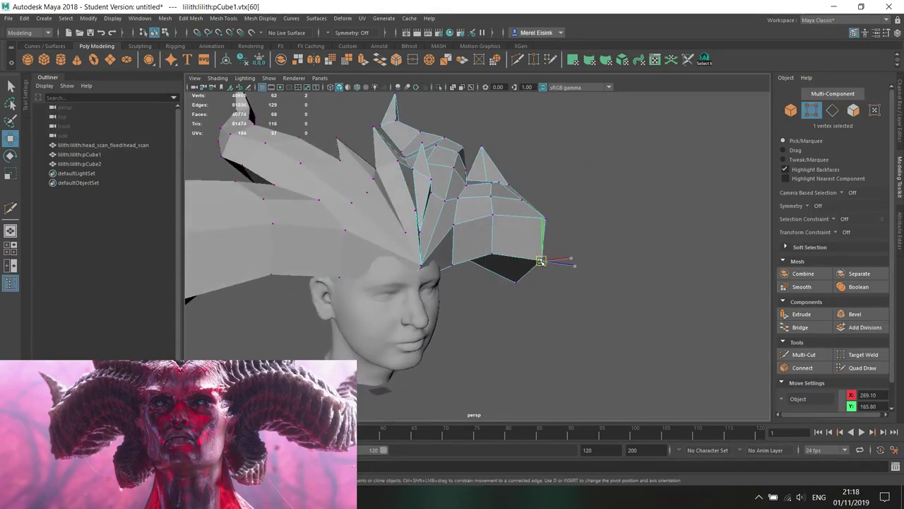
alt+drag(542, 262, 477, 277)
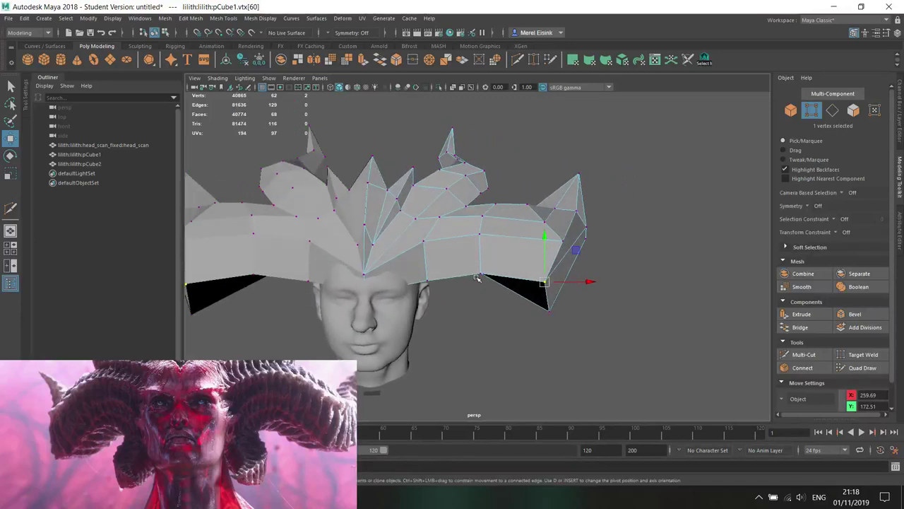
- Try to delete the edge between the crown's front center and the lower horn's base
alt+drag(419, 267, 410, 268)
alt+right_drag(410, 268, 453, 265)
right_drag(445, 228, 458, 171)
click(425, 243)
key(Delete)
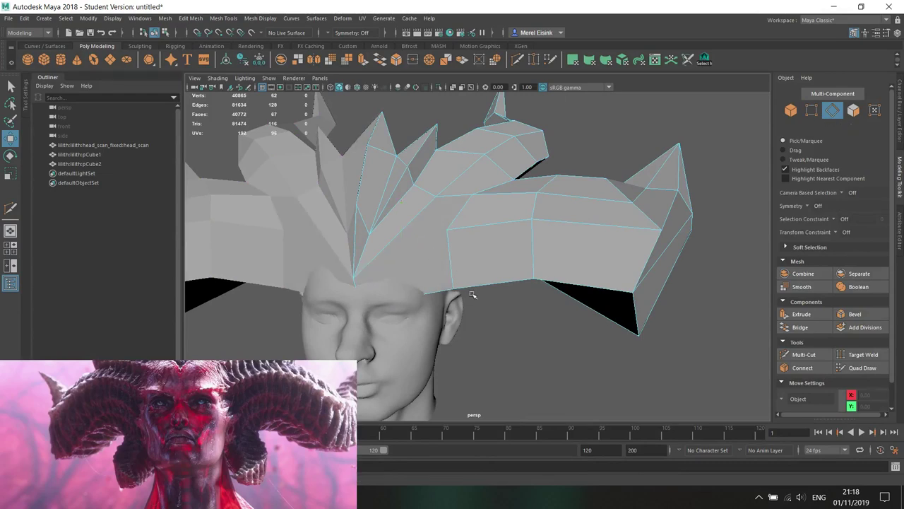
alt+middle_drag(471, 294, 494, 278)
key(ctrl+z)
alt+drag(502, 234, 478, 221)
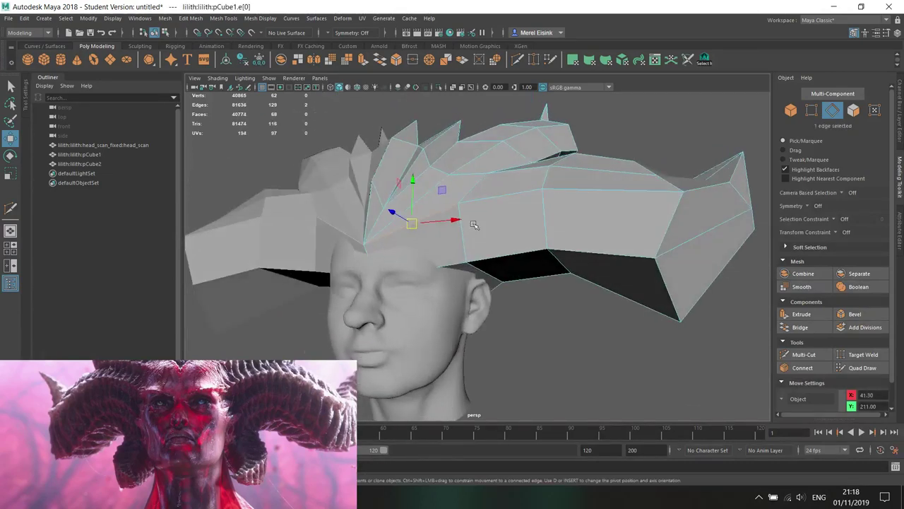
alt+drag(519, 255, 458, 251)
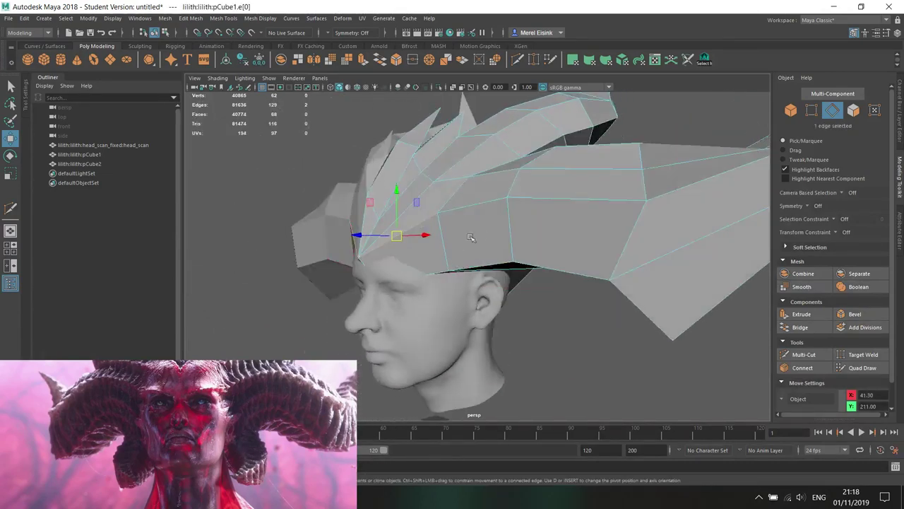
- Try to adjust the vertex at the crown's front base
right_drag(479, 227, 395, 215)
alt+drag(392, 237, 438, 257)
click(375, 258)
key(ctrl+z)
- Select the faces and edges around the lower horn's underside, checking them in wireframe, and adjust the inner lower edge
right_drag(496, 160, 461, 244)
double_click(466, 245)
scroll(467, 245, down, 3)
drag(553, 153, 477, 233)
right_drag(478, 233, 477, 207)
mouse_move(461, 279)
alt+mouse_down()
mouse_move(438, 296)
mouse_move(450, 288)
alt+mouse_up()
key(4)
click(441, 297)
mouse_move(422, 242)
alt+mouse_down()
mouse_move(488, 322)
mouse_move(509, 317)
mouse_move(459, 268)
alt+mouse_up()
key(r)
key(w)
key(4)
key(5)
click(469, 270)
- Select the face on the lower horn's underside beside the head and scale it
right_drag(491, 228, 490, 255)
click(490, 268)
mouse_move(490, 268)
alt+mouse_down()
mouse_move(499, 295)
mouse_move(461, 279)
mouse_move(495, 275)
alt+mouse_up()
key(b)
key(r)
click(502, 281)
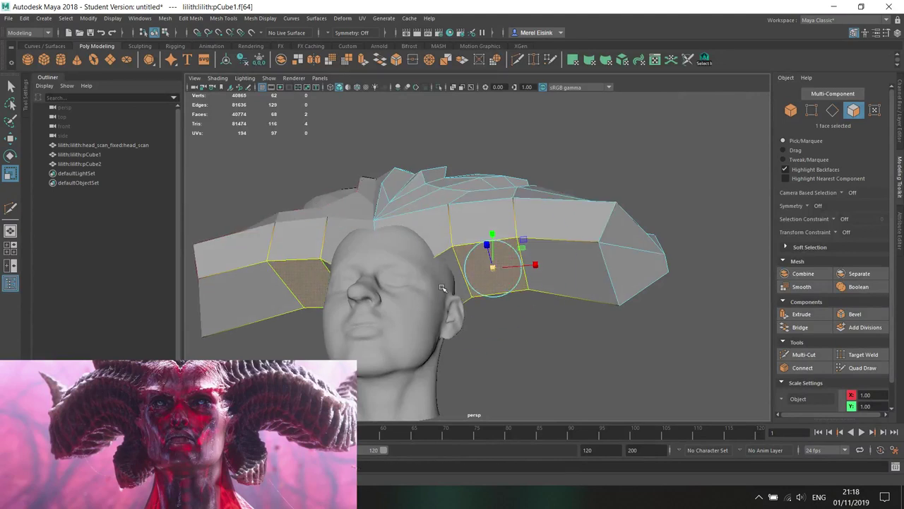
- Reposition the lower horn's front underside edge beside the ear and the vertex at its outer front corner
alt+drag(502, 268, 483, 271)
key(w)
right_drag(531, 240, 519, 218)
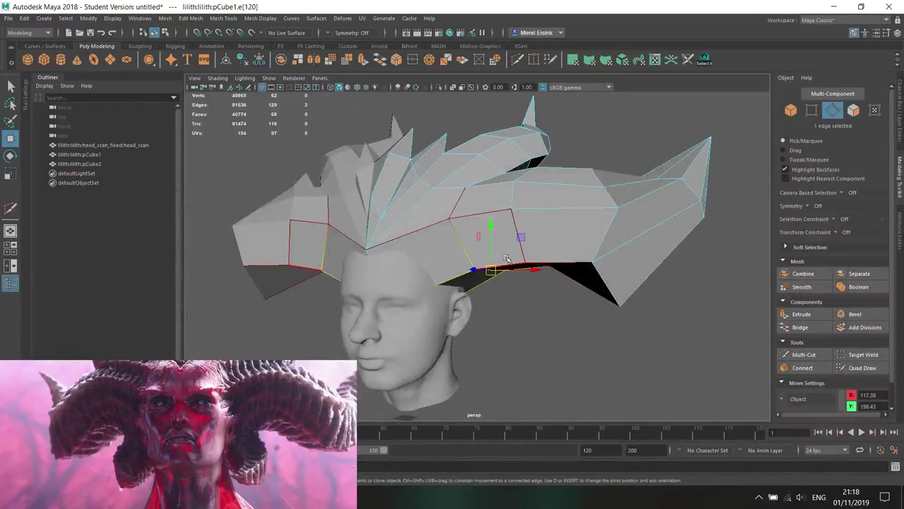
alt+drag(513, 282, 480, 269)
alt+drag(452, 223, 499, 298)
click(560, 267)
alt+drag(499, 298, 573, 275)
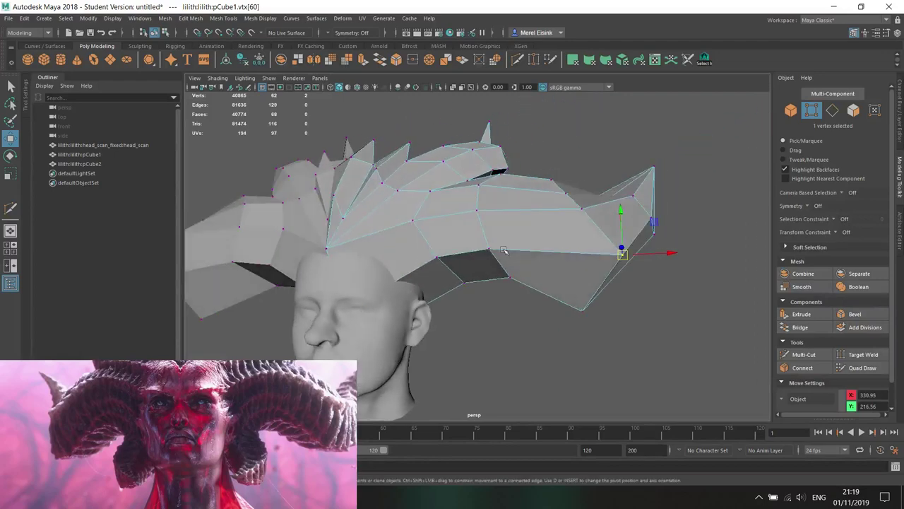
- Slide the edge across the middle of the lower horn outward and realign the vertices along that section
click(489, 243)
key(F10)
drag(483, 233, 548, 229)
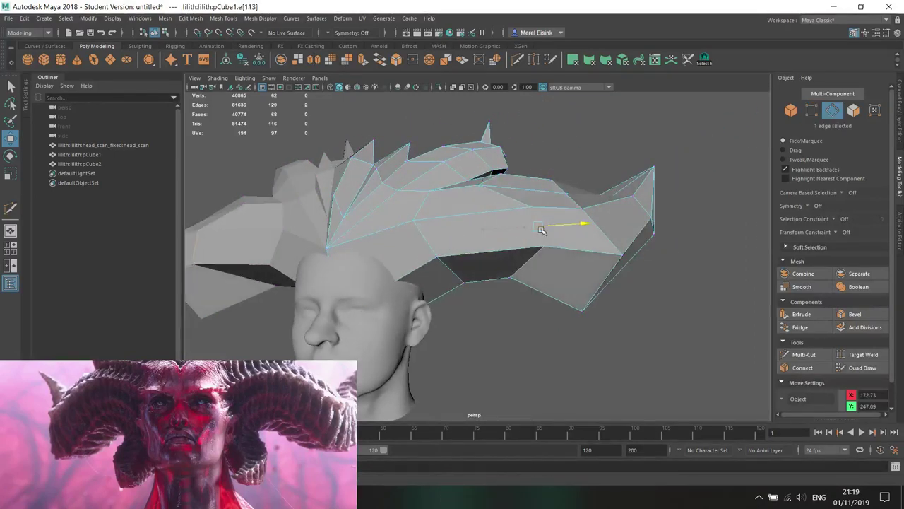
right_drag(534, 228, 477, 201)
click(525, 247)
drag(525, 247, 439, 257)
click(484, 185)
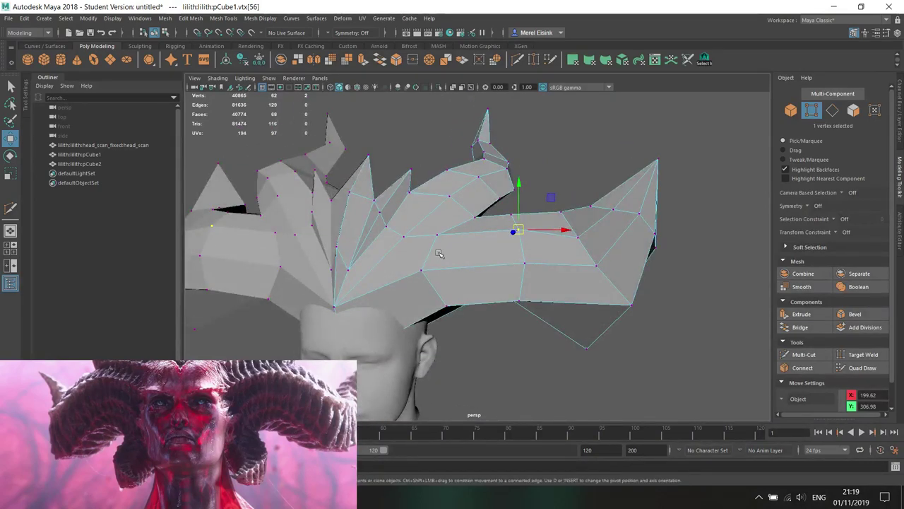
- Cut new edges with Multi-Cut from the crown's front base vertex toward the base of the horns
alt+drag(441, 253, 481, 246)
click(804, 354)
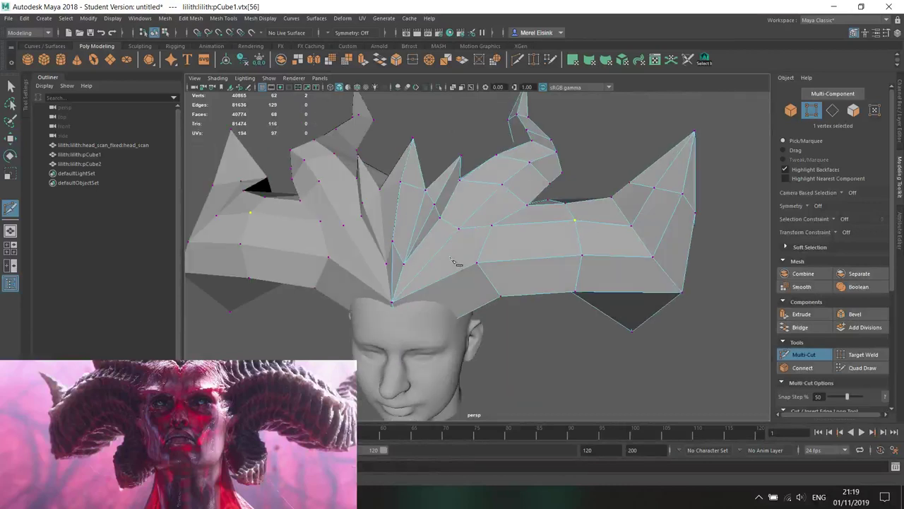
right_click(394, 302)
click(392, 303)
alt+drag(435, 295, 432, 239)
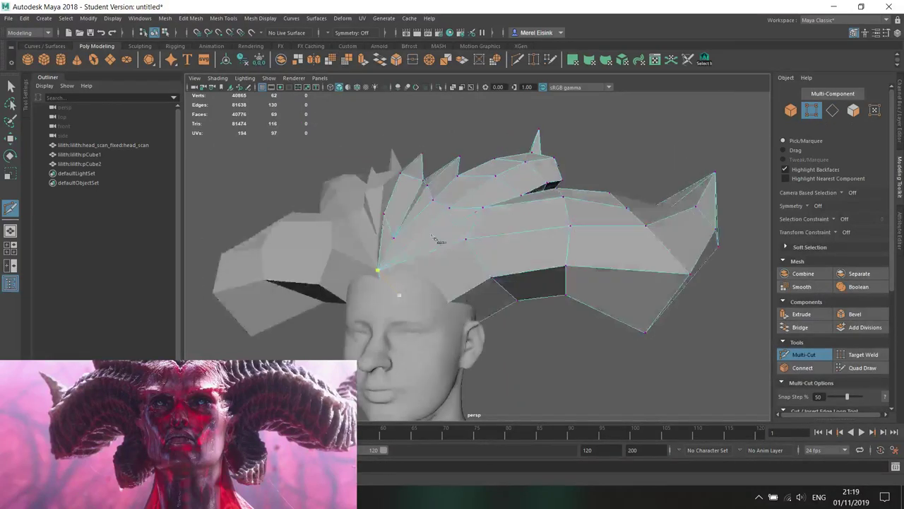
click(389, 298)
right_click(407, 301)
key(w)
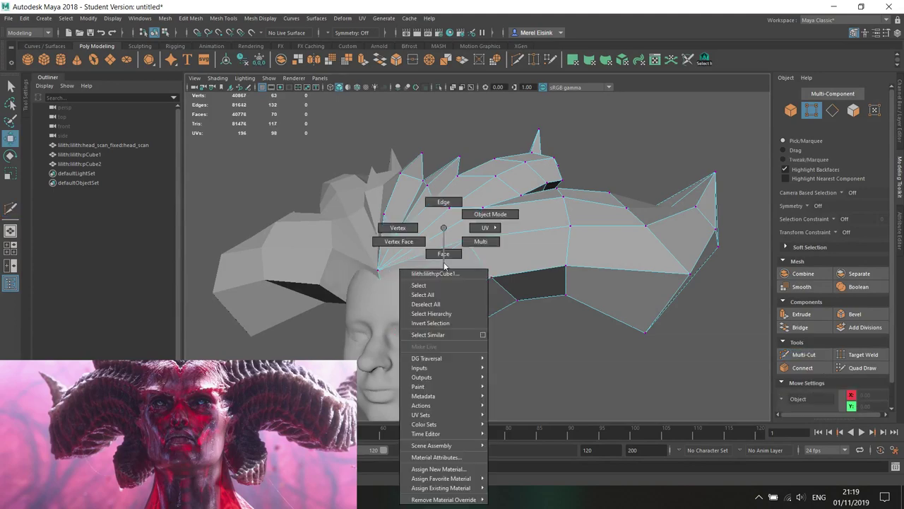
- Delete one of the newly cut edges fanning out from the crown's front base
right_drag(445, 267, 430, 233)
click(432, 252)
key(Delete)
- Try to adjust a vertex between the crown's front base and the lower horn
alt+drag(458, 277, 464, 278)
right_drag(463, 258, 419, 239)
alt+drag(419, 240, 477, 281)
click(456, 270)
key(ctrl+z)
- Delete the extra diagonal edge running from the crown's front base to the base of the upper horn
right_drag(466, 226, 469, 191)
alt+drag(454, 242, 488, 259)
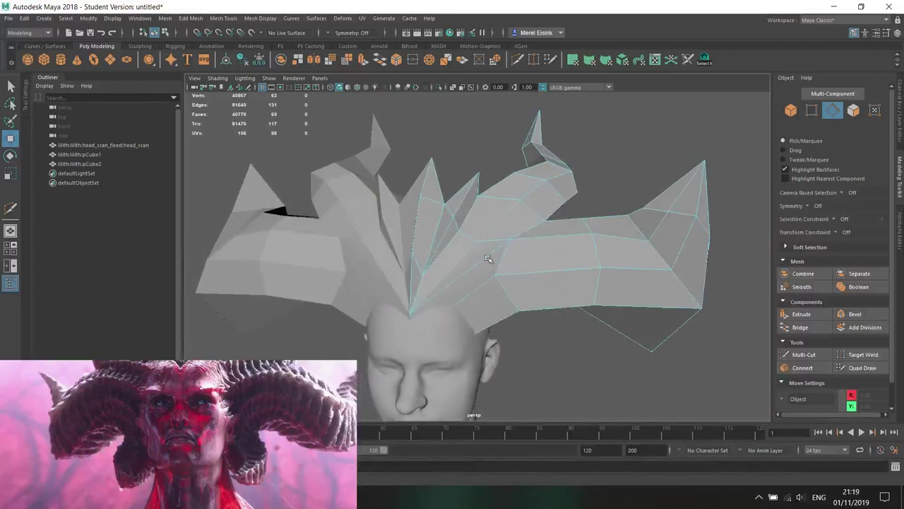
scroll(488, 259, up, 4)
click(458, 254)
key(Delete)
- Cut in a center point just above the crown's front base with Multi-Cut and delete the old edge beside it
click(804, 354)
click(373, 250)
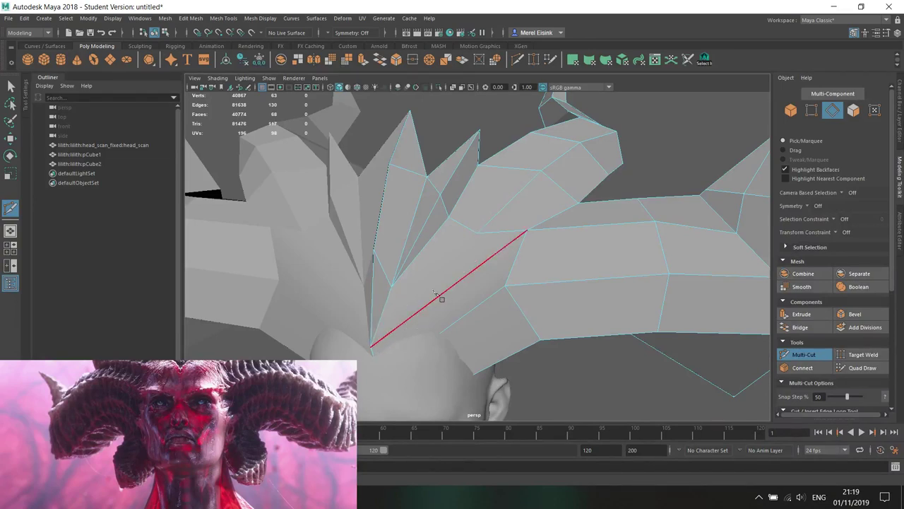
click(370, 318)
key(w)
right_drag(472, 231, 438, 220)
click(388, 305)
key(Delete)
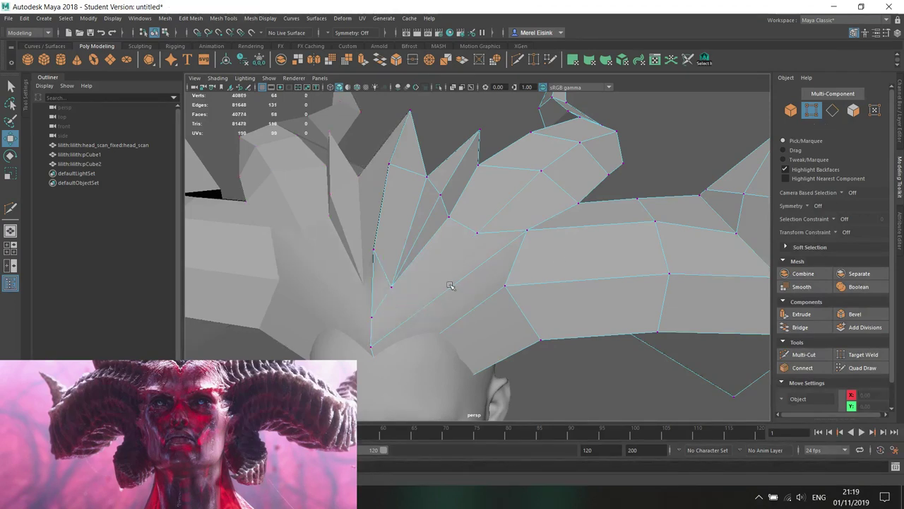
- Cut an edge from the new center point to the upper horn's base and raise the side spike's base vertex
click(804, 353)
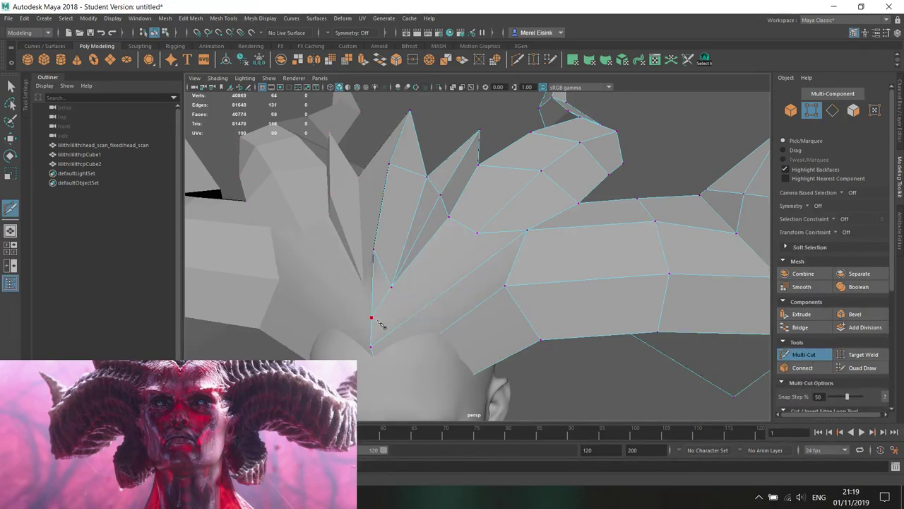
key(w)
right_drag(435, 238, 389, 229)
click(391, 286)
drag(391, 286, 385, 254)
- Reposition the crown's front center vertices and the vertex where the upper horn meets the lower horn
alt+drag(389, 265, 357, 332)
click(328, 329)
click(328, 304)
alt+drag(329, 304, 523, 252)
click(548, 191)
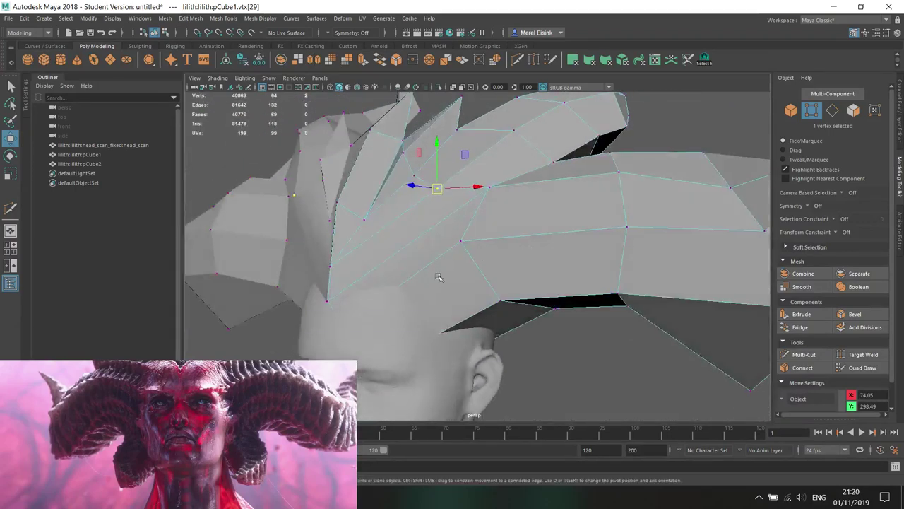
- Shift a vertex near the crown's front base in wireframe and move a vertex on the lower horn outward
alt+drag(429, 295, 439, 299)
key(4)
click(356, 332)
alt+drag(356, 332, 326, 351)
drag(317, 315, 304, 315)
key(5)
mouse_move(444, 311)
alt+mouse_down()
mouse_move(500, 319)
mouse_move(515, 308)
alt+mouse_up()
click(492, 262)
drag(493, 263, 587, 269)
- Select the faces of the lower horn's pointed tip and move them slightly inward
right_drag(542, 227, 544, 258)
drag(589, 143, 728, 239)
key(e)
alt+drag(641, 245, 622, 242)
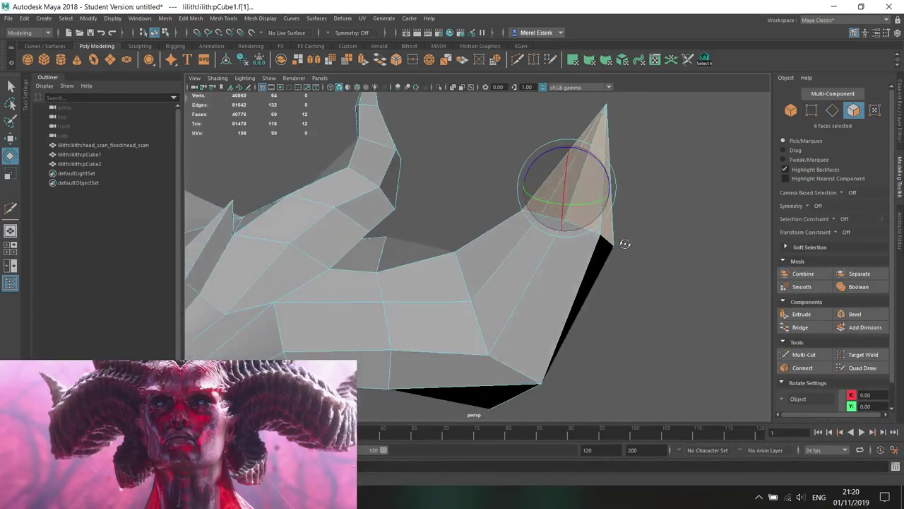
key(w)
drag(572, 180, 562, 177)
- Select the edge loop at the base of the lower horn's tip and scale it
right_drag(547, 210, 548, 188)
double_click(569, 224)
key(r)
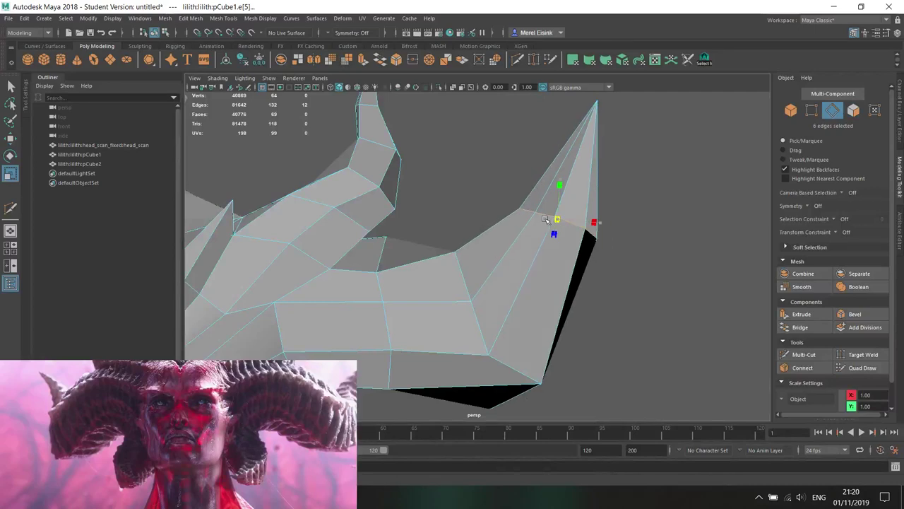
alt+drag(569, 224, 536, 211)
- Adjust the individual vertices around the base of the lower horn's tip
right_drag(536, 211, 495, 211)
alt+drag(505, 218, 459, 321)
click(545, 219)
key(w)
click(536, 209)
key(b)
click(443, 196)
click(441, 322)
- Reposition the vertices on the upper inside of the lower horn's outer bend to smooth its curve
click(466, 276)
click(445, 255)
drag(444, 255, 414, 255)
click(463, 271)
alt+drag(515, 292, 518, 220)
click(446, 187)
alt+drag(446, 188, 545, 228)
scroll(403, 281, down, 2)
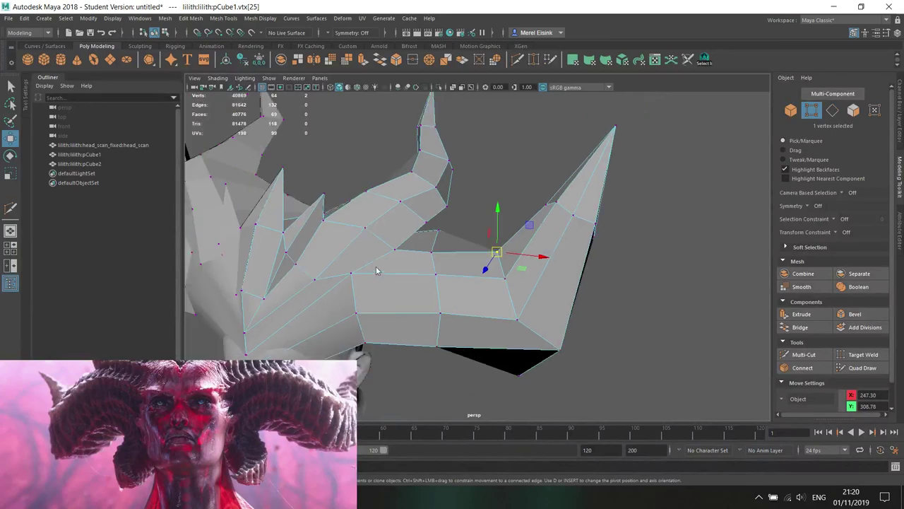
- Select the edge loop along the middle of the lower horn's front and crease it with the Crease Tool
right_drag(376, 270, 377, 236)
double_click(400, 314)
mouse_move(612, 242)
alt+mouse_down()
mouse_move(509, 214)
mouse_move(568, 214)
mouse_move(622, 232)
alt+mouse_up()
scroll(622, 233, down, 2)
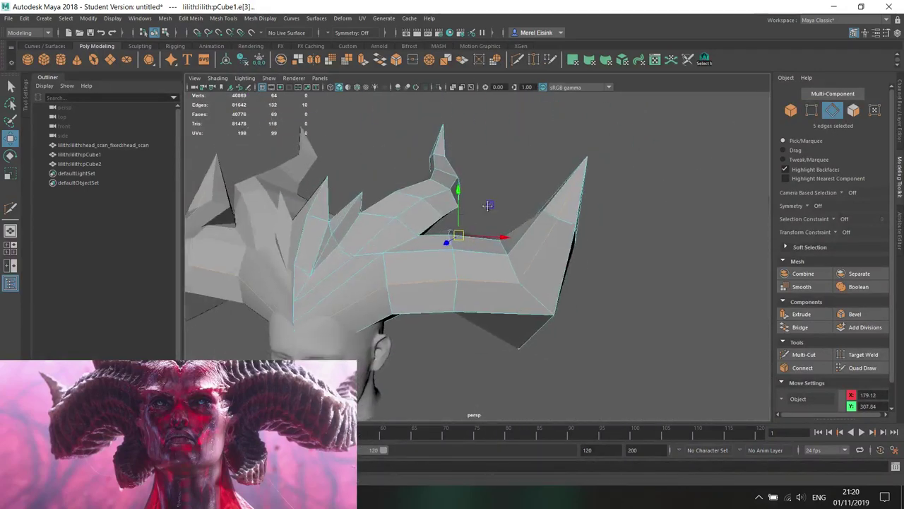
alt+middle_drag(622, 232, 686, 204)
click(236, 17)
click(247, 69)
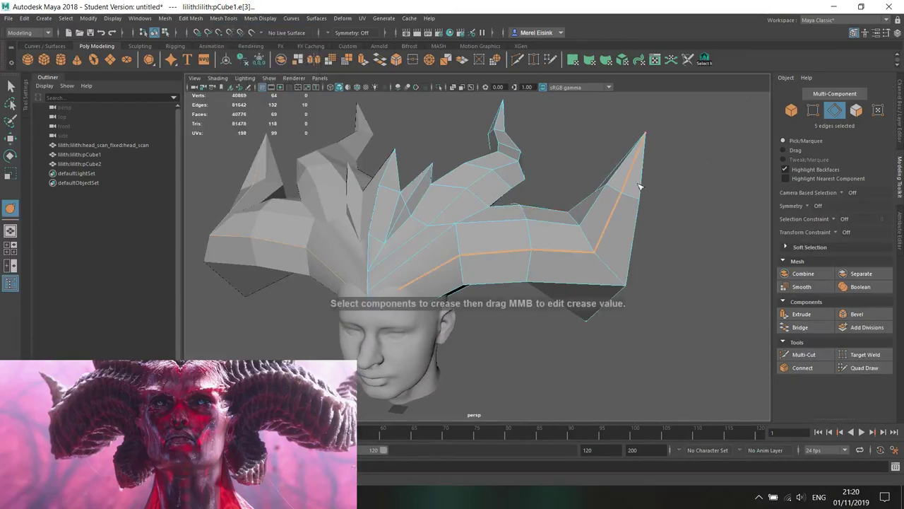
- Crease the upper horn's front ridge and the edges running from its base to the crown's front
shift+click(448, 208)
alt+drag(497, 212, 466, 214)
click(463, 215)
shift+click(411, 246)
alt+drag(582, 156, 424, 210)
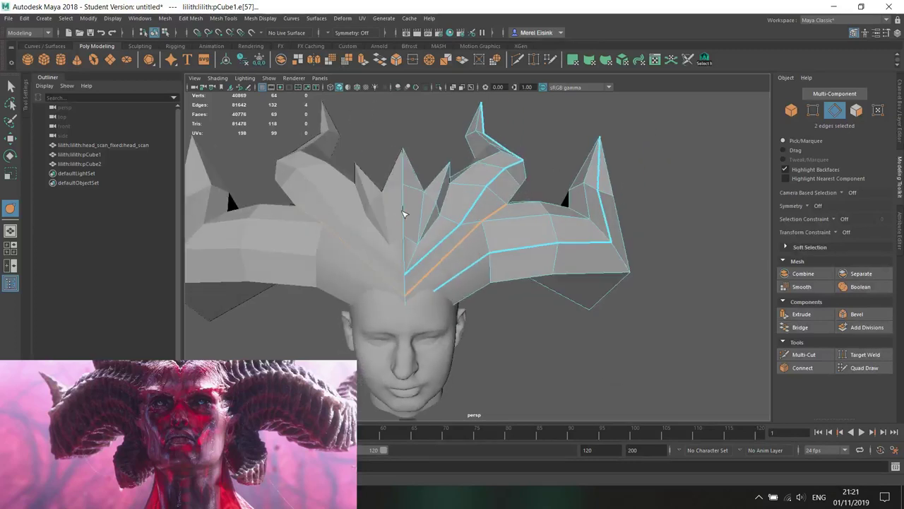
- Crease the crown's vertical center edges and the ridge and outline edges of its spikes
click(405, 212)
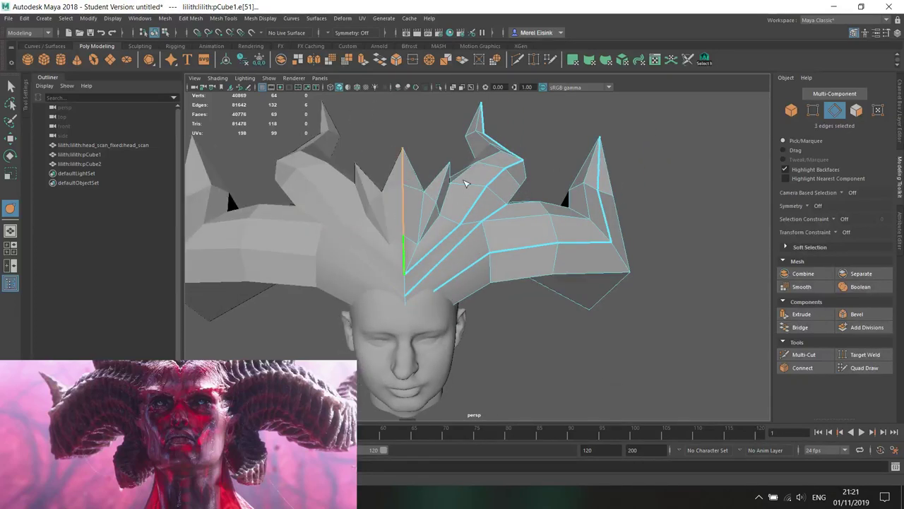
click(424, 236)
shift+click(441, 203)
shift+click(442, 210)
shift+click(423, 217)
click(422, 218)
click(417, 174)
shift+click(434, 181)
alt+drag(561, 218, 370, 269)
click(354, 269)
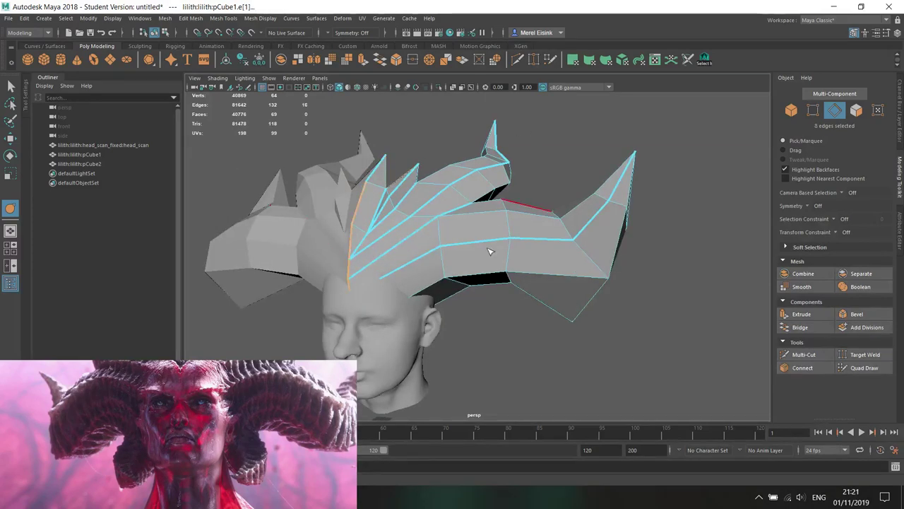
- Crease the edge loop along the lower horn's bottom front edge up to its tip
alt+drag(493, 245, 509, 248)
double_click(562, 262)
alt+drag(561, 263, 550, 288)
middle_drag(549, 288, 612, 274)
alt+drag(578, 255, 485, 227)
- Weld a vertex at the base of the lower horn's tip to its neighbour with Target Weld
click(545, 266)
right_drag(485, 227, 425, 210)
alt+drag(425, 209, 498, 271)
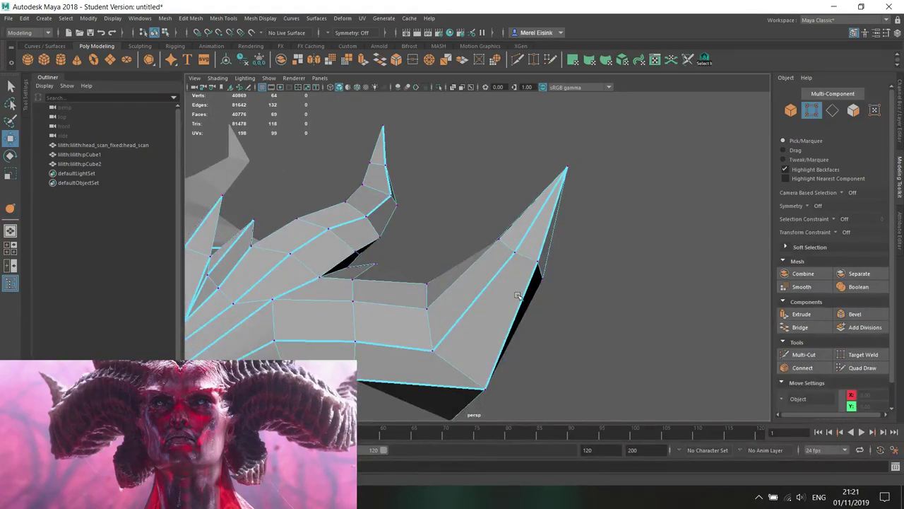
click(803, 354)
click(863, 354)
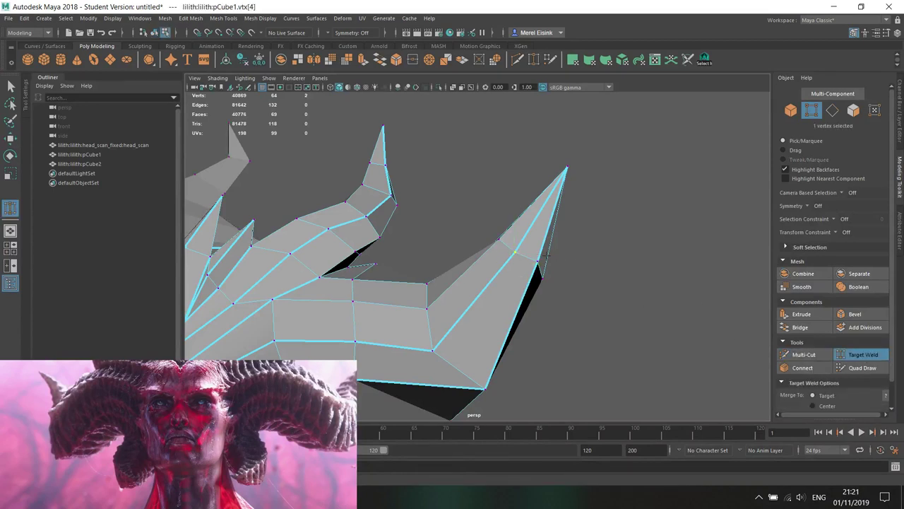
drag(514, 254, 498, 218)
key(w)
- Cut an edge loop across the lower horn's tip with Multi-Cut and reposition the tip's vertices
click(804, 353)
key(w)
right_drag(498, 215, 376, 188)
drag(577, 136, 493, 184)
alt+drag(493, 184, 568, 171)
- Select the new edge loop around the lower horn's tip and scale and move it to bend the tip
right_drag(523, 214, 526, 142)
alt+drag(526, 145, 622, 219)
double_click(513, 211)
key(r)
key(w)
alt+drag(556, 289, 536, 302)
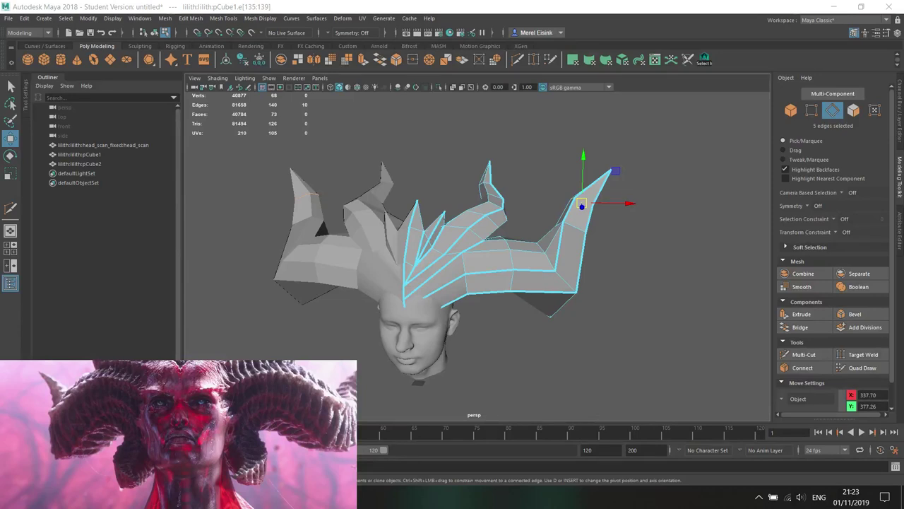
- Select the lower horn's rear underside edge loop, running from its base to the outer bend, and crease it
alt+drag(488, 276, 648, 279)
scroll(522, 227, up, 4)
click(485, 252)
alt+drag(485, 252, 491, 217)
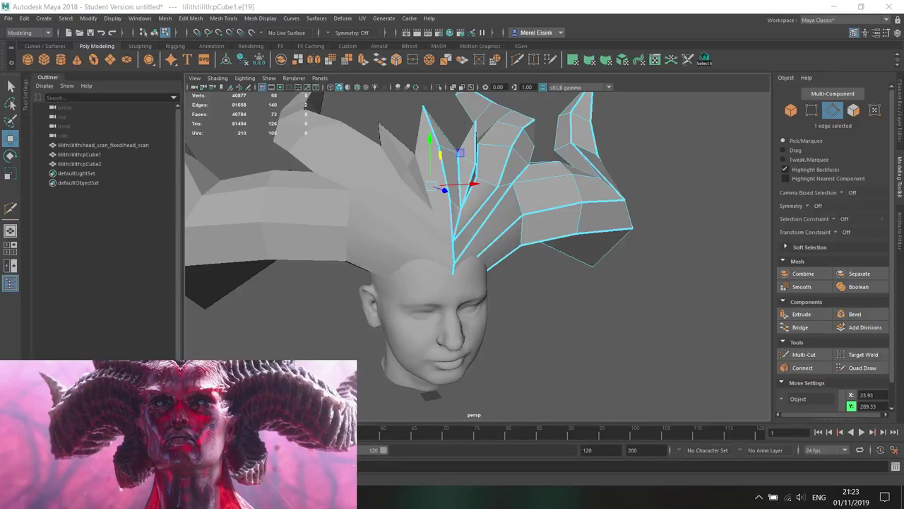
alt+drag(467, 319, 415, 273)
double_click(543, 259)
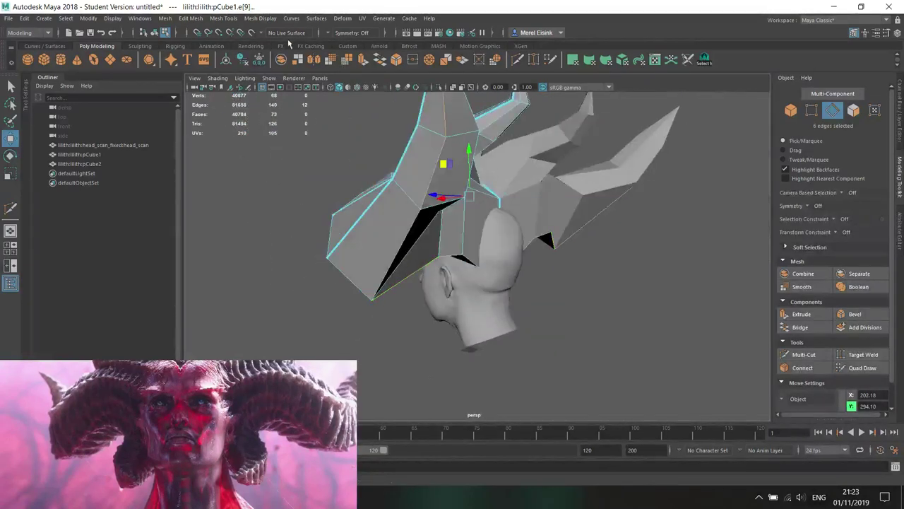
click(224, 19)
click(242, 65)
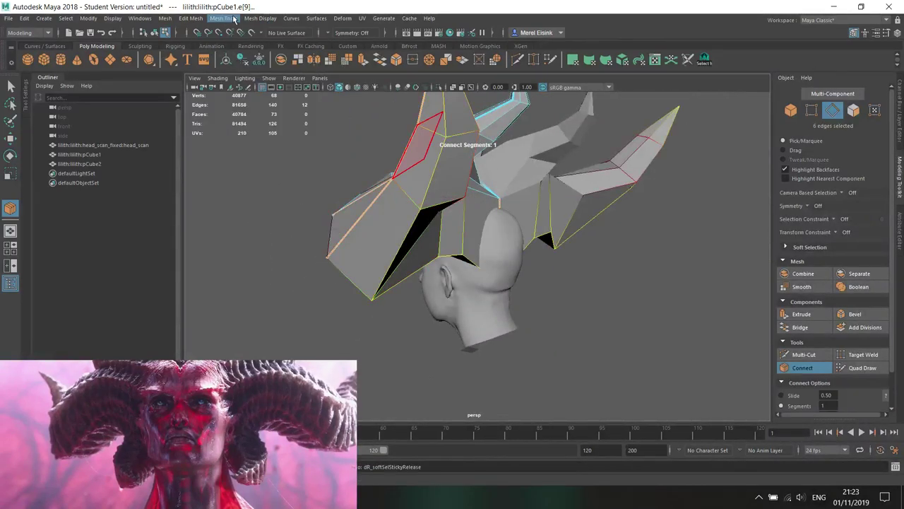
alt+drag(395, 212, 592, 215)
key(w)
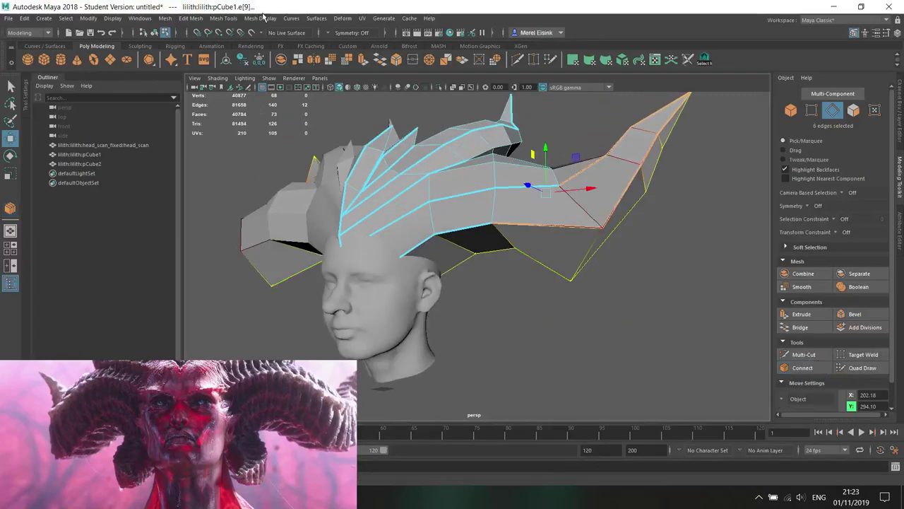
click(223, 19)
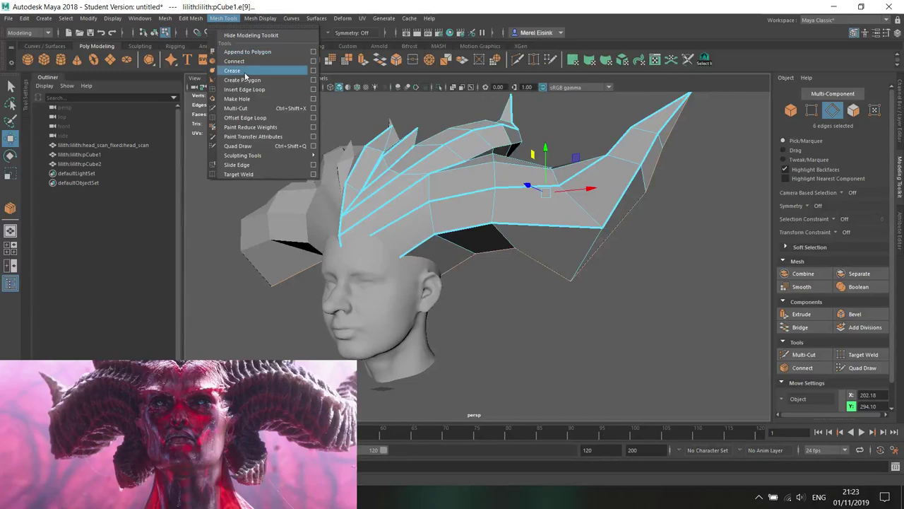
click(244, 73)
middle_drag(649, 214, 619, 206)
- Move the vertex at the rear gap between the upper and lower horns inward and down towards the head
alt+drag(598, 245, 462, 216)
key(w)
right_drag(469, 193, 429, 181)
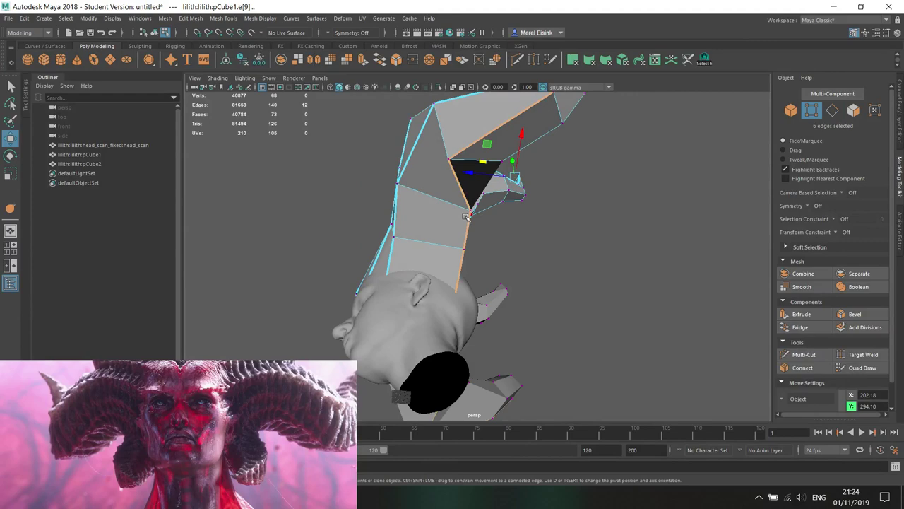
alt+drag(465, 229, 481, 212)
key(b)
click(437, 197)
click(493, 214)
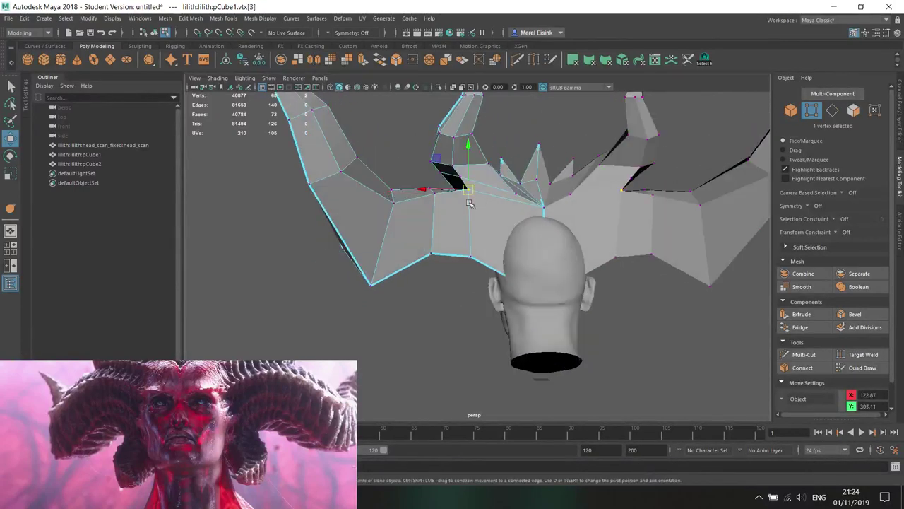
scroll(460, 182, up, 5)
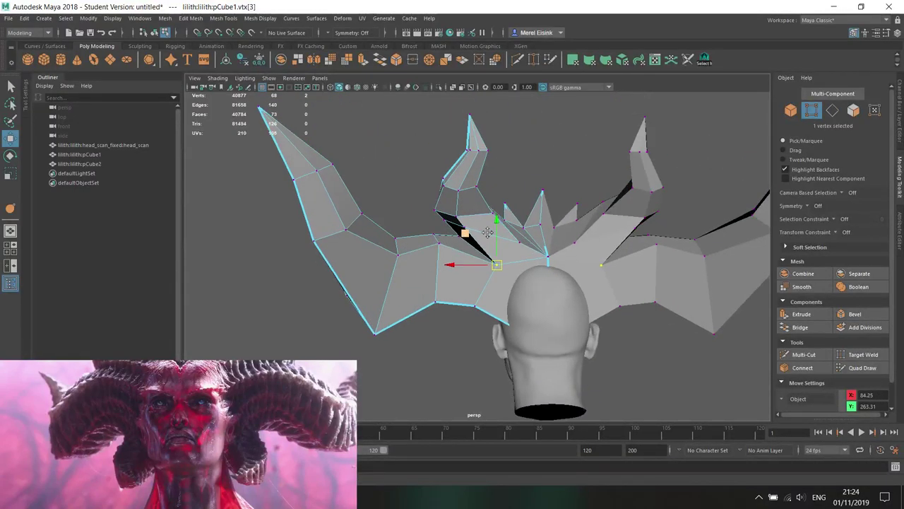
- Select the underside edge of the upper horn beside the rear gap and move it down
right_drag(454, 195, 425, 198)
click(424, 198)
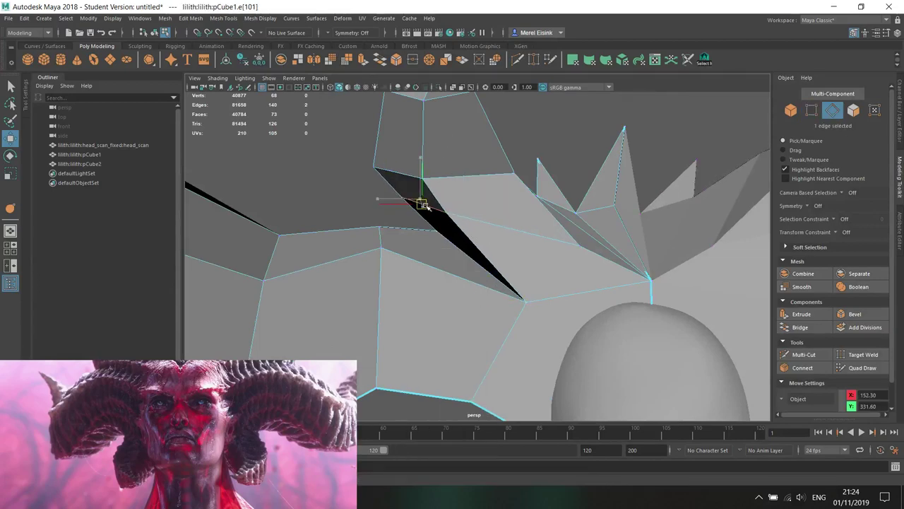
click(401, 175)
drag(399, 175, 404, 264)
- Reposition the individual vertices around the rear gap between the upper and lower horns
right_drag(399, 229, 355, 226)
click(519, 297)
click(398, 251)
drag(398, 253, 384, 298)
scroll(400, 297, down, 3)
click(387, 265)
alt+drag(383, 298, 390, 310)
drag(380, 297, 382, 194)
- Adjust the upper horn's rear edges beside the gap and shift a neighbouring edge loop on the horn
right_drag(372, 185, 373, 158)
click(424, 185)
alt+drag(426, 193, 553, 246)
scroll(553, 246, up, 3)
click(414, 168)
key(b)
drag(425, 160, 436, 179)
scroll(457, 168, down, 4)
key(b)
alt+drag(462, 262, 539, 273)
double_click(583, 265)
drag(616, 269, 599, 267)
- Move the upper horn's tip vertex outward and down using soft selection with an adjusted falloff radius
alt+drag(480, 211, 412, 210)
alt+drag(513, 183, 489, 182)
right_drag(488, 181, 485, 165)
click(505, 154)
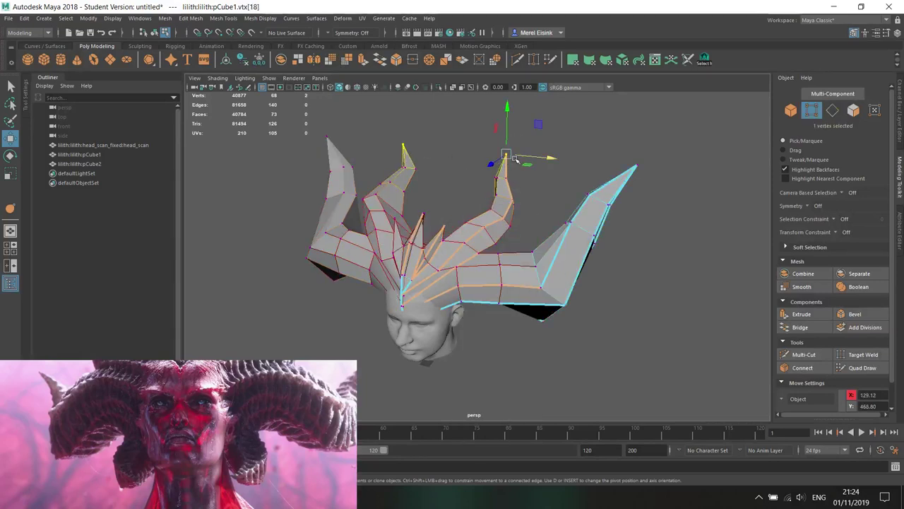
key(r)
key(b)
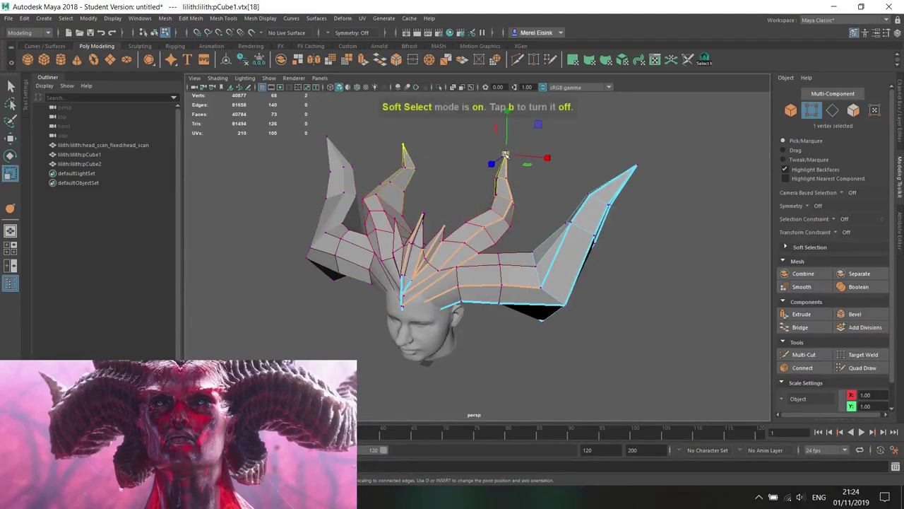
drag(504, 161, 570, 218)
key(w)
drag(506, 123, 508, 112)
mouse_move(540, 147)
mouse_down()
mouse_move(508, 142)
mouse_move(557, 153)
mouse_up()
drag(514, 115, 430, 186)
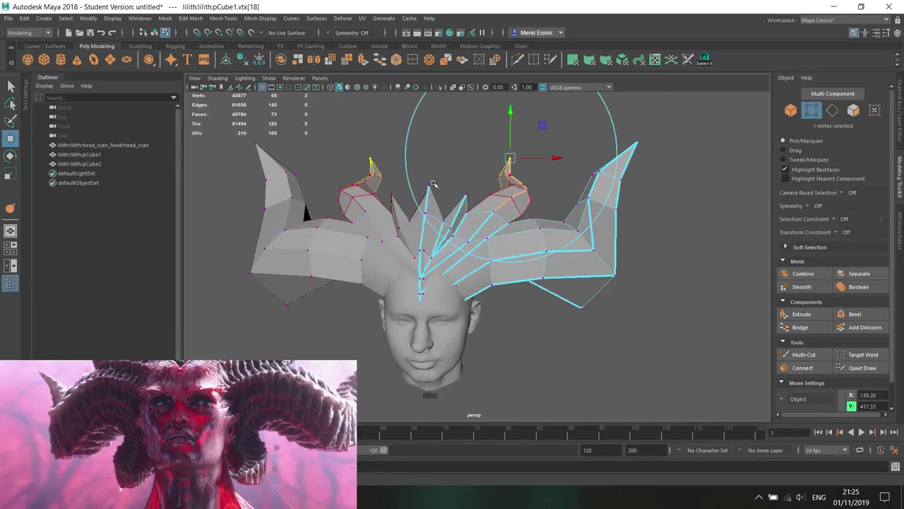
drag(516, 116, 516, 119)
- Examine the horns' silhouette around the head from the front, from above and from below
alt+drag(490, 227, 506, 190)
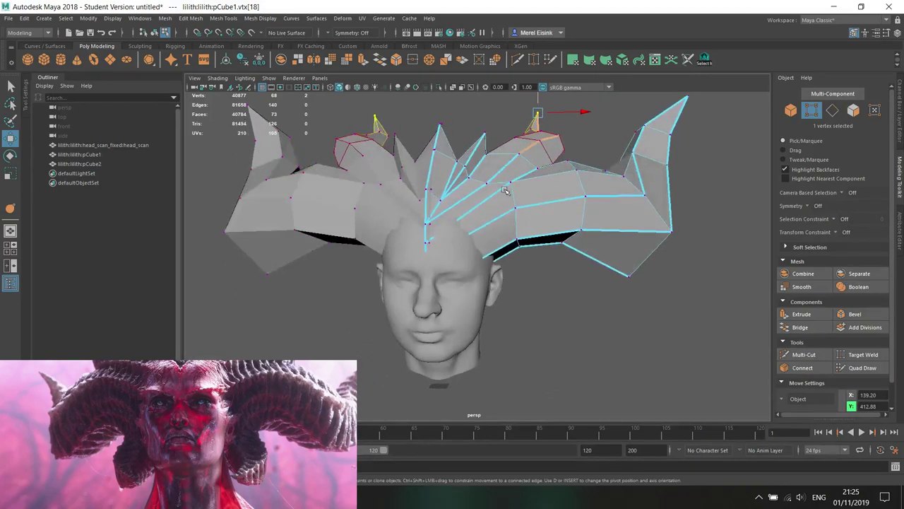
scroll(504, 198, down, 3)
alt+middle_drag(497, 211, 517, 144)
alt+drag(517, 144, 505, 166)
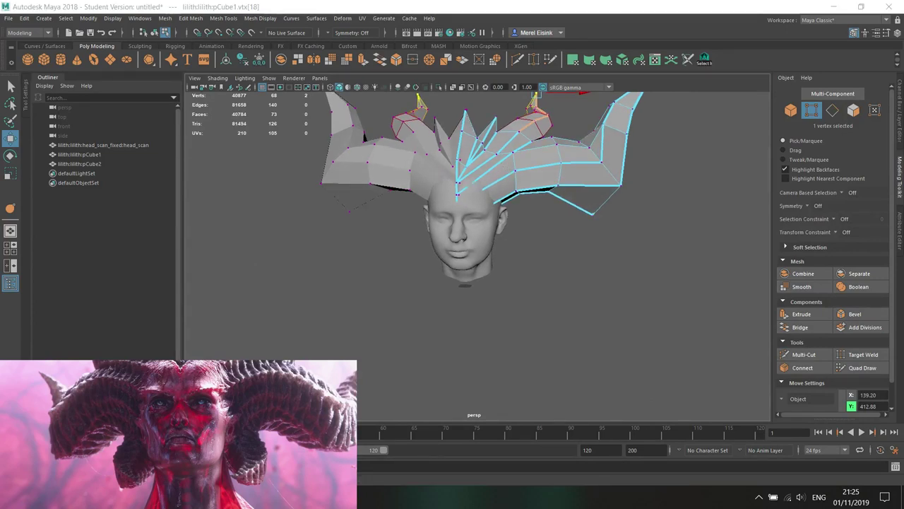
alt+drag(505, 98, 533, 156)
alt+middle_drag(533, 156, 520, 205)
scroll(521, 204, up, 2)
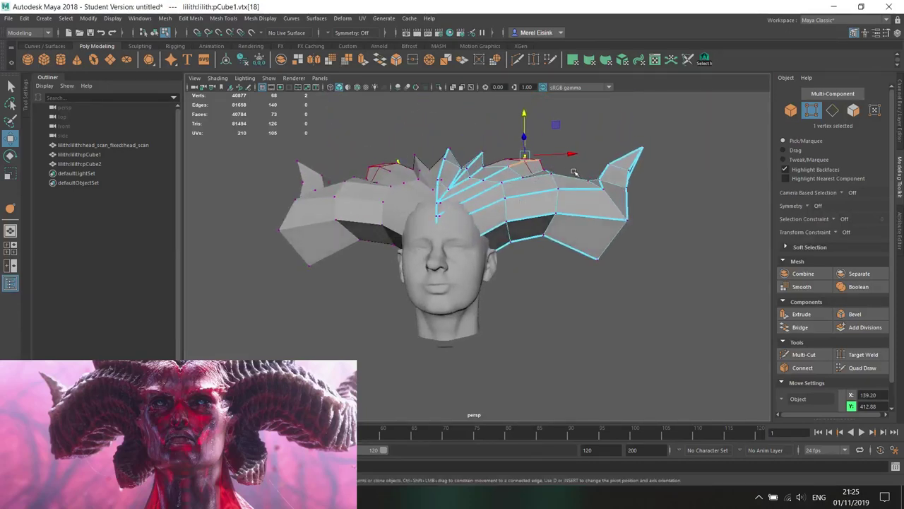
alt+middle_drag(574, 174, 549, 210)
- Select the edge loop around the lower horn's middle section and shift it down and sideways with soft selection
click(591, 247)
right_drag(588, 228, 587, 141)
double_click(584, 239)
drag(569, 215, 568, 225)
drag(620, 264, 598, 254)
drag(559, 221, 560, 225)
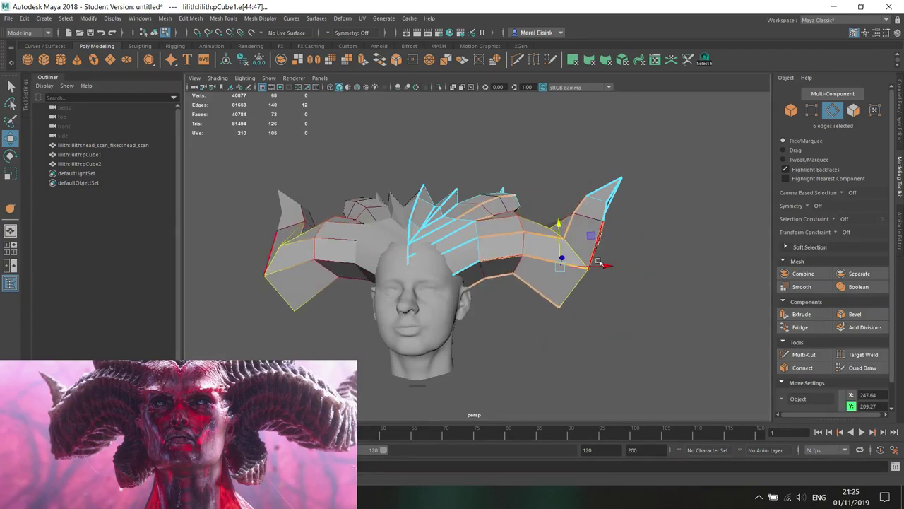
drag(599, 266, 488, 234)
- Select the lower horn's base edge just above and behind the ear and move it forward
right_drag(488, 234, 531, 216)
alt+drag(532, 215, 423, 297)
scroll(432, 261, up, 4)
right_drag(433, 209, 437, 167)
click(459, 238)
drag(434, 274, 409, 270)
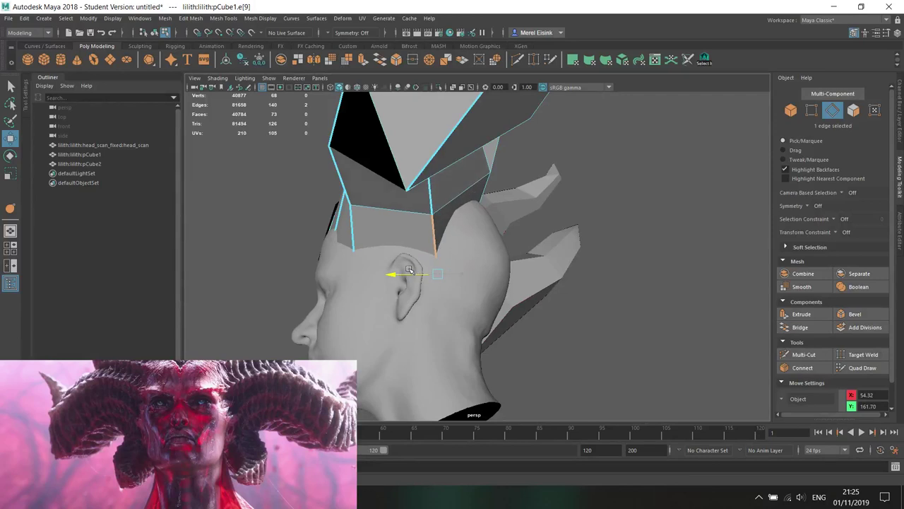
- Extrude the lower horn's base face behind the ear to start a small extra horn
right_drag(420, 218, 419, 230)
click(463, 202)
alt+drag(469, 205, 488, 267)
key(ctrl+e)
alt+drag(449, 237, 443, 233)
key(w)
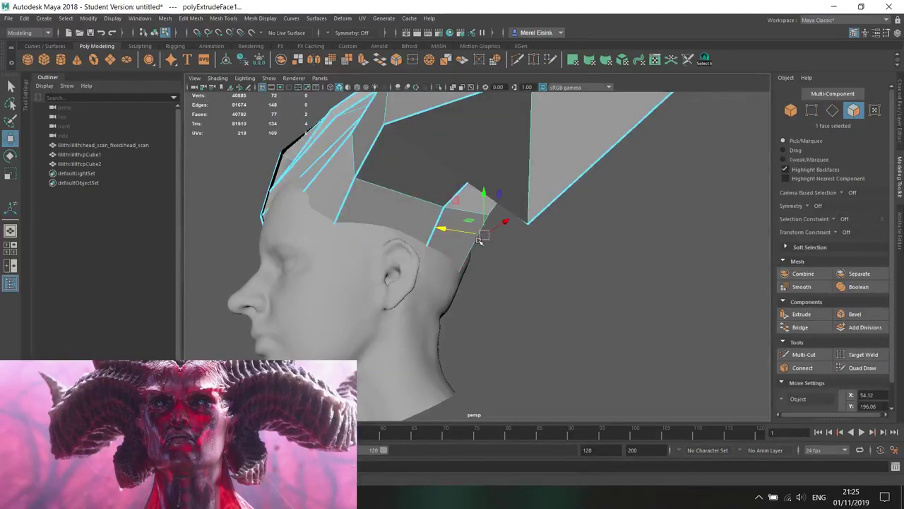
- Move, scale and rotate the extruded face so the small horn's first segment points down behind the ear
alt+drag(454, 301, 489, 291)
key(ctrl+z)
drag(560, 279, 486, 291)
key(ctrl+z)
alt+drag(563, 290, 516, 236)
key(r)
key(e)
key(w)
key(e)
alt+drag(519, 244, 476, 333)
- Extrude the small horn's end face again and pull it forward below the ear
key(ctrl+e)
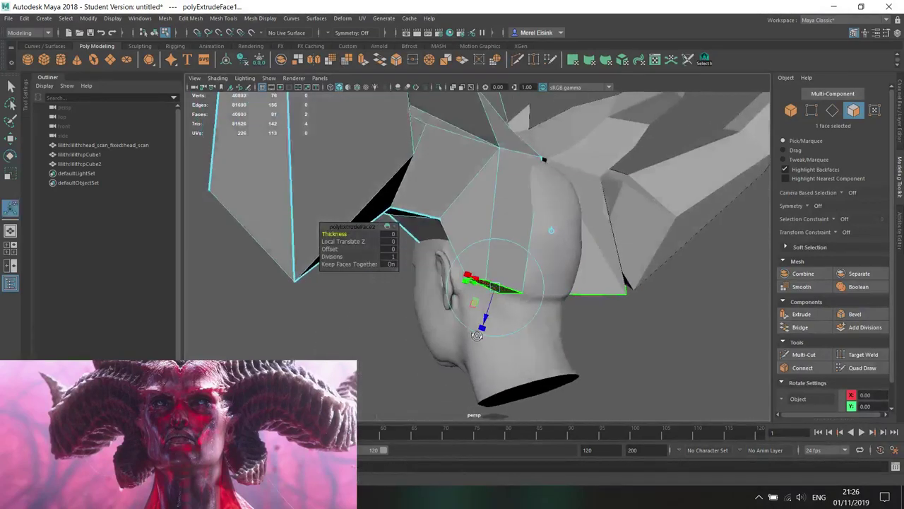
key(w)
alt+drag(456, 289, 588, 282)
right_drag(494, 229, 456, 241)
drag(495, 236, 328, 344)
key(ctrl+z)
key(ctrl+z)
middle_drag(515, 255, 497, 257)
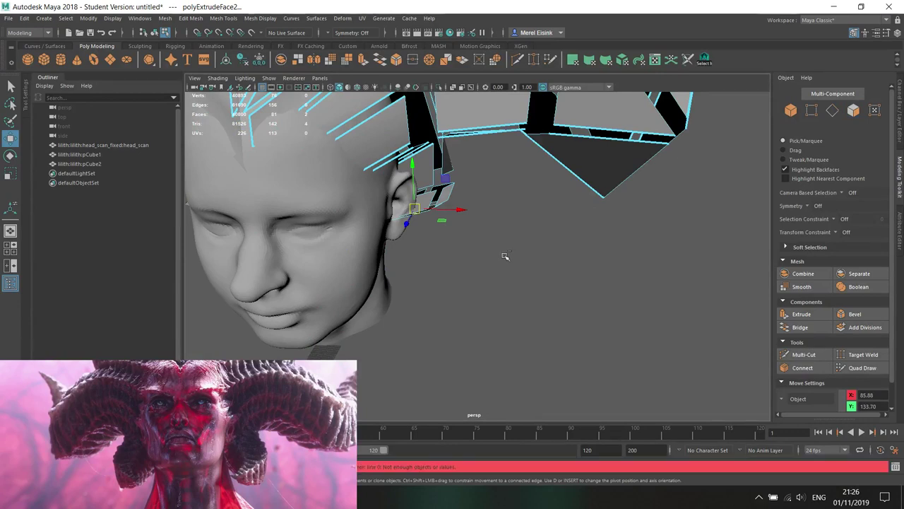
key(ctrl+z)
- Scale and rotate the end face of the small horn's second segment to taper and angle it
mouse_move(489, 267)
right_down()
mouse_move(486, 247)
mouse_move(486, 274)
right_up()
alt+drag(478, 269, 474, 255)
key(r)
drag(418, 270, 513, 243)
key(w)
key(e)
key(r)
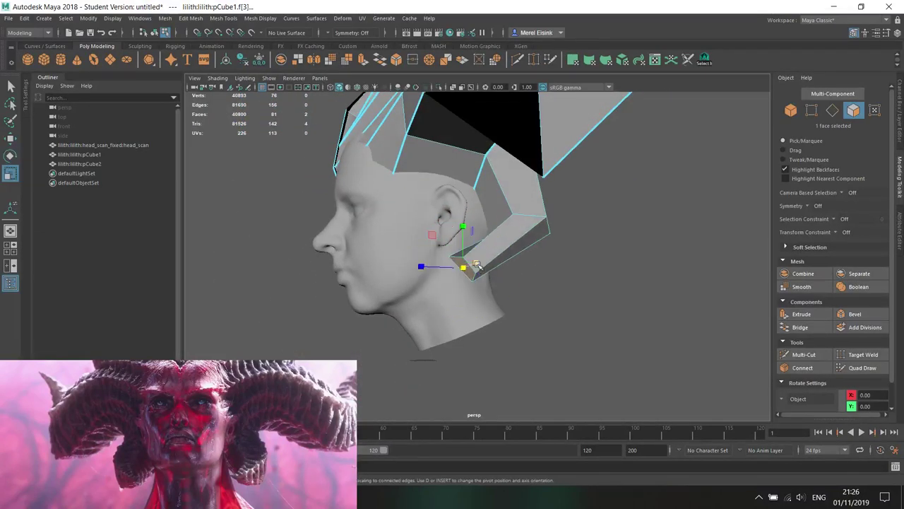
key(e)
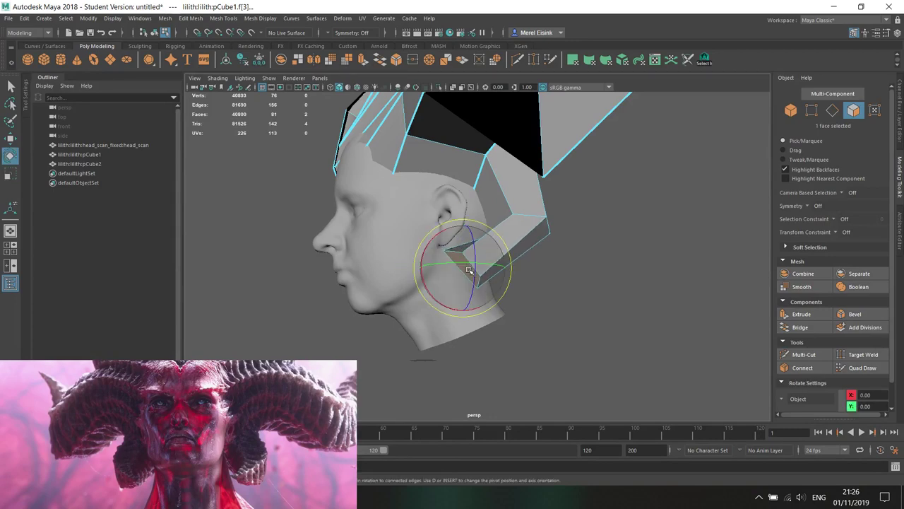
drag(475, 259, 519, 332)
- Extrude a third segment of the small horn and merge its end vertices to the center to form a tip
key(ctrl+e)
key(w)
ctrl+right_drag(548, 281, 501, 227)
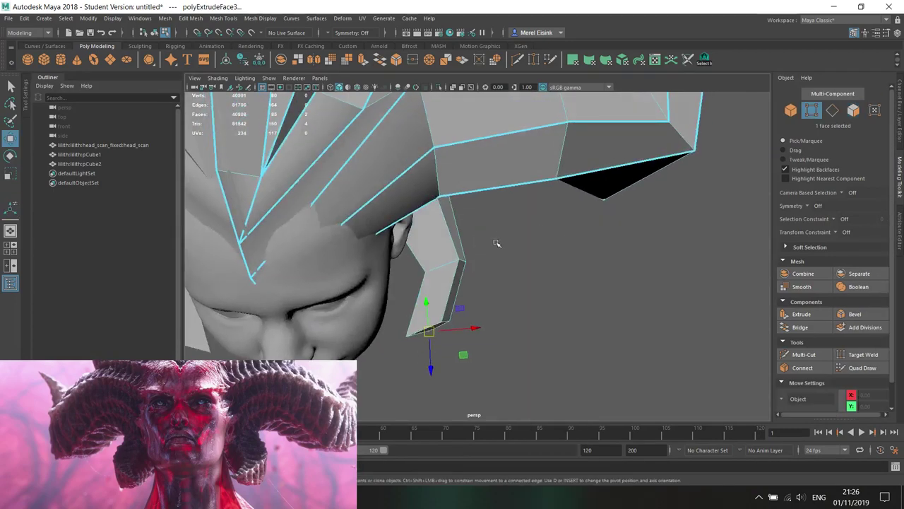
click(191, 18)
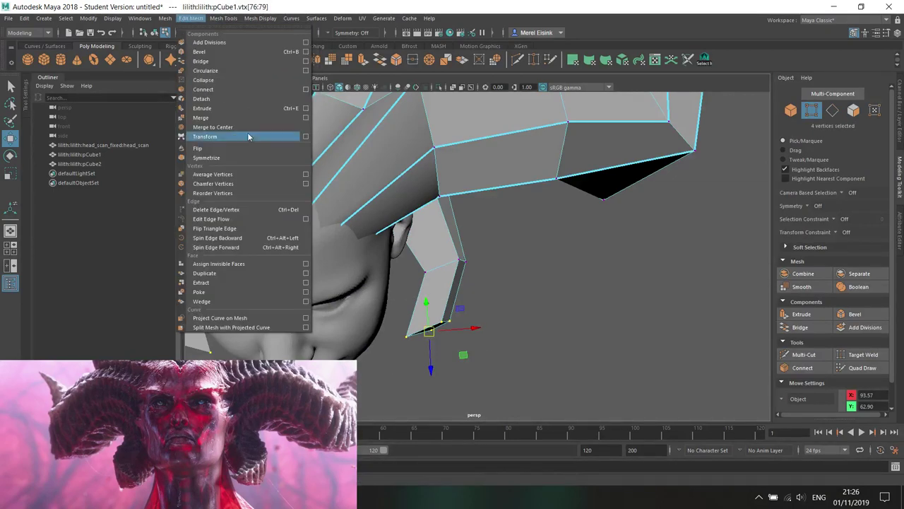
click(213, 127)
- Select the edge loop just before the small horn's tip and reposition it to shape the curve
alt+drag(464, 263, 405, 268)
right_drag(427, 228, 427, 202)
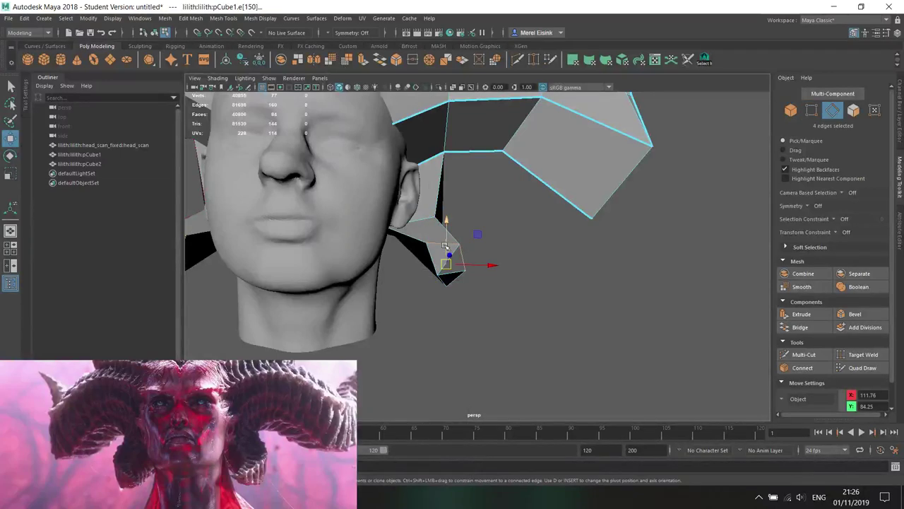
alt+drag(436, 267, 413, 278)
alt+drag(524, 267, 571, 256)
key(F9)
alt+drag(513, 216, 409, 243)
key(w)
key(ctrl+z)
- Select a single edge running to the small horn's tip on the head side and move it slightly down
key(F10)
click(418, 258)
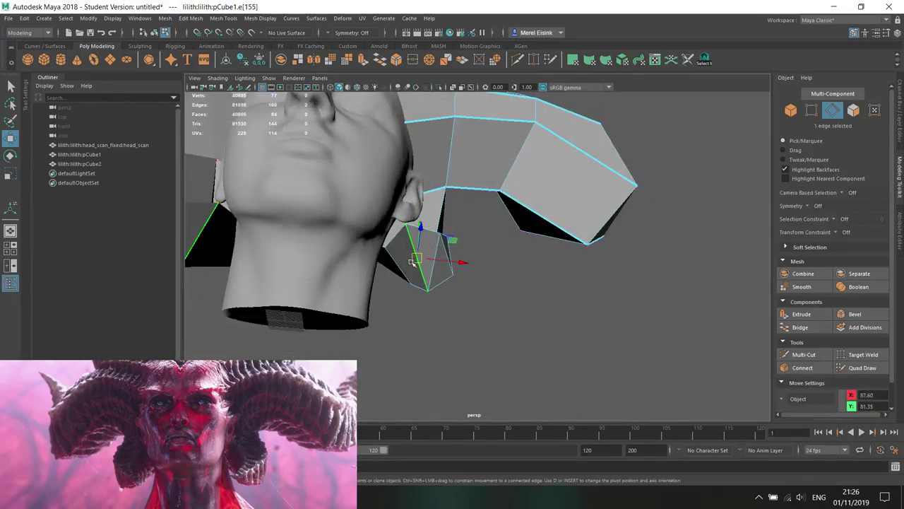
key(r)
alt+drag(416, 271, 432, 319)
- Select the edge loop along the outside of the small horn from its base to its tip and crease it
right_click(459, 229)
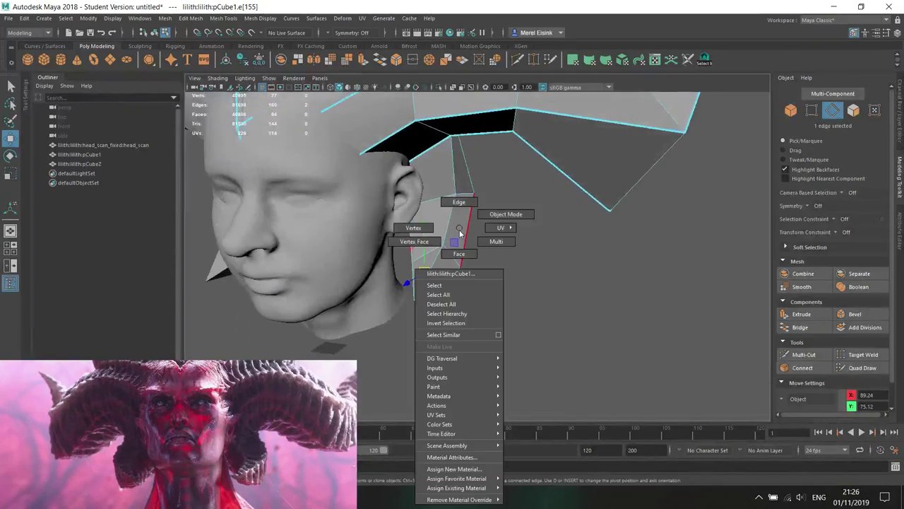
click(459, 201)
alt+drag(431, 127, 511, 162)
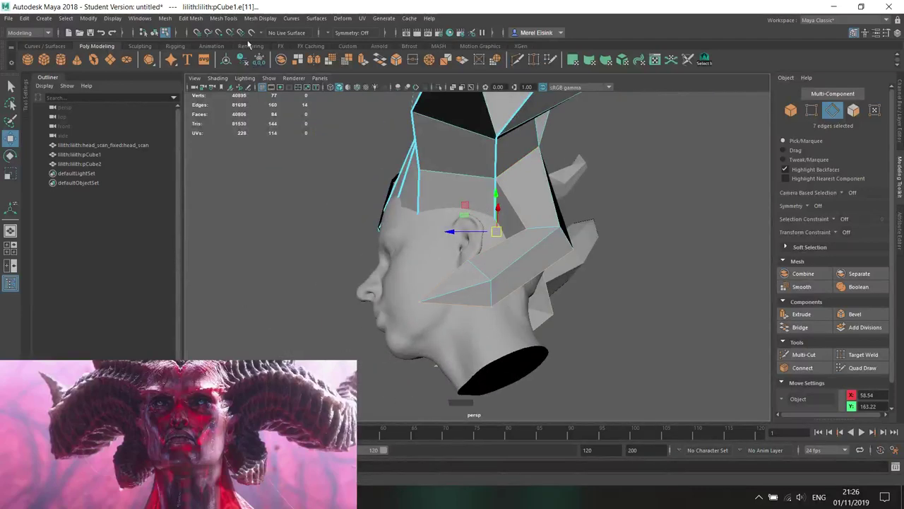
mouse_move(236, 20)
click(243, 71)
alt+drag(402, 250, 531, 208)
key(w)
- Adjust the vertex at the small horn's bend and the edge beside it
click(569, 216)
right_drag(534, 200, 489, 200)
alt+drag(506, 207, 560, 233)
click(542, 200)
alt+drag(543, 200, 451, 237)
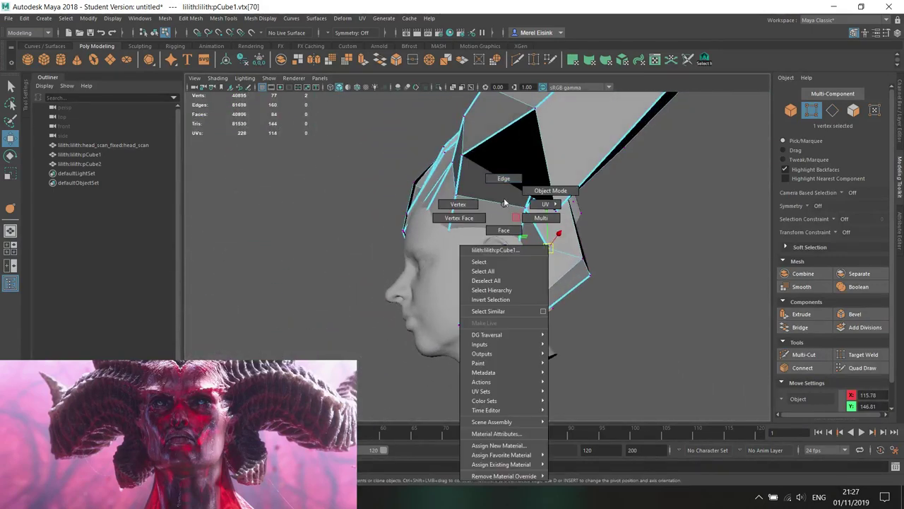
right_drag(505, 205, 505, 175)
click(522, 230)
alt+drag(522, 237, 453, 243)
- Select all faces of the small horn's lower segments, then rotate and move them to redirect the horn beside the jaw
right_drag(517, 258, 521, 278)
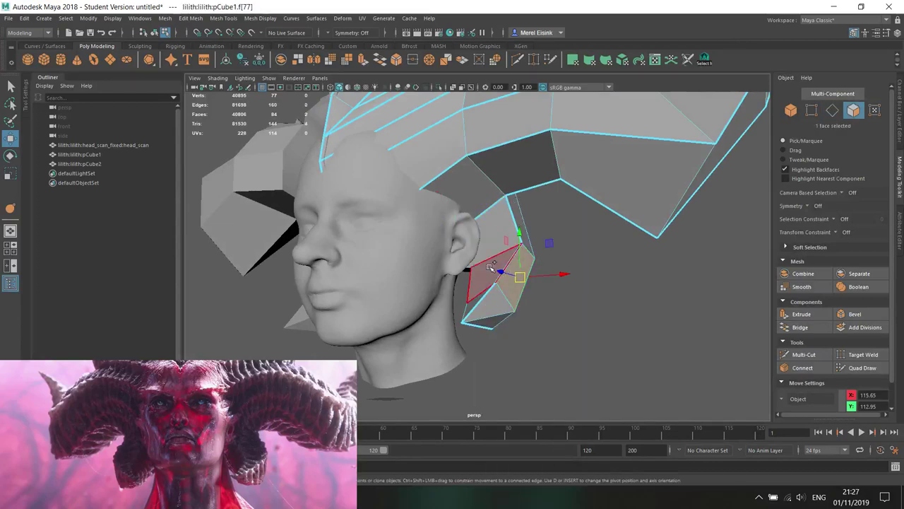
alt+drag(470, 322, 520, 367)
shift+drag(440, 357, 438, 358)
alt+drag(524, 373, 508, 297)
key(e)
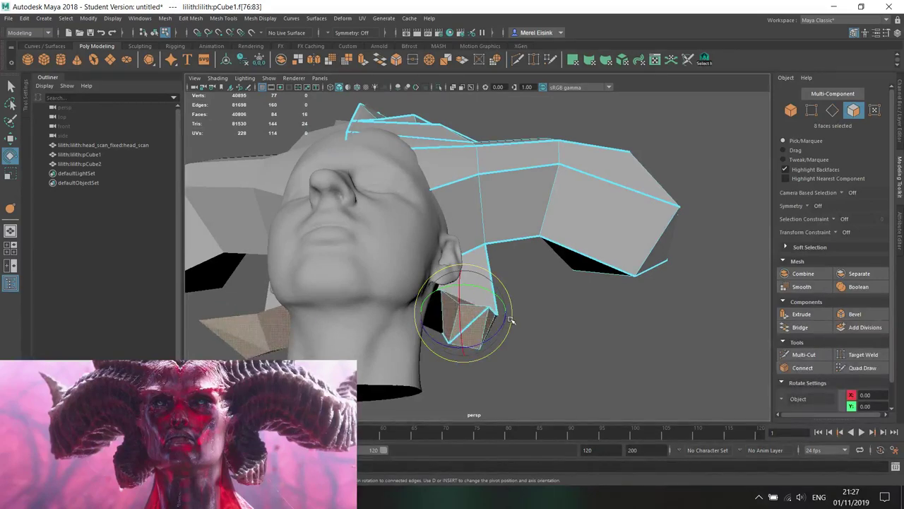
alt+drag(511, 322, 503, 341)
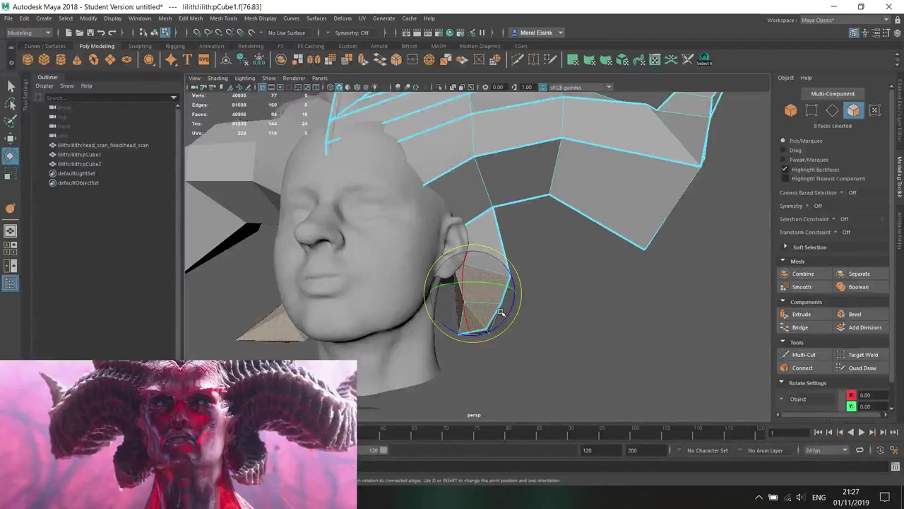
alt+drag(520, 316, 584, 265)
key(w)
alt+drag(505, 283, 537, 315)
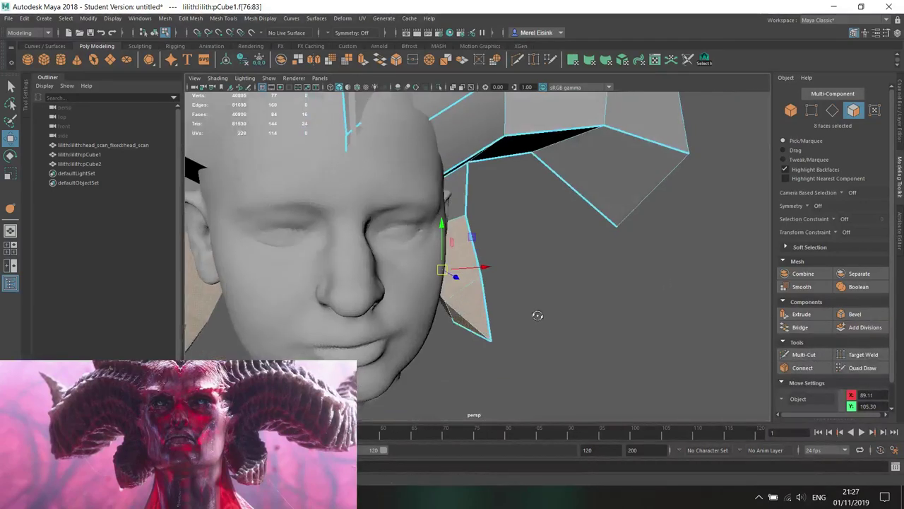
- Multi-Cut a new edge line from the small horn's inner face across the main horn's base to the forehead
click(803, 354)
alt+drag(606, 317, 507, 283)
key(e)
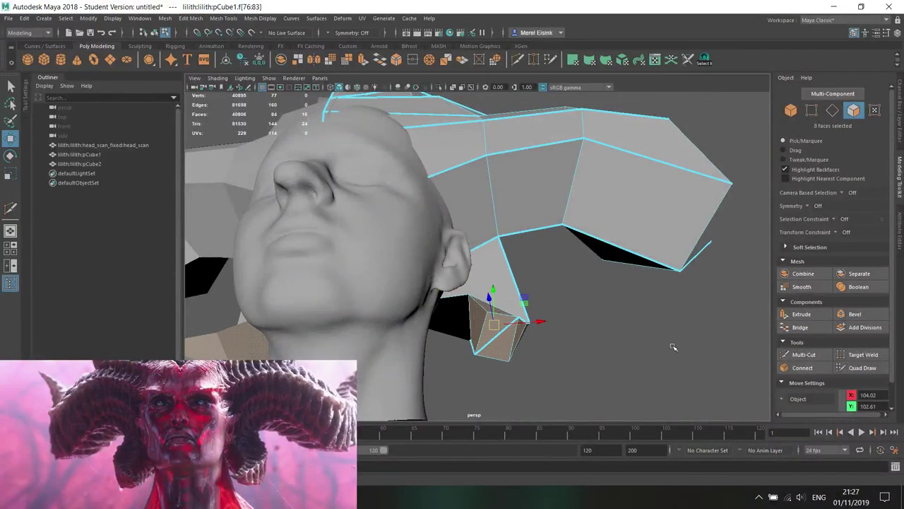
click(803, 354)
alt+drag(558, 283, 494, 244)
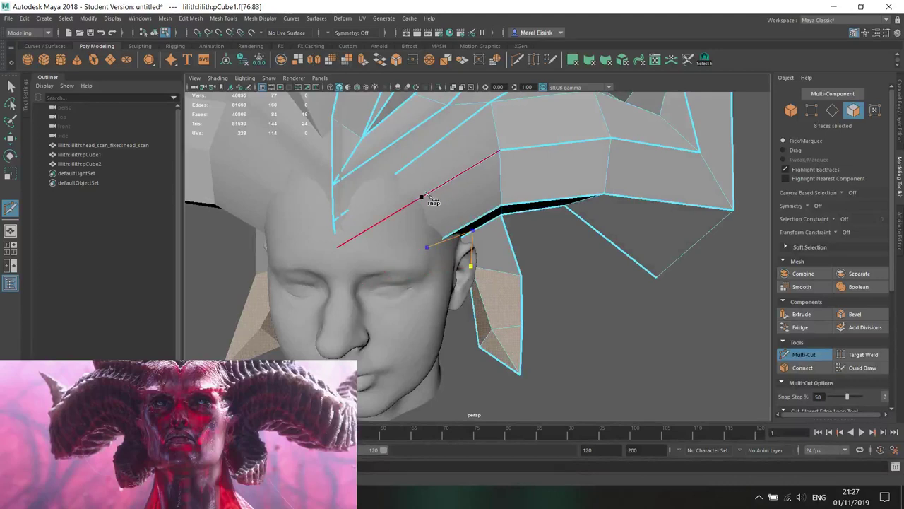
alt+drag(432, 181, 400, 261)
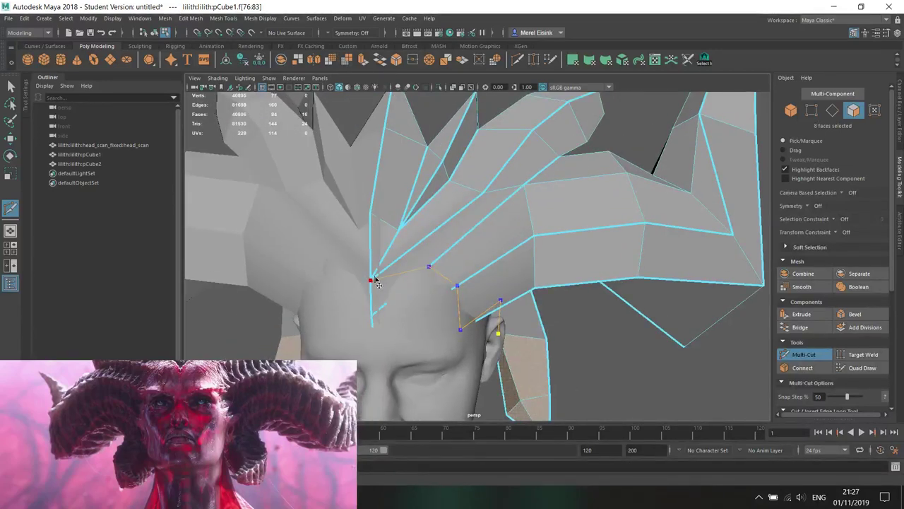
key(Return)
- Reposition the newly cut vertices at the forehead and along the small horn to shape a ridge down the horn
alt+drag(378, 283, 427, 223)
scroll(486, 250, up, 5)
key(w)
click(422, 229)
alt+drag(435, 259, 428, 255)
right_drag(436, 185, 437, 161)
click(402, 195)
alt+drag(516, 240, 558, 228)
key(r)
right_drag(558, 228, 489, 222)
click(557, 273)
alt+drag(557, 273, 628, 291)
drag(482, 269, 505, 264)
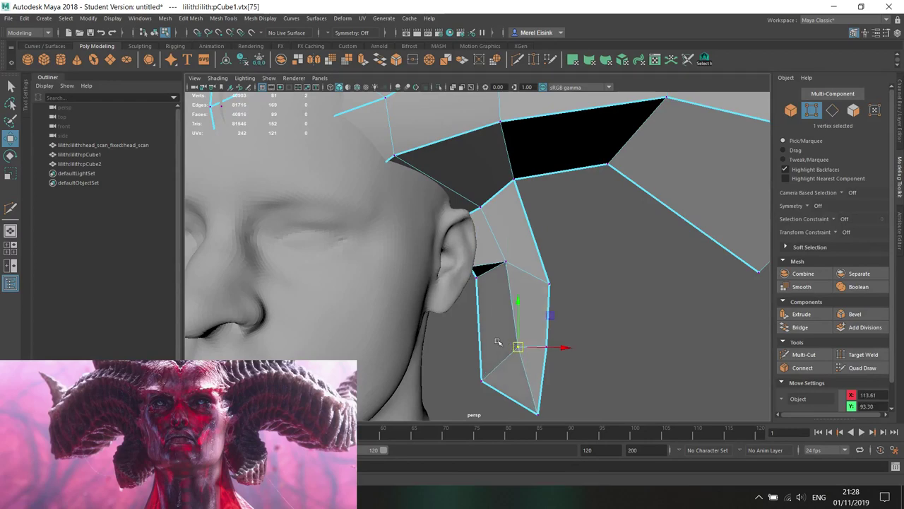
- Select the head scan and move it sideways along X, clear of the horns
click(431, 199)
key(F8)
scroll(433, 247, down, 6)
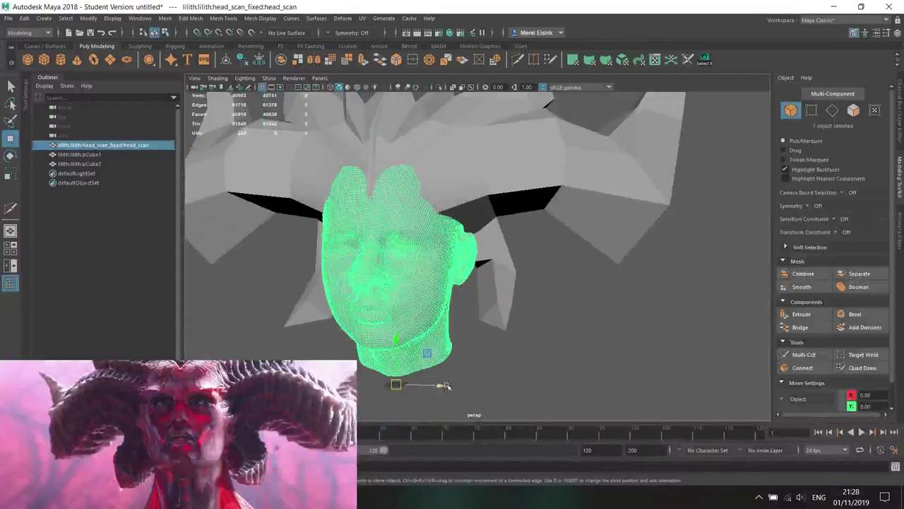
drag(447, 385, 171, 382)
- Delete the unwanted edge on the rear of the horn mesh near the small horn's base
click(456, 198)
alt+drag(456, 205, 608, 297)
scroll(489, 246, up, 6)
key(F10)
click(481, 237)
key(Delete)
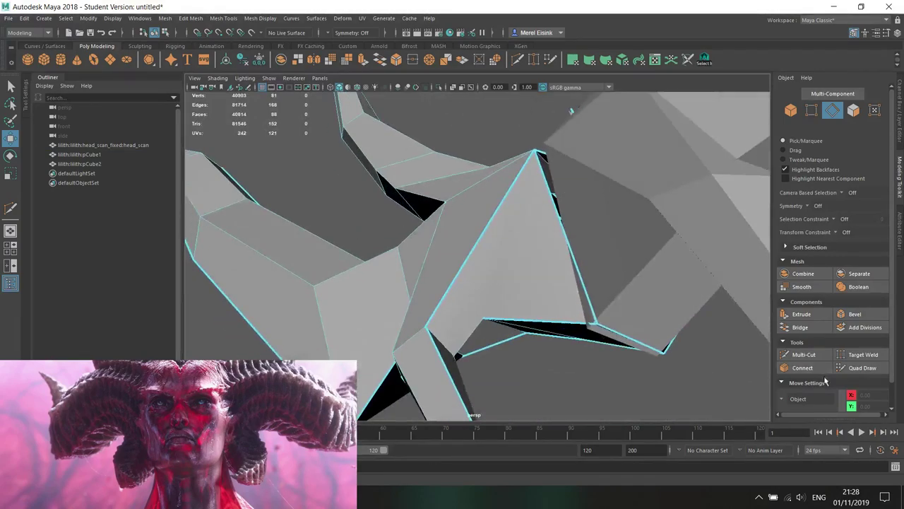
- Multi-Cut new edges across the back of the crown from the small horn's base to the mirror seam
click(804, 356)
alt+drag(514, 357, 344, 287)
click(425, 300)
alt+drag(583, 302, 424, 289)
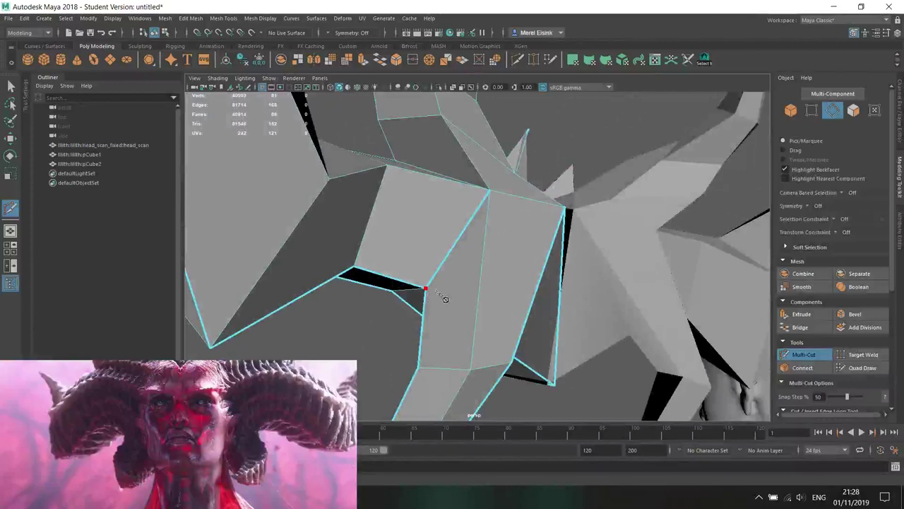
click(480, 291)
alt+drag(566, 325, 450, 277)
click(485, 284)
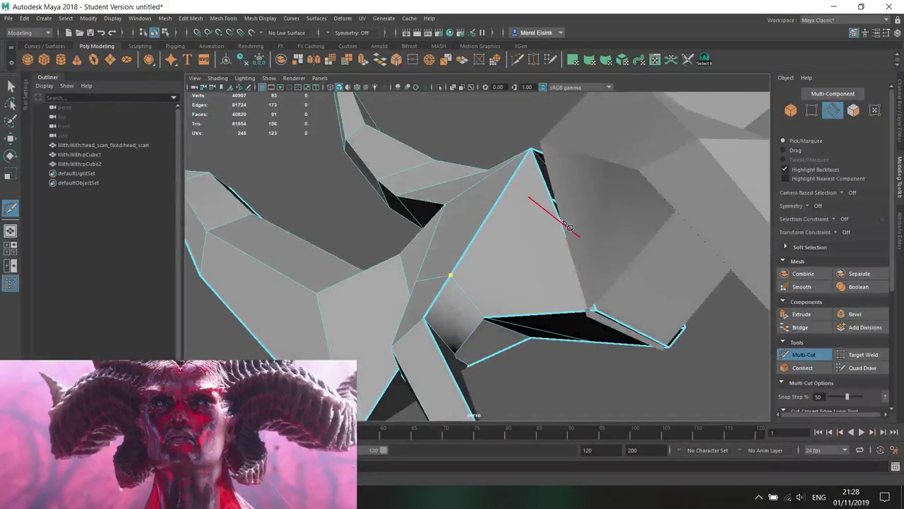
alt+drag(563, 226, 596, 270)
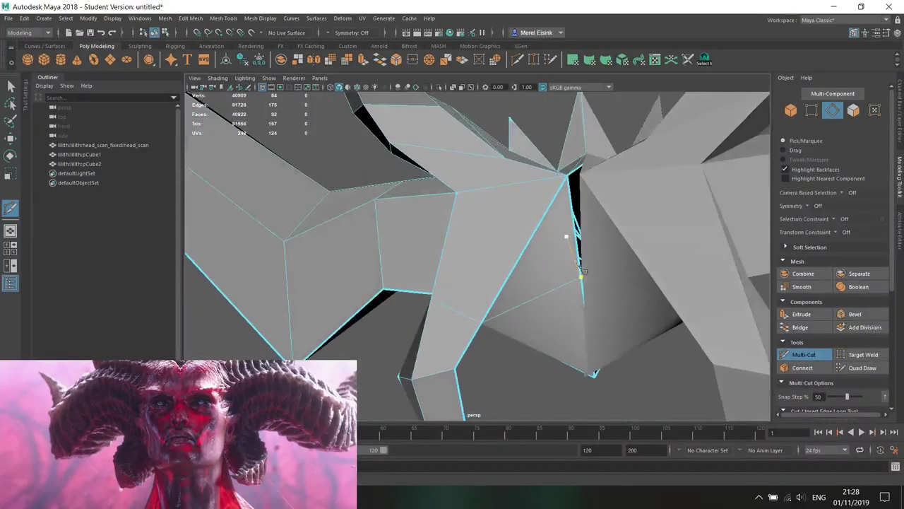
- Delete the diagonal edge on the crown's back running from the upper seam to the small horn's base
key(w)
right_drag(520, 227, 523, 180)
click(533, 237)
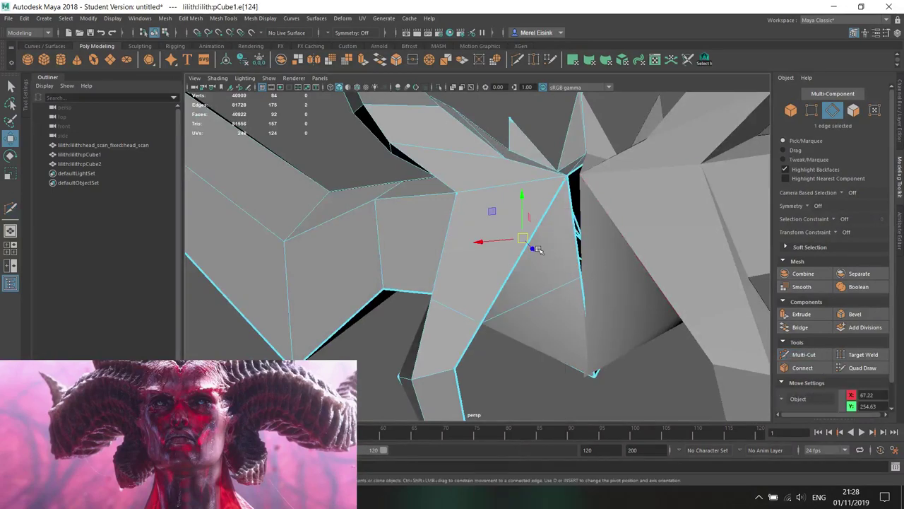
key(Delete)
alt+drag(535, 228, 489, 275)
key(Delete)
- Multi-Cut crossing diagonal edges into the crown's back panel so they meet at its centre
click(802, 356)
alt+drag(495, 270, 487, 284)
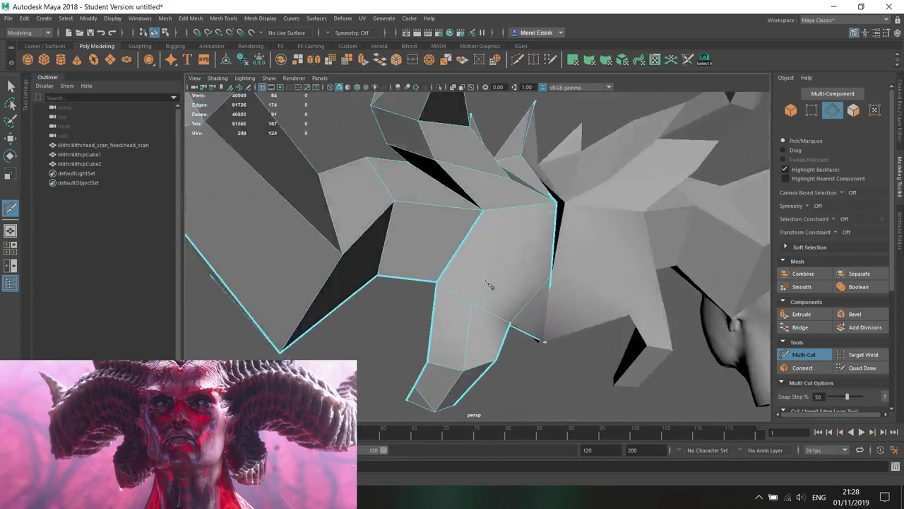
alt+drag(524, 254, 527, 290)
alt+drag(538, 332, 581, 282)
- Move the vertex at the crossing of the back panel's diagonals and reposition the vertex on the ridge above it
key(w)
right_drag(512, 228, 476, 227)
drag(502, 231, 507, 187)
right_drag(510, 183, 557, 169)
alt+drag(488, 251, 477, 184)
right_drag(477, 184, 418, 159)
alt+drag(475, 231, 503, 193)
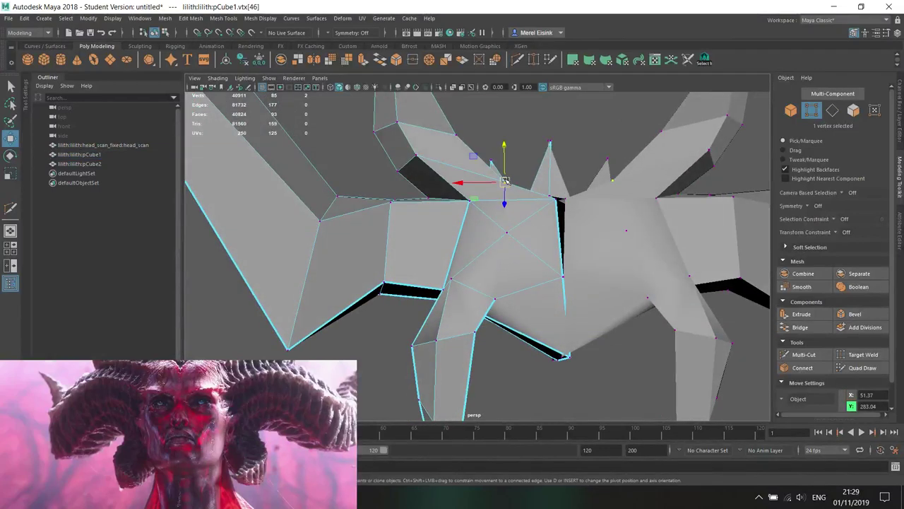
alt+drag(494, 156, 463, 210)
alt+drag(397, 230, 355, 223)
alt+drag(454, 246, 467, 306)
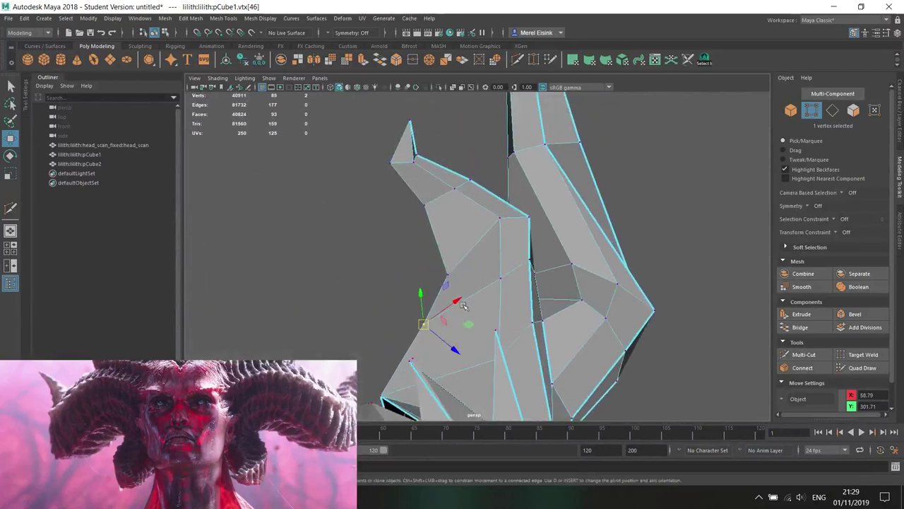
alt+drag(533, 295, 523, 311)
alt+drag(494, 266, 469, 218)
- Scale the five vertices below the middle horn's tip and adjust the vertices along the horn's underside
drag(494, 137, 421, 162)
key(r)
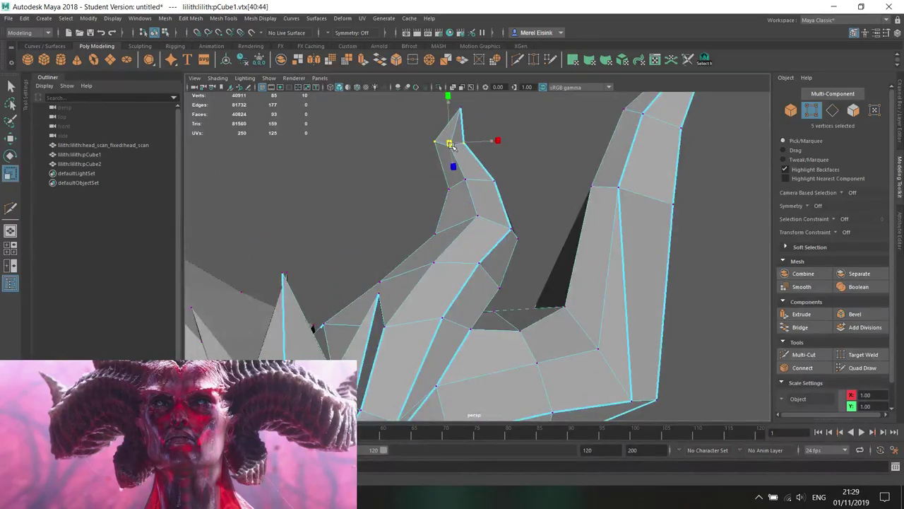
key(w)
alt+drag(508, 230, 424, 227)
right_click(424, 227)
click(403, 226)
click(421, 251)
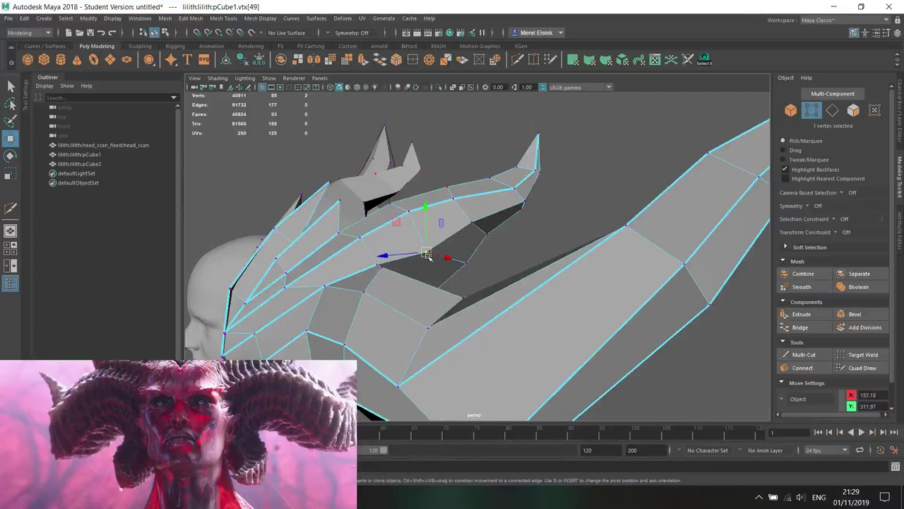
alt+drag(509, 265, 468, 258)
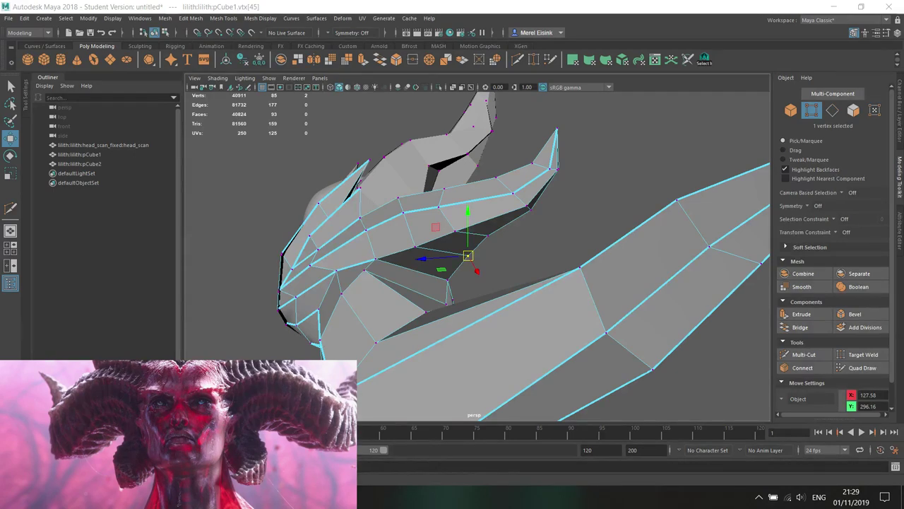
- Select the edge loop around the middle horn's bend, align a custom pivot to it, and scale and reposition the loop
alt+drag(487, 239, 529, 249)
right_drag(467, 206, 463, 181)
double_click(462, 216)
alt+drag(465, 221, 685, 326)
key(r)
click(797, 400)
click(812, 425)
alt+drag(491, 233, 541, 257)
key(d)
scroll(523, 259, up, 3)
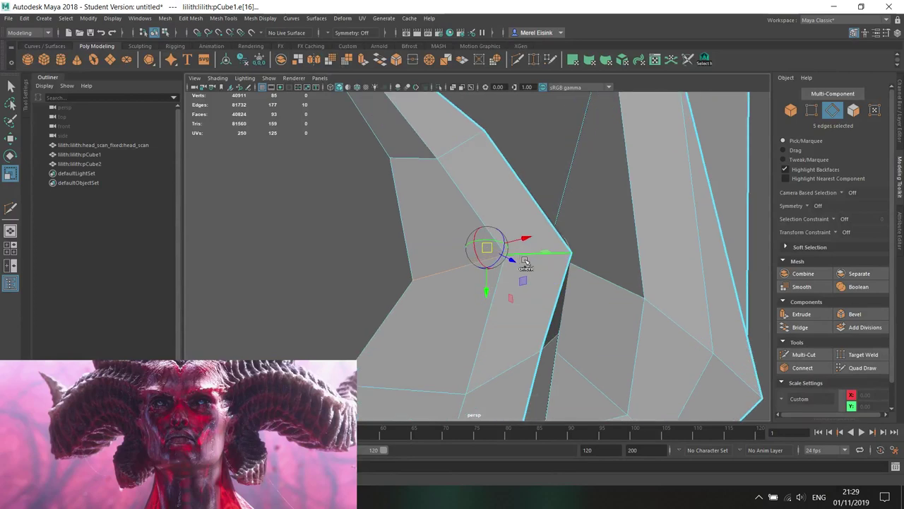
drag(483, 208, 488, 308)
key(w)
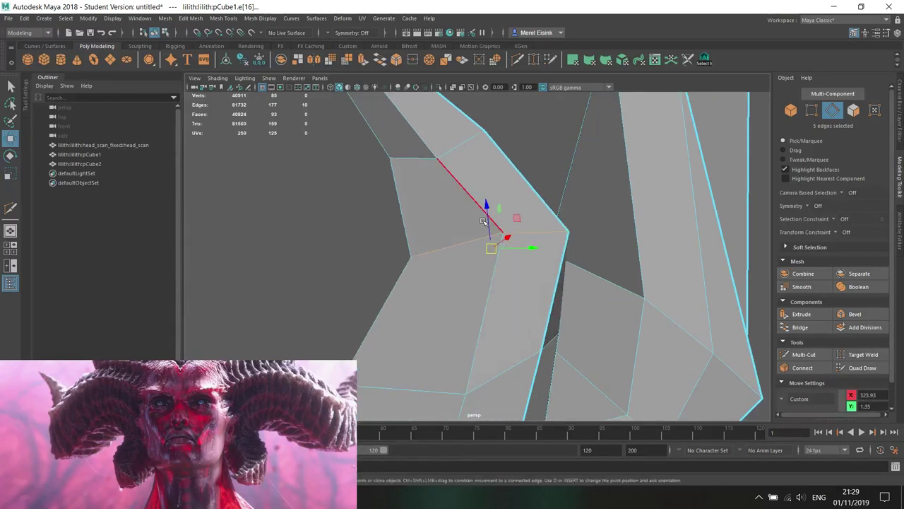
key(e)
mouse_move(501, 244)
alt+mouse_down()
mouse_move(452, 238)
mouse_move(511, 246)
alt+mouse_up()
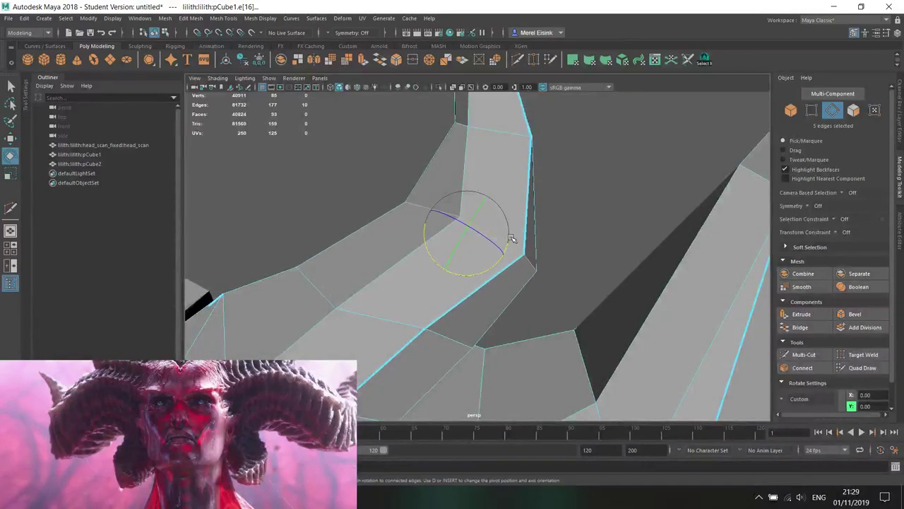
- Adjust the vertex on the middle horn's upper surface below the bend
scroll(511, 238, down, 3)
right_drag(394, 291, 334, 228)
key(w)
click(393, 281)
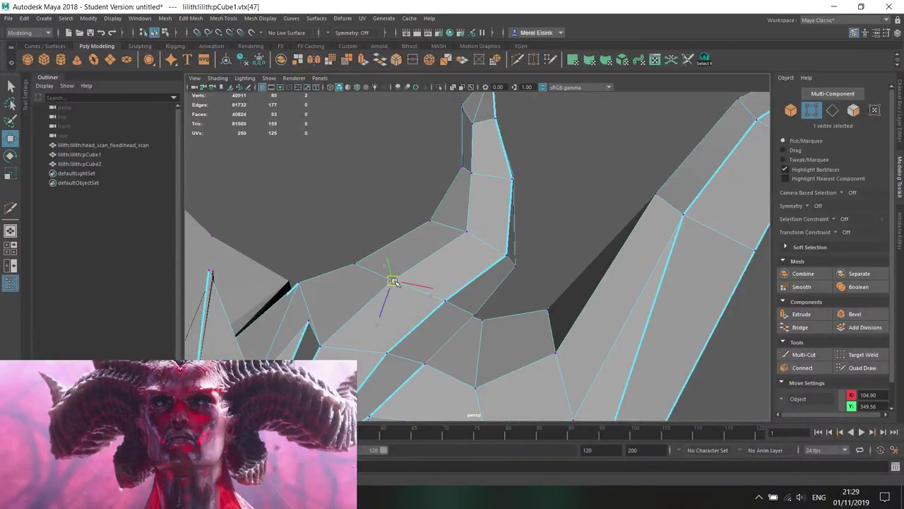
- Lower and adjust the tip vertex of the outer crown spike beside the middle horn
scroll(392, 282, down, 6)
alt+drag(456, 275, 481, 225)
scroll(467, 210, up, 5)
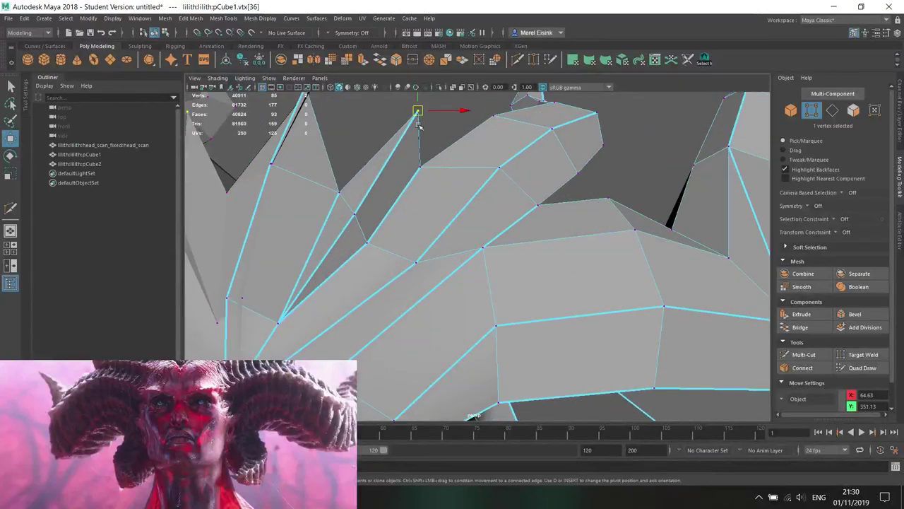
drag(417, 113, 421, 140)
alt+drag(452, 208, 493, 203)
drag(454, 147, 448, 144)
alt+drag(528, 154, 543, 228)
scroll(570, 205, down, 5)
alt+drag(502, 265, 531, 162)
scroll(489, 240, up, 3)
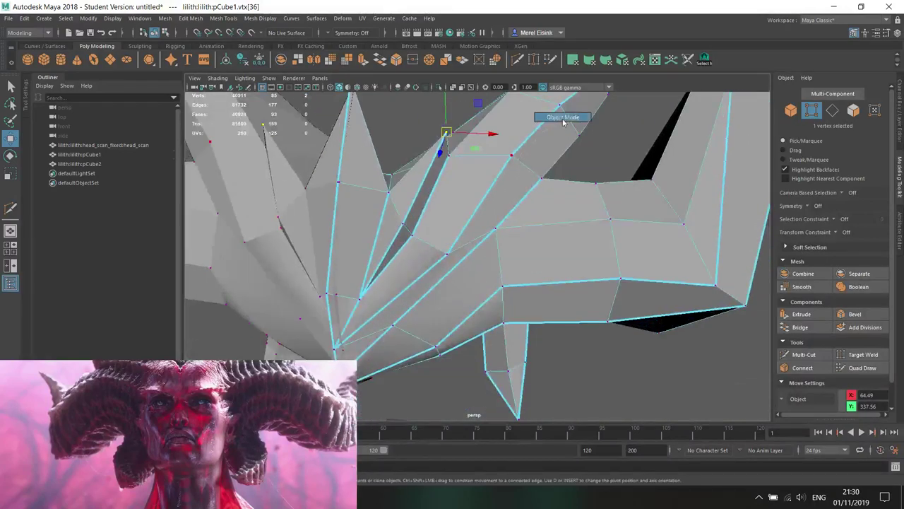
- Select the whole horn mesh, set its normals to face, and harden its edges
right_drag(563, 121, 563, 119)
scroll(509, 212, down, 5)
alt+drag(423, 304, 468, 254)
click(255, 295)
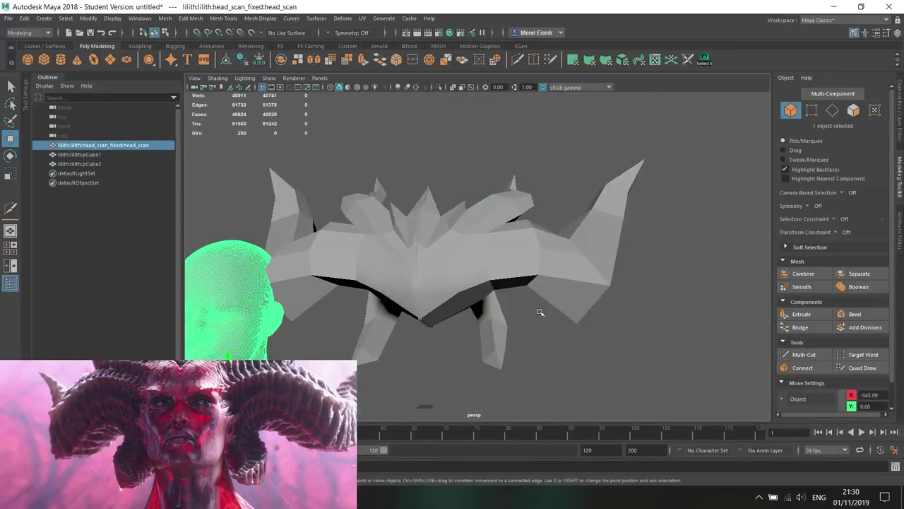
alt+drag(683, 229, 608, 268)
click(471, 305)
scroll(472, 305, down, 2)
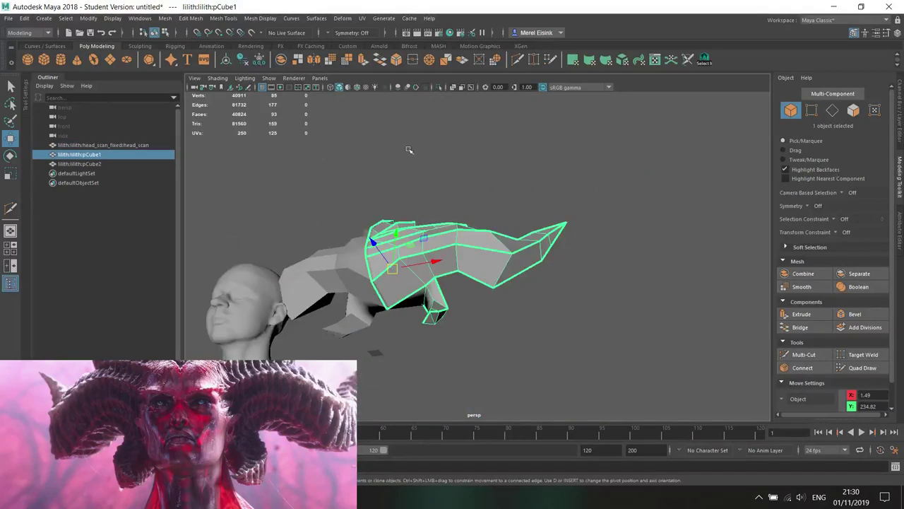
click(225, 18)
mouse_move(266, 19)
click(274, 71)
alt+drag(339, 185, 401, 289)
click(263, 21)
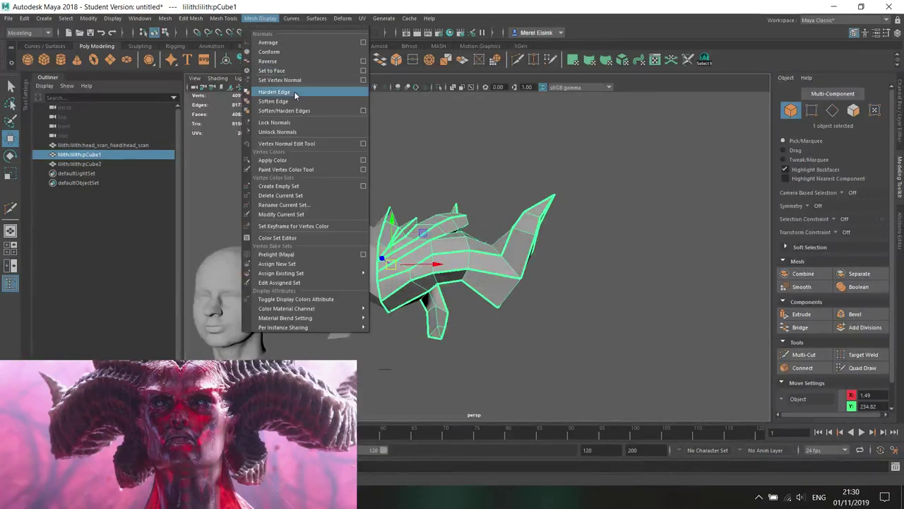
click(293, 92)
- Select the edge loop along the horn mesh's mirror seam and scale it to straighten the seam
key(e)
alt+middle_drag(410, 327, 456, 278)
scroll(455, 277, up, 4)
mouse_move(491, 294)
alt+mouse_down()
mouse_move(563, 281)
mouse_move(486, 284)
alt+mouse_up()
right_drag(404, 199, 402, 172)
click(278, 178)
double_click(278, 178)
scroll(277, 179, down, 4)
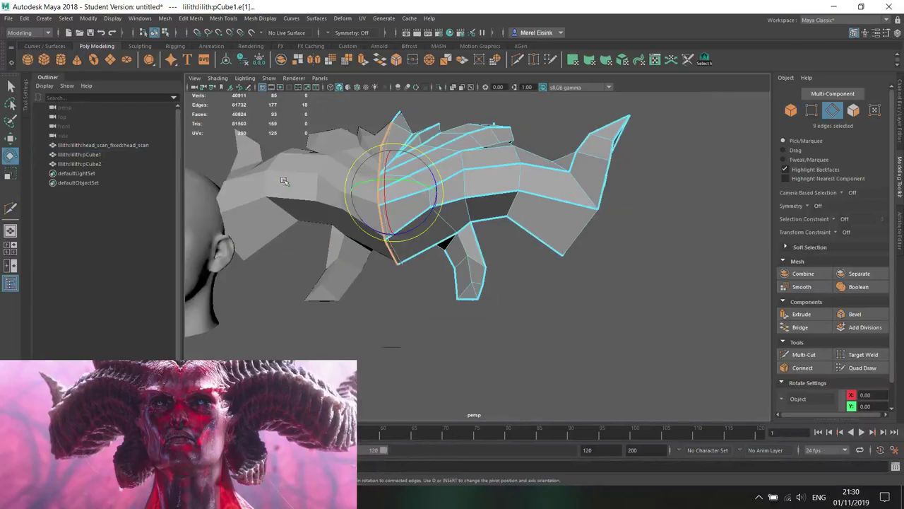
key(r)
alt+drag(404, 199, 45, 242)
click(786, 399)
click(804, 404)
alt+drag(351, 263, 331, 201)
key(w)
- Select the edge loops along both sides of the small horn and crease them
scroll(450, 225, down, 2)
alt+drag(477, 272, 641, 257)
scroll(492, 230, up, 5)
right_drag(522, 224, 523, 201)
click(558, 253)
alt+drag(553, 247, 562, 225)
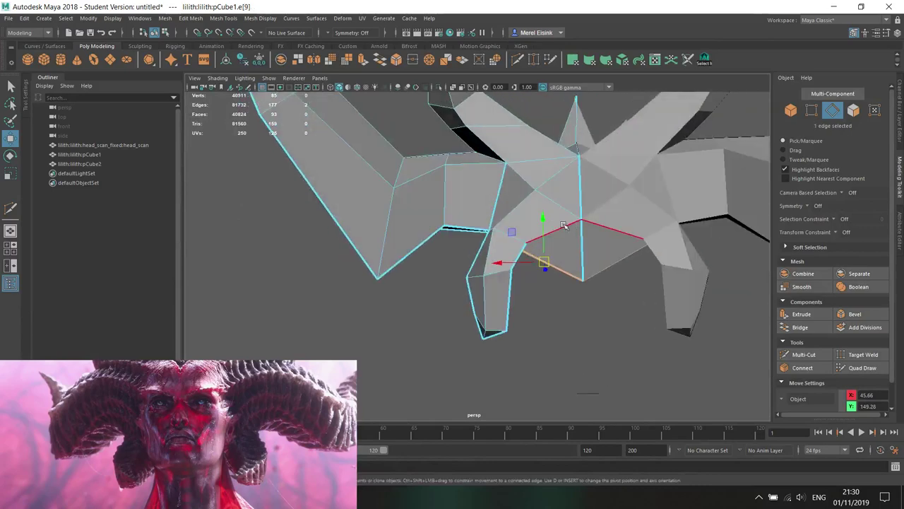
alt+drag(522, 178, 456, 249)
click(505, 249)
shift+double_click(453, 246)
click(230, 19)
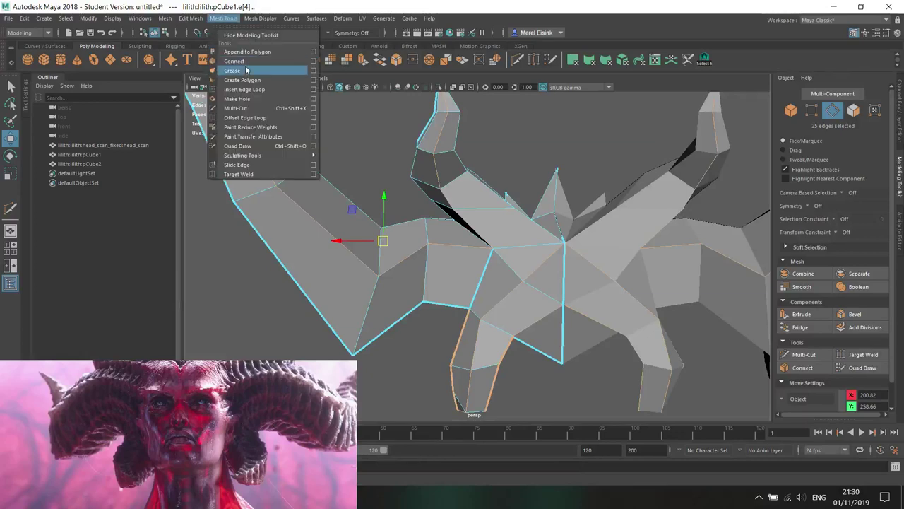
click(251, 70)
- Adjust individual vertices on the crown's back and around the small horn's base
alt+drag(536, 267, 543, 264)
key(w)
right_drag(504, 246, 463, 246)
alt+drag(473, 251, 518, 249)
click(520, 262)
click(482, 285)
alt+drag(483, 287, 469, 302)
click(487, 333)
drag(486, 334, 398, 357)
- Return the head scan beneath the horns by setting its Translate X to 0
right_drag(404, 228, 449, 214)
scroll(449, 216, down, 5)
alt+drag(431, 223, 472, 218)
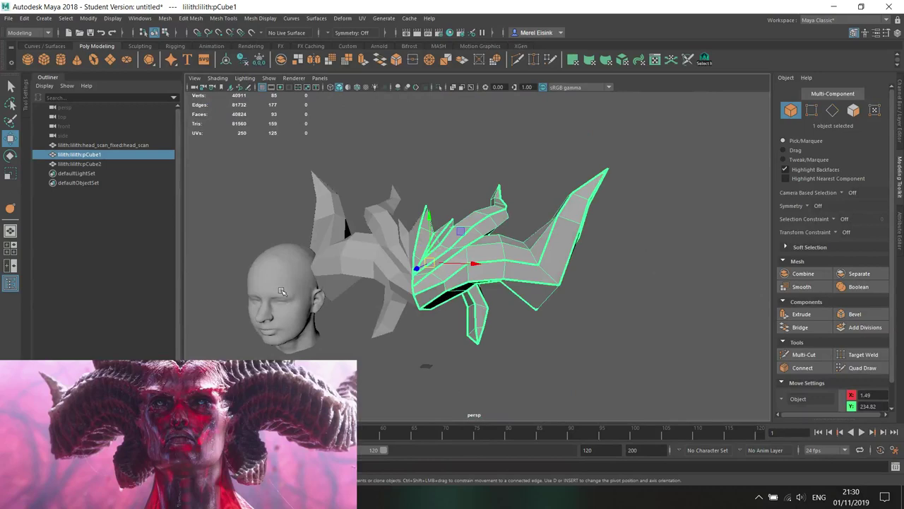
click(280, 292)
click(900, 106)
text(0)
key(Return)
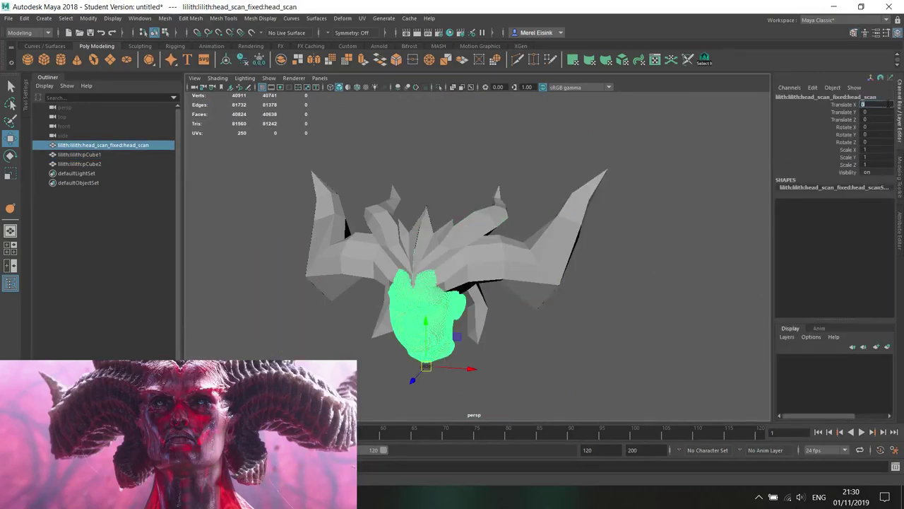
key(f)
- Reposition a vertex of the horn mesh where its side ridge meets the head
click(612, 170)
key(f)
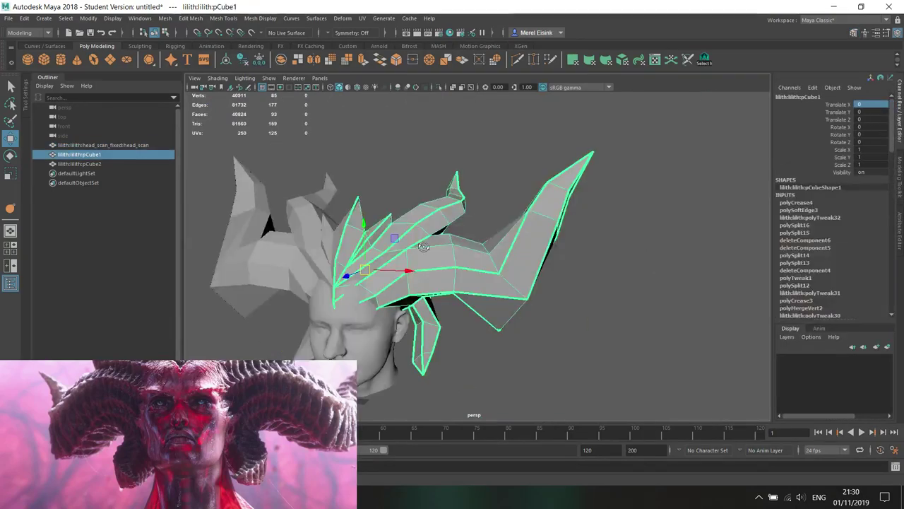
alt+drag(459, 249, 402, 252)
alt+middle_drag(402, 252, 430, 224)
scroll(430, 224, up, 6)
alt+drag(430, 224, 394, 215)
right_drag(394, 215, 327, 214)
alt+drag(439, 299, 396, 284)
alt+drag(398, 286, 301, 265)
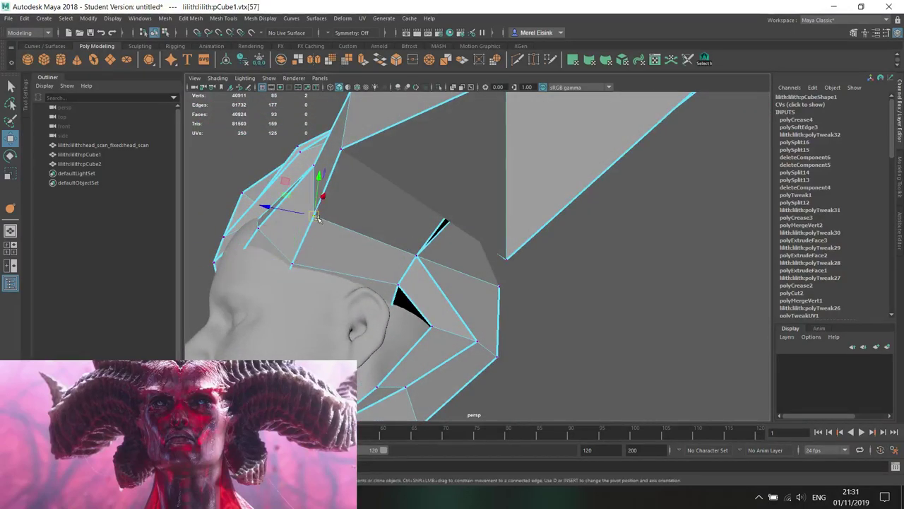
alt+drag(317, 221, 417, 289)
scroll(472, 265, up, 3)
click(319, 185)
drag(318, 191, 548, 233)
- Select the cross-section edge loop of the small horn behind the ear and move it
right_drag(549, 233, 550, 214)
click(555, 256)
key(e)
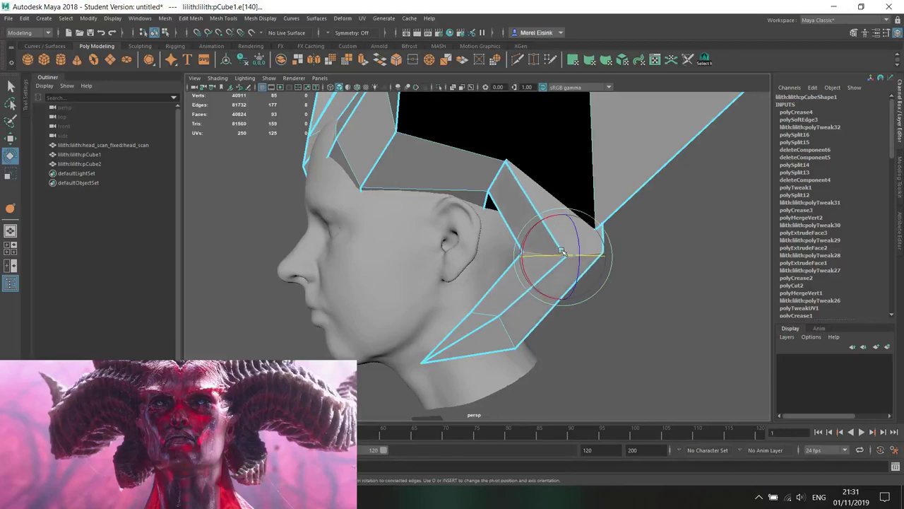
key(w)
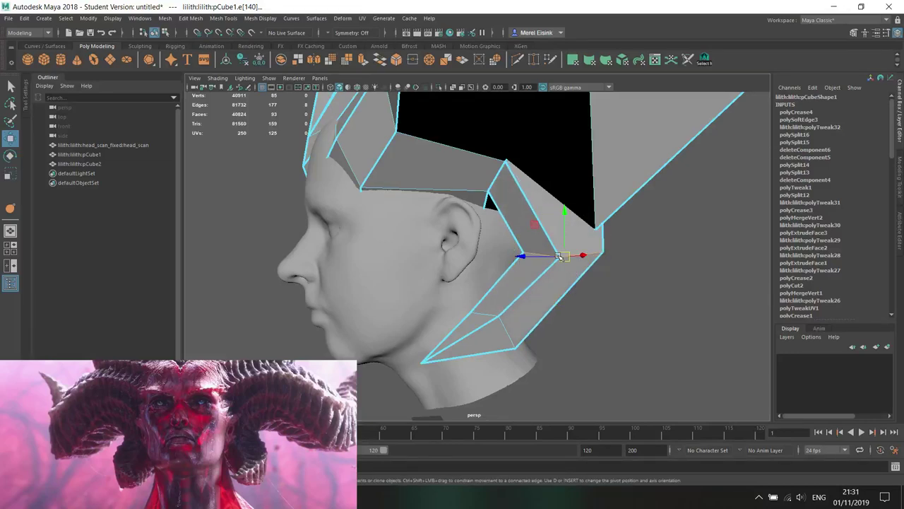
drag(567, 260, 484, 214)
click(449, 300)
alt+drag(451, 301, 544, 266)
key(w)
key(e)
- Nudge individual vertices around the small horn's base
right_drag(491, 178, 446, 178)
scroll(480, 208, up, 3)
click(488, 246)
key(w)
mouse_move(487, 247)
mouse_down()
mouse_move(461, 255)
mouse_move(489, 246)
mouse_up()
click(492, 249)
- Select a group of vertices at the small horn's bend and reposition them to refine its curve
drag(546, 144, 509, 268)
mouse_move(521, 213)
mouse_down()
mouse_move(497, 213)
mouse_move(517, 229)
mouse_up()
key(ctrl+z)
drag(517, 231, 489, 162)
alt+drag(519, 214, 510, 218)
click(516, 221)
key(r)
alt+drag(547, 239, 447, 221)
- Adjust the vertices where the small horn joins the crown's underside
right_drag(521, 203, 449, 178)
scroll(452, 182, down, 3)
click(481, 159)
click(477, 149)
alt+drag(476, 150, 524, 145)
key(w)
click(494, 226)
alt+drag(496, 228, 472, 267)
- Shape the lower part of the small horn by moving its vertices near the tip
click(440, 238)
alt+drag(441, 238, 424, 225)
drag(453, 271, 440, 252)
drag(434, 344, 423, 297)
drag(574, 298, 513, 348)
drag(523, 304, 523, 305)
- Select the edge loop around the small horn's base for scaling
alt+drag(524, 304, 529, 248)
right_drag(531, 244, 531, 208)
click(527, 212)
alt+drag(526, 212, 544, 248)
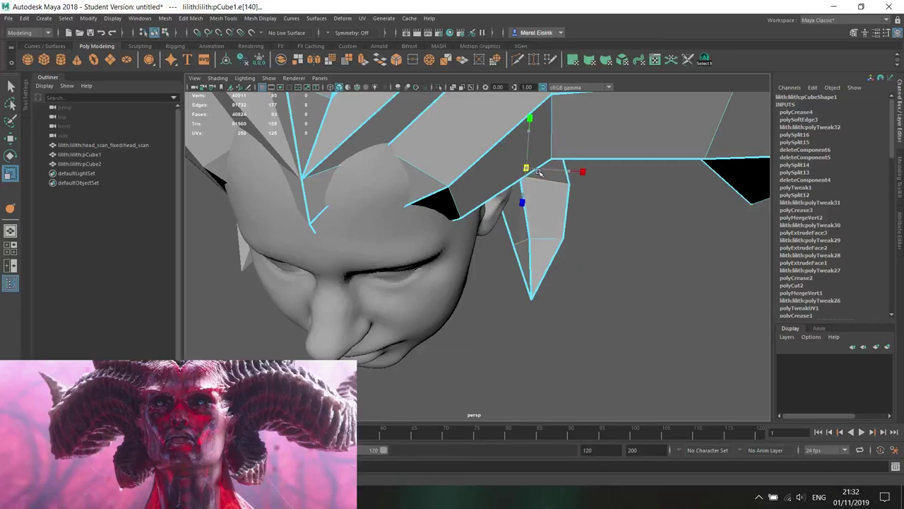
- Move the vertex at the lowest corner of the large horn's outer bend to refine its silhouette
alt+drag(514, 214, 470, 221)
right_drag(470, 222, 434, 222)
key(w)
click(527, 221)
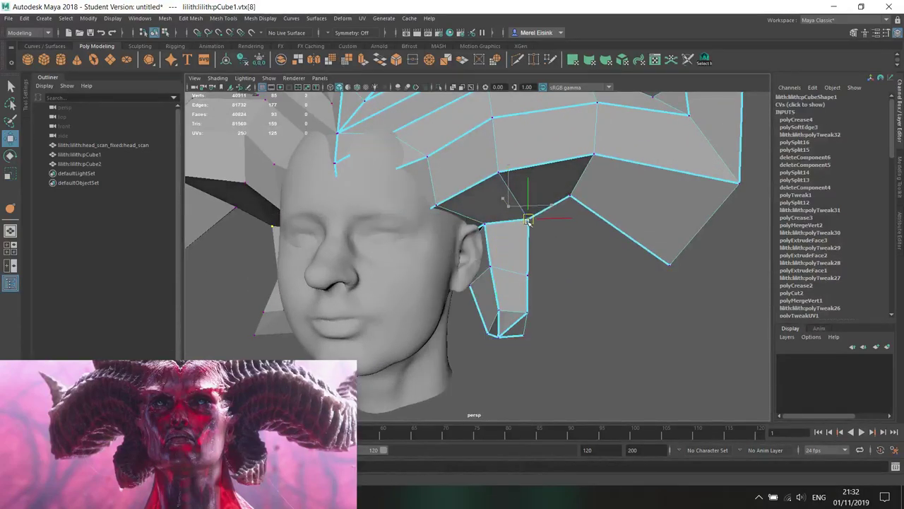
scroll(521, 216, down, 5)
alt+drag(556, 272, 551, 275)
drag(574, 276, 612, 253)
click(613, 267)
mouse_move(600, 224)
alt+mouse_down()
mouse_move(613, 259)
mouse_move(611, 239)
alt+mouse_up()
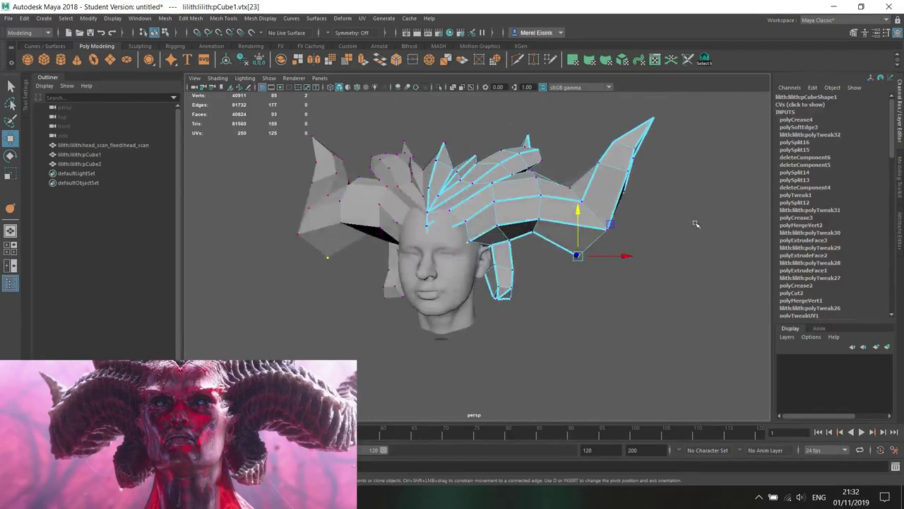
- Select the vertices of the large horn's upper section and reposition the tip
click(595, 229)
alt+drag(590, 229, 593, 192)
alt+drag(661, 191, 629, 186)
key(r)
key(w)
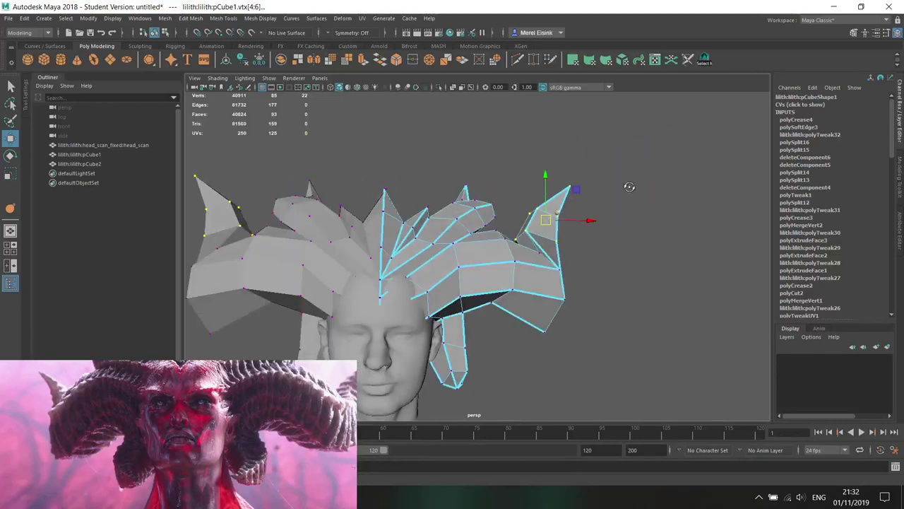
alt+right_drag(629, 186, 579, 222)
alt+drag(579, 222, 542, 252)
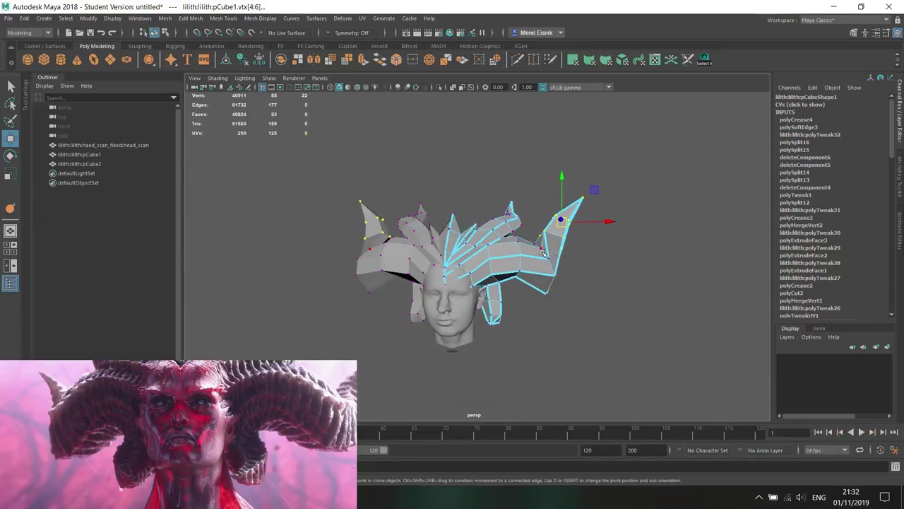
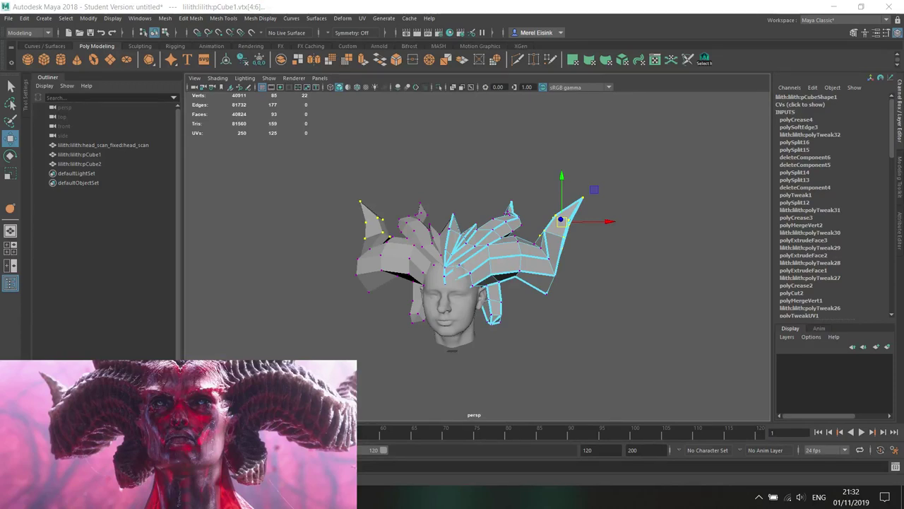
- Reselect the horn mesh and pick a vertex at the front of the crown
alt+drag(517, 337, 397, 262)
scroll(509, 337, up, 5)
right_drag(416, 228, 382, 232)
click(382, 243)
click(445, 229)
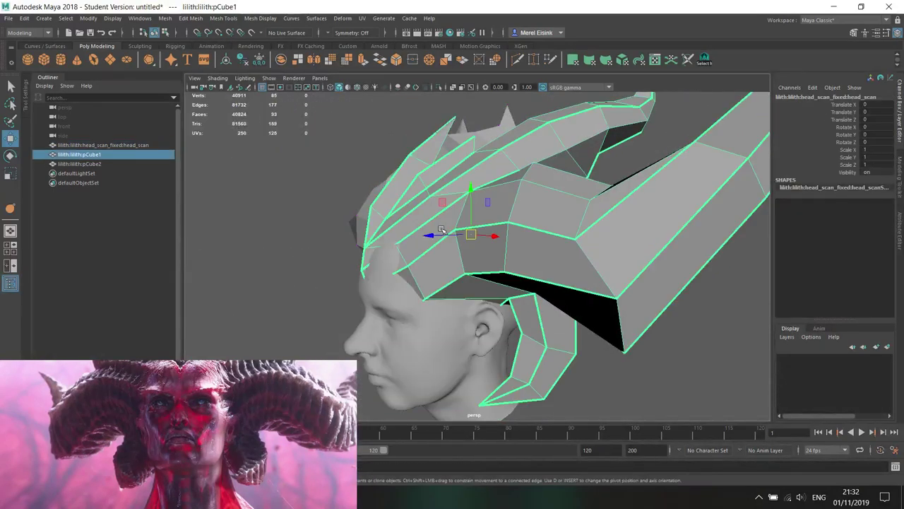
right_drag(440, 195, 407, 218)
click(399, 245)
alt+drag(400, 246, 449, 284)
- Turn on soft selection and move the vertex on the large horn's top edge beside the inner horn
key(b)
alt+middle_drag(449, 284, 480, 233)
alt+drag(479, 233, 522, 195)
right_click(535, 192)
click(522, 173)
drag(521, 146, 543, 200)
alt+middle_drag(543, 199, 549, 157)
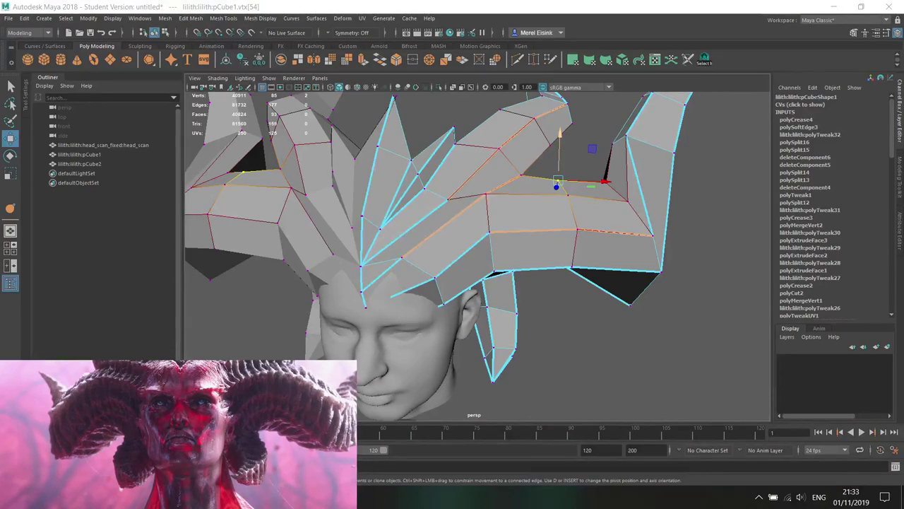
alt+right_drag(540, 212, 488, 250)
mouse_move(487, 250)
alt+mouse_down()
mouse_move(496, 238)
mouse_move(505, 248)
mouse_move(487, 249)
mouse_move(526, 249)
mouse_move(493, 246)
alt+mouse_up()
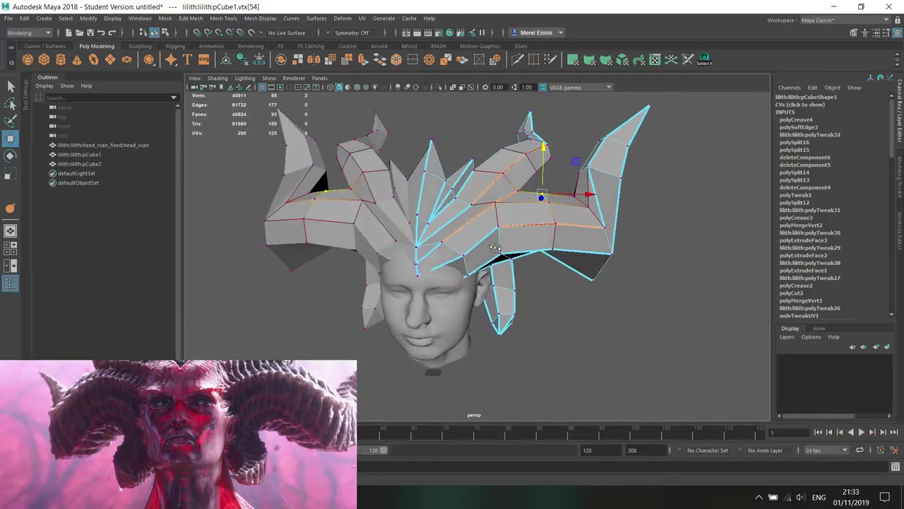
- Select cross-section edge loops on the inner horn and adjust the soft selection falloff radius
alt+middle_drag(566, 171, 545, 219)
scroll(546, 218, up, 5)
right_drag(502, 157, 502, 133)
double_click(541, 137)
double_click(560, 165)
key(b)
middle_drag(529, 132, 542, 145)
key(e)
alt+drag(553, 149, 631, 199)
- Select the edge loops around the large horn's outer bend and move them with soft selection
double_click(651, 189)
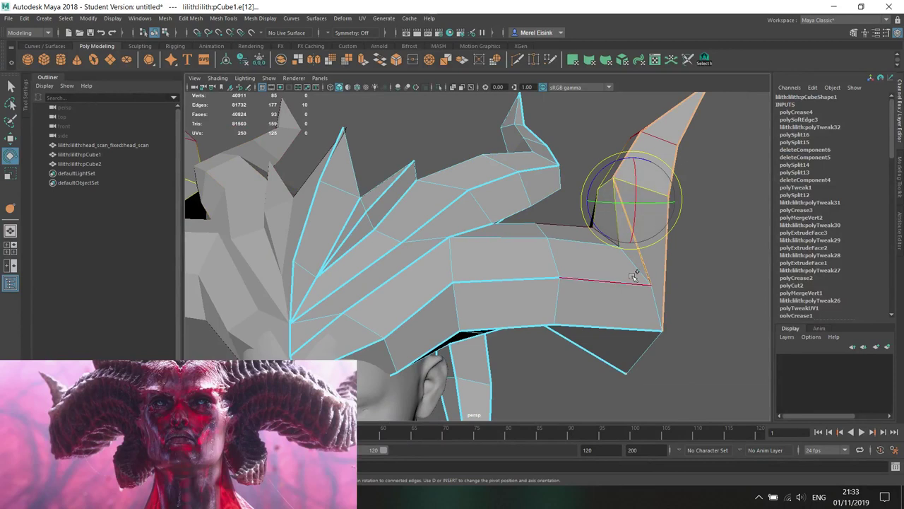
shift+double_click(656, 303)
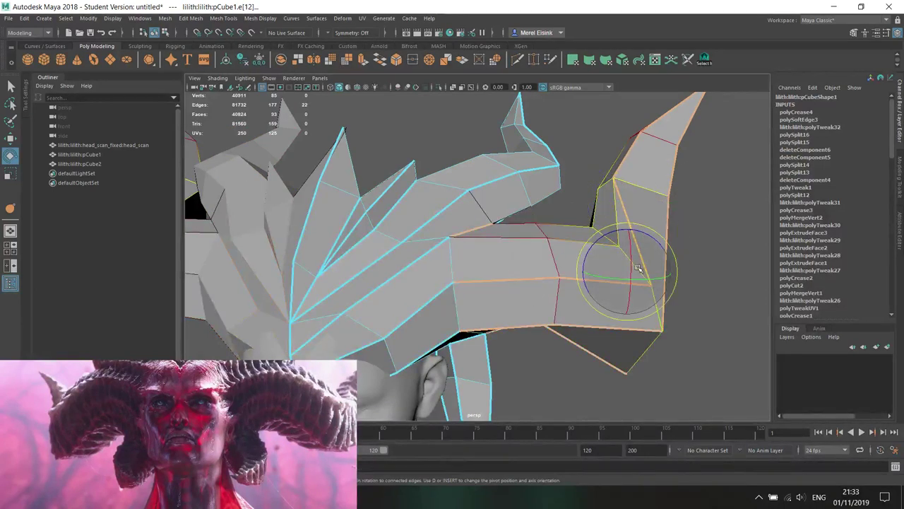
key(w)
drag(671, 272, 690, 273)
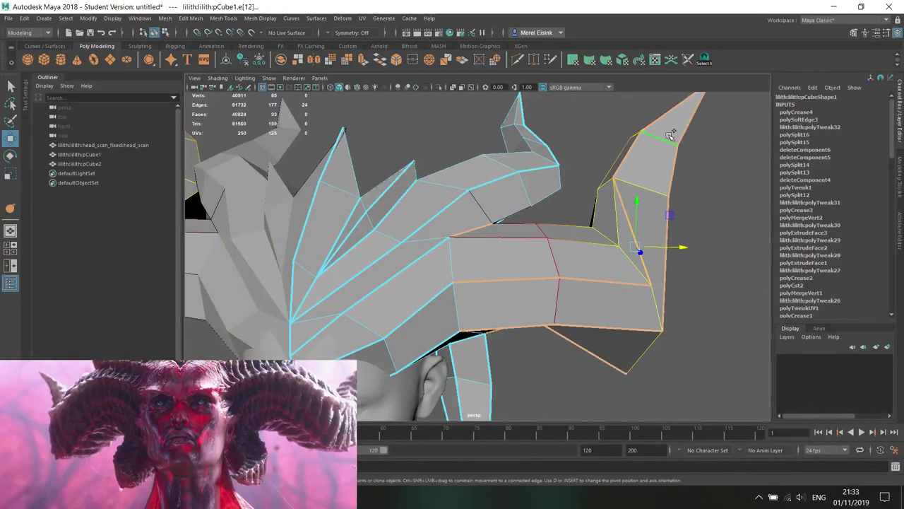
alt+drag(664, 152, 683, 134)
drag(670, 220, 539, 192)
key(e)
- Select an edge at the large horn's outer corner and change the soft selection falloff radius
click(563, 259)
alt+drag(563, 260, 520, 267)
key(w)
key(b)
drag(459, 302, 436, 303)
key(e)
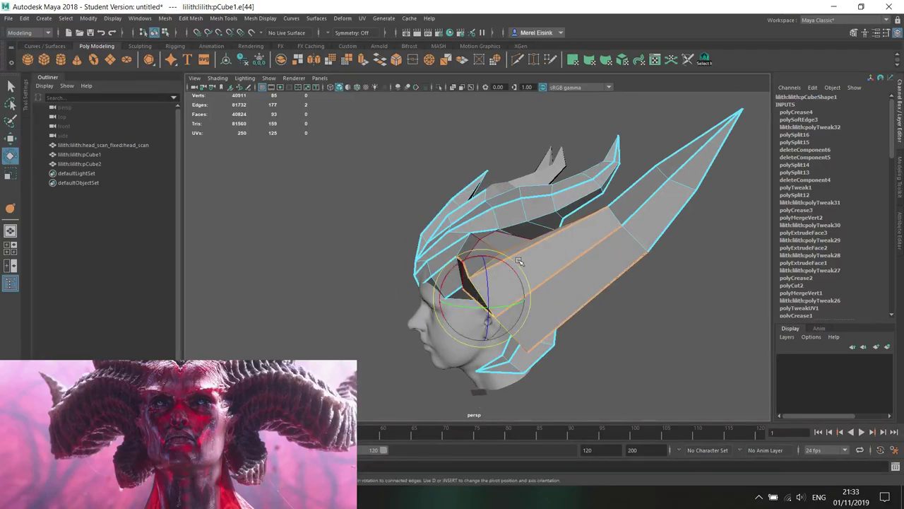
- Move the cross-section edge loop at the base of the large horn's upward tip with soft selection
alt+drag(523, 268, 584, 304)
scroll(585, 296, up, 4)
alt+middle_drag(590, 286, 534, 292)
alt+drag(534, 293, 507, 326)
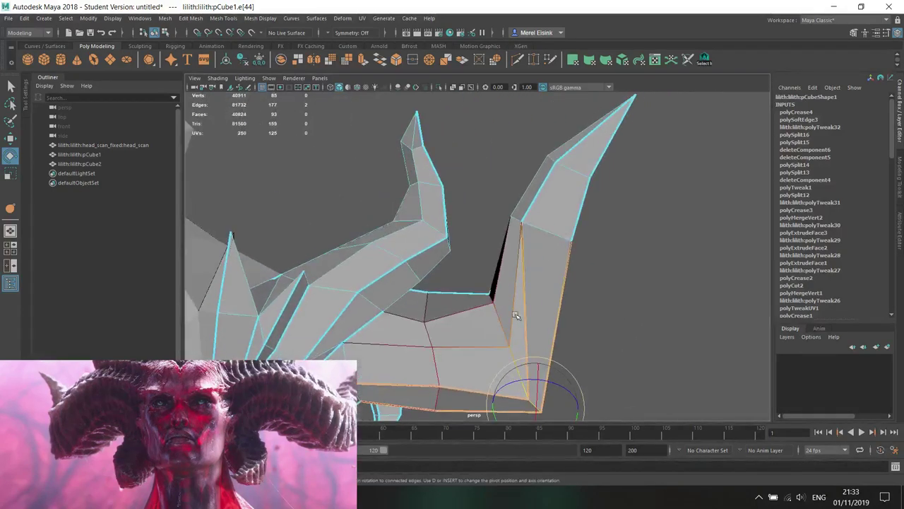
click(561, 226)
key(w)
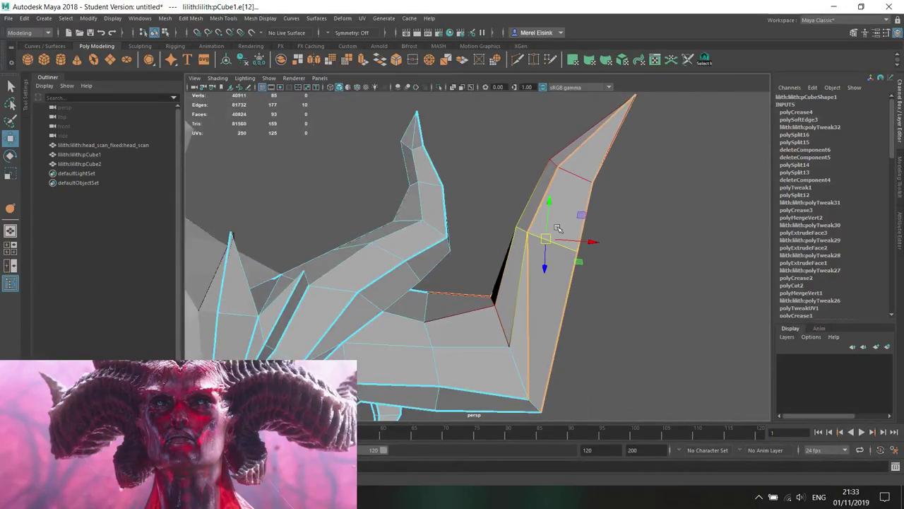
mouse_move(547, 240)
mouse_down()
mouse_move(526, 270)
mouse_move(544, 247)
mouse_up()
- Adjust the soft selection falloff and select another edge on the large horn's upper section
scroll(531, 267, down, 8)
scroll(527, 270, up, 5)
click(559, 247)
key(b)
drag(606, 242, 537, 297)
click(581, 267)
- Move a single vertex at the large horn's outer front corner with soft selection
right_drag(510, 306, 466, 304)
click(516, 325)
alt+drag(519, 326, 444, 324)
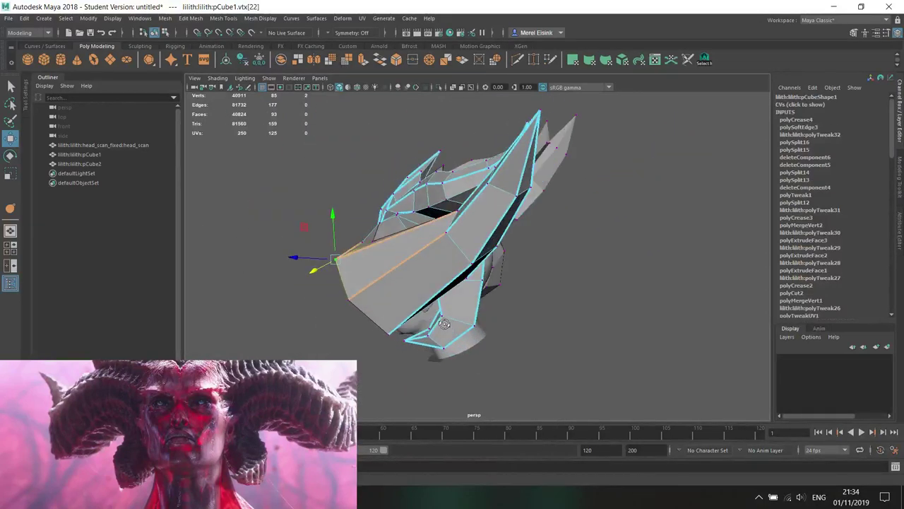
drag(335, 259, 448, 283)
- Rotate the vertices at the inner horn's tip with soft selection to bend it
alt+middle_drag(447, 282, 449, 378)
scroll(494, 233, up, 4)
alt+drag(494, 233, 456, 228)
key(e)
drag(546, 175, 544, 160)
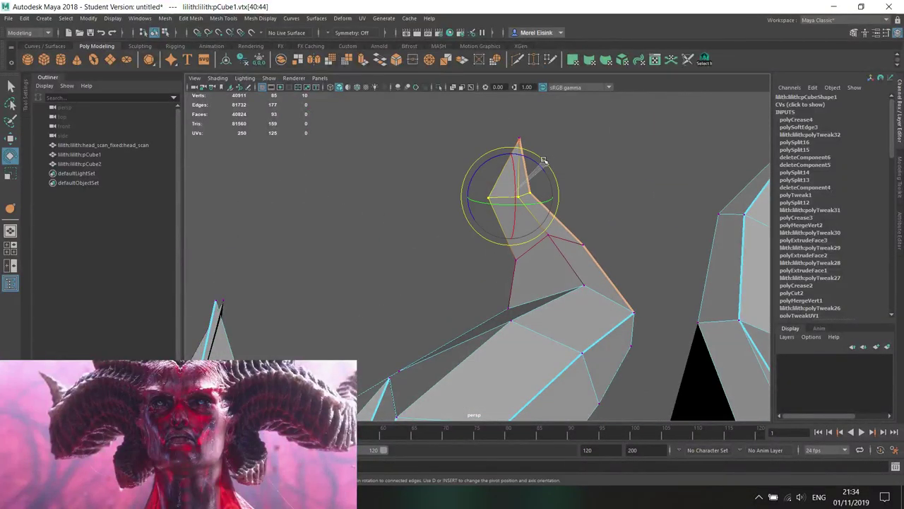
scroll(542, 167, down, 5)
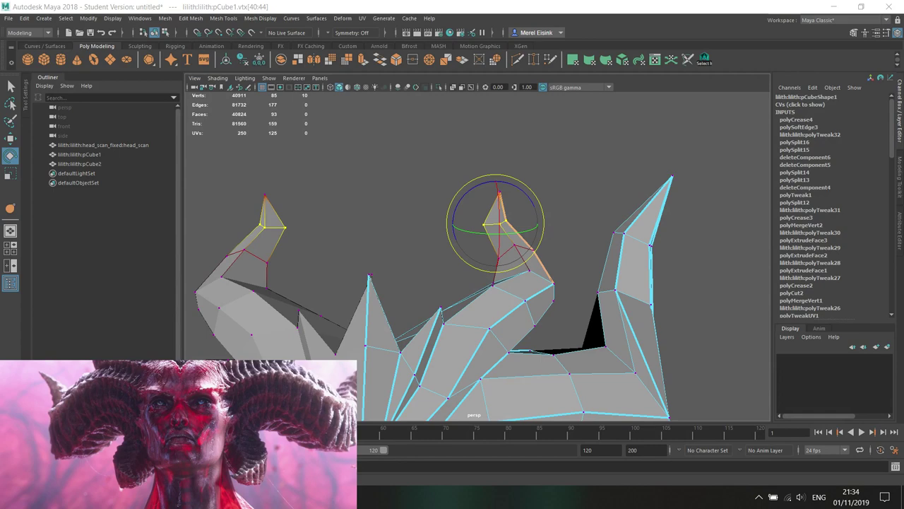
- Turn off soft selection, select the edge loop along the inner horn's upper side and activate the Crease tool
alt+middle_drag(491, 212, 516, 128)
scroll(516, 128, down, 4)
alt+drag(583, 218, 502, 247)
scroll(537, 211, up, 4)
right_drag(479, 235, 498, 169)
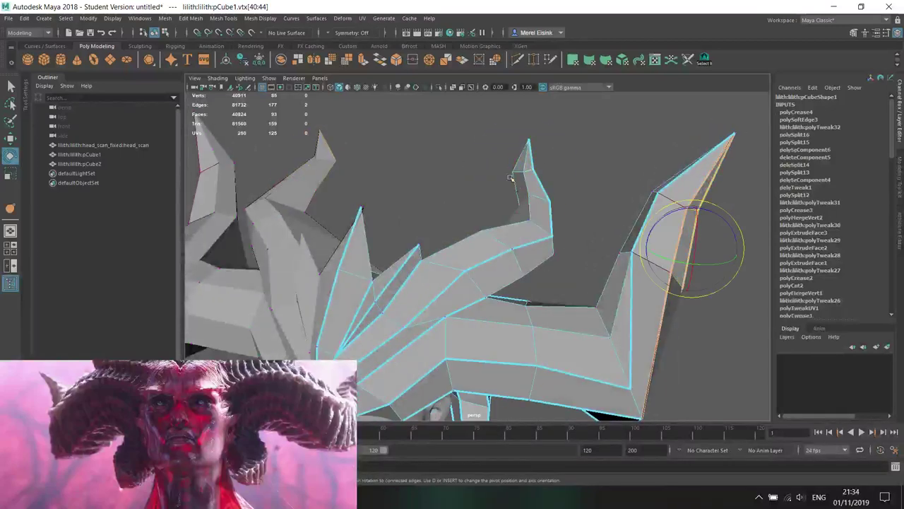
double_click(521, 222)
key(ctrl+z)
key(w)
key(b)
double_click(471, 239)
click(222, 18)
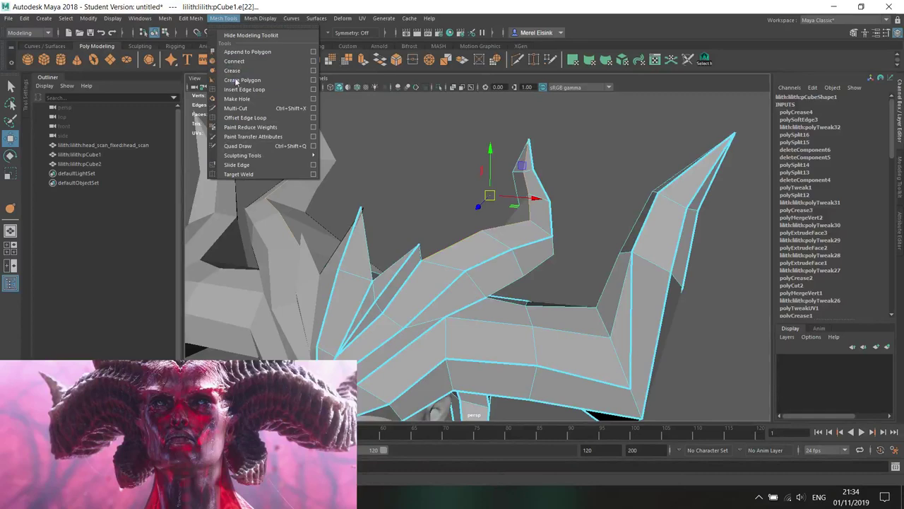
click(237, 76)
- Select the outline edges of the front crown spikes for creasing
alt+drag(587, 183, 561, 227)
click(560, 226)
double_click(555, 225)
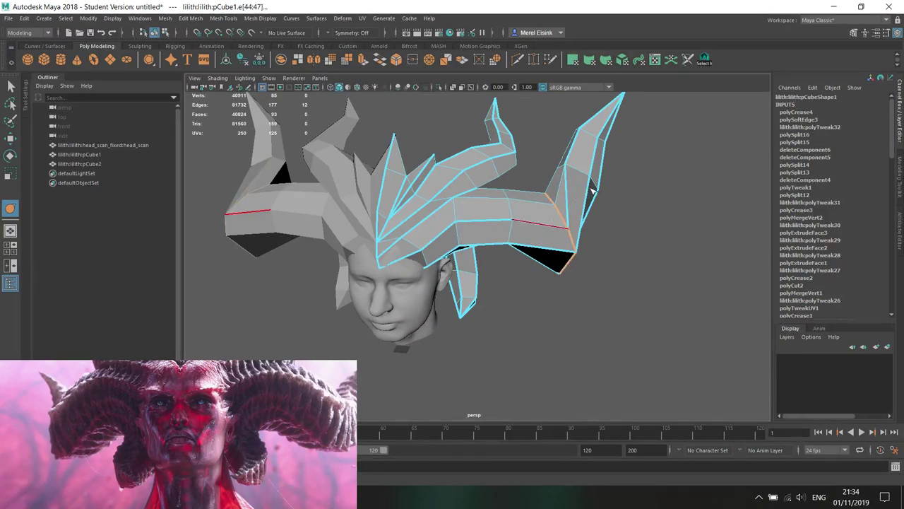
alt+drag(453, 266, 430, 253)
scroll(436, 244, up, 5)
scroll(452, 249, down, 3)
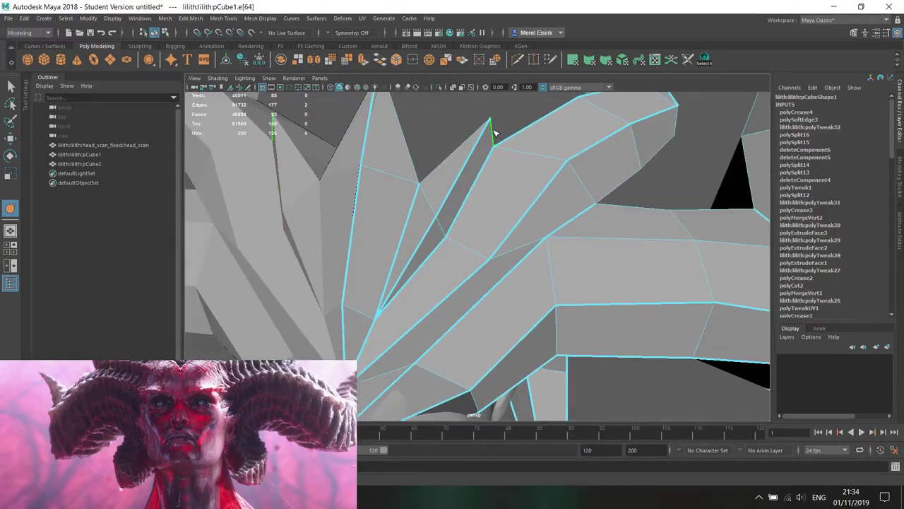
shift+click(452, 154)
alt+middle_drag(452, 153, 470, 233)
shift+click(417, 203)
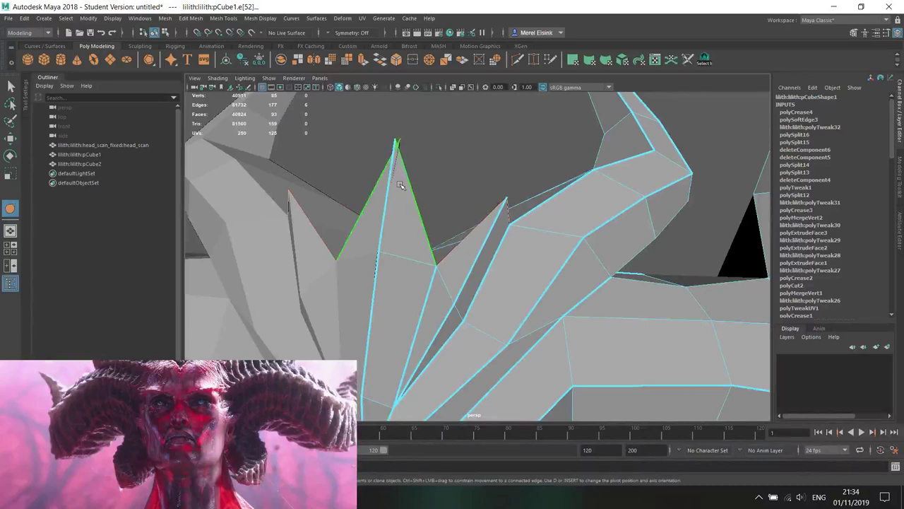
- Adjust the rear edges of the central crown spike near the symmetry seam and undo the last change
key(w)
click(386, 184)
scroll(414, 200, down, 5)
key(r)
drag(466, 220, 456, 265)
key(w)
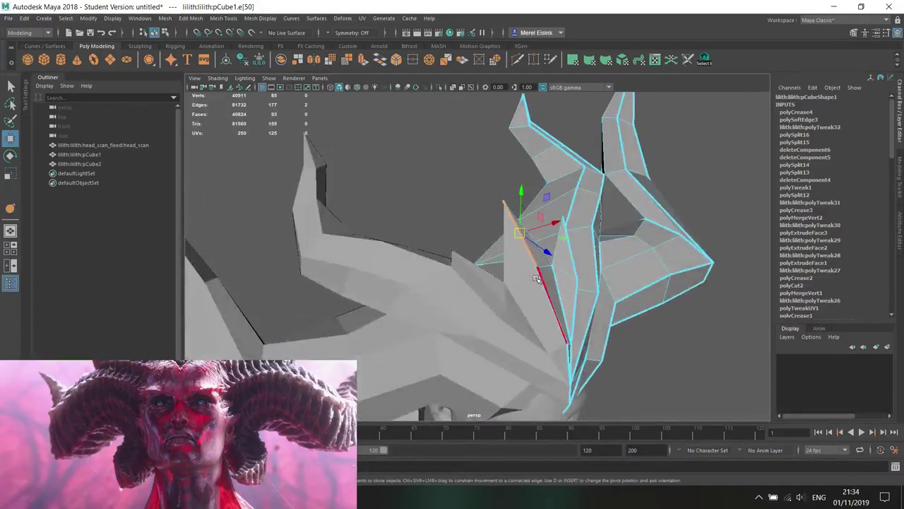
right_drag(591, 233, 646, 190)
scroll(645, 190, down, 2)
scroll(646, 190, down, 3)
alt+drag(646, 190, 604, 196)
drag(504, 281, 564, 281)
scroll(556, 281, up, 5)
key(ctrl+z)
- Delete the hidden inner face of the central crown spike at the symmetry seam, using wireframe display to reach it
right_drag(541, 177, 539, 192)
key(4)
click(515, 209)
click(510, 207)
key(5)
right_drag(572, 220, 572, 196)
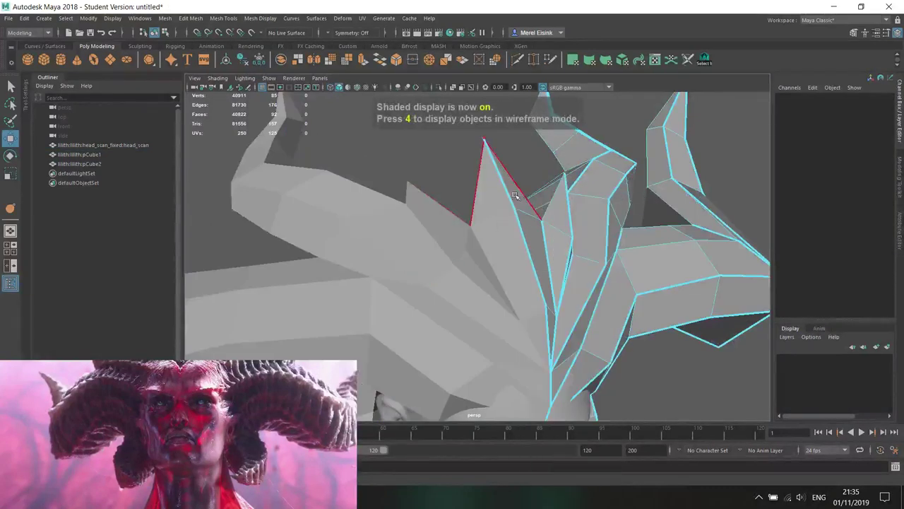
- Select the edge loop along the crown's centre seam and scale it sideways
double_click(521, 196)
mouse_move(520, 198)
alt+mouse_down()
mouse_move(509, 260)
mouse_move(502, 236)
alt+mouse_up()
key(r)
click(504, 274)
alt+drag(656, 246, 565, 223)
alt+middle_drag(566, 223, 540, 183)
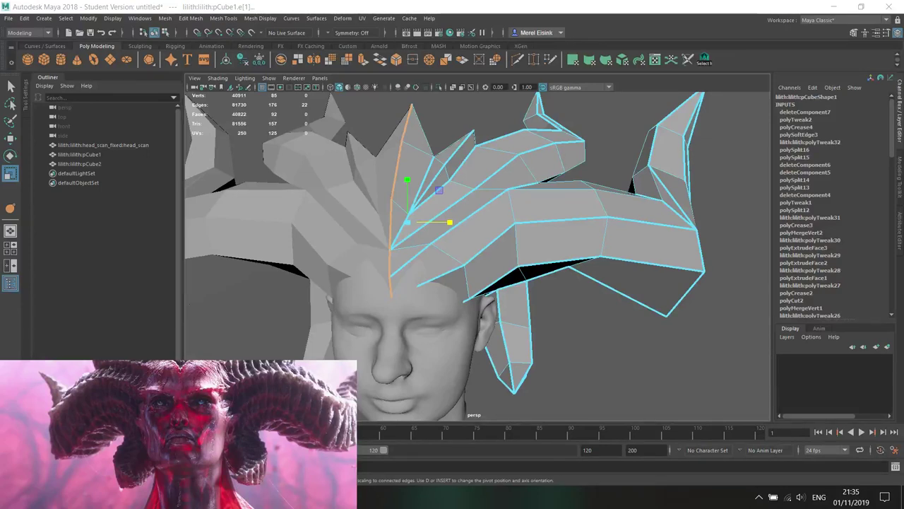
- Crease the edges along the large horn's upper ridge with the Crease tool
alt+drag(524, 230, 548, 282)
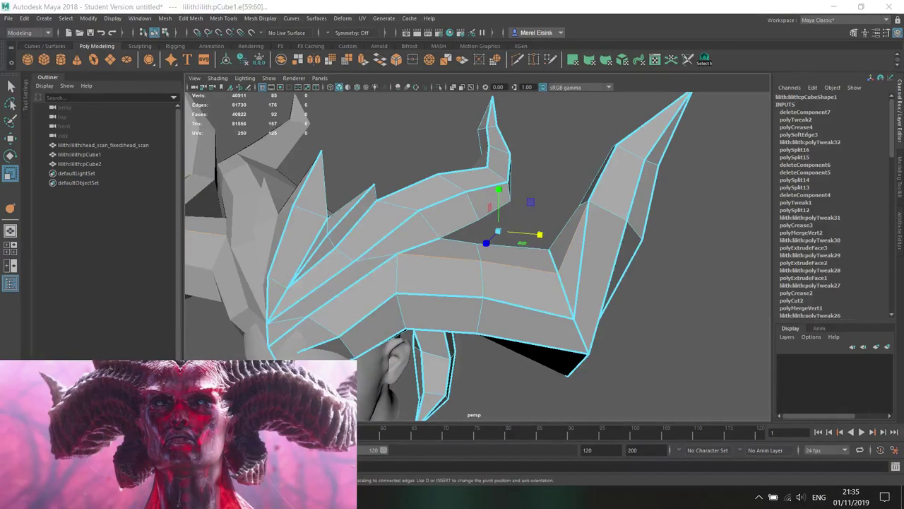
alt+drag(408, 194, 394, 178)
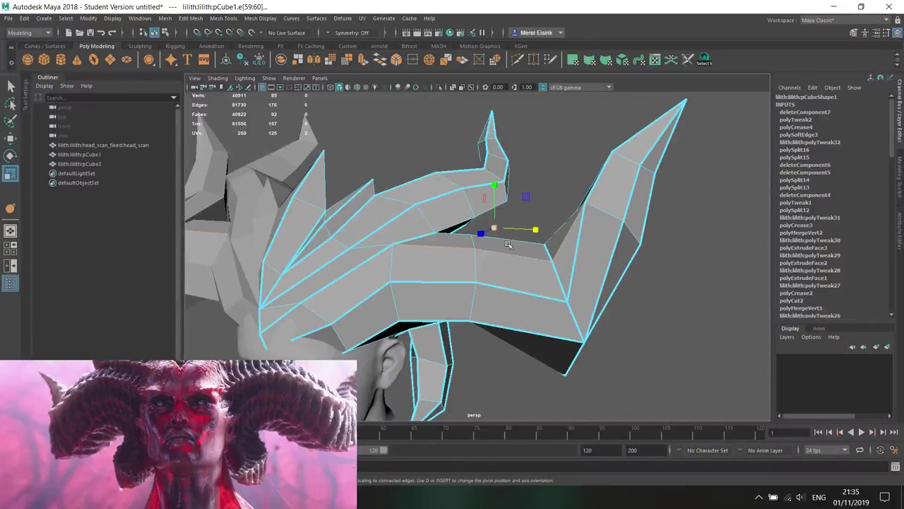
key(ctrl+z)
click(223, 20)
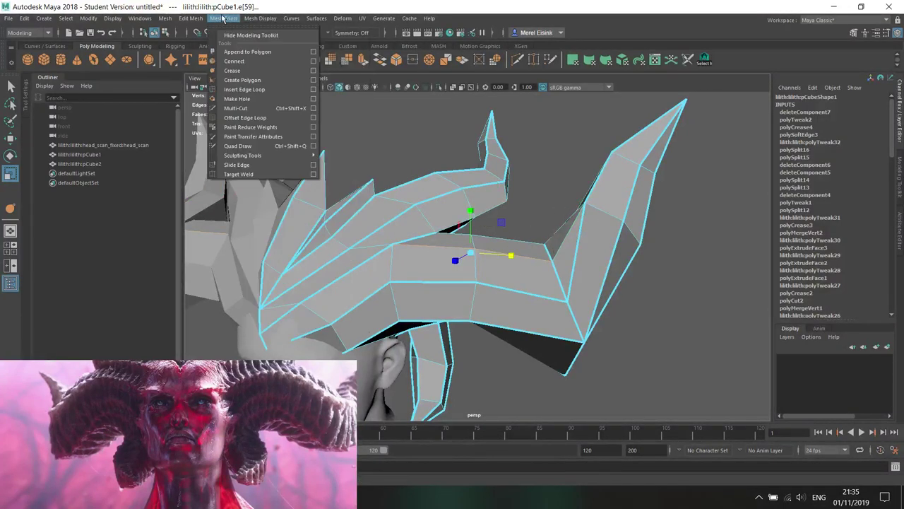
click(232, 71)
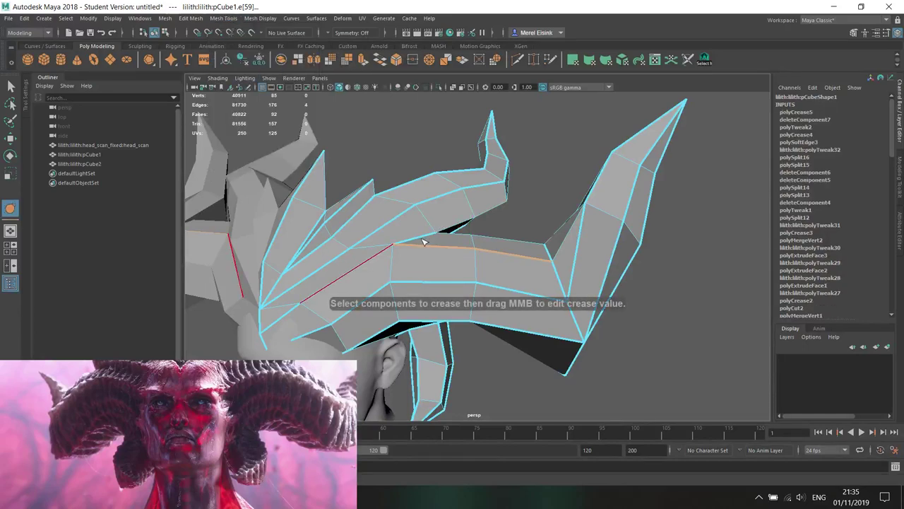
alt+drag(421, 246, 487, 235)
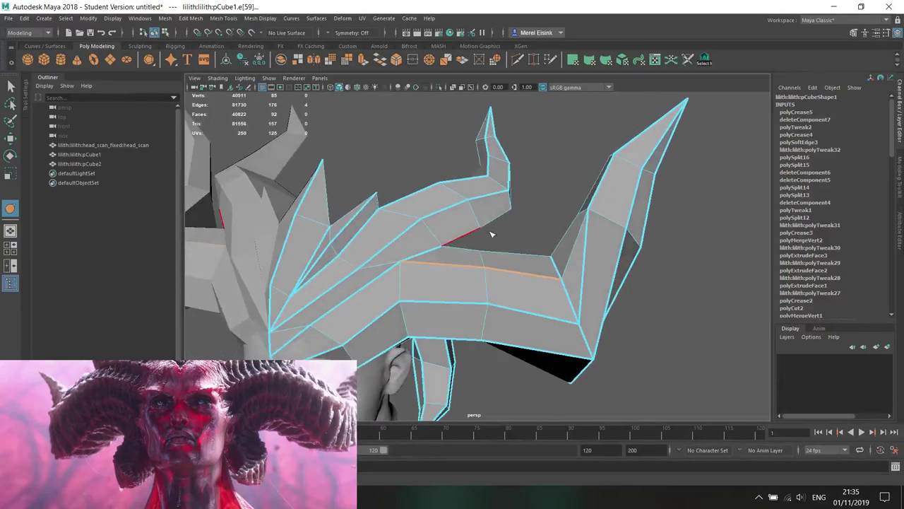
- Move the front edges at the middle and inner part of the large horn with soft selection to smooth its curve
alt+drag(620, 238, 552, 236)
scroll(552, 236, down, 5)
alt+drag(495, 237, 545, 244)
scroll(547, 234, up, 3)
right_click(547, 228)
right_drag(549, 247, 548, 195)
click(553, 250)
key(b)
drag(554, 250, 571, 258)
click(562, 255)
key(w)
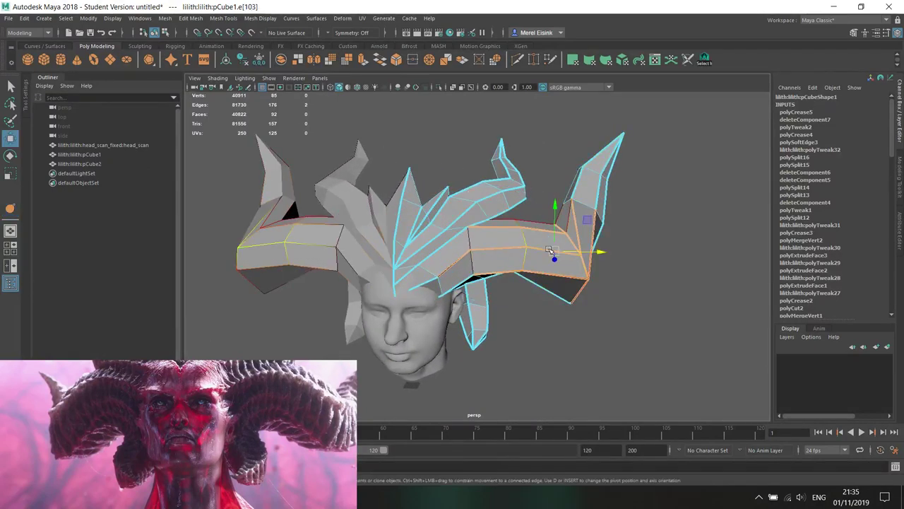
drag(555, 207, 555, 200)
click(470, 240)
mouse_move(465, 204)
mouse_down()
mouse_move(423, 218)
mouse_move(460, 218)
mouse_up()
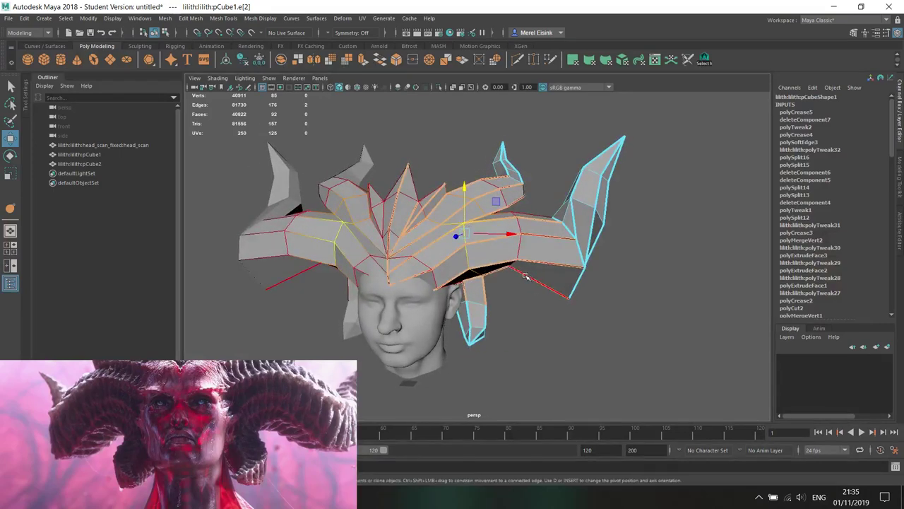
- Move the middle edge loop of the small lower horn outward with soft selection
alt+middle_drag(520, 294, 506, 273)
scroll(503, 277, up, 4)
right_drag(497, 226, 499, 185)
double_click(485, 281)
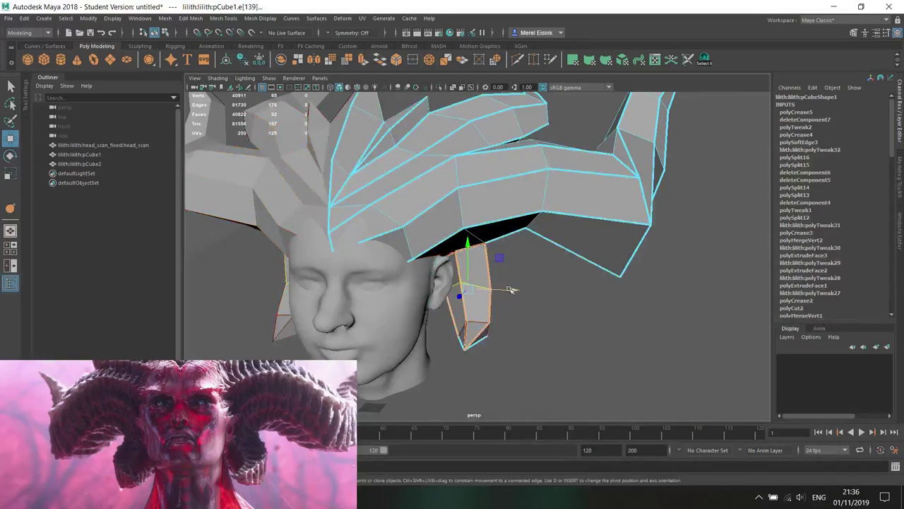
drag(510, 290, 528, 292)
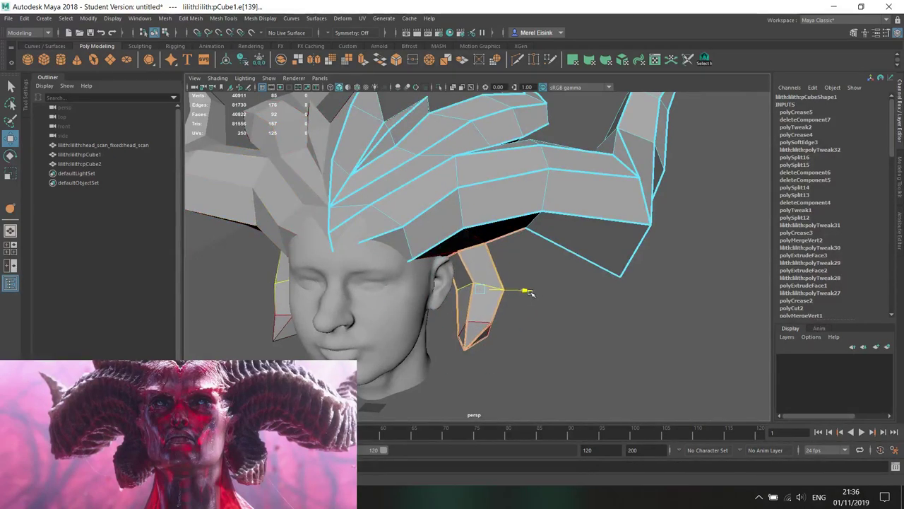
- Scale the edge at the small lower horn's base to make it wider, without soft selection
key(r)
drag(495, 290, 464, 214)
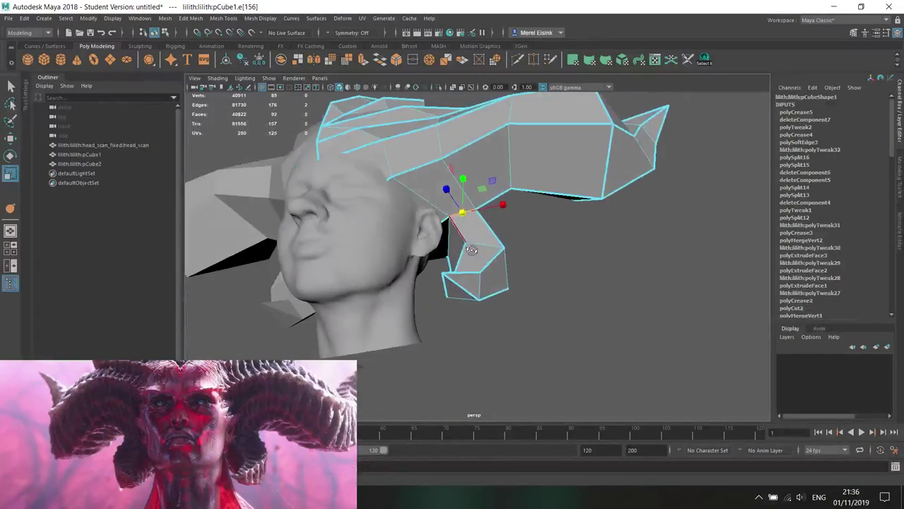
key(w)
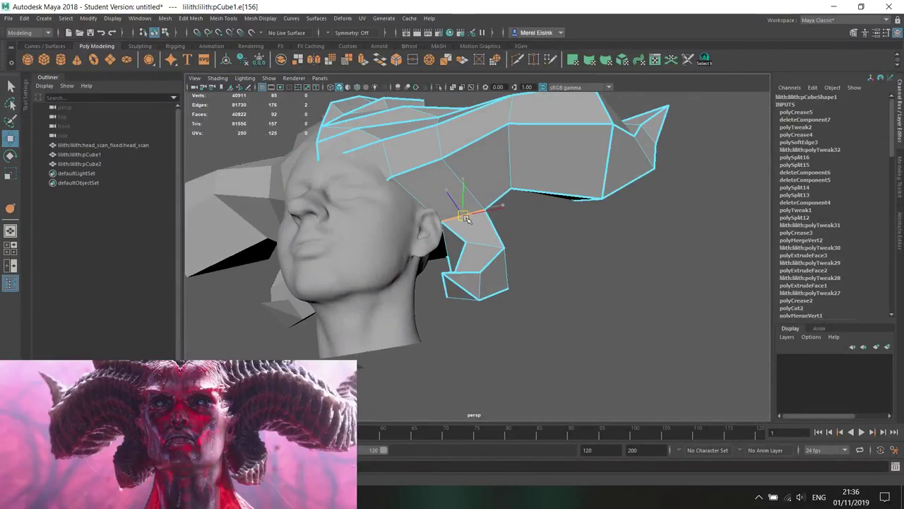
- Rotate the edge loop near the small lower horn's tip to follow its bend
alt+drag(488, 241, 488, 347)
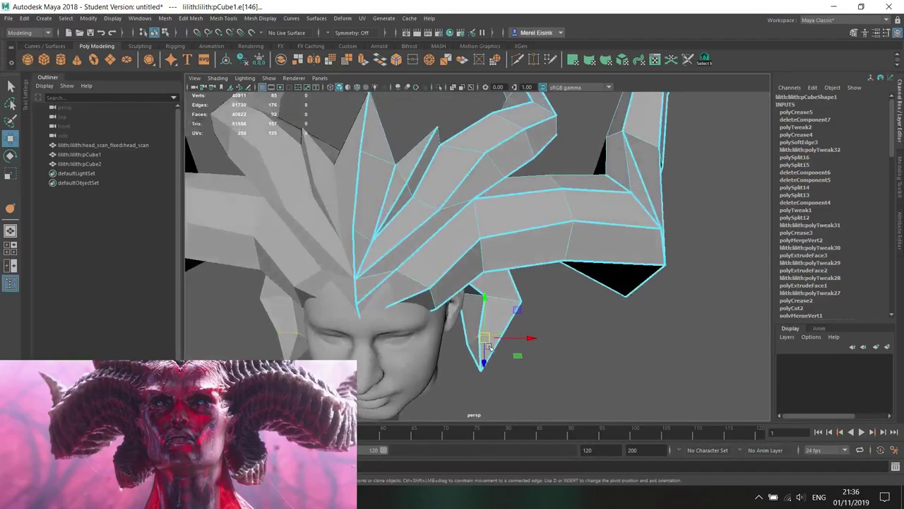
key(e)
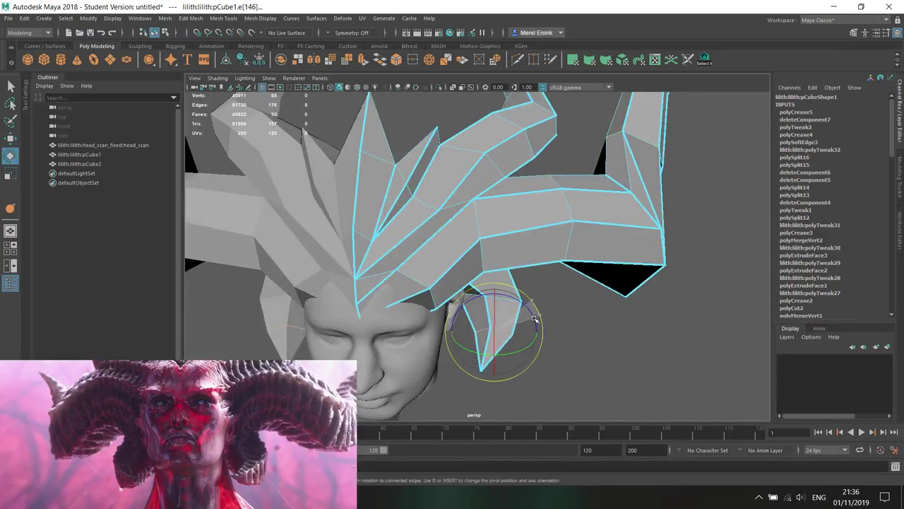
alt+drag(499, 331, 636, 283)
right_drag(636, 282, 588, 240)
alt+drag(585, 224, 488, 256)
- Move a face at the base of the crown spikes vertically with soft selection
click(389, 289)
key(w)
alt+drag(392, 296, 512, 233)
right_drag(512, 233, 492, 268)
alt+drag(493, 268, 492, 260)
key(b)
drag(507, 209, 621, 221)
drag(506, 201, 426, 198)
click(433, 203)
key(b)
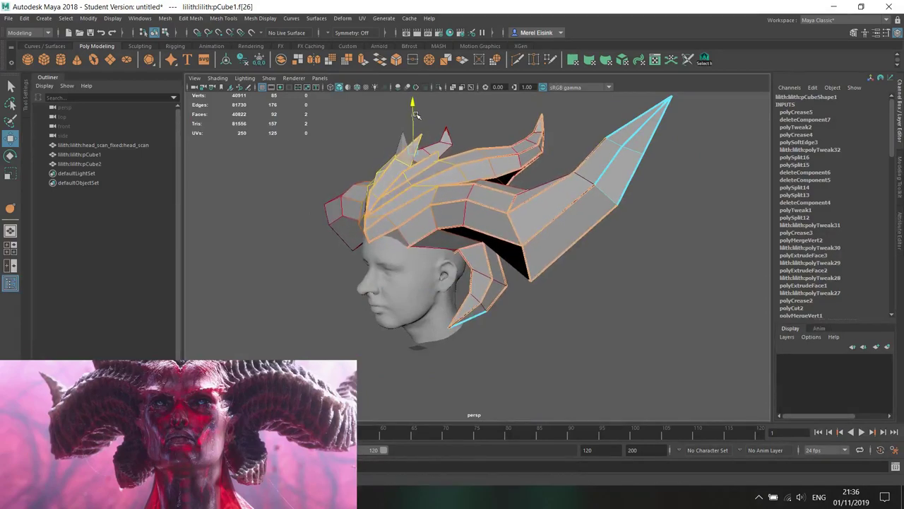
- Raise the inner horn's tip vertex slightly and move it inward with soft selection
alt+drag(420, 108, 586, 245)
right_drag(531, 155, 475, 143)
drag(556, 115, 497, 163)
click(523, 110)
key(ctrl+z)
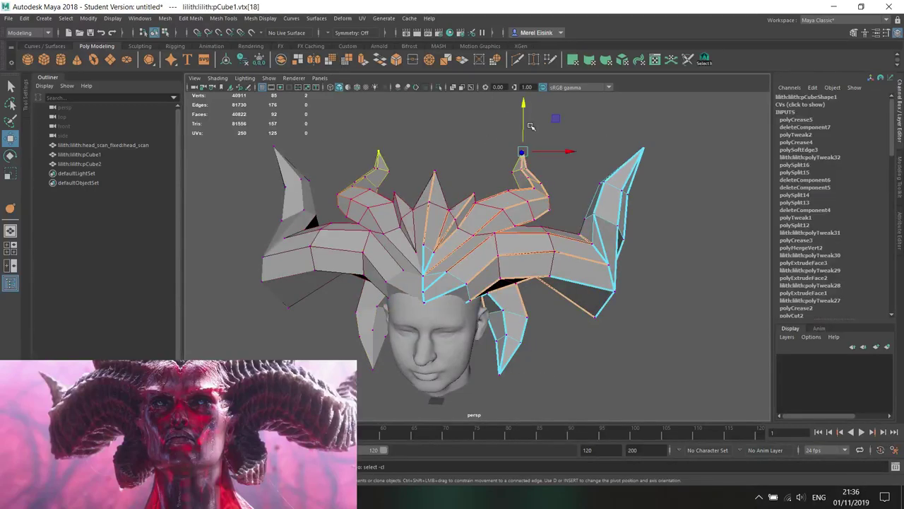
drag(525, 101, 525, 104)
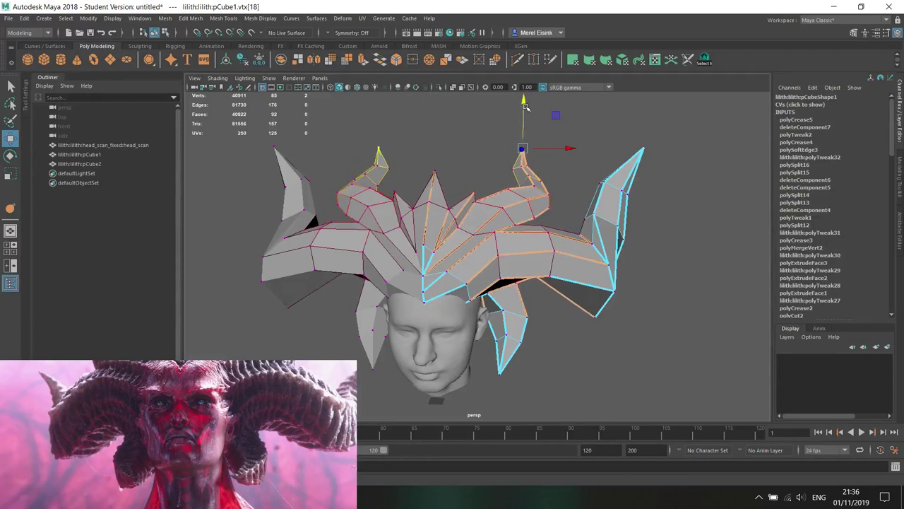
drag(570, 151, 561, 147)
- Move the large horn's tip vertex slightly inward with soft selection
scroll(606, 226, down, 3)
click(589, 186)
drag(624, 184, 619, 185)
alt+drag(616, 189, 478, 189)
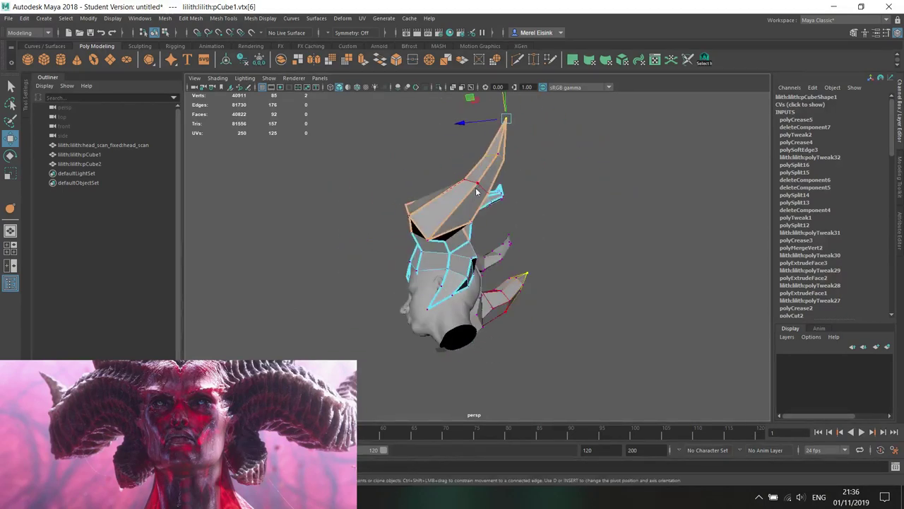
- Select the edge loop around the large horn's upper section, then scale and reposition it
right_drag(478, 188, 475, 170)
double_click(471, 183)
click(471, 184)
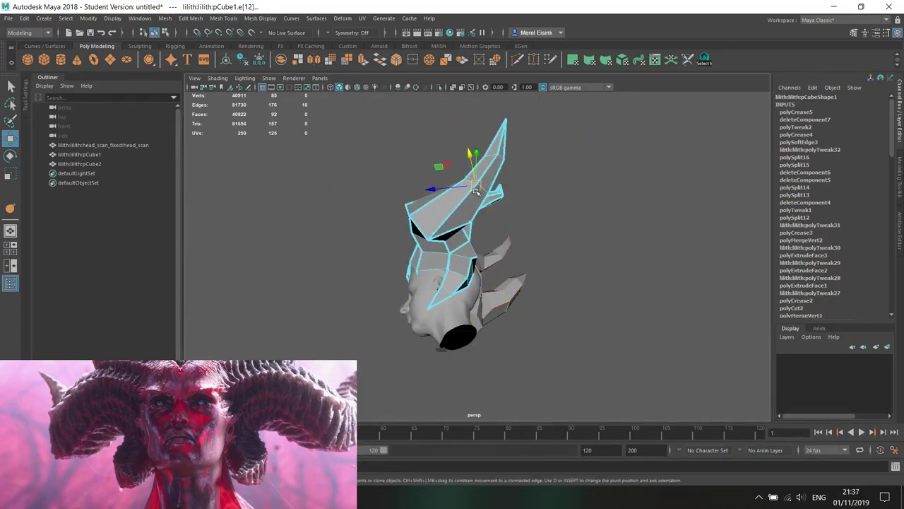
key(r)
key(w)
alt+drag(468, 190, 488, 230)
key(r)
key(w)
key(r)
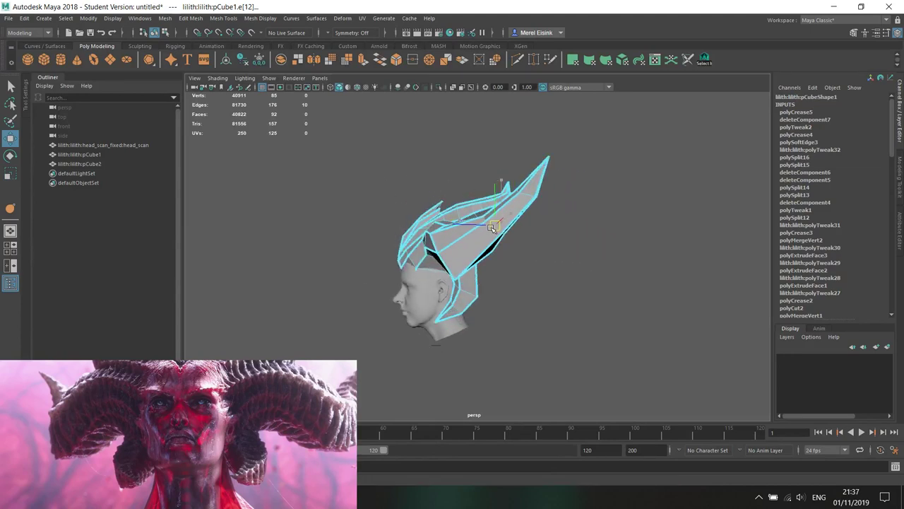
- Rotate the edge loop near the large horn's tip and reposition the section below it
double_click(526, 195)
key(e)
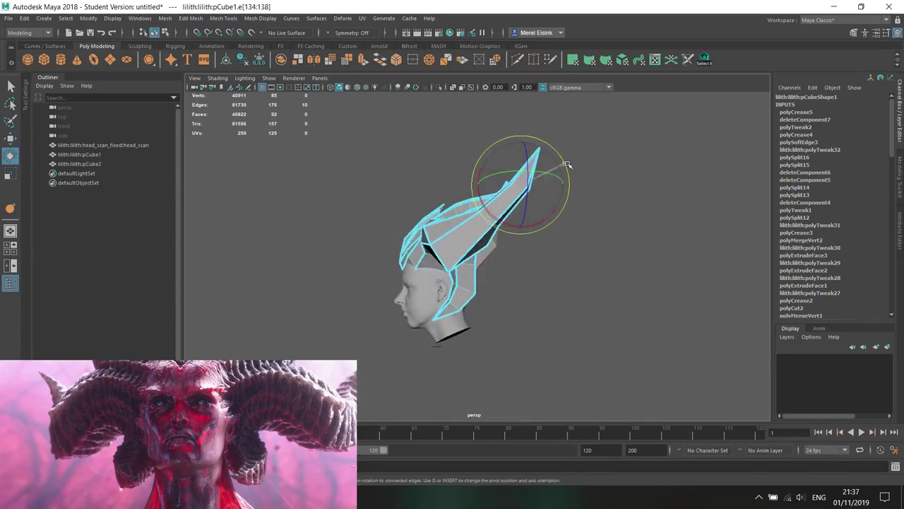
key(w)
click(561, 242)
click(488, 221)
drag(457, 212, 466, 220)
- Insert an edge loop around the large horn's rising section with Multi-Cut and move it to round the bend
click(518, 61)
scroll(509, 233, up, 5)
alt+drag(505, 265, 478, 248)
ctrl+click(570, 311)
key(w)
drag(448, 202, 457, 215)
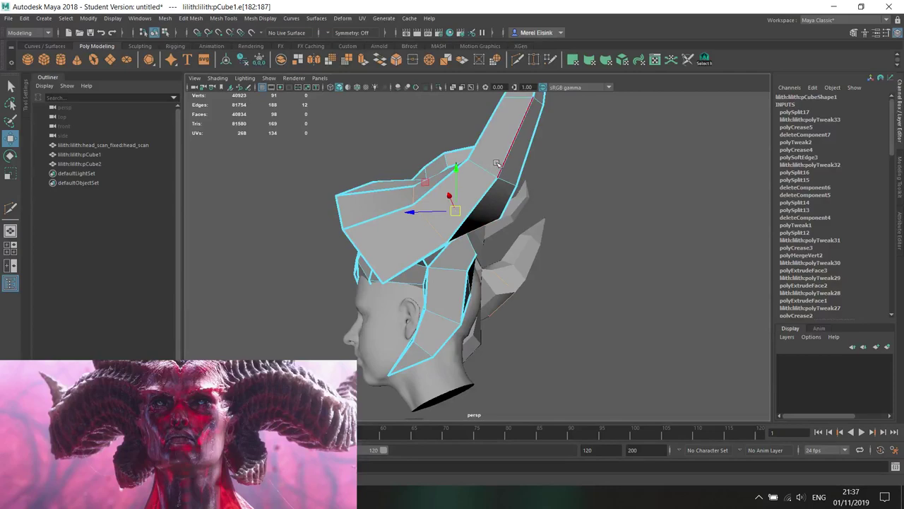
- Move and rotate the edge loop above the newly inserted one to follow the large horn's curve
drag(489, 175, 506, 164)
key(e)
drag(553, 135, 551, 129)
alt+drag(467, 174, 651, 187)
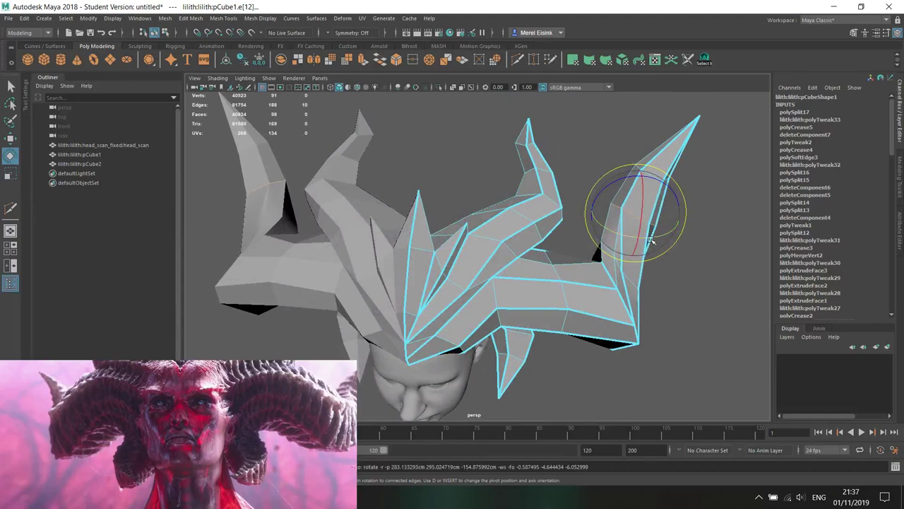
- Scale the new edge loop on the large horn's rising section and move it outward
key(w)
alt+drag(654, 228, 618, 297)
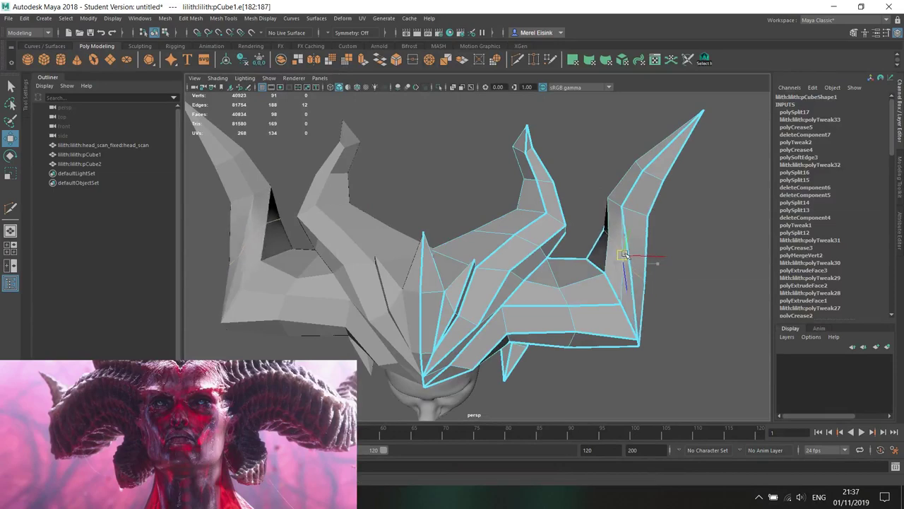
key(e)
key(r)
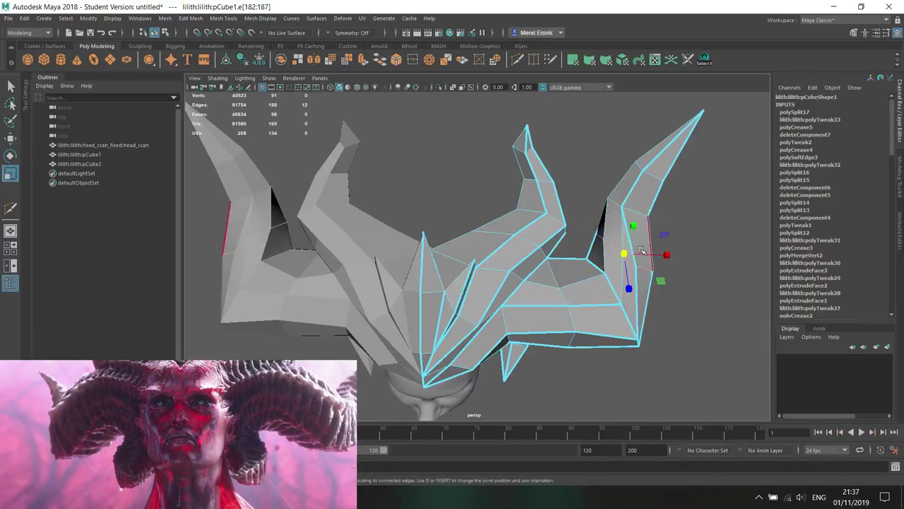
alt+drag(660, 256, 647, 270)
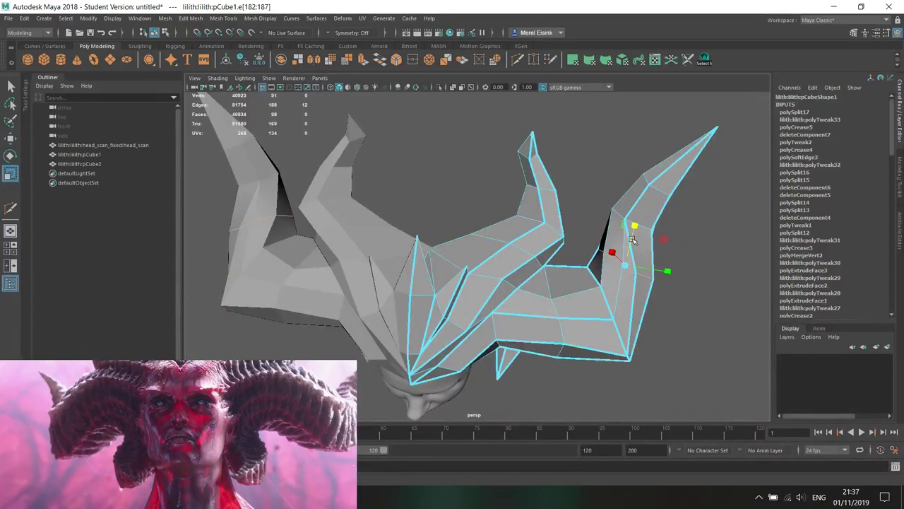
drag(664, 256, 663, 247)
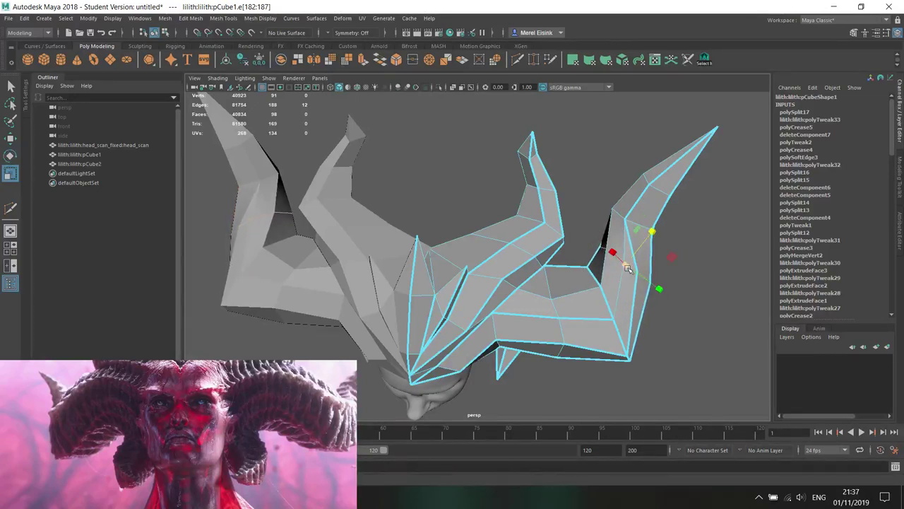
key(w)
drag(635, 219, 644, 216)
alt+drag(620, 251, 671, 259)
alt+middle_drag(556, 185, 557, 205)
scroll(558, 209, up, 3)
alt+drag(598, 271, 583, 211)
key(b)
click(594, 211)
key(ctrl+z)
key(ctrl+z)
key(b)
- Move a component on the large horn's outer bend upward to refine the curve
alt+drag(655, 262, 555, 263)
mouse_move(547, 229)
right_down()
mouse_move(506, 226)
mouse_move(542, 233)
right_up()
alt+drag(539, 322, 639, 261)
right_drag(639, 262, 639, 262)
click(640, 262)
drag(651, 228, 652, 218)
alt+drag(639, 267, 601, 247)
- Move the middle vertex of the large horn's lower edge outward and down, and adjust another vertex along the horn
right_drag(557, 228, 512, 209)
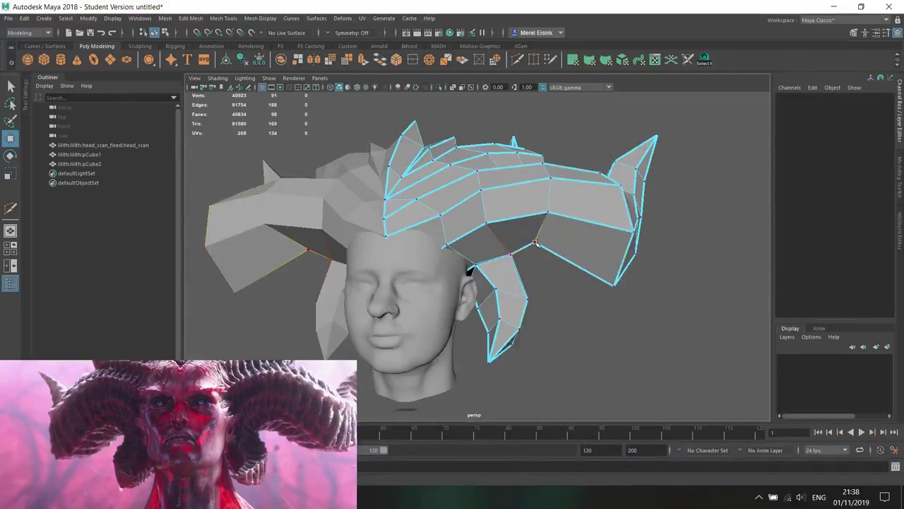
click(535, 243)
drag(535, 243, 546, 247)
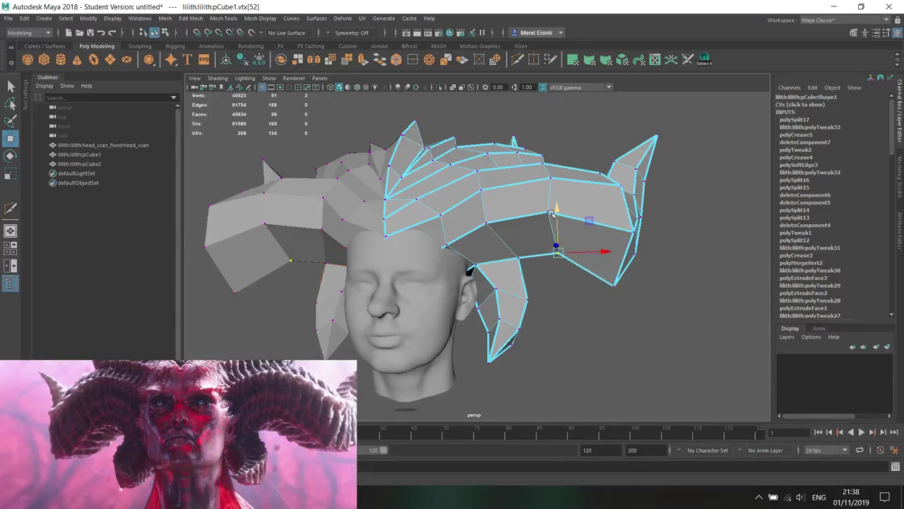
click(544, 214)
alt+drag(544, 214, 426, 238)
click(392, 265)
drag(392, 266, 392, 275)
- Move an edge on the large horn's upper section with soft selection to reshape the tip
alt+drag(391, 274, 433, 339)
right_drag(380, 227, 380, 200)
click(374, 288)
key(b)
drag(428, 288, 396, 293)
drag(368, 257, 519, 298)
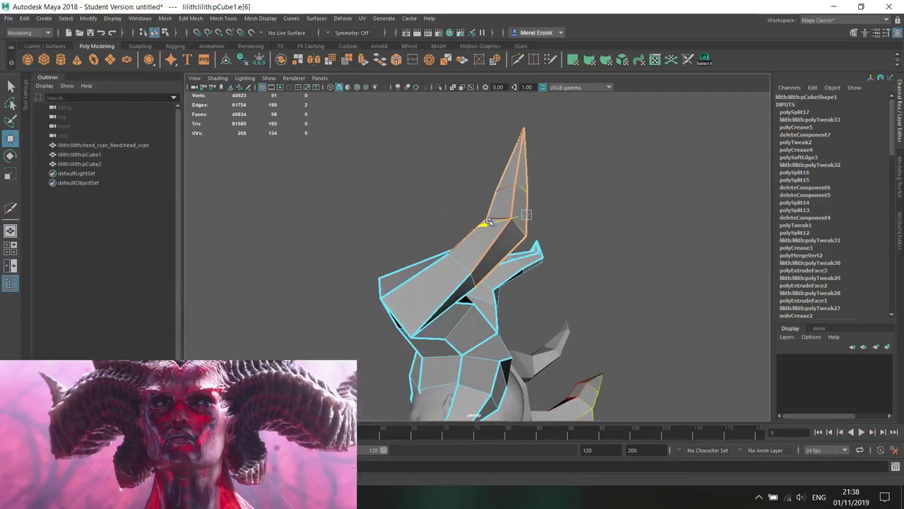
- Reposition a single edge on the front ridge of the large horn's upper section without soft selection
mouse_move(488, 223)
alt+mouse_down()
mouse_move(619, 303)
mouse_move(537, 255)
mouse_move(579, 264)
mouse_move(547, 295)
mouse_move(494, 213)
alt+mouse_up()
double_click(546, 241)
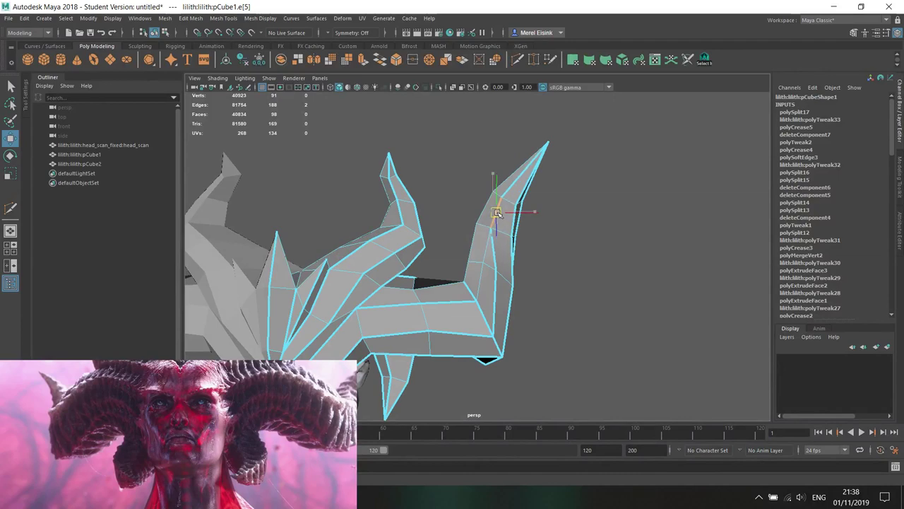
alt+drag(523, 257, 505, 271)
scroll(485, 227, up, 4)
- Adjust the edge near the large horn's base behind the crown and return to object selection
right_drag(505, 228, 497, 198)
alt+drag(498, 196, 414, 213)
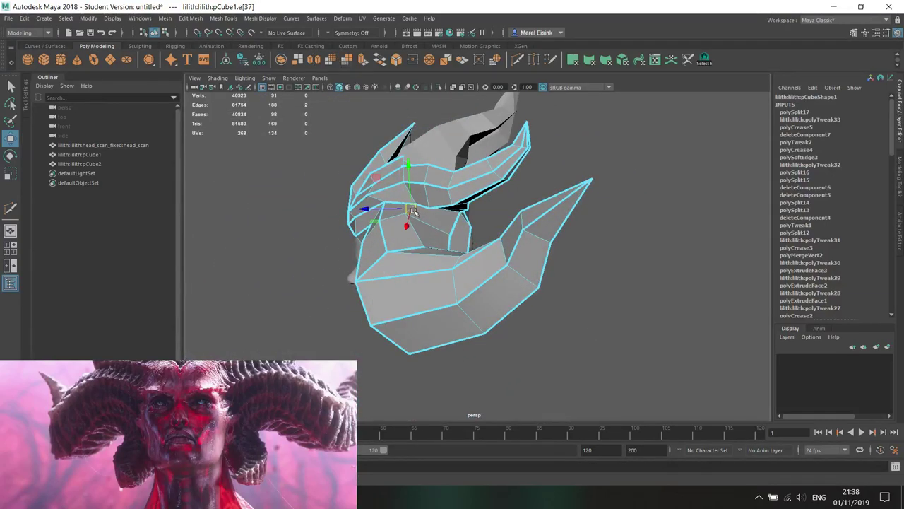
alt+drag(388, 261, 462, 266)
right_drag(416, 224, 460, 210)
alt+right_drag(461, 210, 414, 195)
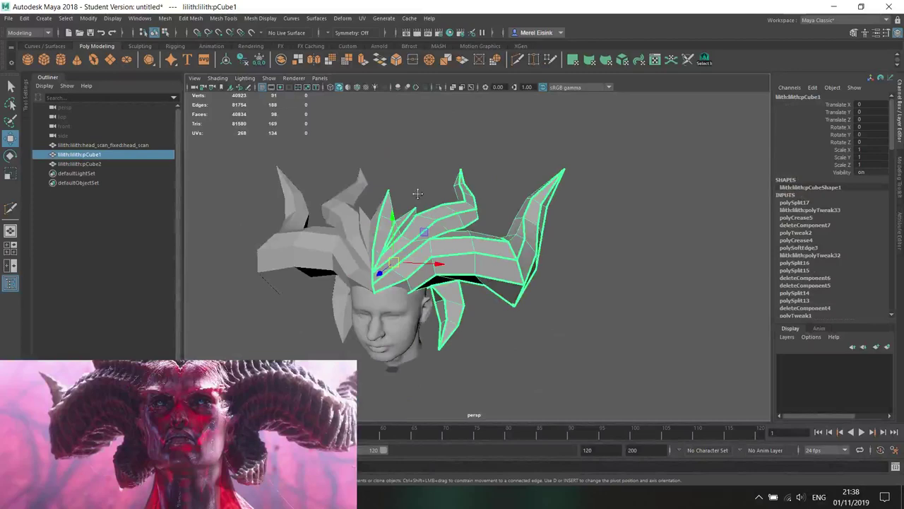
- Try applying Smooth to the horns mesh, inspect the rounded shape from the front and undo it
alt+middle_drag(414, 196, 450, 182)
click(346, 64)
click(636, 246)
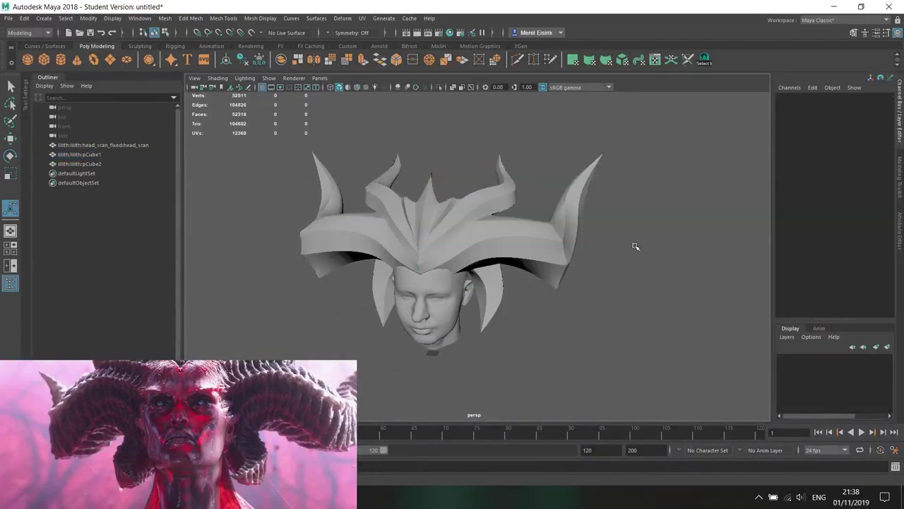
scroll(636, 246, up, 4)
alt+drag(645, 252, 666, 256)
key(ctrl+z)
key(ctrl+z)
- Move the vertex on the large horn's lower edge near its base and check the shape with smooth mesh preview
alt+drag(545, 292, 475, 216)
scroll(498, 275, up, 3)
right_drag(475, 215, 428, 216)
click(457, 263)
click(461, 265)
click(456, 260)
key(w)
drag(500, 244, 511, 241)
key(3)
alt+drag(569, 163, 579, 278)
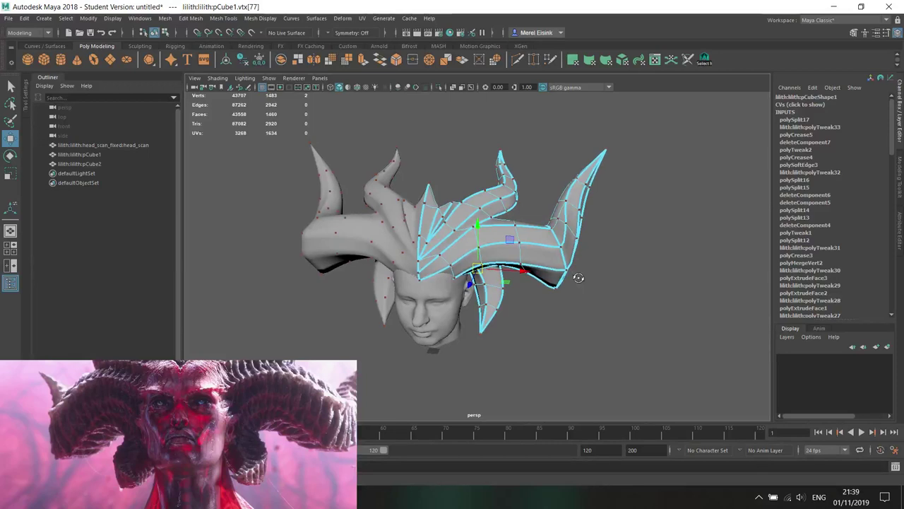
alt+drag(578, 278, 576, 274)
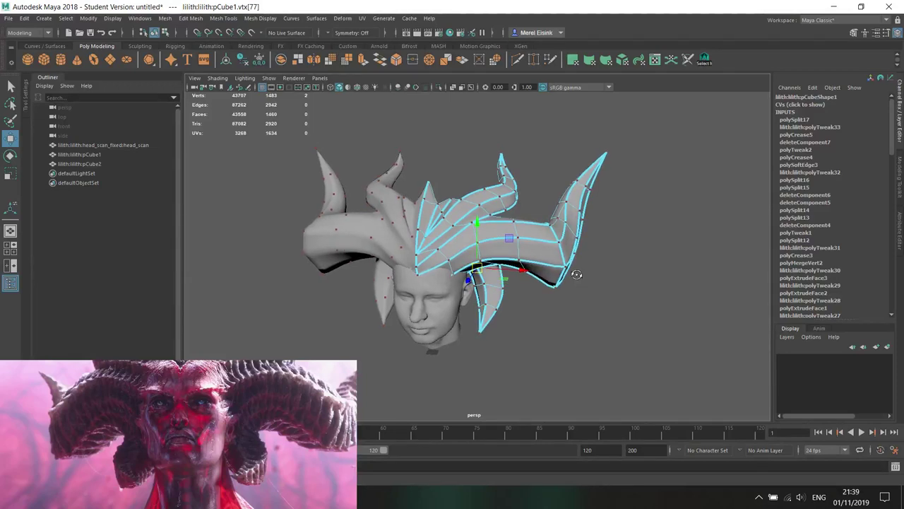
- Examine the large horn's base and underside around the head, comparing smoothed, shaded and wireframe display
alt+drag(577, 274, 458, 246)
right_drag(457, 244, 483, 218)
mouse_move(445, 225)
alt+mouse_down()
mouse_move(427, 223)
mouse_move(437, 211)
mouse_move(430, 218)
alt+mouse_up()
right_drag(484, 225, 484, 250)
double_click(467, 237)
drag(447, 206, 505, 220)
scroll(487, 247, up, 5)
mouse_move(485, 273)
alt+mouse_down()
mouse_move(516, 307)
mouse_move(536, 209)
alt+mouse_up()
key(5)
key(1)
scroll(515, 311, up, 4)
key(4)
scroll(536, 208, down, 3)
- Inspect the edges at the crown's front and the large horn's base through the head in wireframe
right_drag(517, 174, 516, 147)
alt+middle_drag(517, 155, 532, 242)
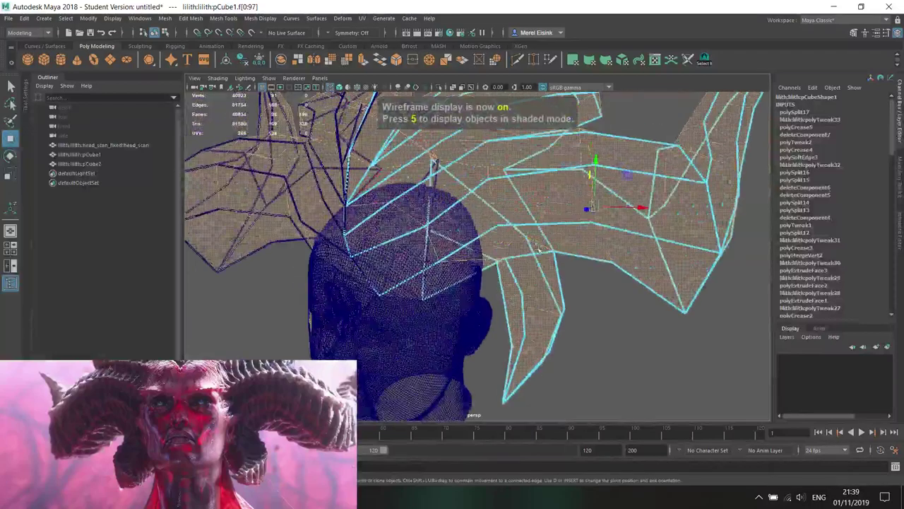
click(599, 322)
click(466, 270)
alt+drag(467, 270, 512, 226)
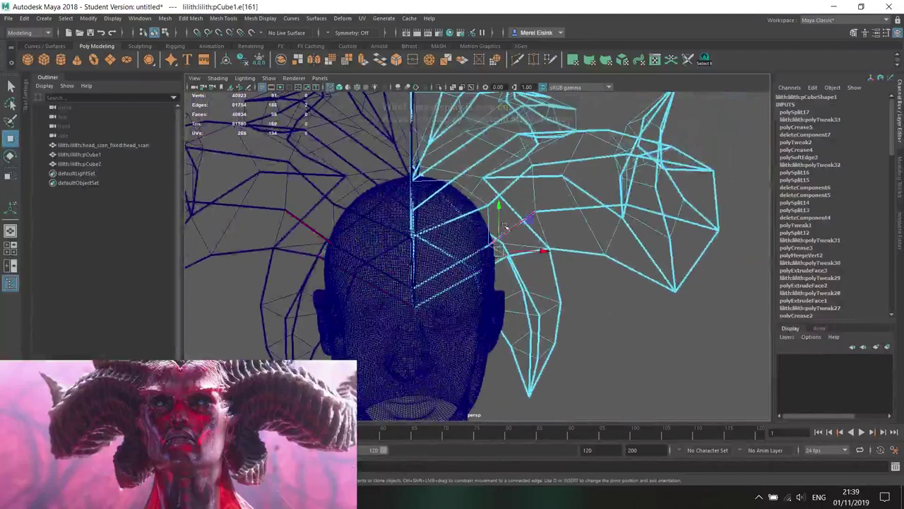
click(460, 272)
click(459, 272)
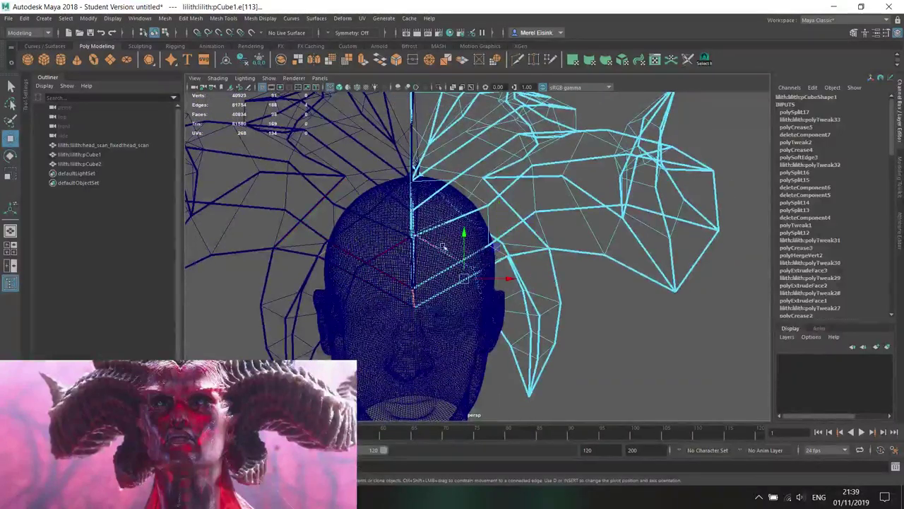
mouse_move(467, 242)
mouse_down()
mouse_move(467, 255)
mouse_move(452, 262)
mouse_move(561, 313)
mouse_move(614, 315)
mouse_up()
- Adjust the vertices at the large horn's base beside the back of the head, in shaded display
key(5)
right_drag(537, 223, 491, 223)
click(504, 232)
drag(505, 233, 385, 252)
scroll(506, 269, up, 5)
scroll(514, 290, down, 3)
click(488, 258)
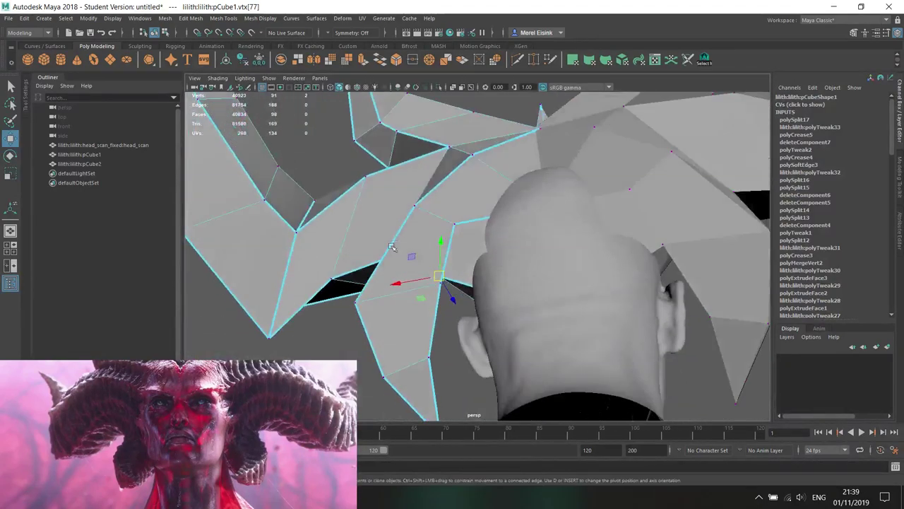
click(471, 241)
key(4)
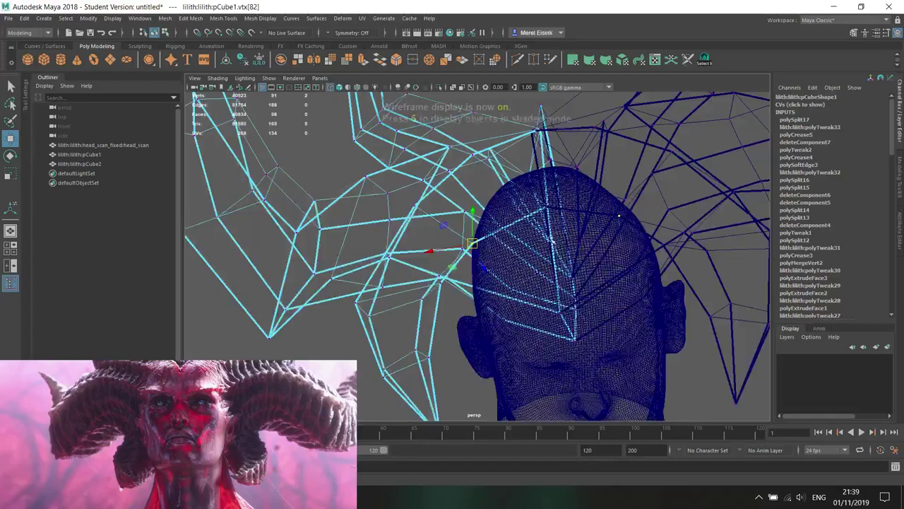
- Reposition the mesh's rear vertex at the back of the head and the centre vertex behind the crown
alt+drag(551, 210, 459, 247)
click(454, 236)
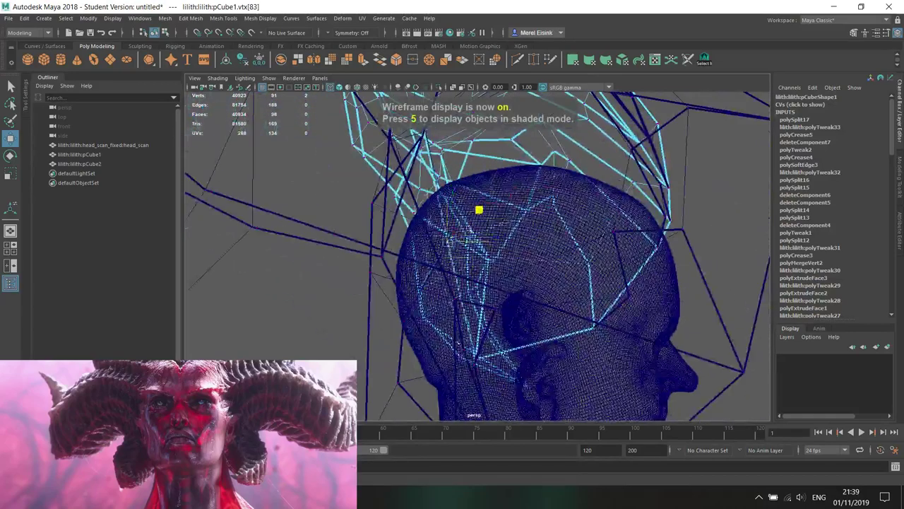
key(5)
mouse_move(331, 292)
alt+mouse_down()
mouse_move(478, 297)
mouse_move(571, 266)
mouse_move(647, 282)
alt+mouse_up()
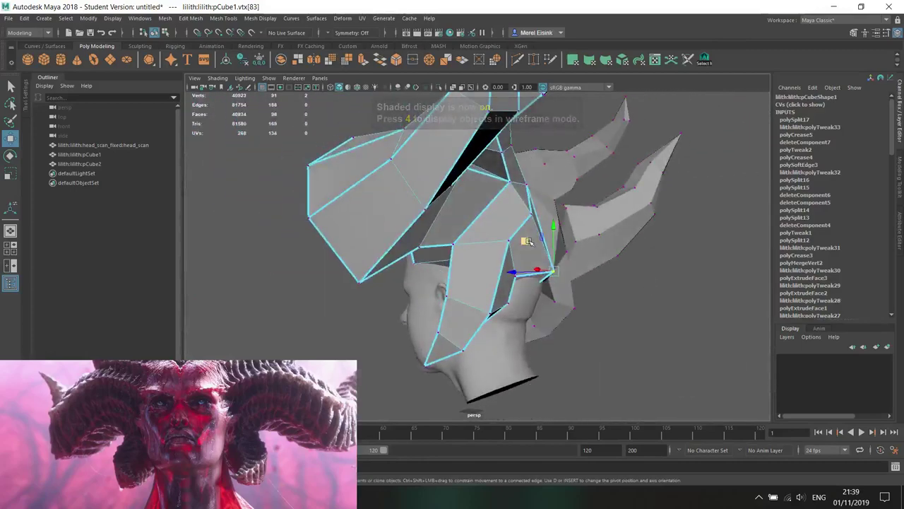
alt+drag(522, 241, 445, 291)
click(474, 302)
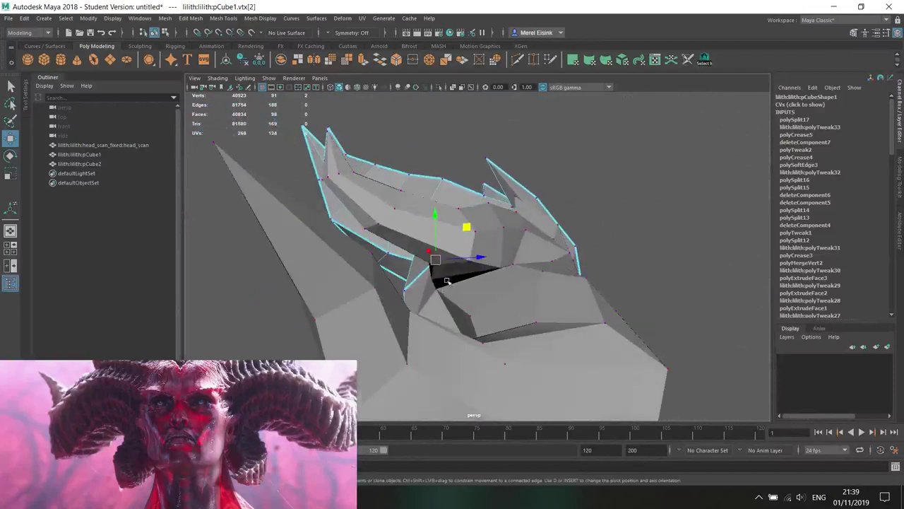
- Snap the centre-line edge loop behind the crown sideways onto the seam between the mirrored halves
alt+drag(461, 227, 542, 274)
alt+middle_drag(542, 274, 513, 303)
scroll(513, 302, up, 5)
alt+drag(513, 302, 523, 270)
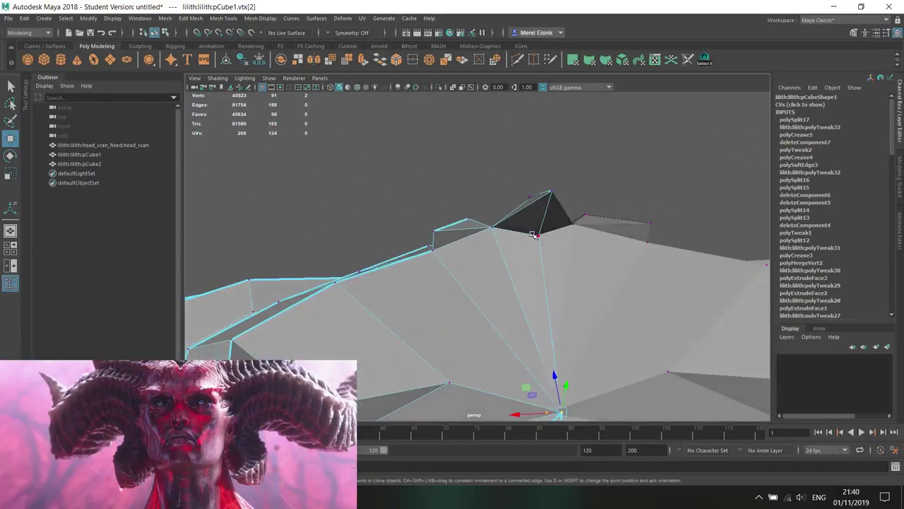
right_drag(526, 283, 529, 253)
double_click(542, 275)
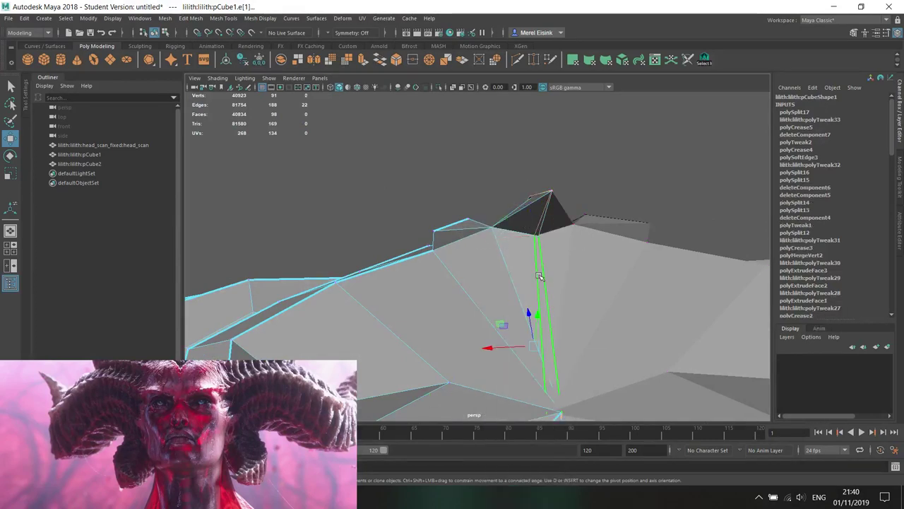
scroll(541, 279, down, 4)
key(r)
key(w)
key(v)
drag(473, 317, 508, 257)
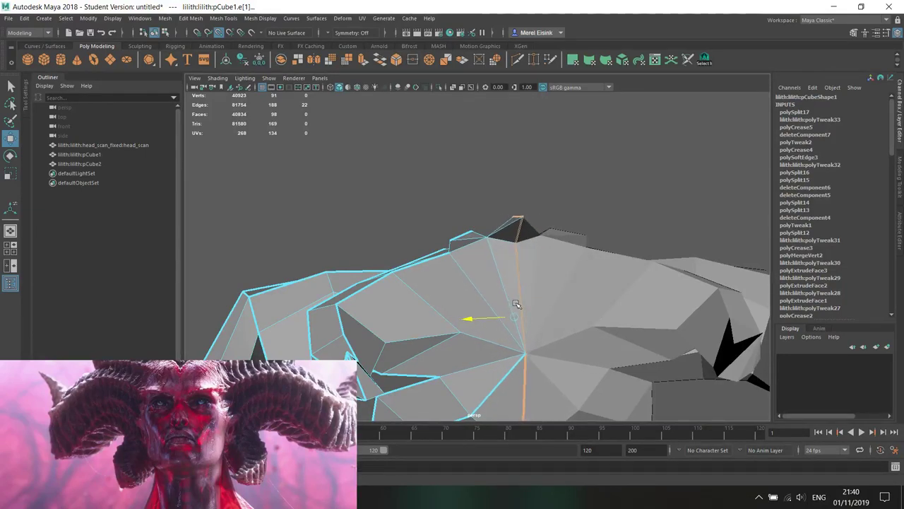
- Delete three surplus edges fanning out from the centre vertex on the crown's back
alt+drag(516, 305, 467, 296)
right_drag(458, 199, 458, 176)
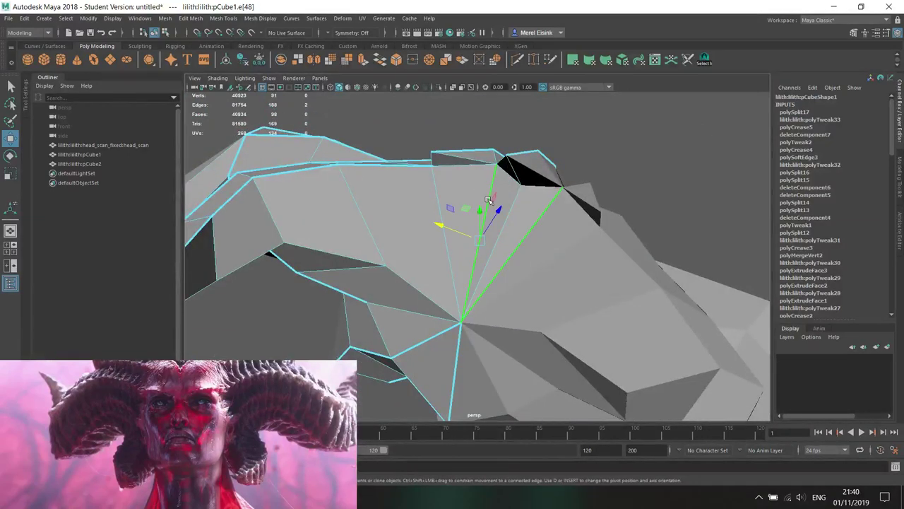
key(Delete)
alt+drag(519, 282, 494, 226)
click(493, 226)
key(Delete)
alt+drag(562, 264, 464, 236)
click(463, 235)
key(Delete)
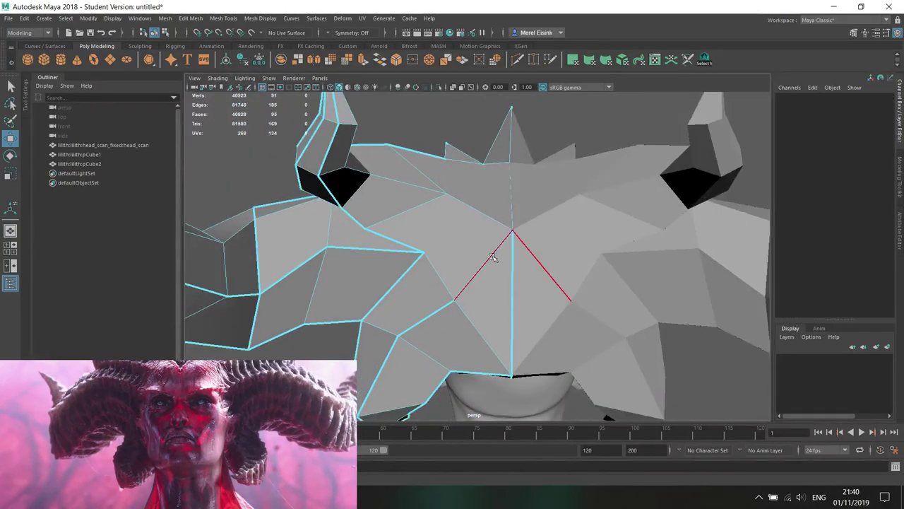
- Move the centre-line vertex behind the crown down toward the back of the head
alt+drag(481, 267, 505, 273)
right_drag(444, 228, 392, 228)
alt+drag(404, 234, 494, 252)
click(558, 225)
alt+drag(558, 225, 578, 243)
drag(549, 187, 503, 260)
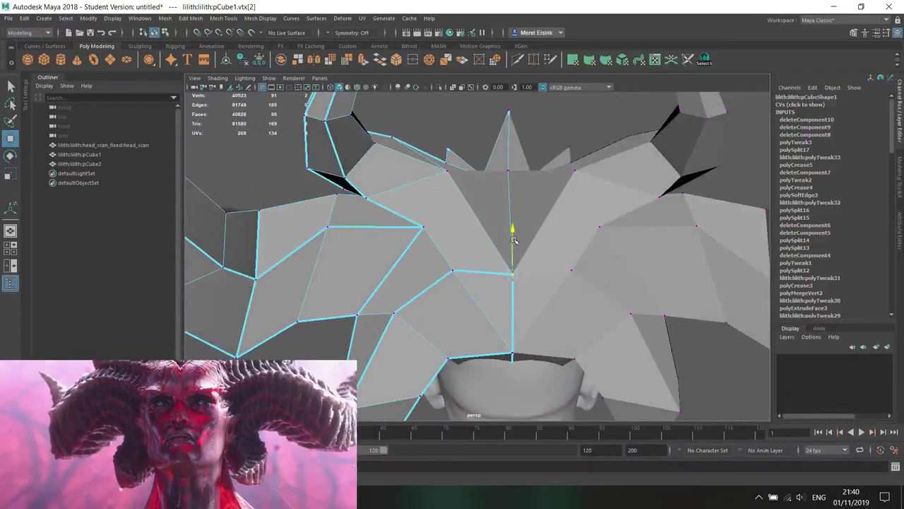
- Cut new edges with Multi-Cut across the crown's back, from the horn's inner vertices to the centre line and up to the spikes
alt+drag(513, 228, 639, 286)
click(900, 185)
click(803, 354)
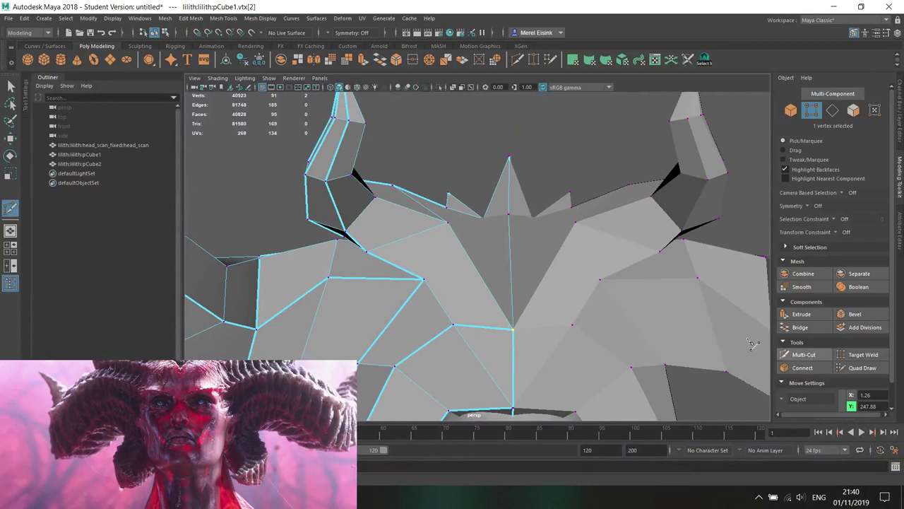
click(479, 275)
alt+drag(526, 291, 524, 305)
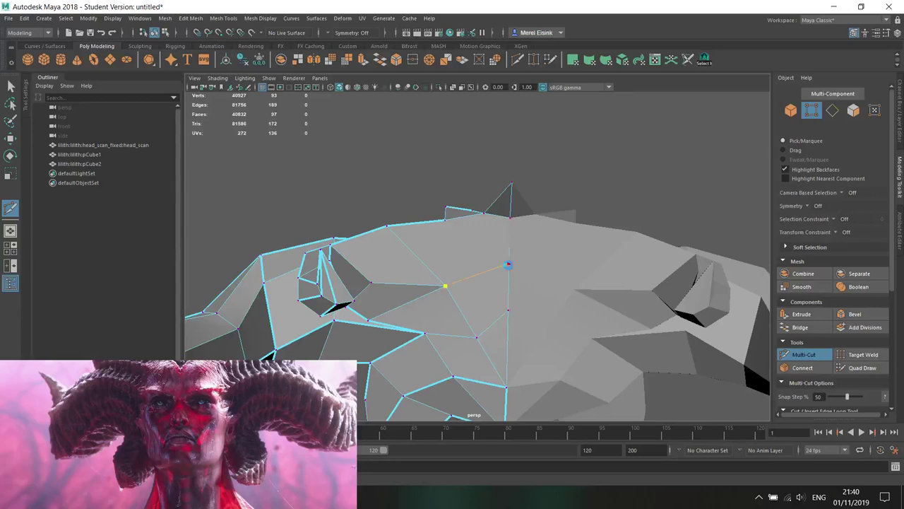
alt+drag(513, 271, 473, 258)
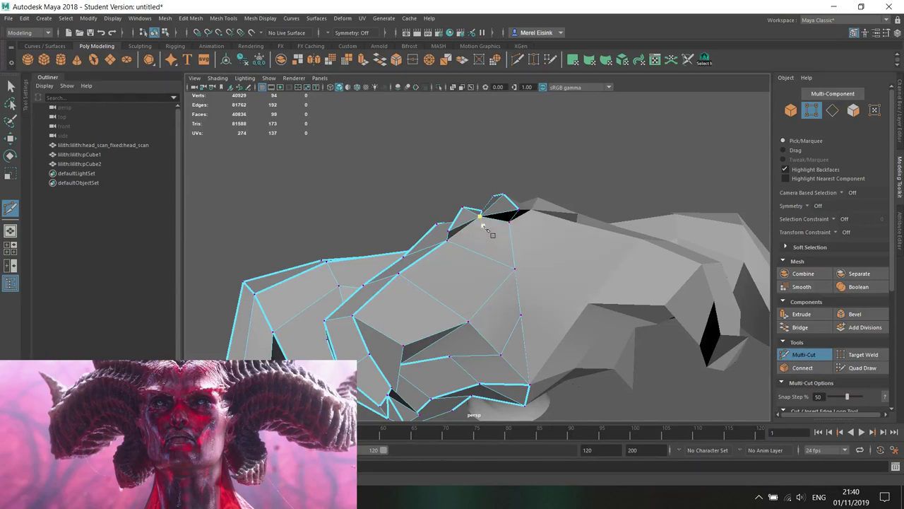
alt+drag(514, 279, 468, 245)
- Delete the unwanted edges running from the crown's side spike base toward the centre line
scroll(467, 233, up, 3)
key(w)
right_drag(468, 219, 467, 174)
click(462, 198)
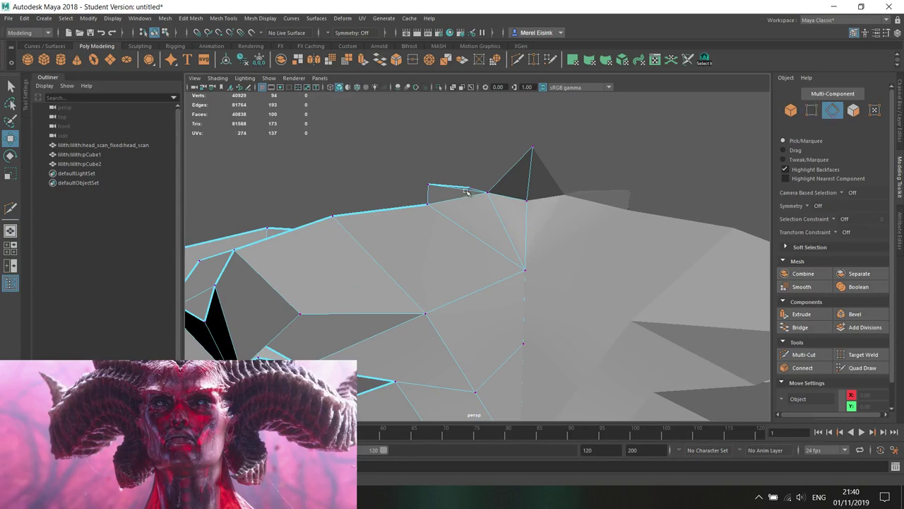
key(Delete)
click(804, 354)
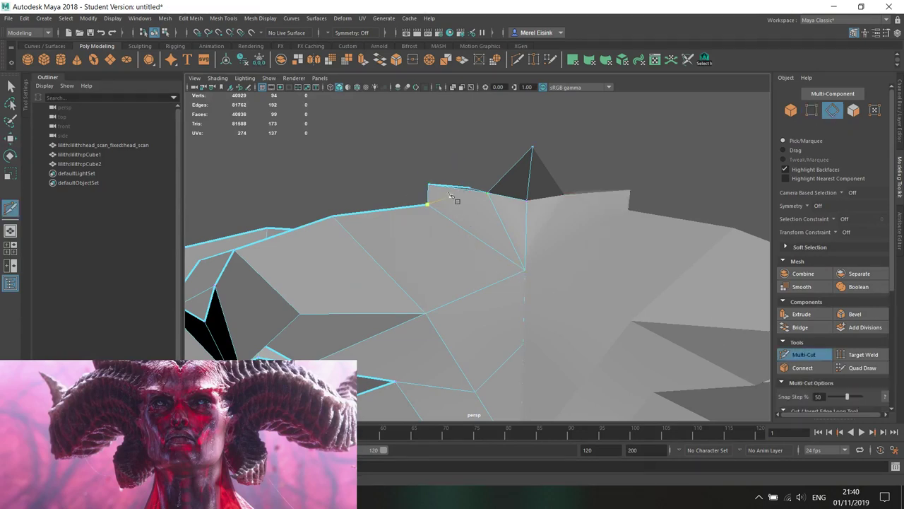
key(w)
right_drag(468, 226, 467, 202)
click(469, 237)
shift+click(503, 218)
key(Delete)
- Recut the crown's back with Multi-Cut, connecting the side spike and the central spike's base to the centre line
click(800, 356)
click(429, 185)
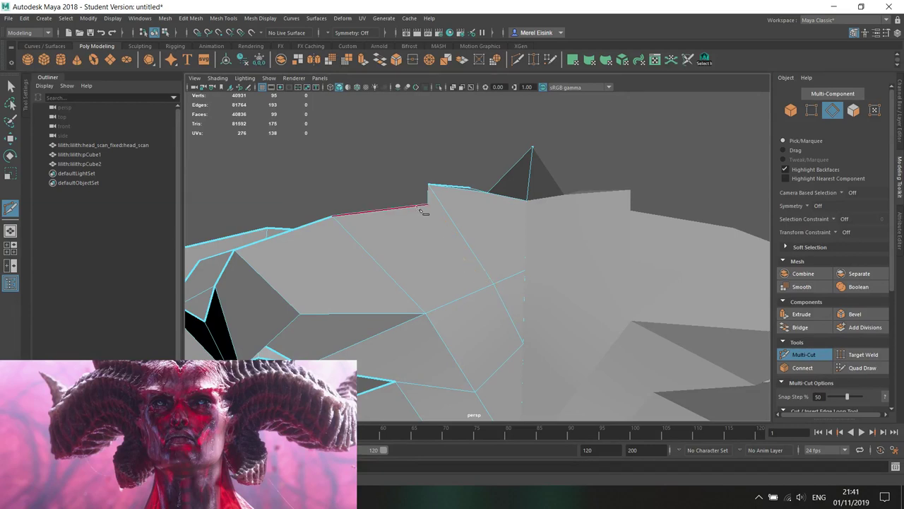
alt+drag(464, 241, 459, 261)
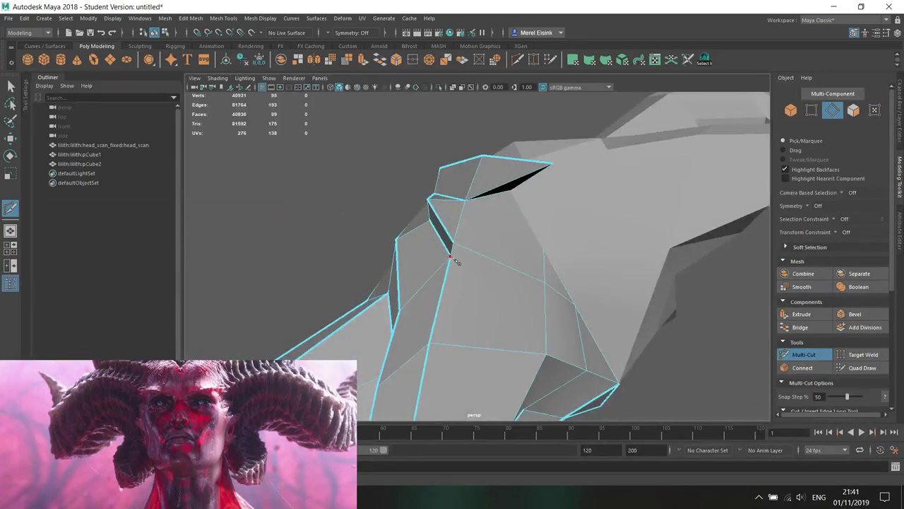
alt+drag(551, 288, 488, 215)
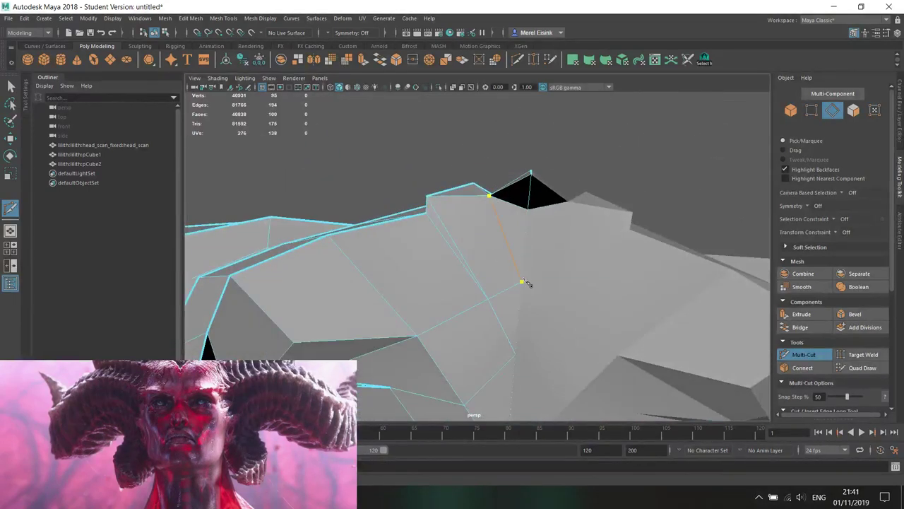
alt+drag(524, 288, 429, 256)
key(w)
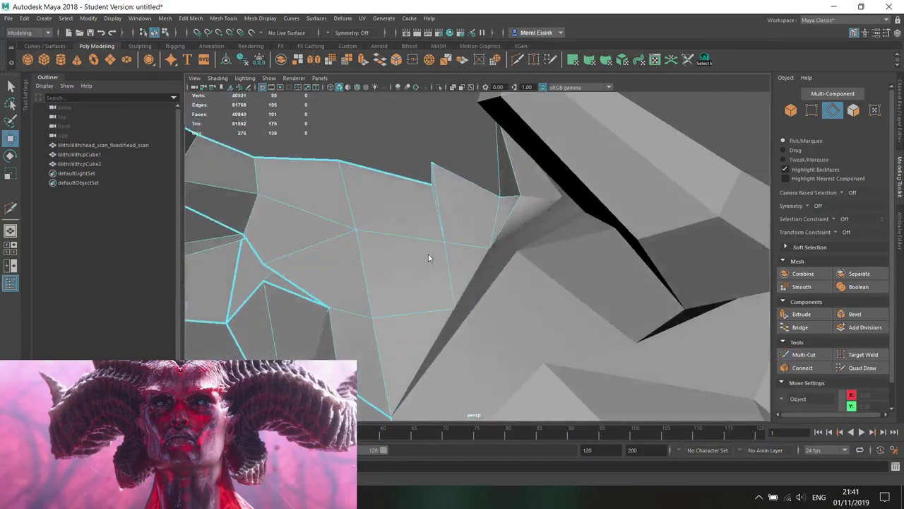
- Move and rotate the central crown spike's edge with soft selection in side view to reshape the crown
click(474, 275)
mouse_move(469, 280)
alt+mouse_down()
mouse_move(450, 235)
mouse_move(423, 250)
mouse_move(437, 228)
mouse_move(499, 258)
mouse_move(531, 233)
mouse_move(529, 247)
mouse_move(535, 212)
mouse_move(567, 244)
mouse_move(558, 226)
mouse_move(542, 282)
mouse_move(462, 299)
mouse_move(624, 323)
mouse_move(698, 297)
mouse_move(812, 290)
mouse_move(756, 297)
alt+mouse_up()
key(4)
key(5)
scroll(592, 218, down, 3)
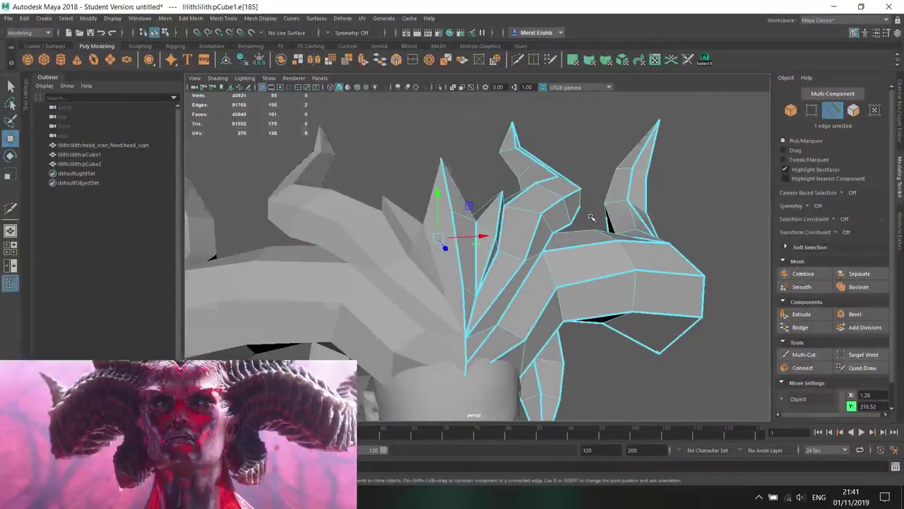
alt+drag(592, 218, 448, 223)
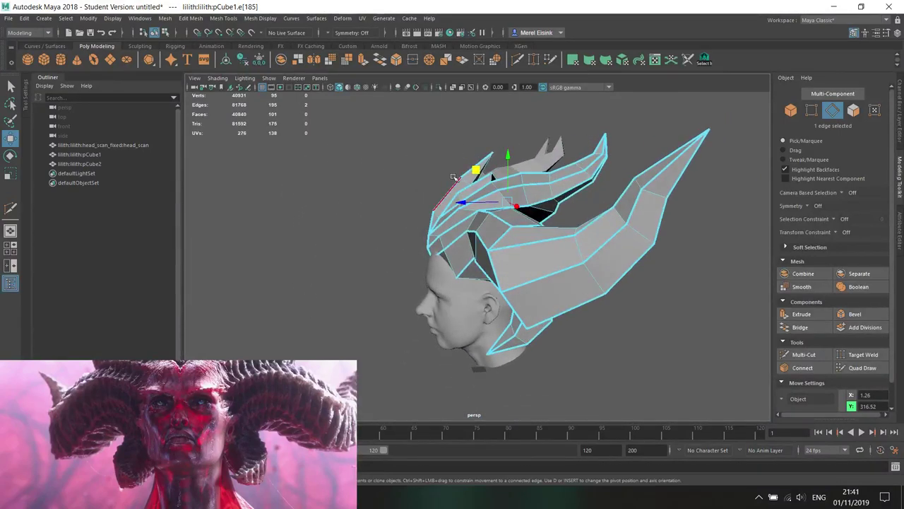
alt+drag(459, 175, 494, 219)
key(b)
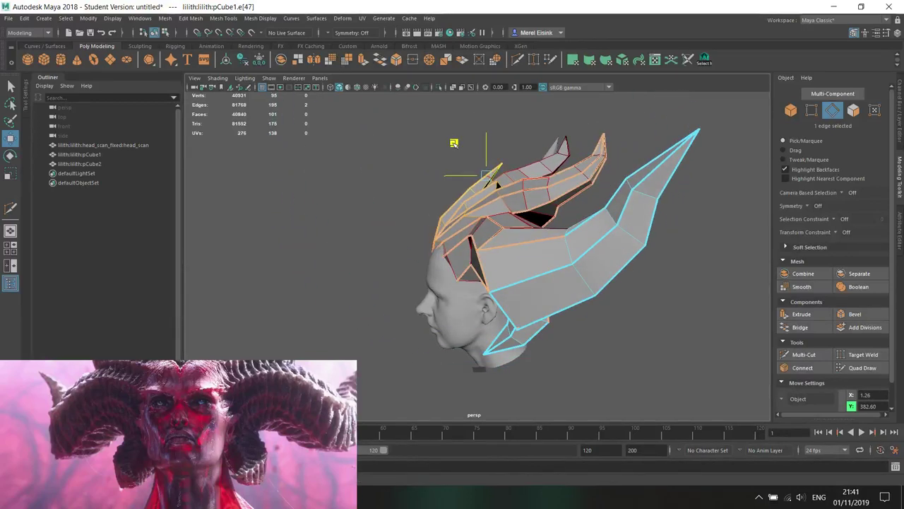
key(e)
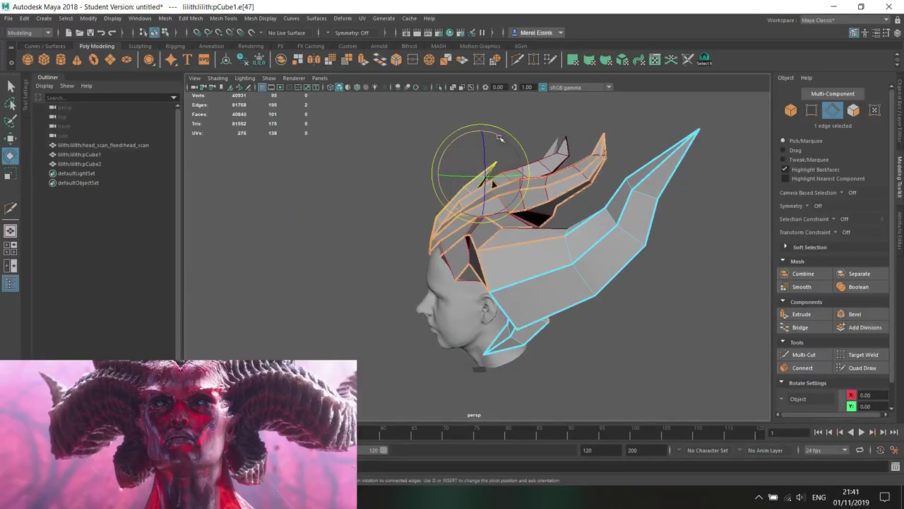
key(w)
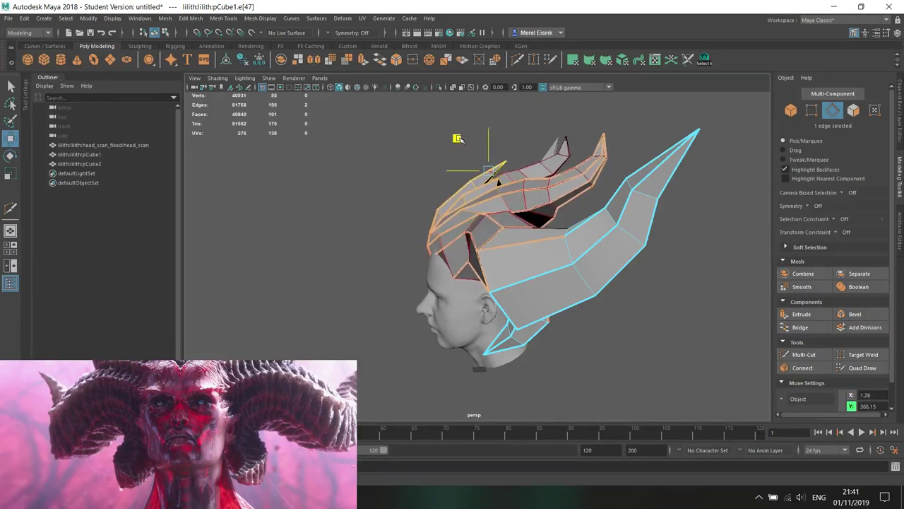
- Reposition the centre edge on the crown's back with soft selection and compare wireframe and shaded display
alt+drag(457, 145, 453, 261)
click(492, 283)
alt+drag(492, 282, 557, 266)
key(b)
mouse_move(503, 262)
mouse_down()
mouse_move(495, 219)
mouse_move(523, 226)
mouse_up()
key(5)
key(4)
key(5)
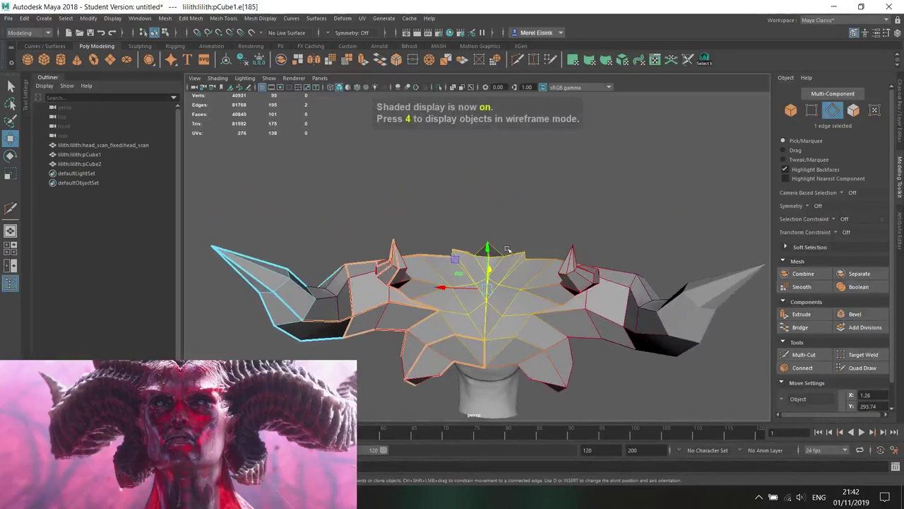
- Adjust the single vertex at the base of the central spike on the crown's back without soft selection
scroll(550, 235, up, 5)
right_drag(543, 159, 540, 159)
mouse_move(539, 185)
alt+mouse_down()
mouse_move(468, 244)
mouse_move(417, 231)
mouse_move(435, 212)
mouse_move(415, 214)
alt+mouse_up()
click(435, 252)
alt+drag(414, 215, 550, 243)
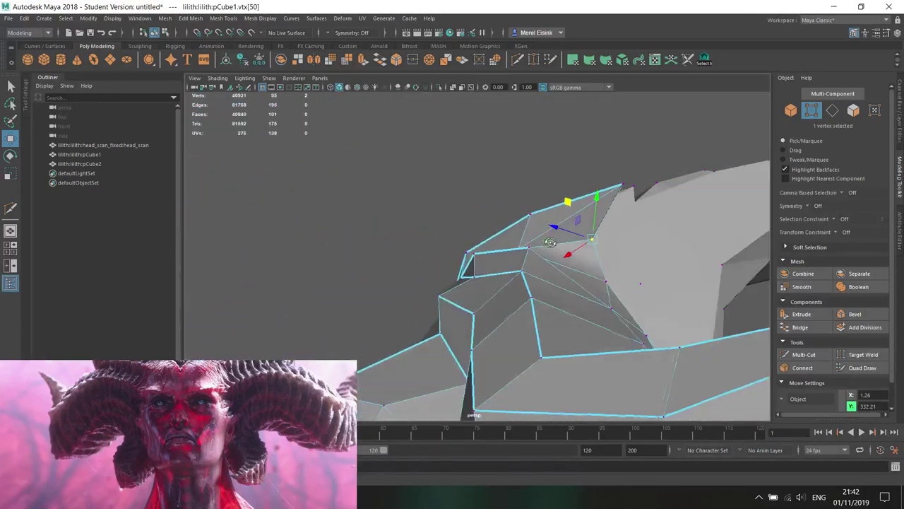
- Return to object selection and harden all edges of the horns mesh
right_drag(484, 233, 526, 237)
click(262, 19)
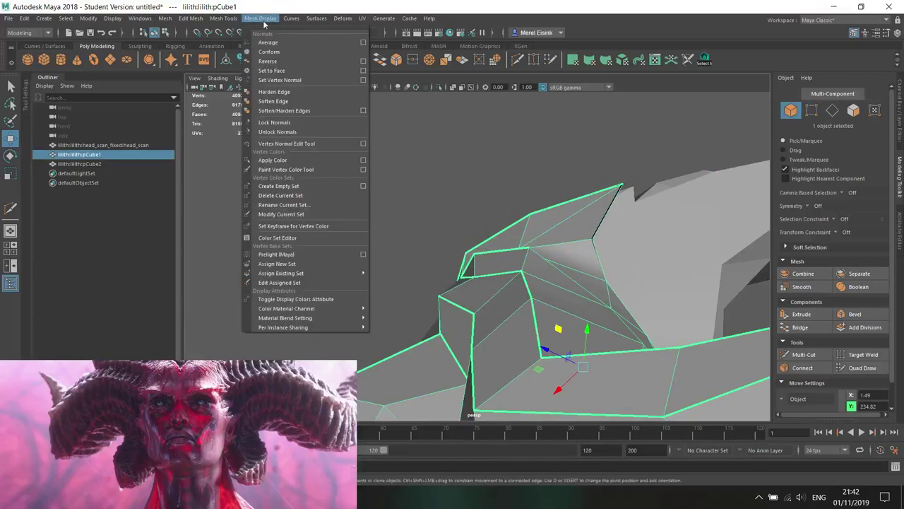
click(261, 18)
click(261, 18)
click(275, 101)
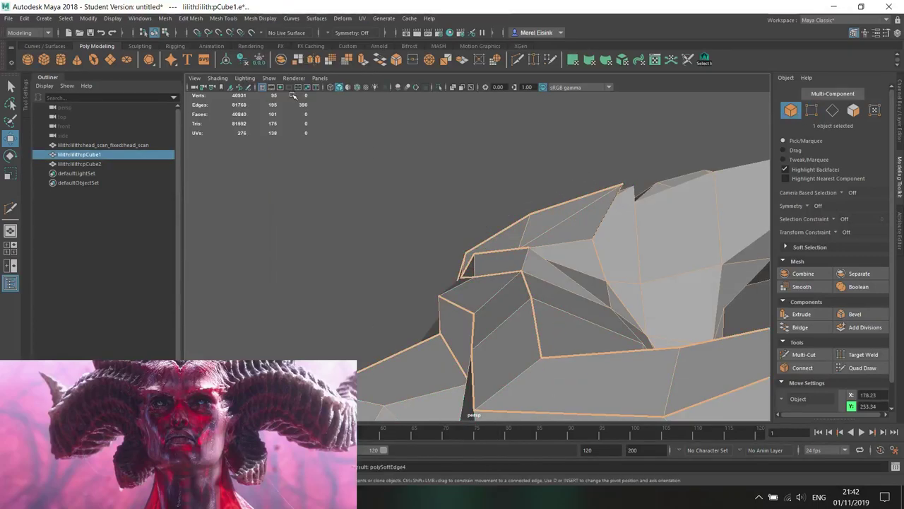
- Crease the run of edges along the upper horn's ridge beside the crown's back
click(409, 158)
alt+drag(411, 164, 490, 233)
click(490, 233)
scroll(492, 247, down, 3)
alt+drag(494, 264, 509, 212)
right_drag(458, 207, 414, 178)
alt+drag(438, 215, 464, 245)
click(442, 276)
drag(442, 276, 368, 209)
right_drag(368, 208, 373, 157)
double_click(350, 211)
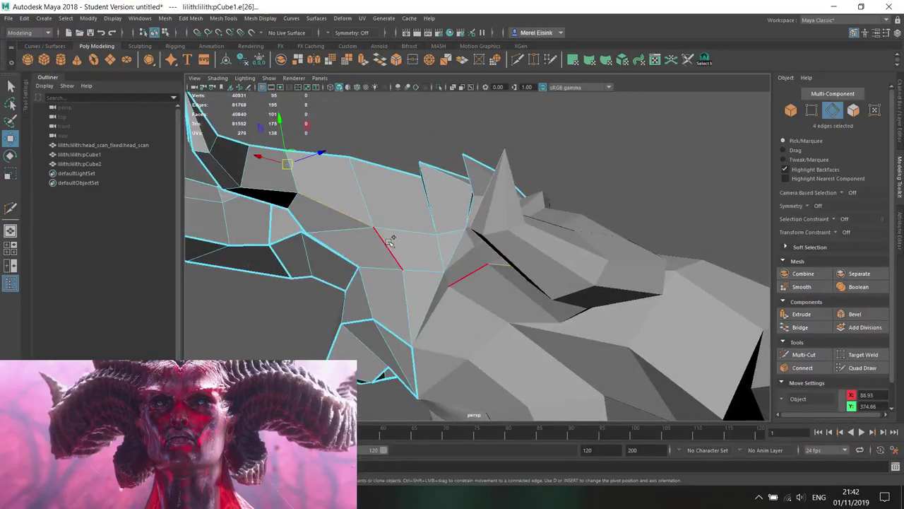
alt+drag(347, 110, 368, 205)
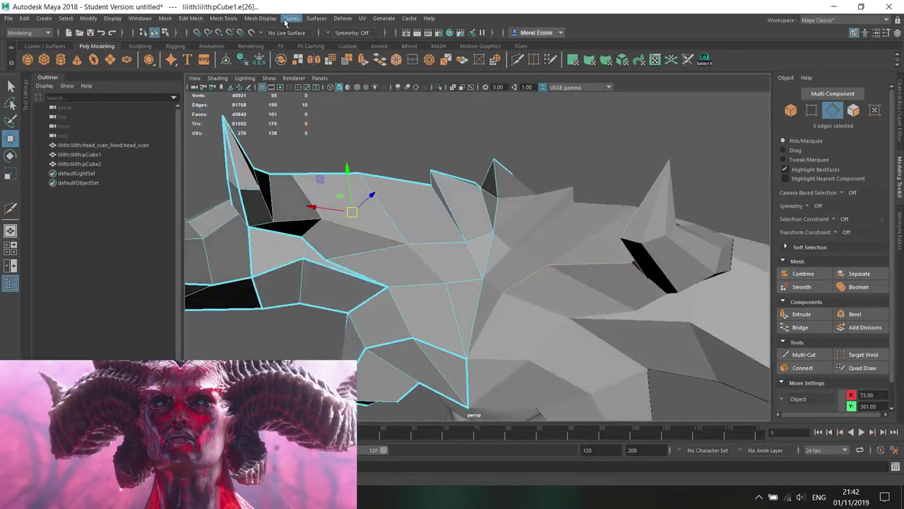
click(236, 19)
alt+drag(369, 161, 399, 244)
scroll(399, 227, down, 3)
mouse_move(463, 219)
alt+middle_down()
mouse_move(472, 150)
mouse_move(485, 236)
mouse_move(467, 236)
alt+middle_up()
- Cut a new edge with Multi-Cut from the horn's ridge corner across to the centre line on the crown's back
click(485, 240)
scroll(499, 263, up, 4)
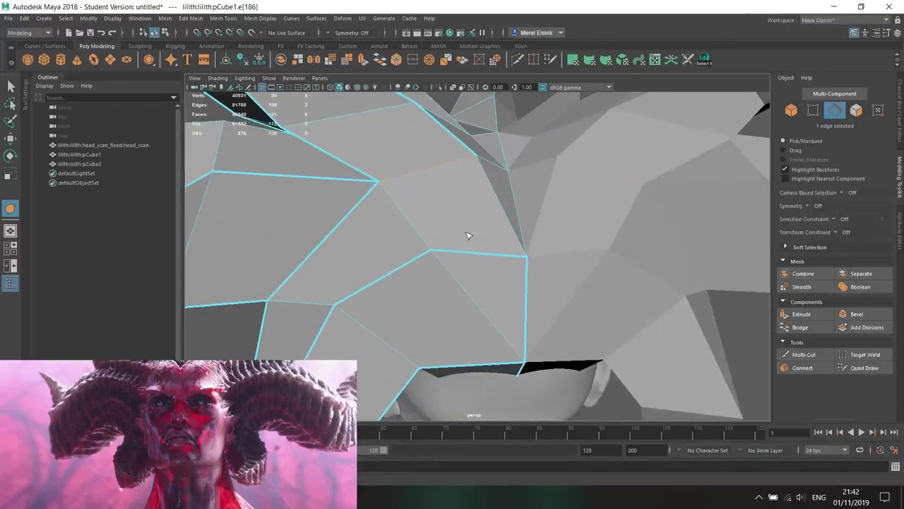
key(w)
alt+drag(460, 209, 518, 246)
click(801, 357)
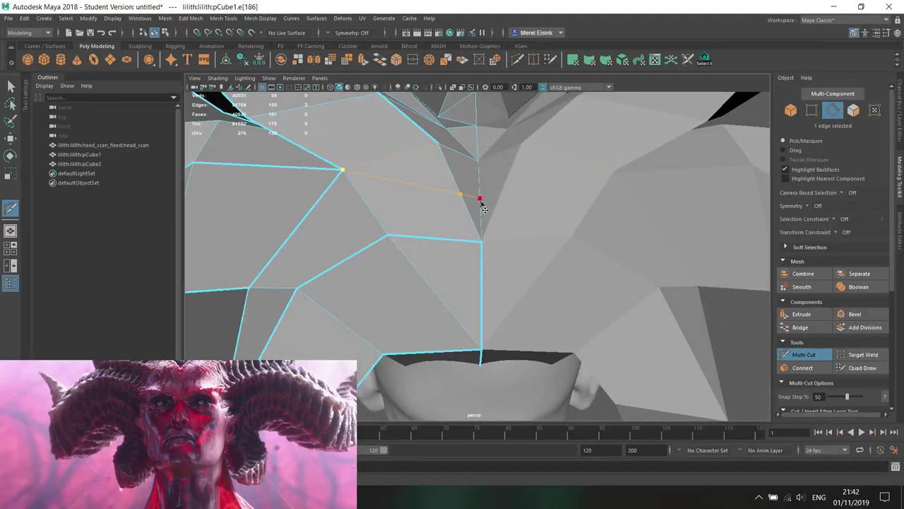
click(341, 169)
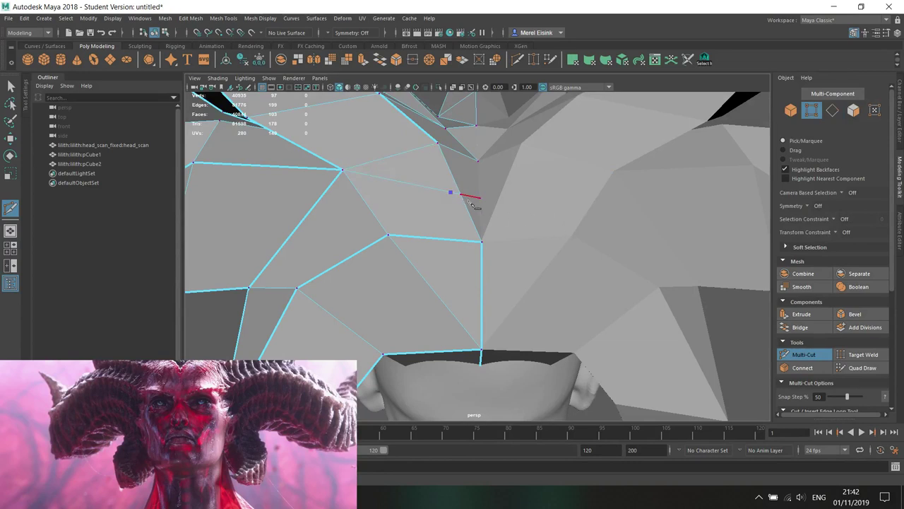
- Target-weld the cut's side vertex to the neighbouring vertex on the crown's centre line
key(w)
right_drag(461, 195, 426, 195)
click(461, 195)
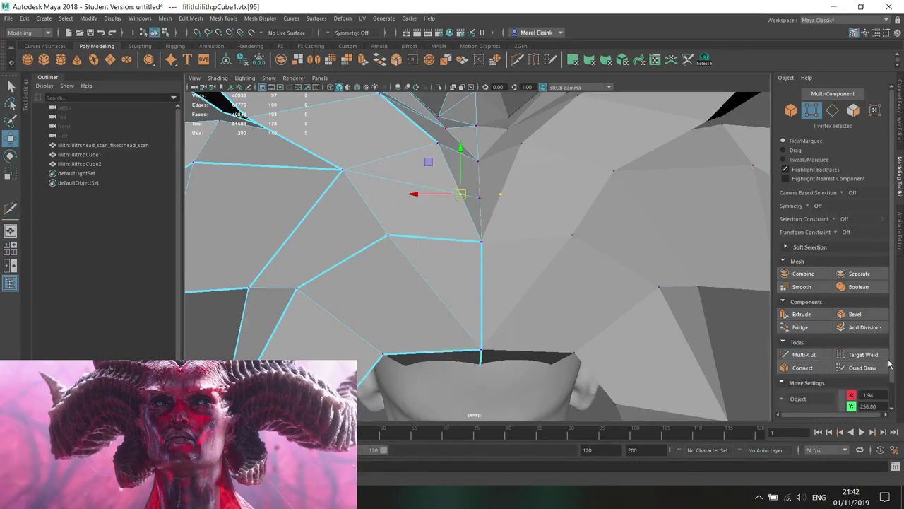
click(862, 355)
alt+drag(459, 193, 487, 205)
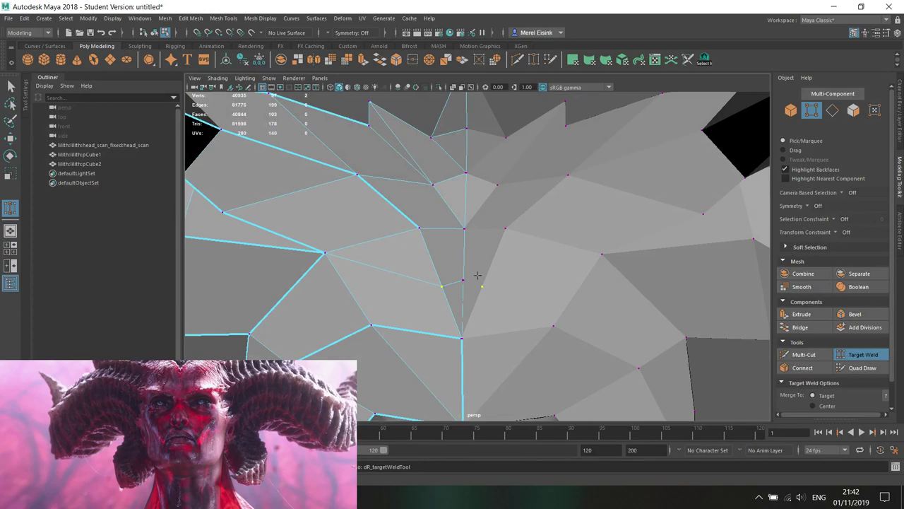
drag(448, 284, 446, 225)
key(w)
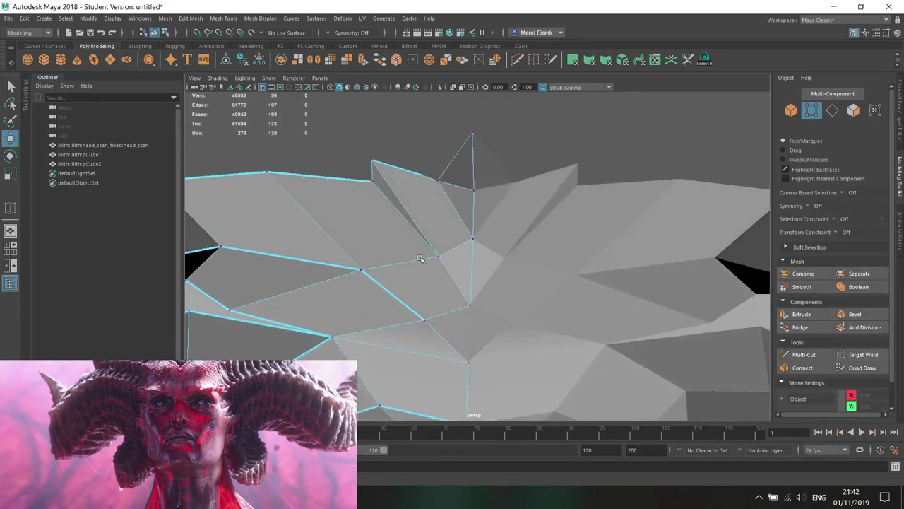
- Reposition the vertex beside the centre line on the crown's back
alt+middle_drag(409, 258, 443, 240)
right_drag(407, 218, 396, 177)
alt+drag(396, 177, 459, 243)
right_drag(396, 226, 357, 226)
click(415, 260)
alt+drag(414, 260, 454, 243)
alt+middle_drag(454, 243, 483, 291)
drag(492, 236, 478, 289)
alt+middle_drag(479, 289, 568, 234)
- Delete an edge on the crown's back and cut a new one from the side spike's base across the ridge to the horn's corner vertex
right_drag(452, 276, 452, 188)
click(446, 281)
key(Delete)
click(804, 354)
alt+drag(541, 285, 495, 223)
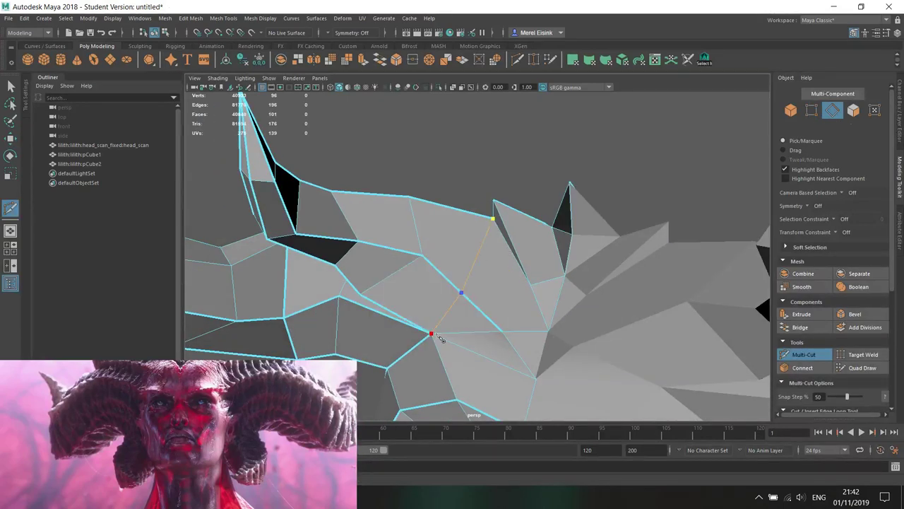
alt+drag(500, 329, 527, 316)
key(w)
- Delete two superfluous edges between the horn's ridge and the crown's centre line
right_drag(526, 260, 523, 202)
click(520, 284)
key(Delete)
click(567, 276)
key(Delete)
- Connect the end of the horn's ridge to the side spike's base vertex with a Multi-Cut edge
click(803, 354)
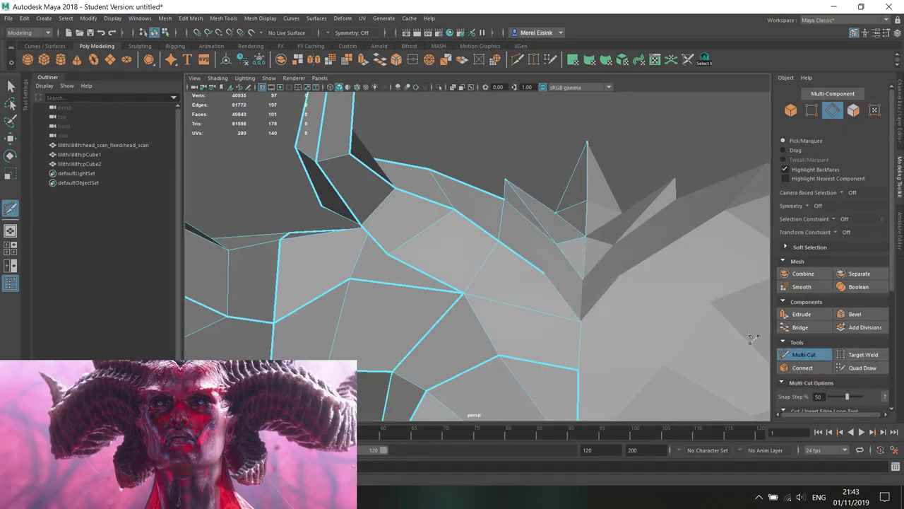
click(505, 180)
alt+drag(539, 213, 516, 295)
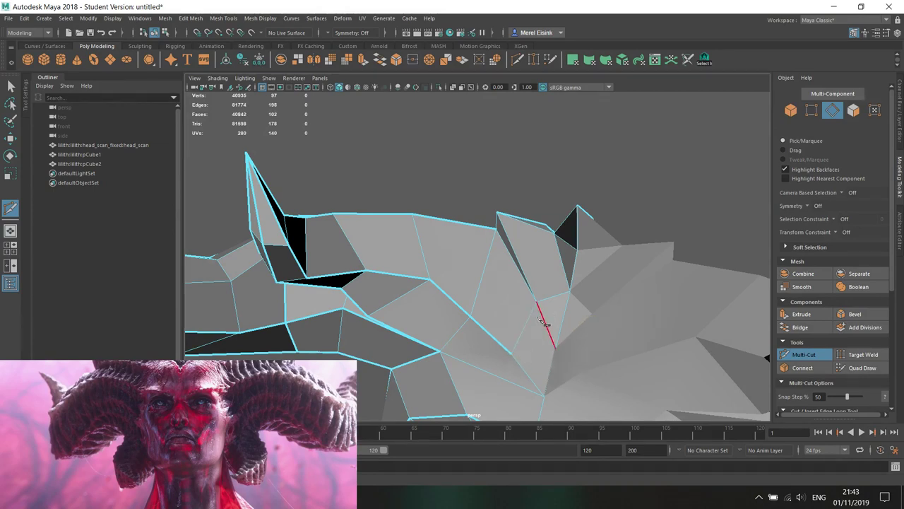
alt+drag(544, 323, 512, 219)
key(w)
- Select the outline and base edges of the crown spikes with the back centre line and crease them
click(573, 248)
click(609, 262)
key(ctrl+z)
drag(576, 250, 482, 259)
click(485, 210)
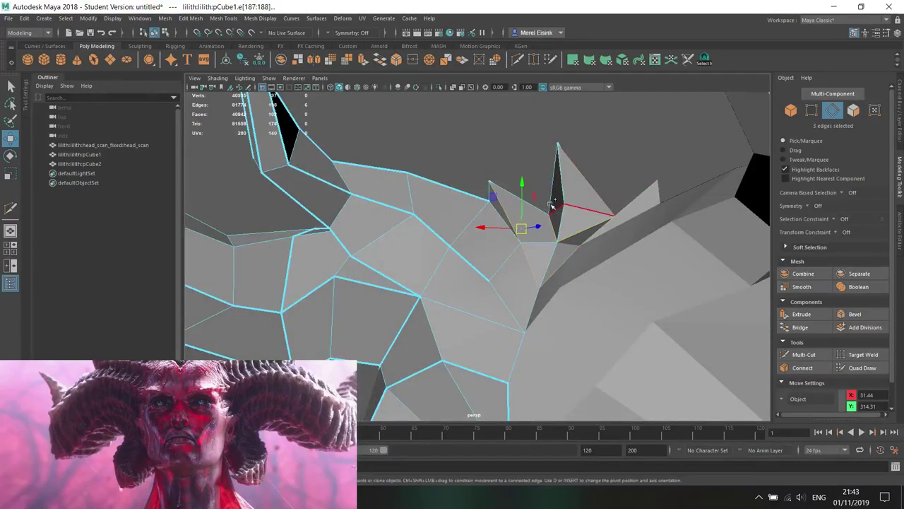
double_click(564, 183)
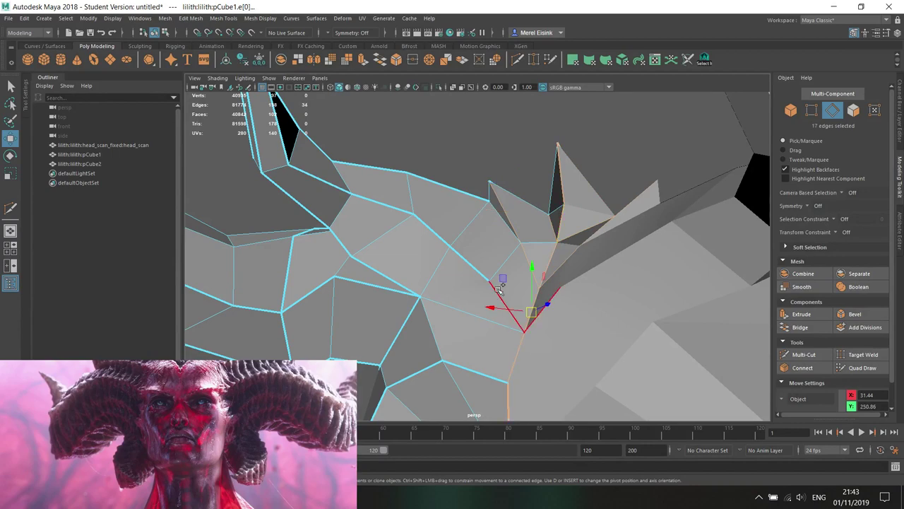
click(223, 18)
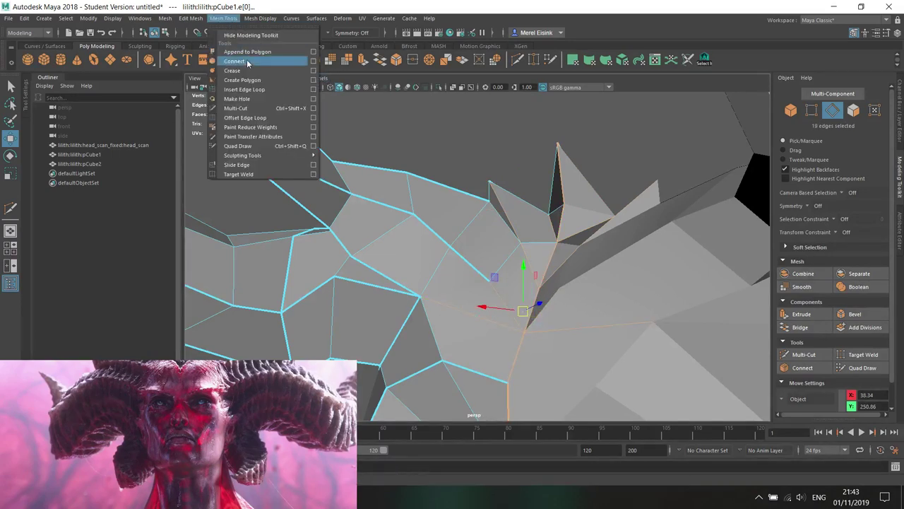
click(307, 149)
- Examine the creased horns and crown from several sides
scroll(449, 258, down, 5)
alt+drag(502, 242, 545, 254)
alt+drag(615, 146, 537, 197)
alt+drag(619, 174, 510, 234)
alt+drag(585, 190, 396, 222)
scroll(463, 267, up, 4)
alt+drag(466, 268, 486, 274)
scroll(487, 273, up, 4)
- Adjust the single vertex on the large horn's underside beside the ear and check the whole shape
right_drag(503, 194, 410, 160)
alt+drag(435, 212, 464, 213)
click(525, 195)
alt+drag(517, 185, 526, 254)
key(w)
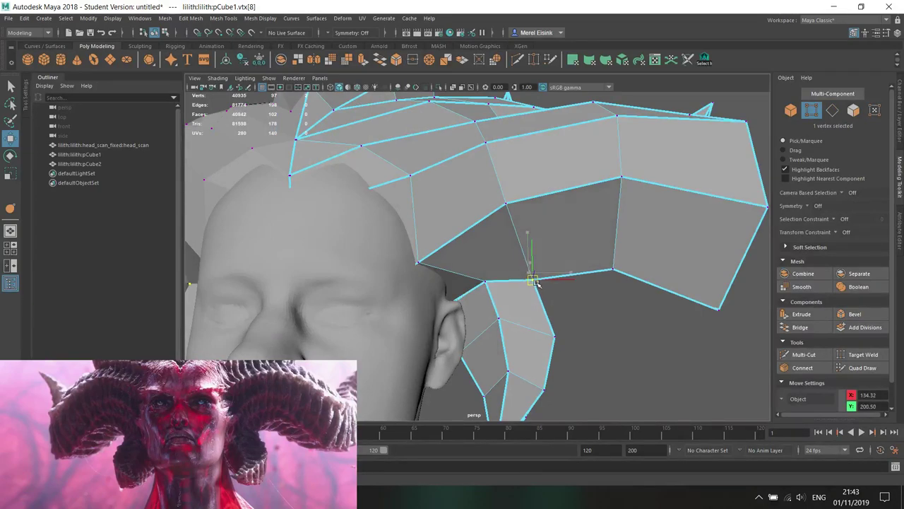
scroll(537, 283, down, 4)
alt+drag(536, 282, 462, 296)
scroll(626, 324, down, 3)
scroll(494, 283, up, 4)
- Try to scale the whole horns object about its pivot at the forehead
right_drag(529, 228, 578, 211)
alt+drag(505, 282, 526, 291)
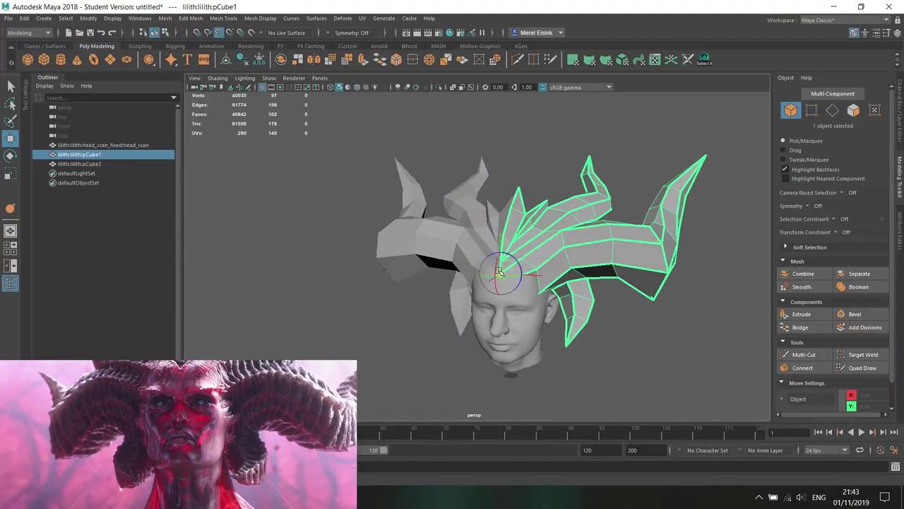
key(r)
drag(501, 274, 493, 275)
key(ctrl+z)
- Select all faces of the horns mesh and set their pivot at the forehead's centre vertex
right_drag(568, 217, 559, 242)
scroll(529, 266, up, 5)
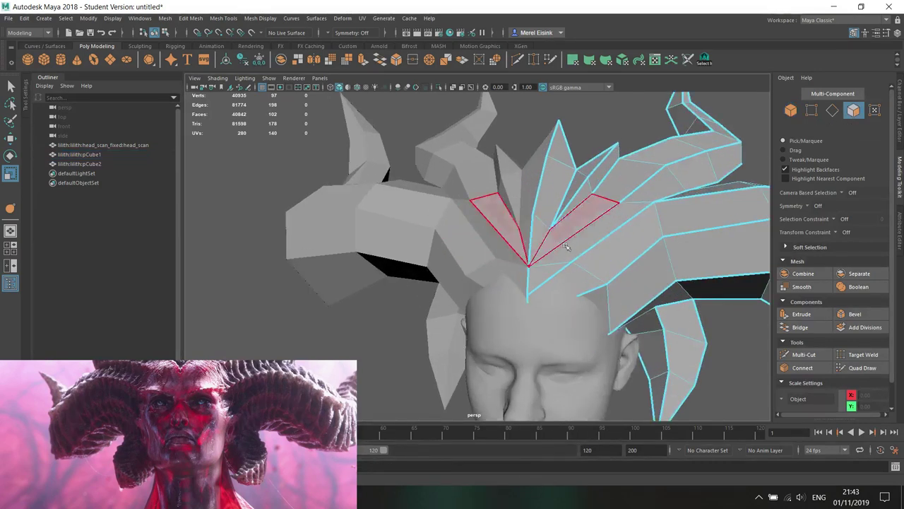
double_click(587, 244)
key(d)
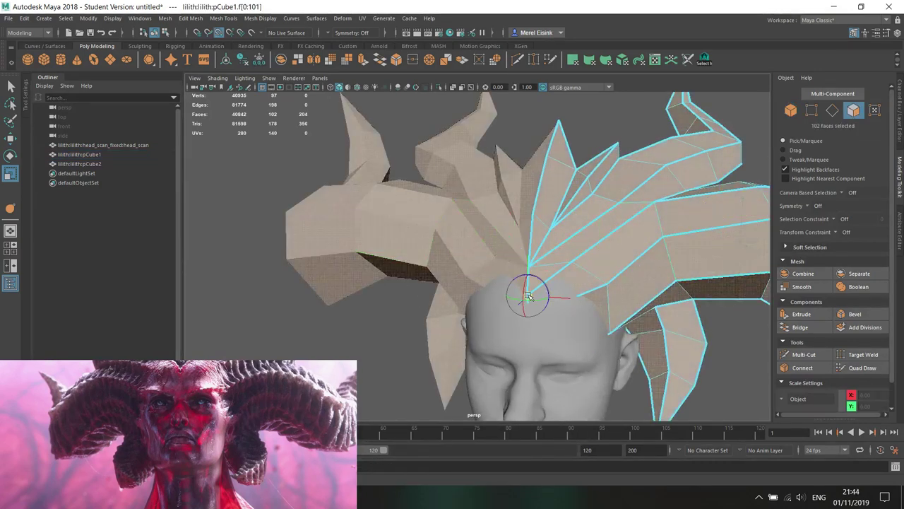
- Try to scale the selected faces uniformly about the forehead pivot and compare the horns with the head
drag(528, 295, 503, 299)
key(ctrl+z)
scroll(562, 298, down, 5)
alt+middle_drag(566, 297, 554, 235)
scroll(554, 235, up, 4)
alt+drag(553, 235, 525, 236)
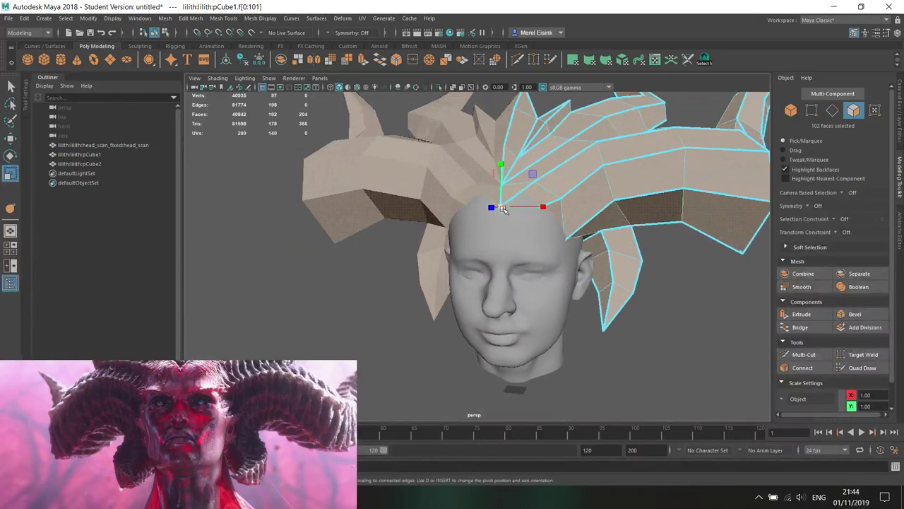
alt+drag(499, 205, 452, 251)
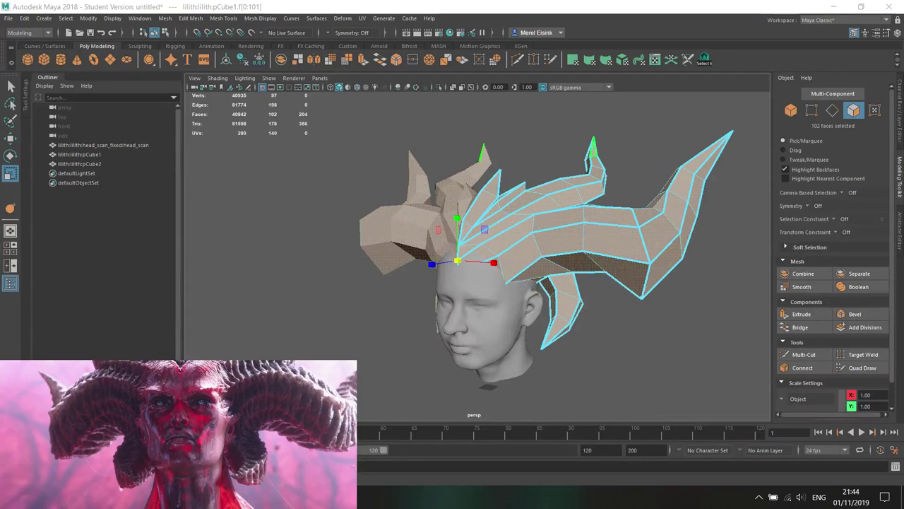
- Move an edge loop on the horn mesh using soft selection with an adjusted falloff to refine the horn's shape
alt+drag(539, 266, 539, 206)
scroll(558, 276, up, 5)
scroll(464, 214, down, 5)
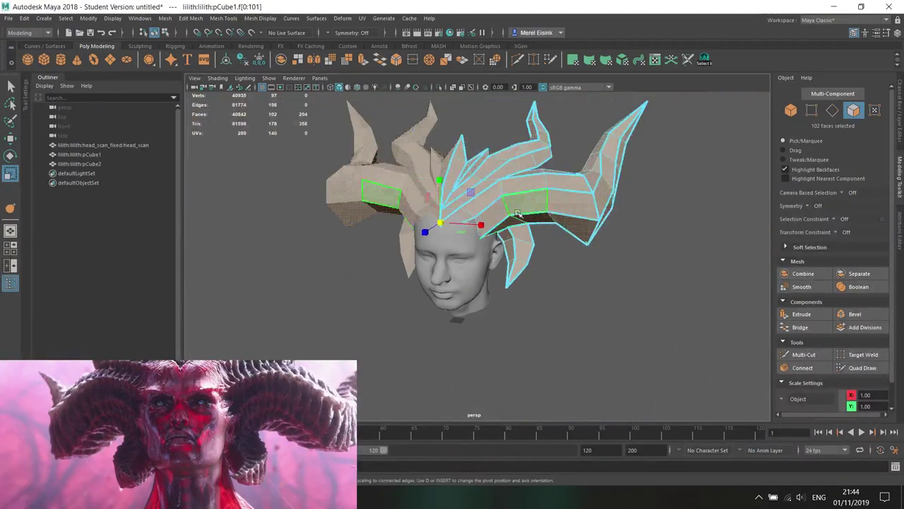
alt+middle_drag(539, 206, 562, 226)
alt+drag(555, 226, 576, 227)
alt+middle_drag(558, 180, 548, 239)
scroll(548, 238, up, 2)
scroll(548, 239, up, 4)
right_drag(555, 147, 555, 122)
alt+middle_drag(555, 155, 514, 215)
double_click(527, 165)
key(b)
drag(553, 202, 353, 212)
drag(495, 214, 514, 214)
key(w)
drag(588, 187, 594, 186)
drag(578, 154, 549, 227)
scroll(587, 181, down, 4)
click(528, 213)
- Switch to vertex editing and reposition individual vertices around the large horn
right_drag(548, 227, 503, 228)
click(589, 264)
alt+drag(588, 266, 383, 267)
alt+drag(384, 267, 433, 298)
scroll(461, 259, up, 4)
click(412, 242)
key(b)
key(b)
scroll(410, 270, down, 3)
click(417, 218)
- Reposition vertices around the base of the upper horn, including the one where its underside meets the large horn
alt+drag(419, 218, 569, 271)
click(510, 255)
alt+drag(510, 256, 505, 340)
click(441, 292)
alt+drag(481, 311, 425, 238)
click(417, 256)
click(459, 215)
alt+drag(480, 237, 501, 237)
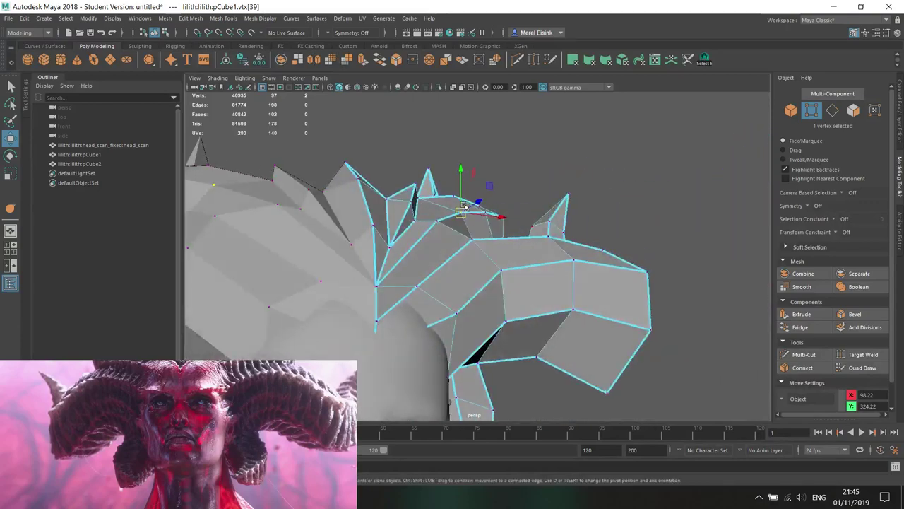
alt+drag(464, 207, 471, 255)
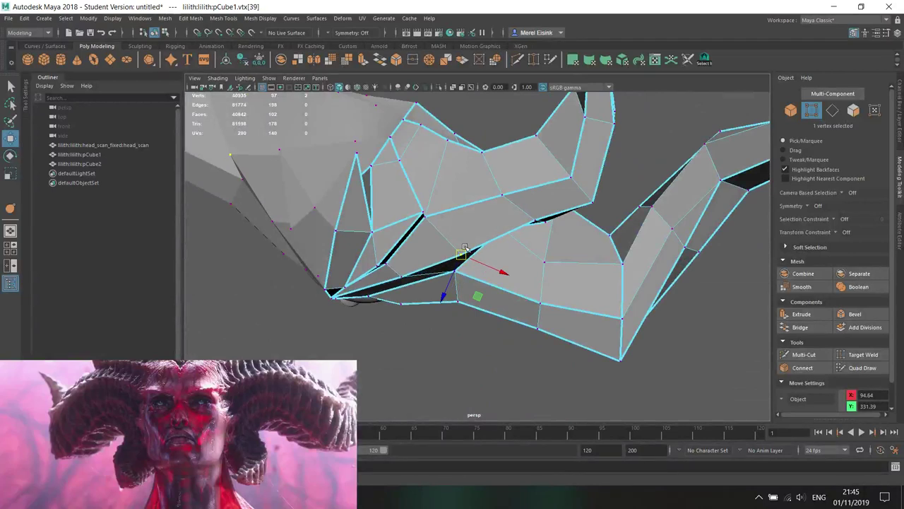
- Adjust vertices along the upper horn's lower edge and in the gap between it and the large horn
click(536, 221)
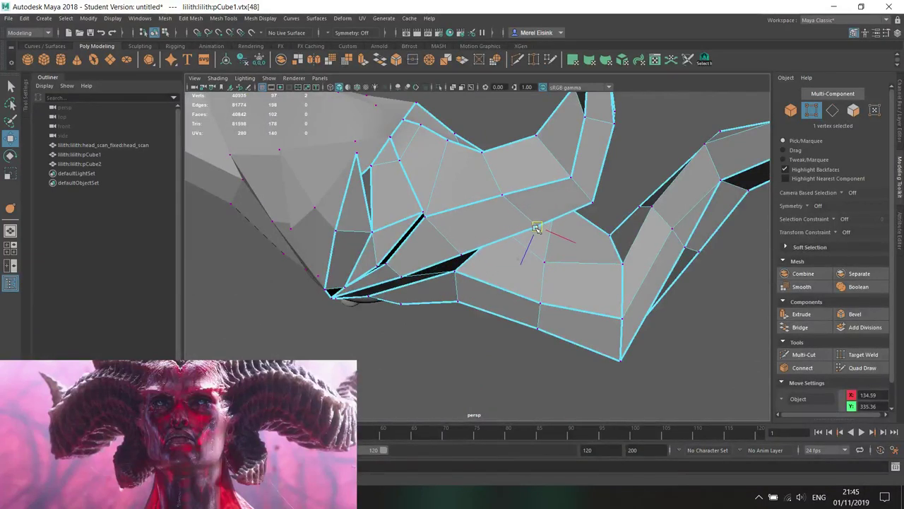
click(591, 203)
click(569, 179)
alt+drag(583, 215, 456, 221)
click(486, 250)
drag(487, 251, 495, 257)
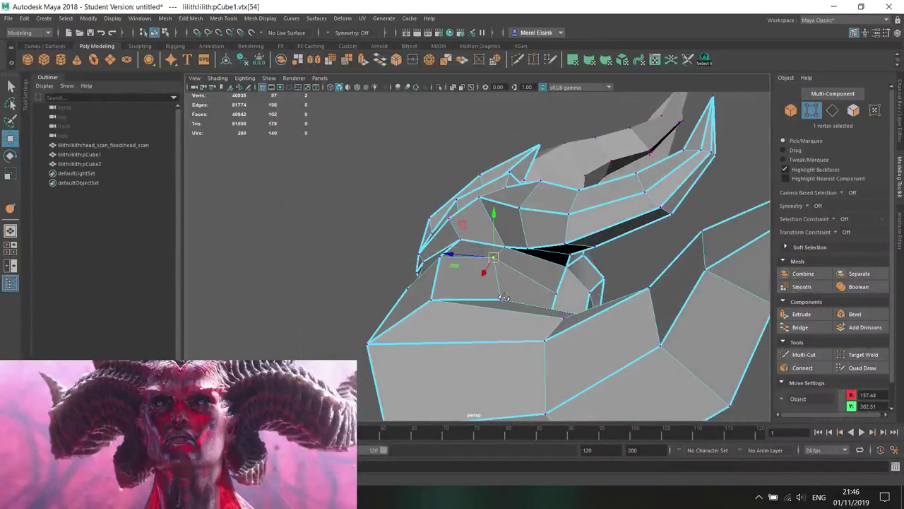
- Select the ridge edge loops along the large, upper and lower horns and the front spikes, and crease them with the Crease tool
alt+drag(498, 290, 586, 308)
right_drag(585, 228, 582, 205)
alt+drag(582, 205, 494, 315)
double_click(473, 293)
shift+double_click(624, 192)
alt+drag(597, 275, 590, 249)
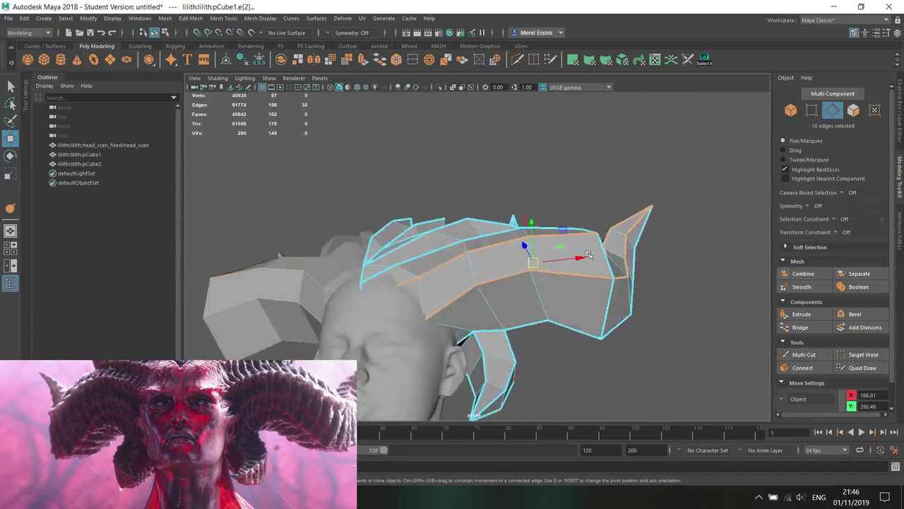
shift+double_click(572, 326)
alt+drag(620, 347, 484, 185)
shift+click(479, 341)
shift+double_click(417, 259)
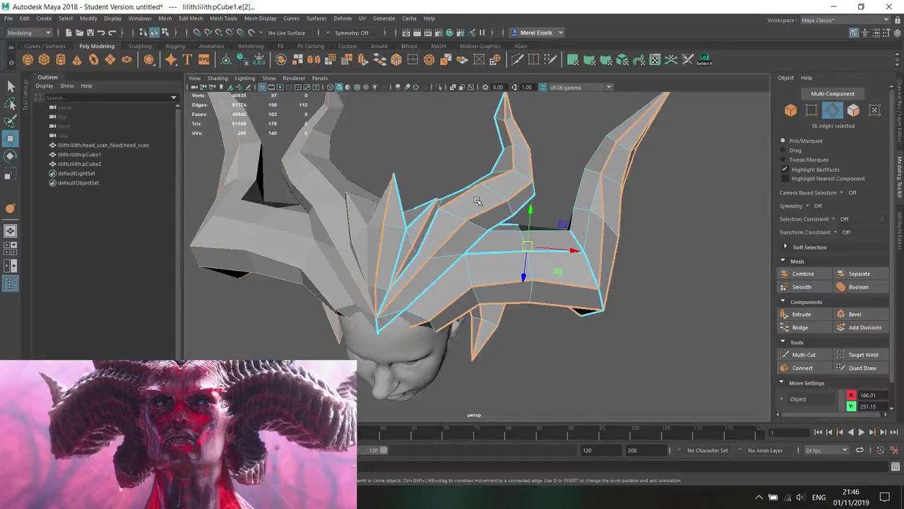
scroll(477, 201, up, 2)
alt+middle_drag(477, 201, 496, 246)
alt+drag(497, 246, 546, 238)
shift+double_click(440, 236)
shift+double_click(486, 215)
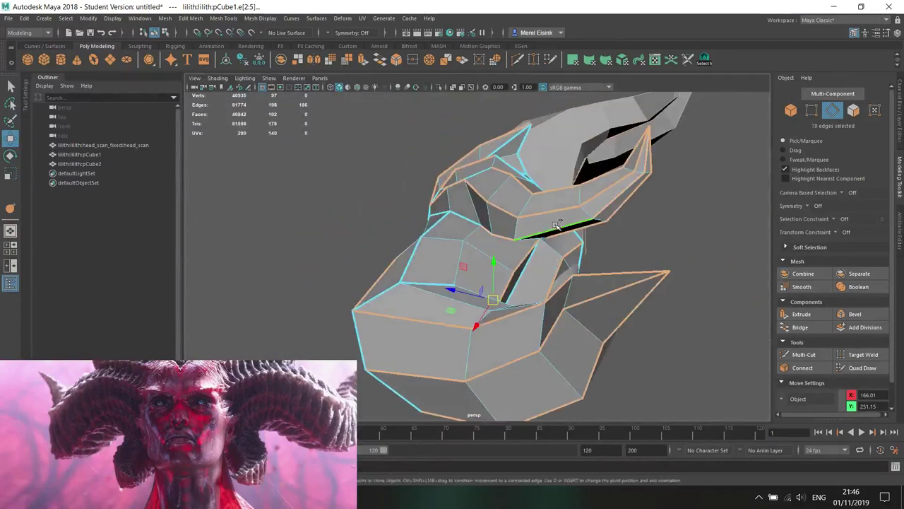
shift+double_click(546, 238)
shift+double_click(507, 254)
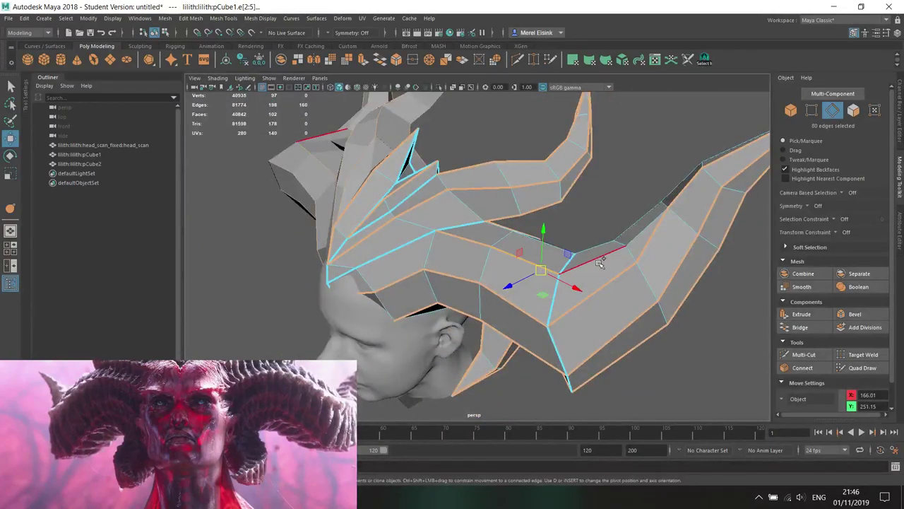
mouse_move(597, 277)
alt+mouse_down()
mouse_move(626, 254)
mouse_move(506, 200)
mouse_move(452, 253)
mouse_move(599, 291)
mouse_move(585, 288)
alt+mouse_up()
shift+click(579, 229)
alt+drag(579, 229, 554, 226)
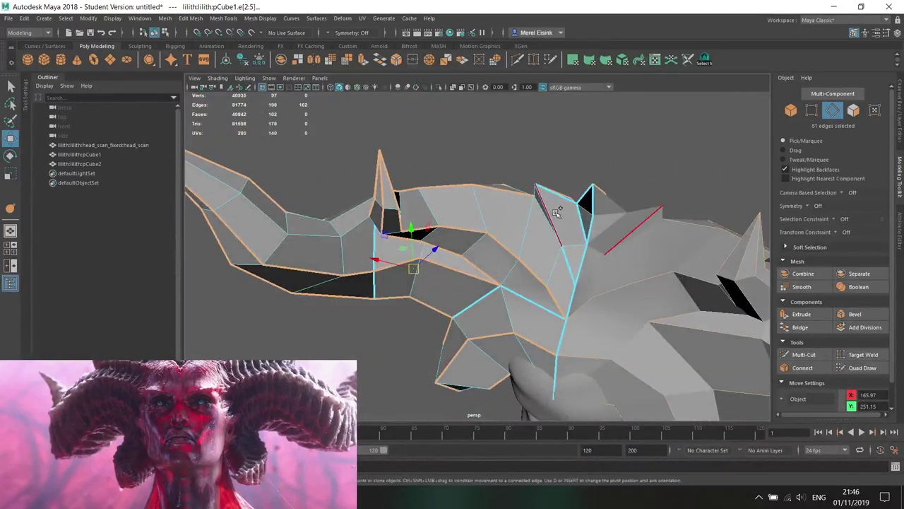
alt+drag(562, 262, 567, 264)
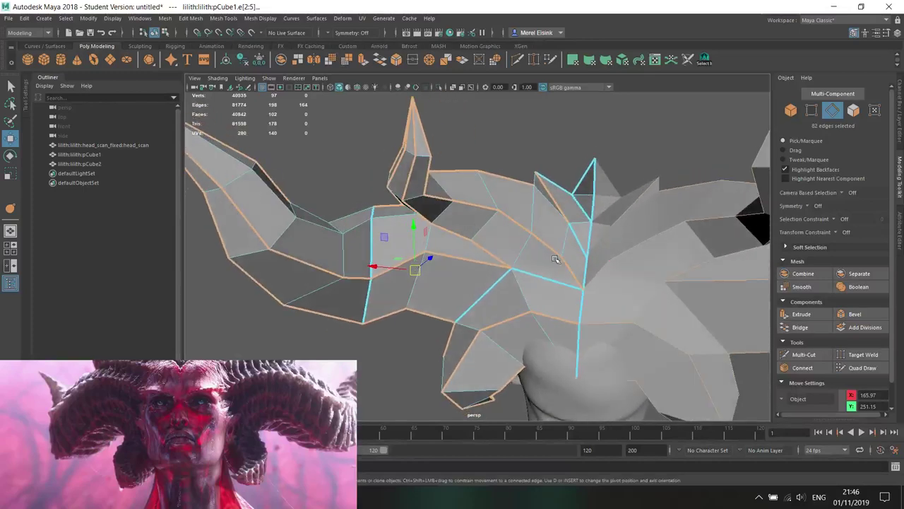
mouse_move(387, 121)
alt+mouse_down()
mouse_move(406, 134)
mouse_move(390, 123)
alt+mouse_up()
click(225, 18)
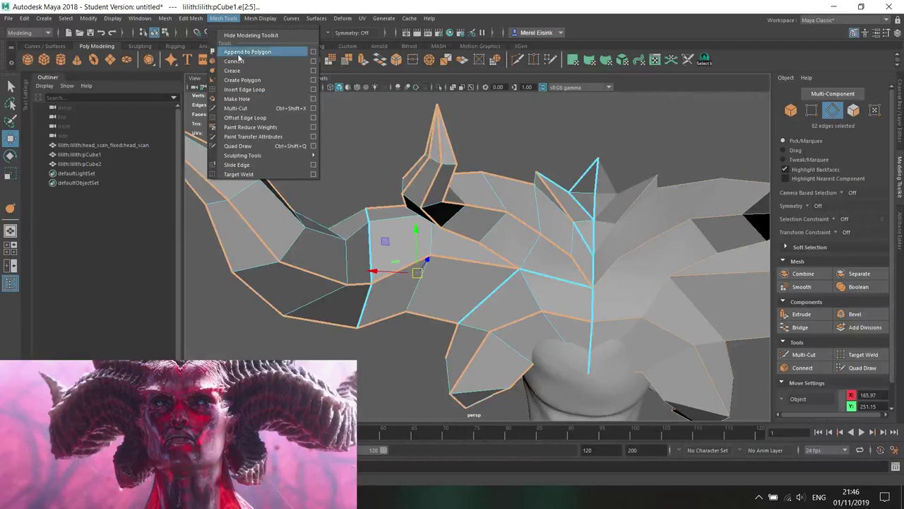
click(234, 69)
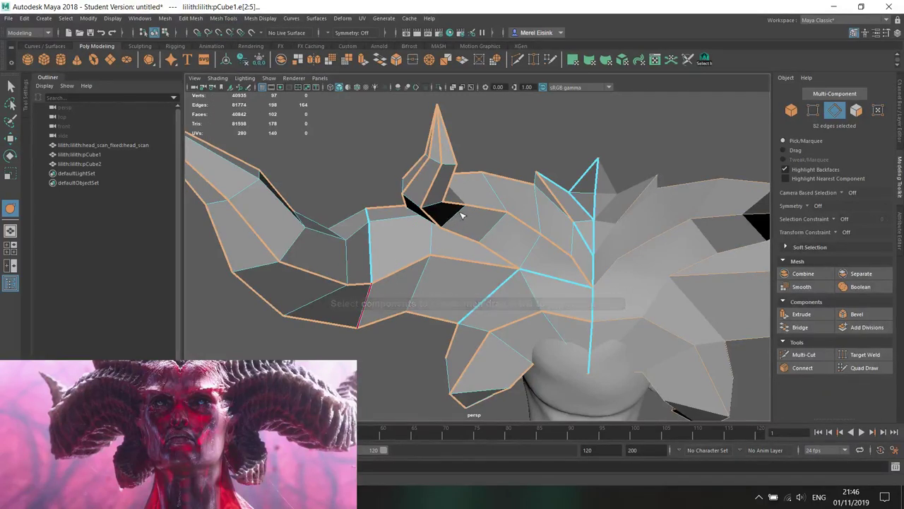
- Crease the remaining edges between the front spikes, at the upper horn's base and around the lower horn's root
click(579, 235)
alt+drag(579, 235, 394, 263)
shift+click(393, 263)
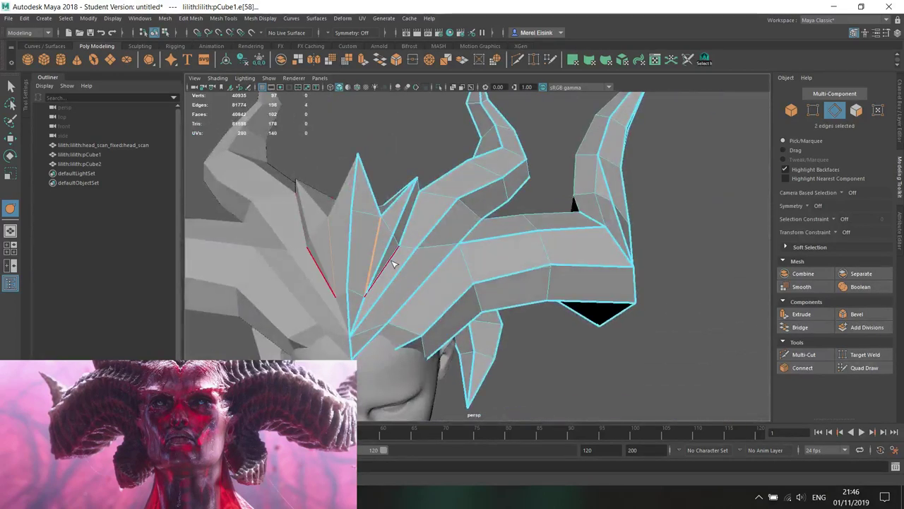
shift+click(363, 303)
shift+double_click(404, 305)
alt+drag(499, 298, 544, 283)
shift+click(471, 221)
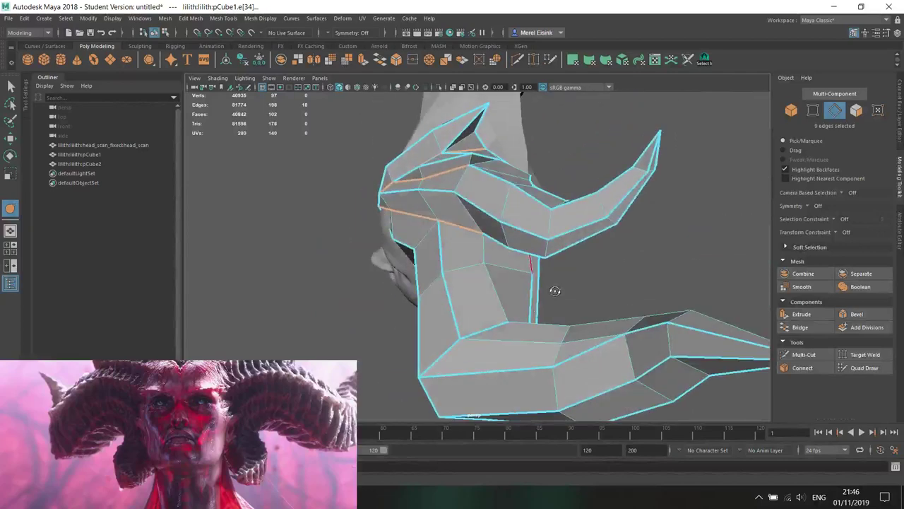
shift+double_click(500, 329)
key(ctrl+z)
key(ctrl+z)
alt+drag(507, 351, 398, 309)
shift+click(496, 292)
alt+drag(496, 293, 478, 329)
shift+click(563, 256)
mouse_move(489, 270)
alt+mouse_down()
mouse_move(518, 245)
mouse_move(478, 268)
alt+mouse_up()
shift+click(367, 303)
shift+click(369, 256)
alt+drag(369, 256, 375, 278)
shift+click(536, 269)
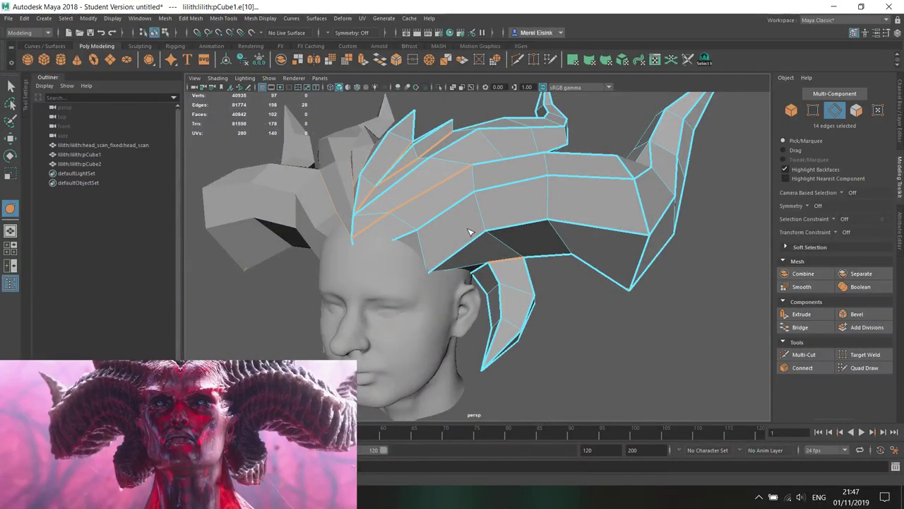
alt+drag(466, 233, 653, 291)
click(483, 284)
click(628, 271)
key(w)
- Adjust the edge at the centre of the horn base, just above the forehead
alt+drag(618, 226, 601, 312)
click(616, 315)
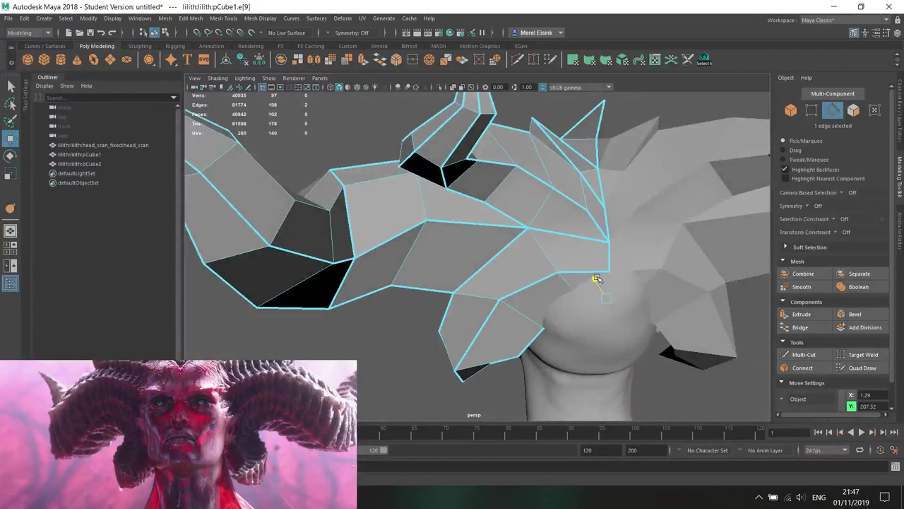
alt+drag(611, 253, 492, 279)
alt+drag(432, 244, 397, 280)
click(502, 303)
drag(391, 236, 593, 269)
key(r)
key(w)
scroll(553, 274, down, 5)
- Try smoothing the horn mesh with 3 divisions, inspect the front spikes up close, and undo the smoothing
right_drag(490, 228, 535, 214)
alt+drag(650, 247, 631, 279)
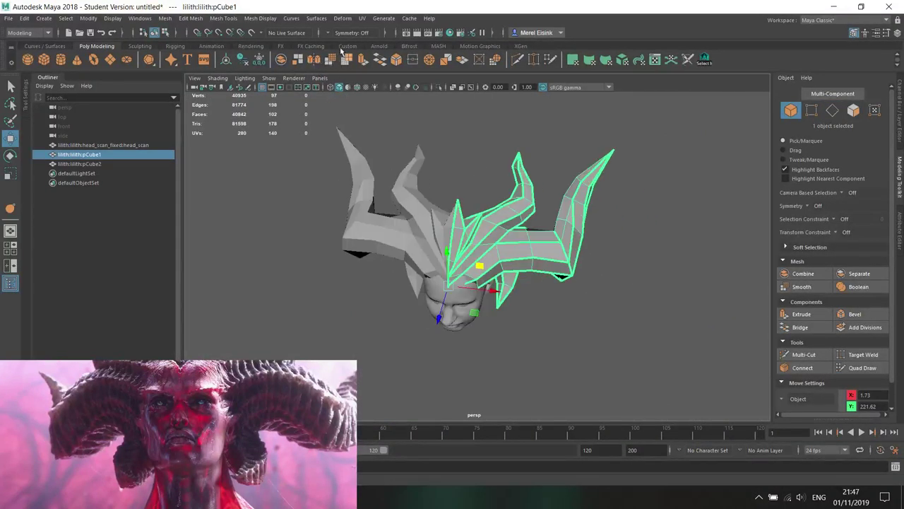
click(330, 59)
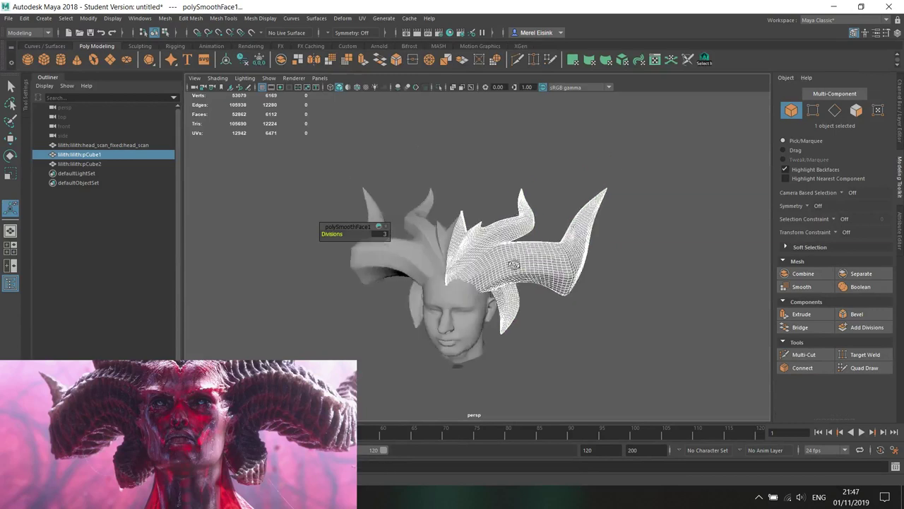
click(601, 306)
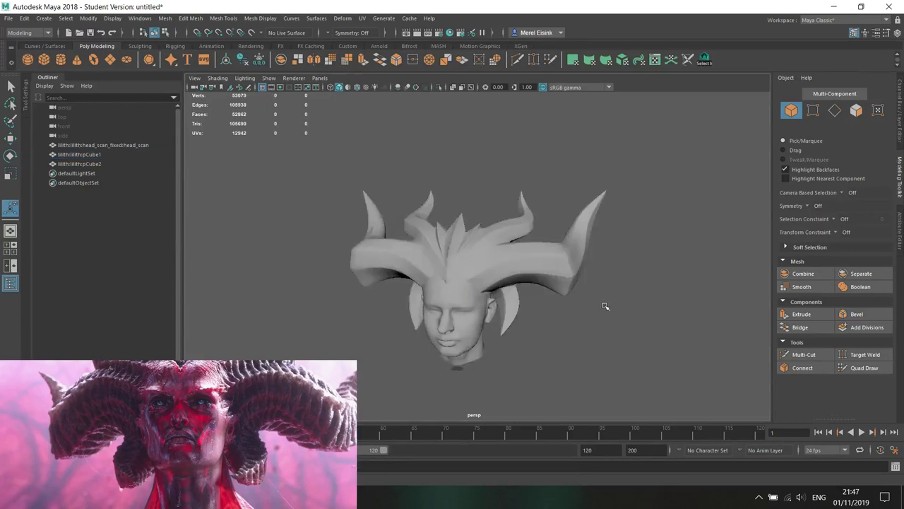
scroll(607, 262, up, 3)
alt+drag(608, 262, 427, 198)
alt+middle_drag(427, 198, 398, 222)
alt+right_drag(397, 222, 468, 262)
key(ctrl+z)
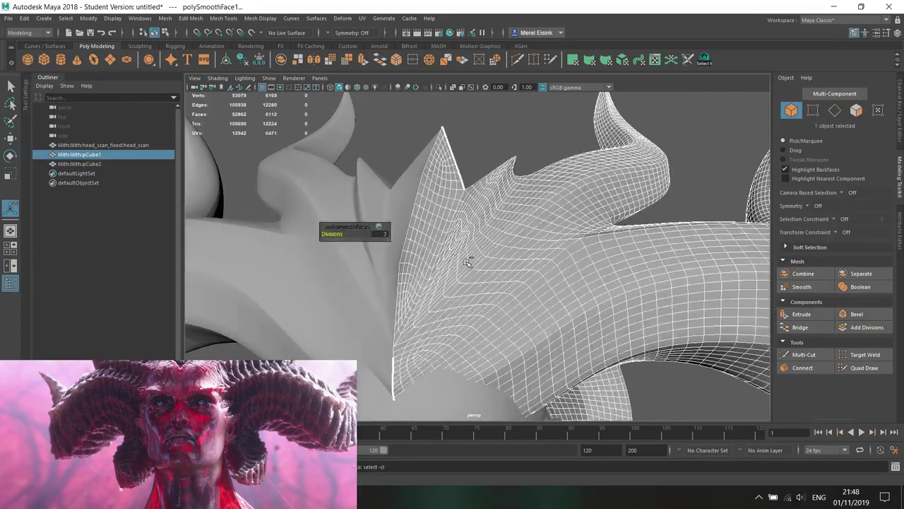
key(ctrl+z)
- Delete the edges running down between the central front spike and the small spike beside it
right_drag(488, 227, 492, 202)
click(478, 215)
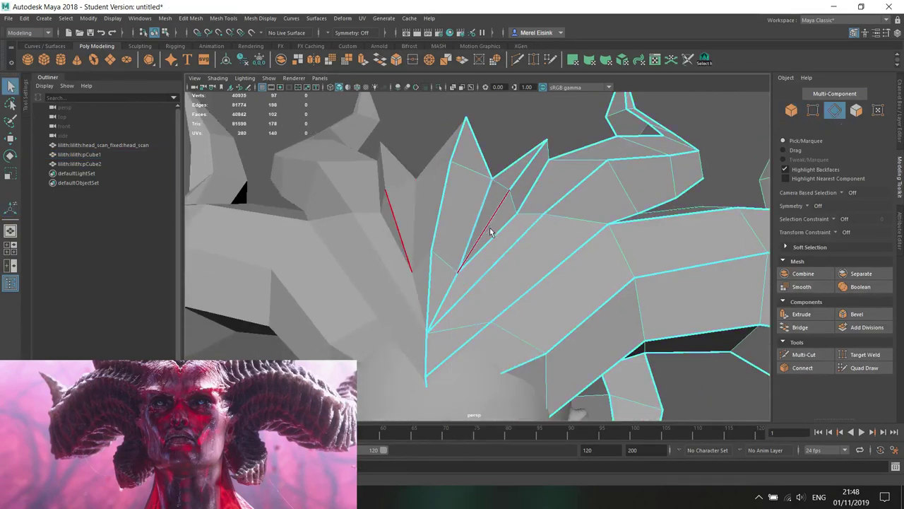
shift+click(475, 215)
key(Delete)
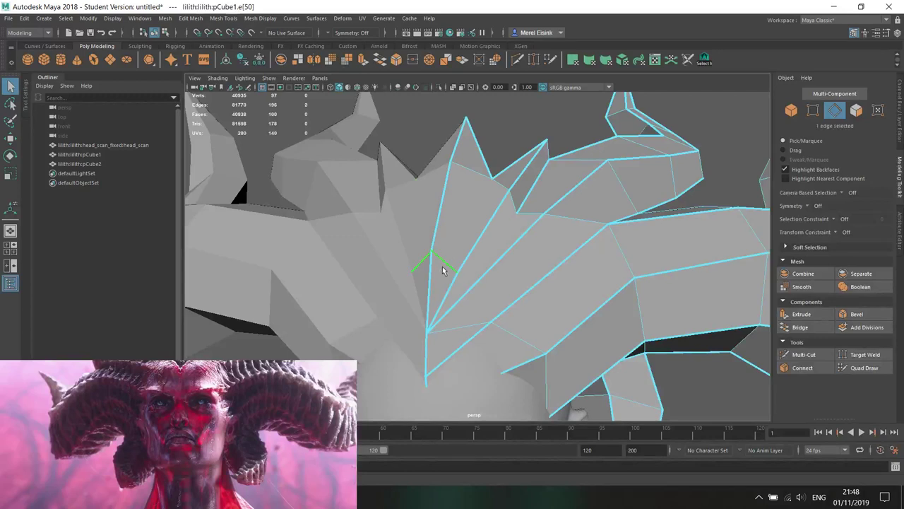
- Try a Multi-Cut from the small spike's base corner, and remove the remaining diagonal edge running down to the base centre
click(803, 354)
scroll(520, 252, up, 2)
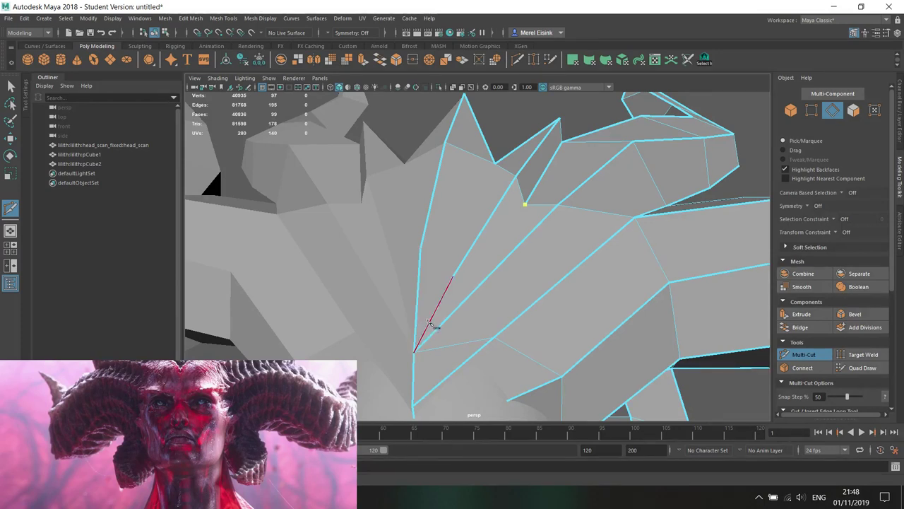
alt+middle_drag(523, 323, 505, 298)
click(434, 248)
alt+middle_drag(456, 194, 458, 209)
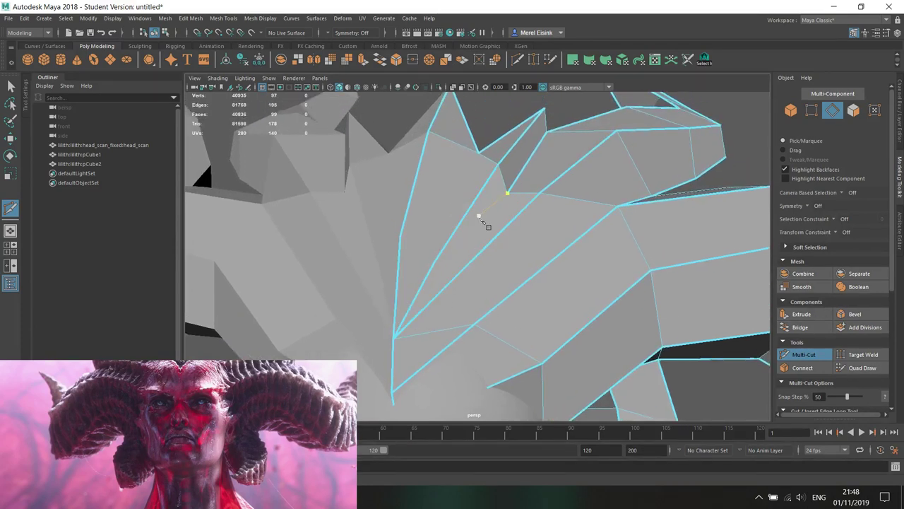
key(w)
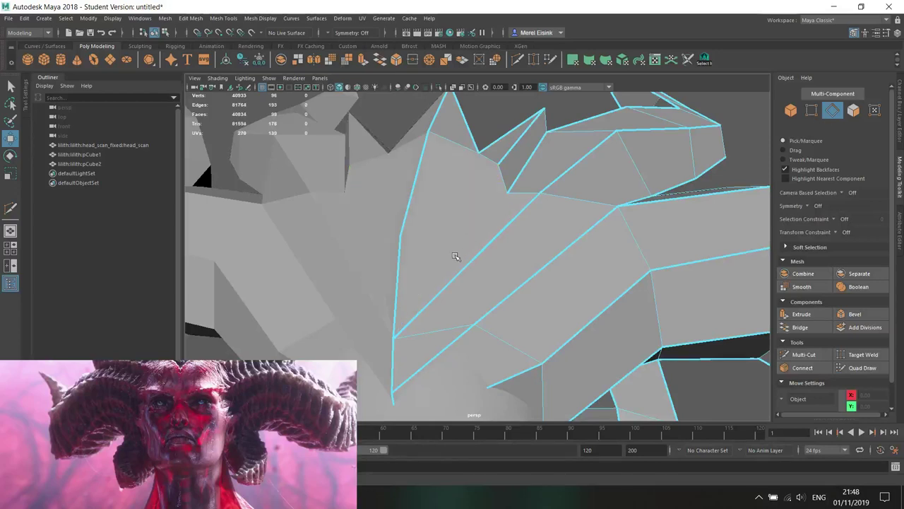
- Cut new edges with Multi-Cut from the small spike's base corners down to one point on the ridge edge below
click(798, 354)
click(499, 165)
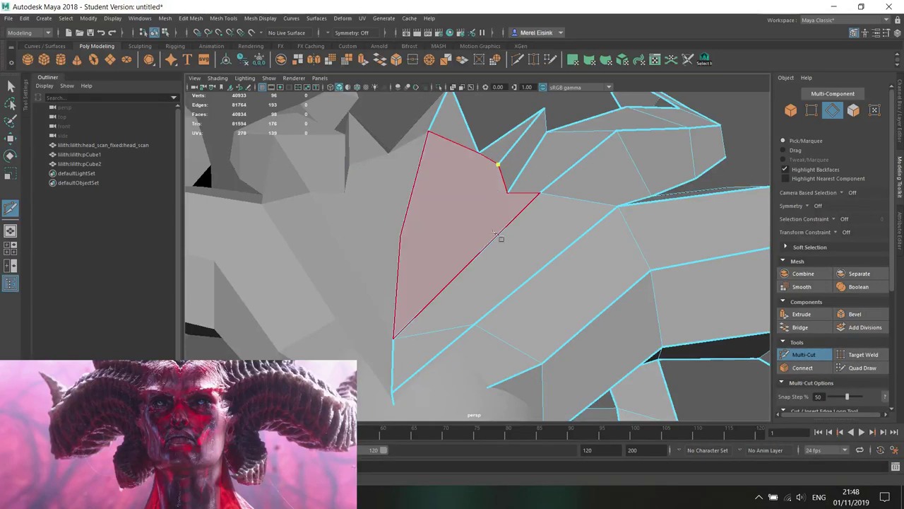
click(439, 293)
key(Return)
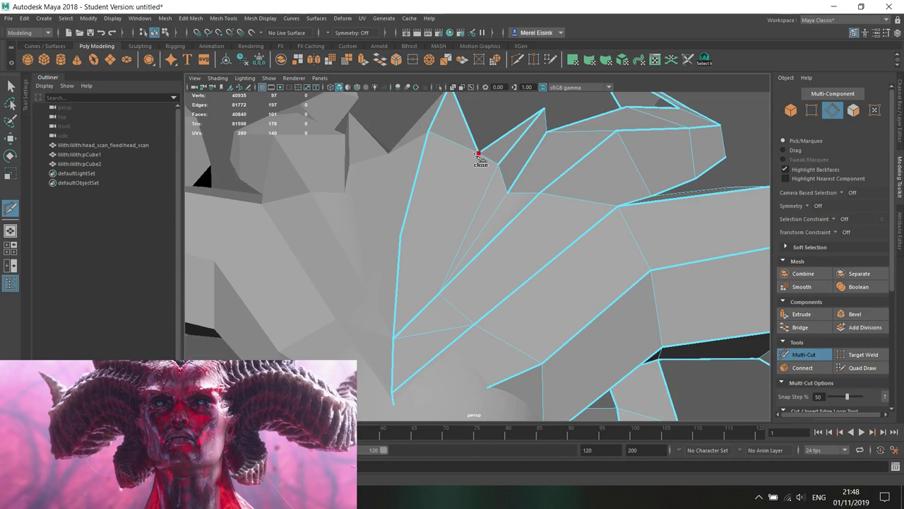
- Cut an edge from the gap between the spikes to the base centre, and a cross cut from the centre line to the ridge point
click(439, 307)
key(Return)
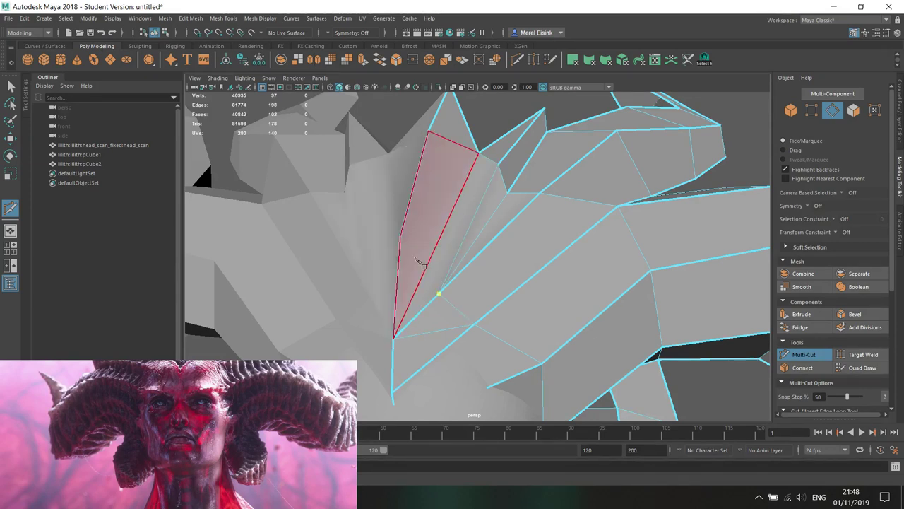
click(430, 257)
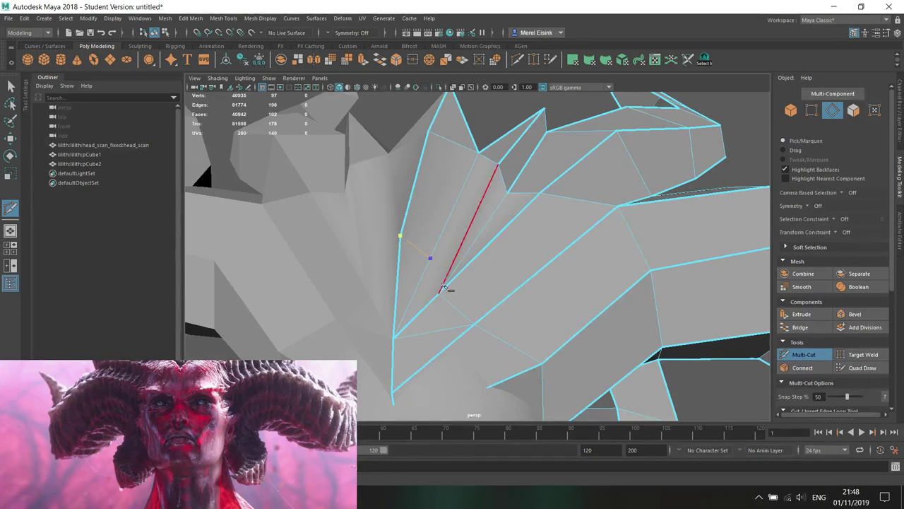
click(439, 294)
key(w)
- Crease the newly cut edges running down from the front spikes with the Crease tool
right_drag(381, 228, 389, 165)
click(460, 203)
click(260, 18)
mouse_move(223, 18)
click(233, 70)
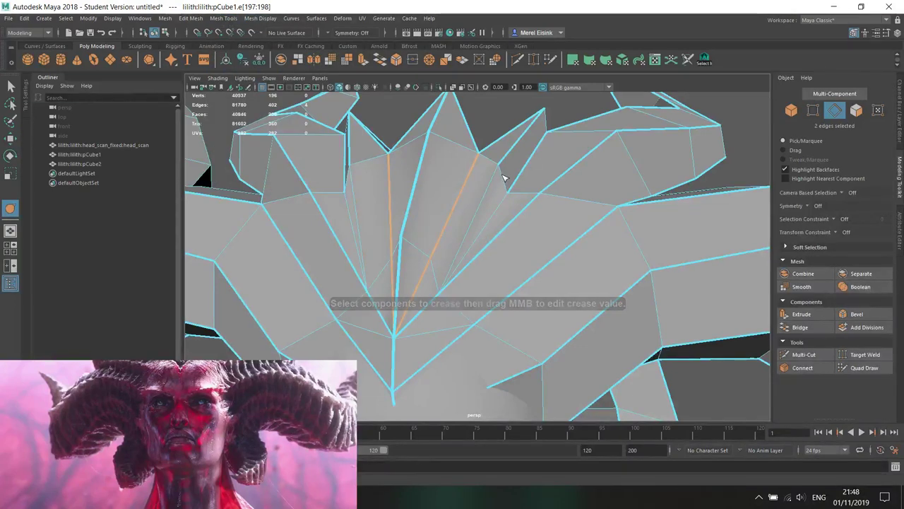
click(471, 218)
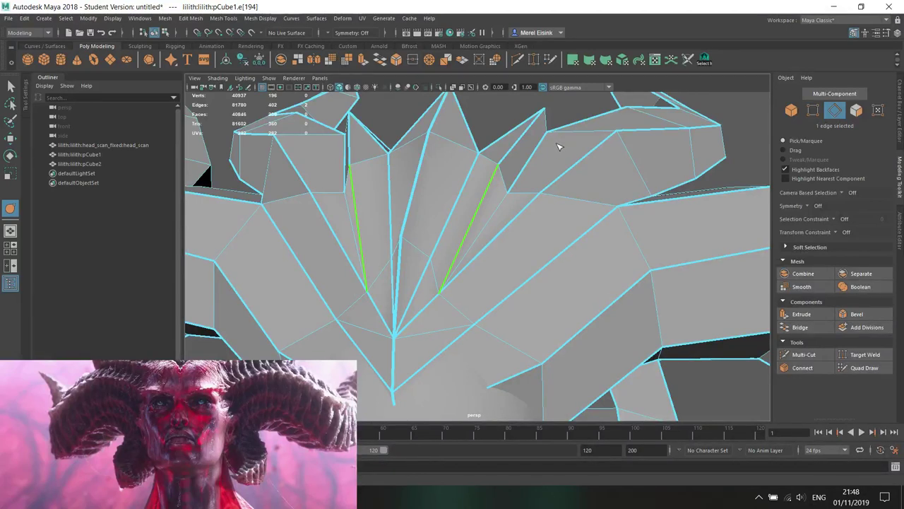
click(503, 209)
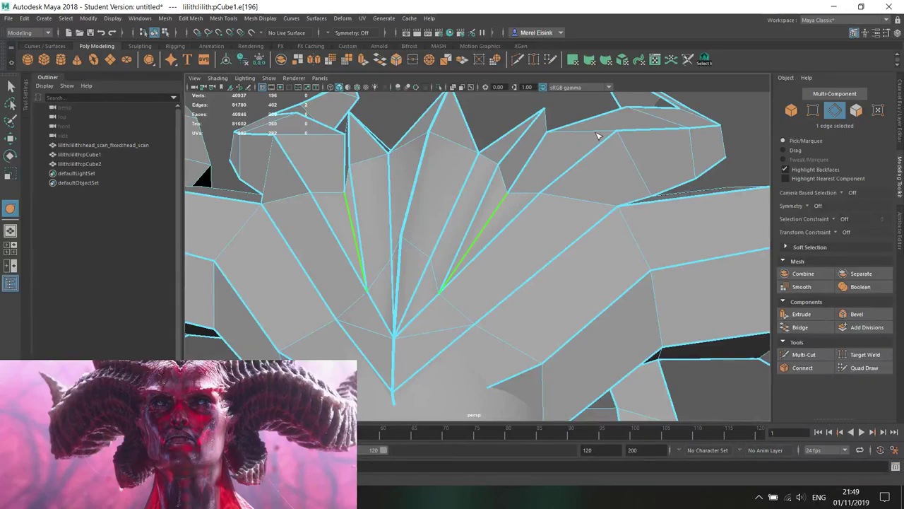
- Delete the crosswise edge running outward from the base centre below the front spikes
alt+drag(540, 243, 559, 226)
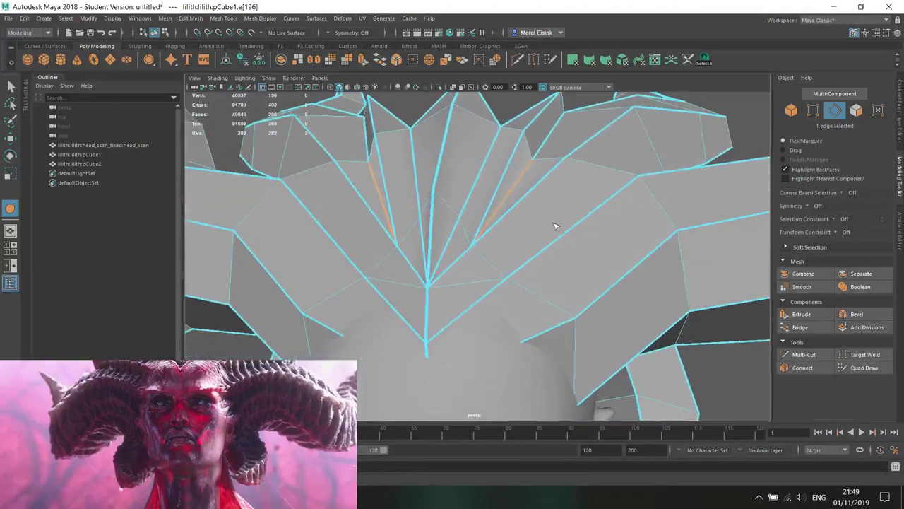
key(w)
click(478, 282)
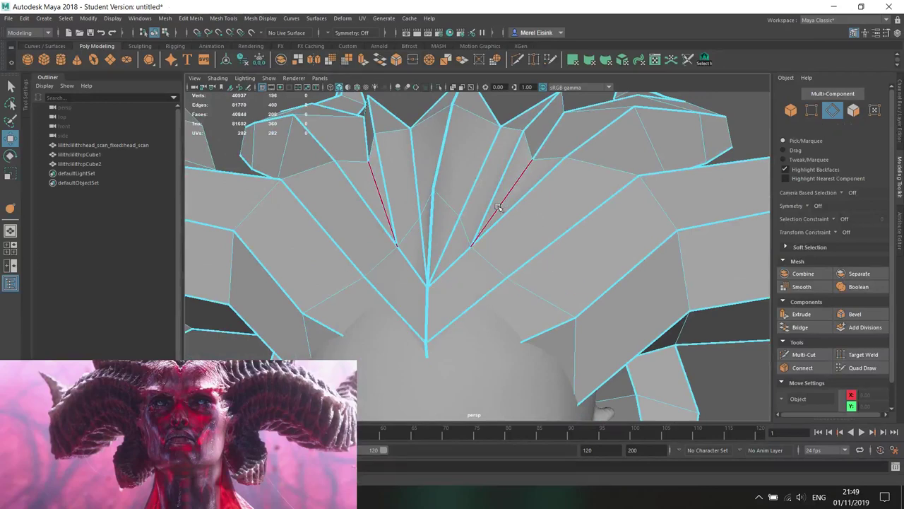
- Cut a new edge with Multi-Cut from the small spike's outer base corner across the ridge edge and strip below to the centre line
alt+drag(479, 283, 521, 262)
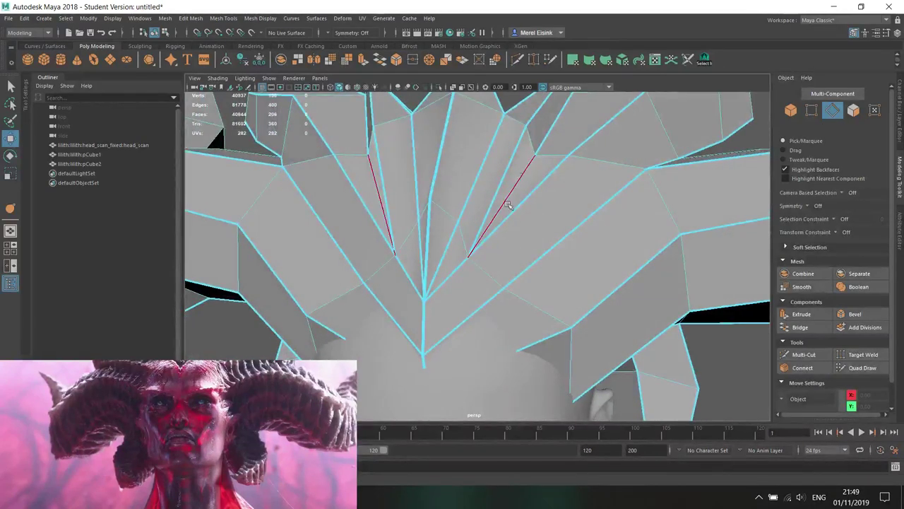
click(802, 355)
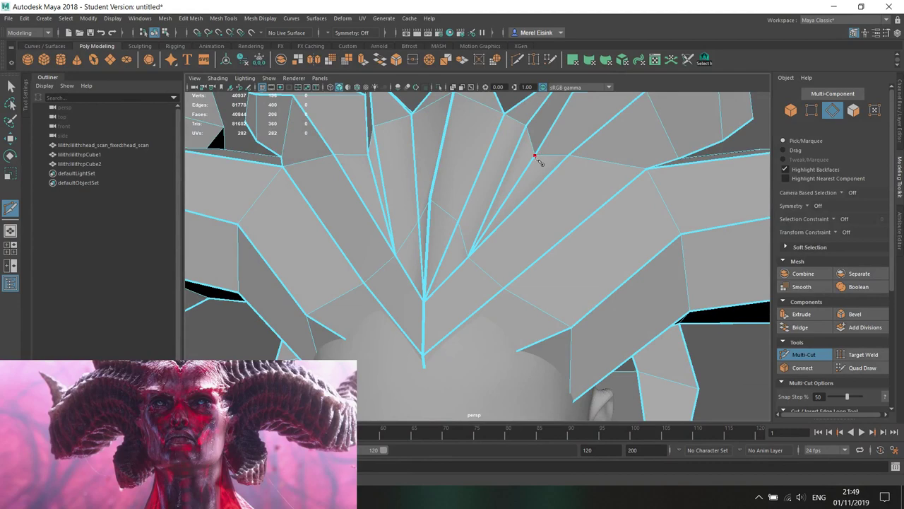
click(502, 223)
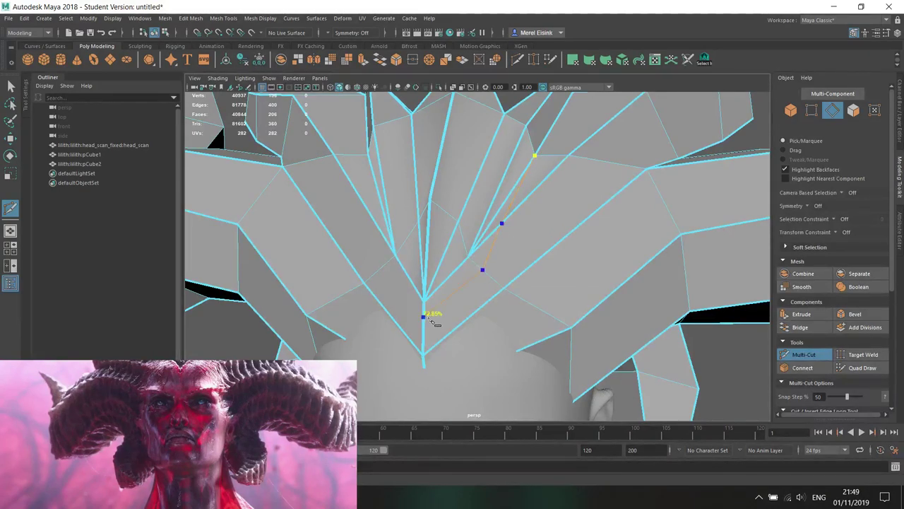
click(429, 318)
alt+drag(429, 318, 438, 315)
alt+drag(576, 259, 513, 238)
scroll(474, 230, up, 3)
- Slide the new cut's ridge vertex outward and try to target-weld it to the neighbouring cut vertex below
key(w)
scroll(467, 226, up, 4)
right_drag(485, 229, 475, 227)
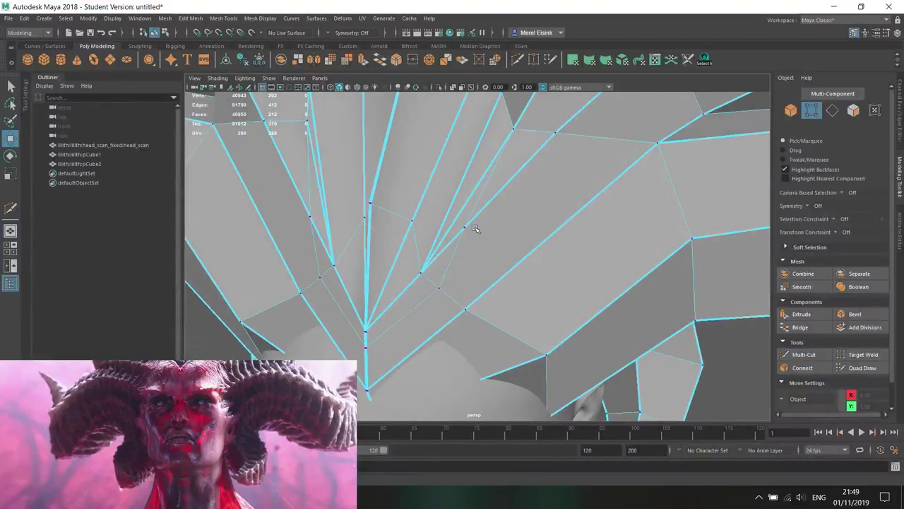
click(466, 227)
drag(498, 199, 516, 198)
click(868, 360)
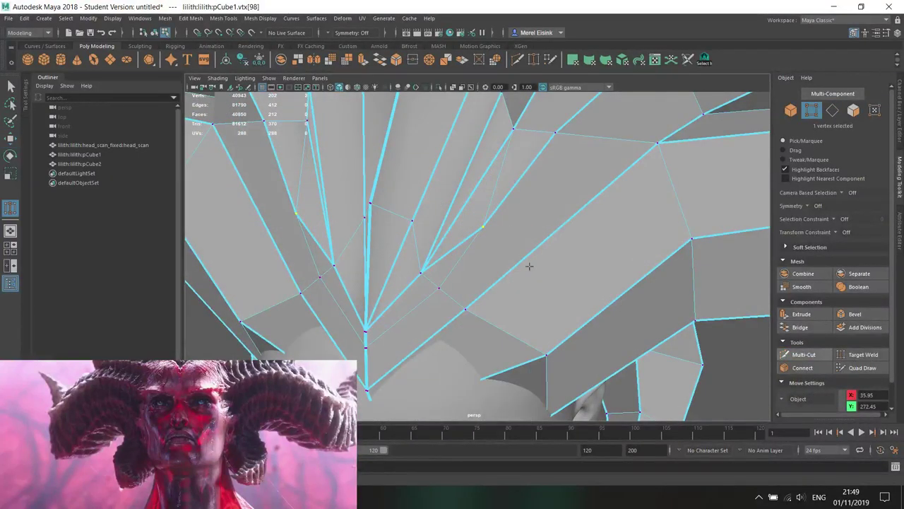
drag(482, 227, 420, 262)
- Crease the newly cut edges running from the small spike's base down to the centre line
key(w)
right_drag(439, 224, 439, 202)
click(430, 239)
click(256, 22)
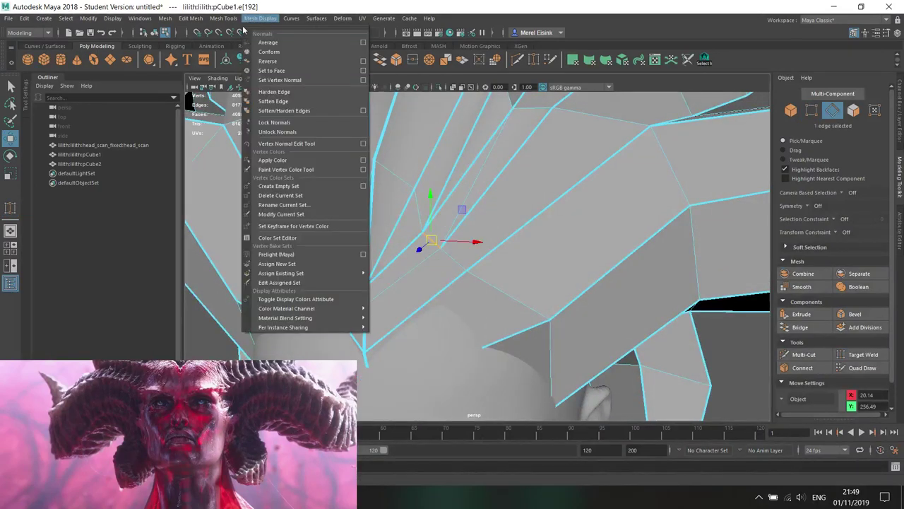
click(233, 80)
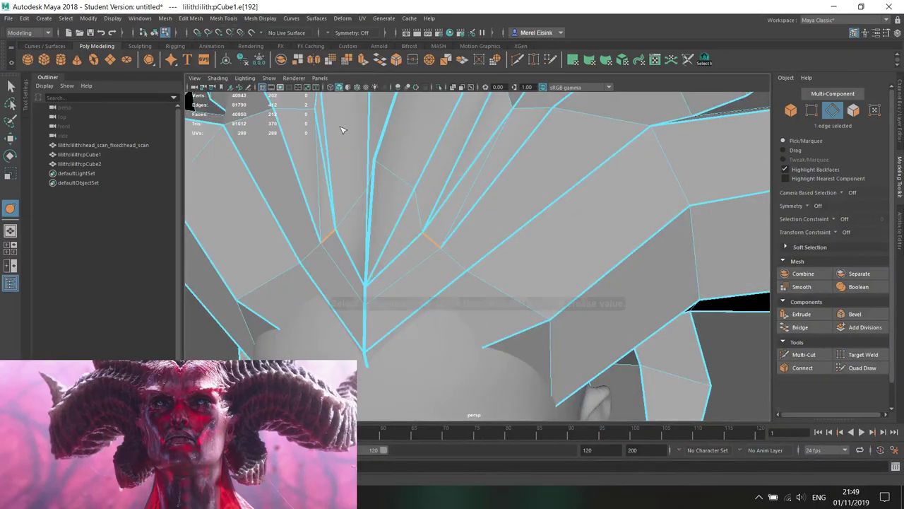
shift+click(460, 212)
alt+middle_drag(551, 139, 555, 195)
key(w)
- Delete the old ridge edge beside the new cut below the small spike
right_drag(498, 202, 501, 173)
click(492, 206)
key(Delete)
- Adjust the new cut's vertex on the centre line and move the neighbouring inner ridge vertex upward
scroll(510, 212, down, 2)
alt+drag(511, 213, 297, 219)
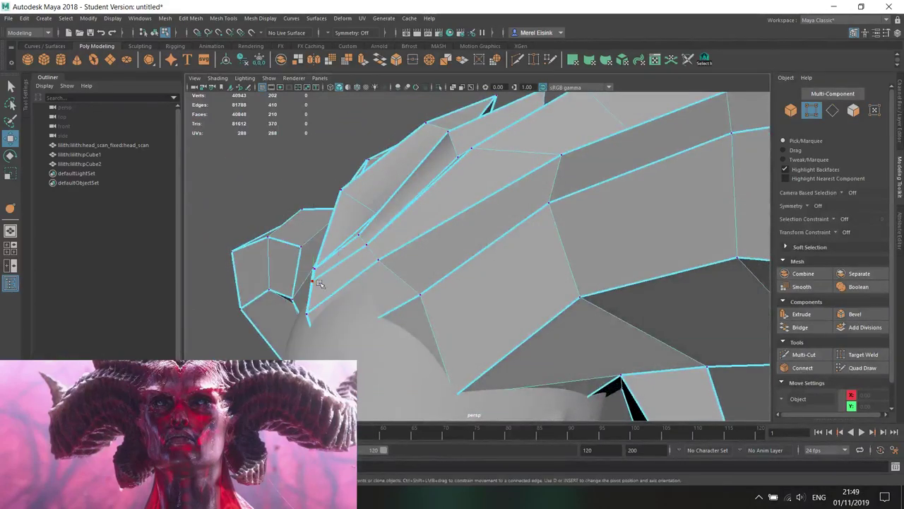
click(313, 282)
alt+drag(313, 281, 297, 284)
drag(337, 255, 446, 289)
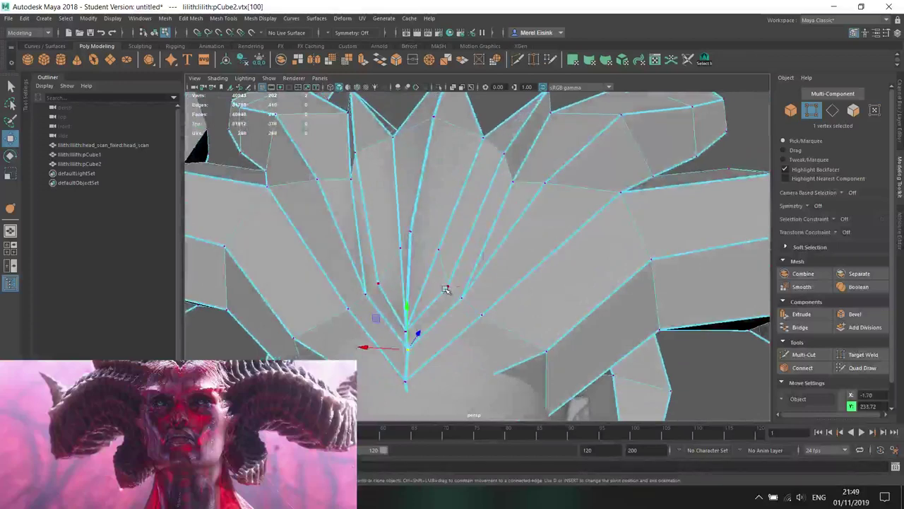
click(453, 268)
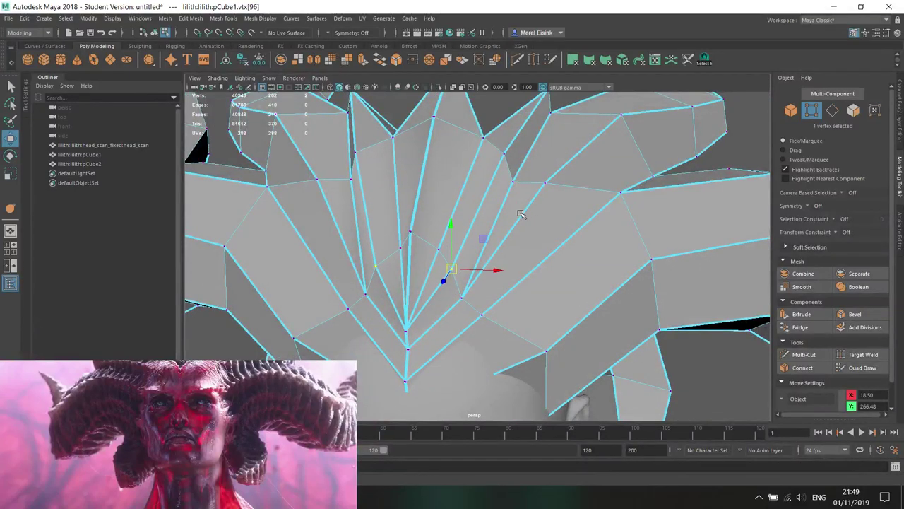
- Adjust the small side spike's edges and the vertex in the gap beside the central spike
alt+drag(524, 241, 551, 166)
right_drag(551, 165, 551, 134)
click(544, 179)
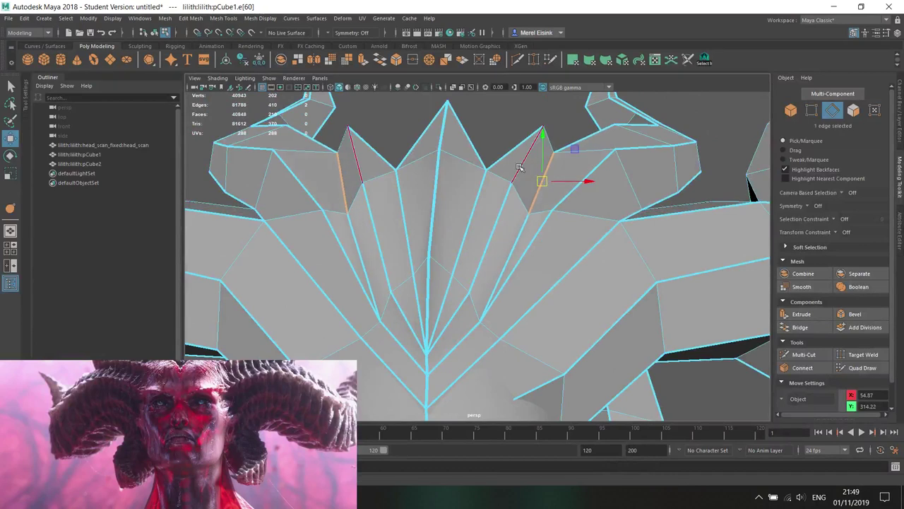
drag(527, 161, 538, 157)
right_drag(510, 173, 479, 161)
drag(486, 173, 413, 216)
alt+drag(397, 181, 337, 235)
- Merge the overlapping vertices where the small spike's two outer ridge edges meet on the new cut
alt+drag(309, 304, 348, 347)
click(498, 316)
click(388, 333)
drag(339, 301, 346, 295)
key(f)
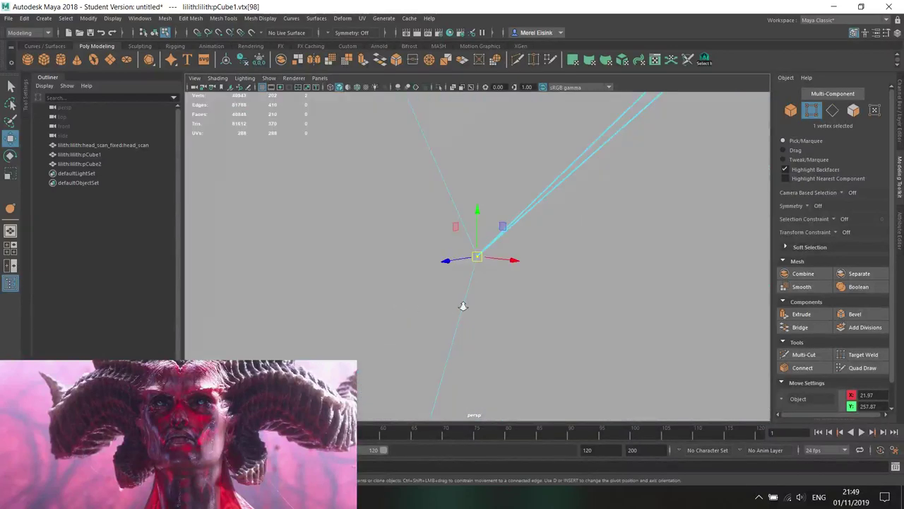
scroll(464, 308, up, 2)
click(190, 18)
click(226, 127)
- Cut an edge from the upper horn's base vertex to the next lower ridge vertex and delete the old ridge edge beside it
alt+drag(579, 261, 520, 258)
scroll(473, 286, down, 3)
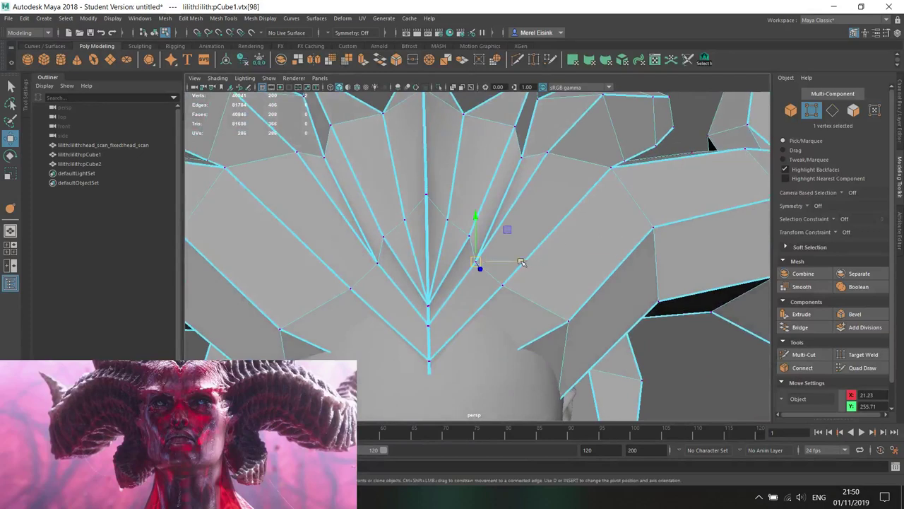
click(795, 354)
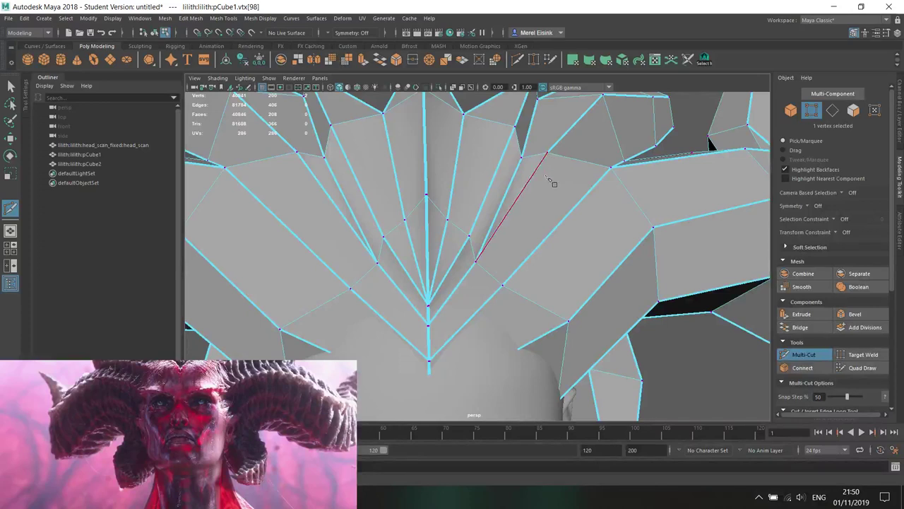
click(555, 160)
right_drag(525, 200, 526, 180)
click(526, 184)
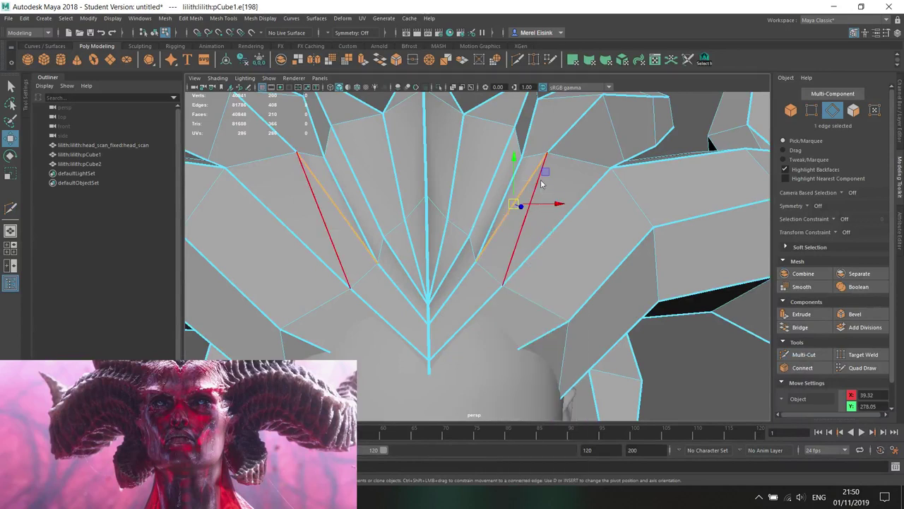
key(Delete)
- Crease the replacement edge running down from the upper horn's base
click(538, 185)
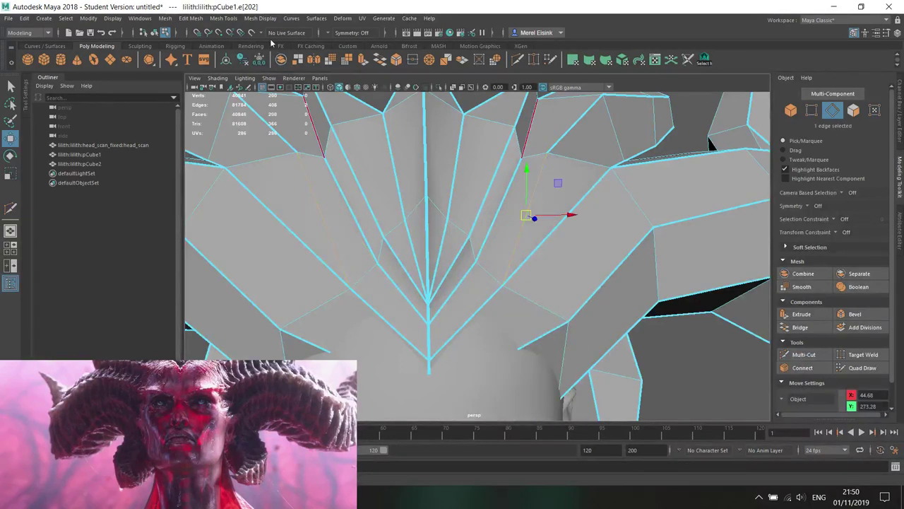
click(223, 18)
click(244, 68)
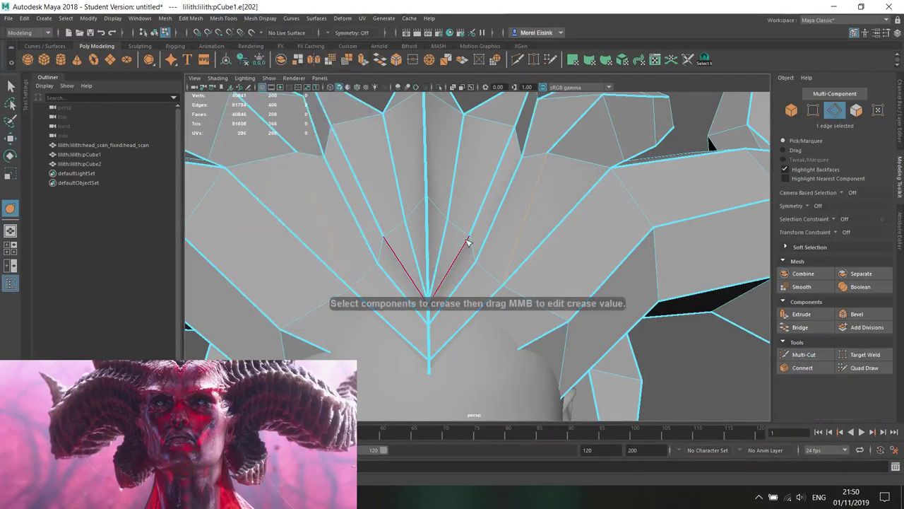
alt+drag(607, 196, 601, 214)
- Move the vertex at the upper horn's base outward and select the front rim vertex below the large horn
key(w)
right_drag(551, 178, 507, 178)
click(559, 135)
alt+drag(560, 136, 569, 132)
mouse_move(529, 183)
mouse_down()
mouse_move(556, 193)
mouse_move(541, 183)
mouse_up()
alt+drag(627, 214, 523, 258)
click(516, 233)
- Cut edges with Multi-Cut from the large horn's base vertex to the front rim edge and on across the underside to the inner edge
click(806, 354)
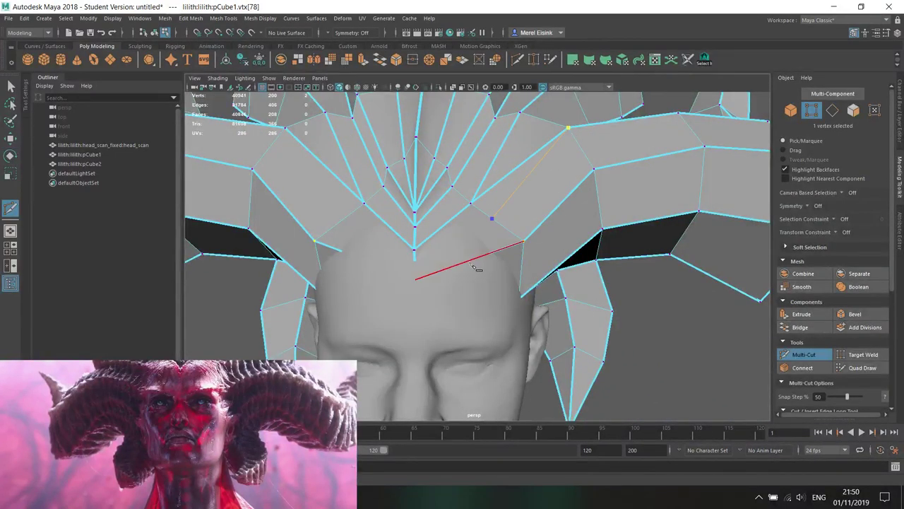
key(4)
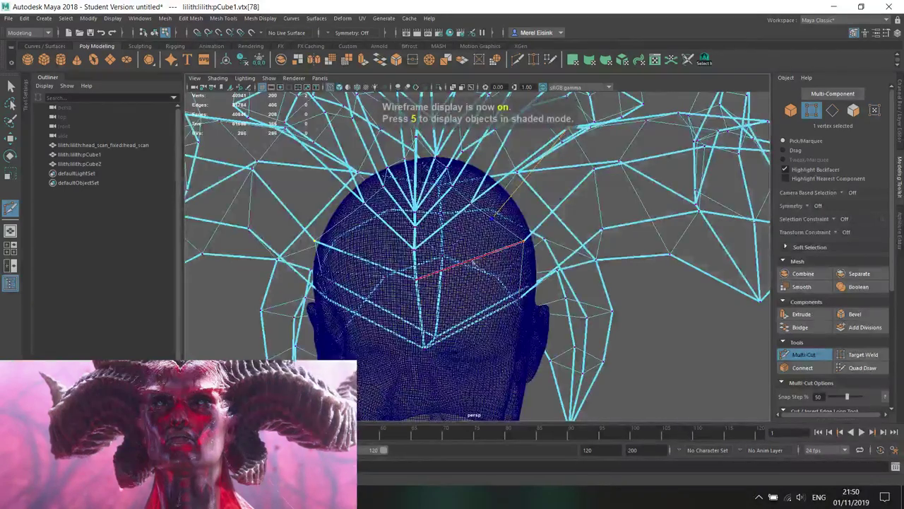
mouse_move(477, 334)
alt+mouse_down()
mouse_move(446, 315)
mouse_move(463, 323)
alt+mouse_up()
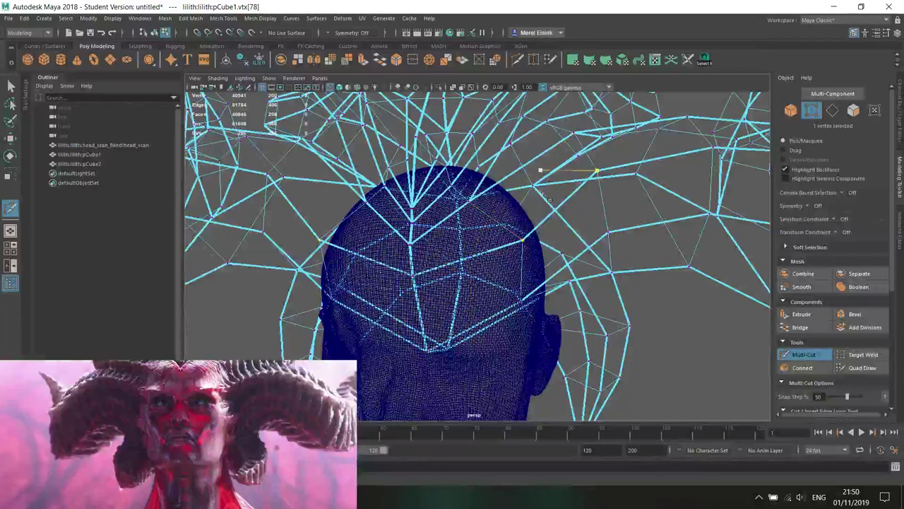
alt+drag(541, 170, 548, 170)
key(5)
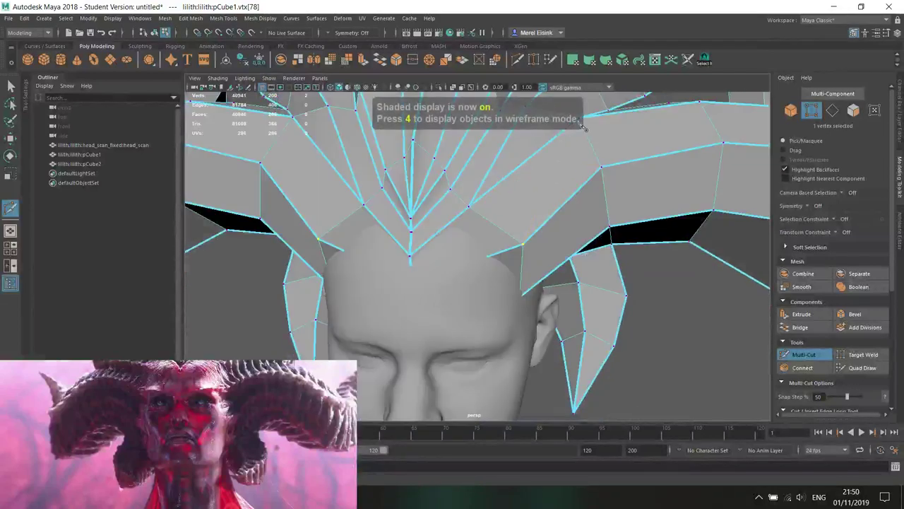
key(4)
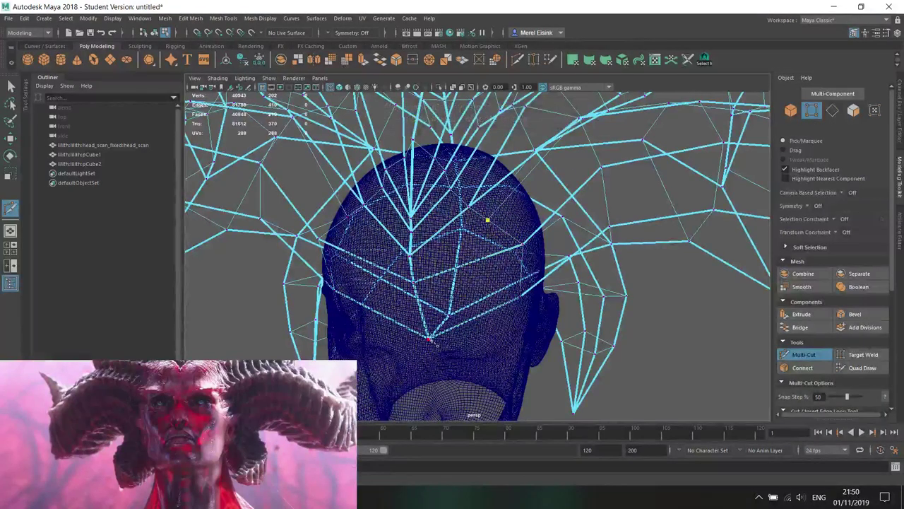
key(5)
alt+drag(527, 243, 524, 266)
- Reposition the cut's new vertex on the inner underside edge, and cut an edge from the inner centre-line vertex to the front rim vertex
key(w)
right_drag(508, 198, 512, 157)
alt+drag(522, 176, 498, 229)
click(487, 223)
key(4)
right_drag(498, 227, 449, 232)
click(462, 259)
drag(461, 262, 481, 287)
click(804, 354)
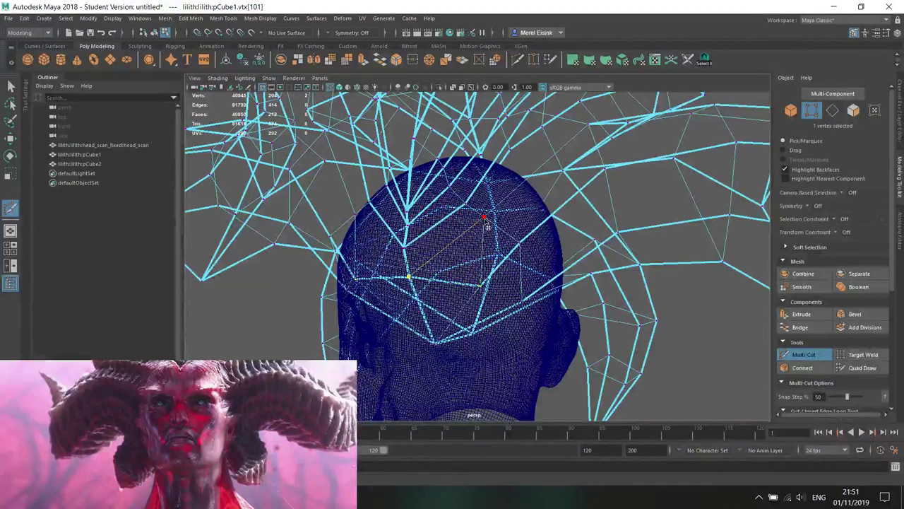
key(w)
- Limit component editing to one mirrored half and delete the surplus underside edges around the cut's inner vertex
right_drag(533, 212, 531, 187)
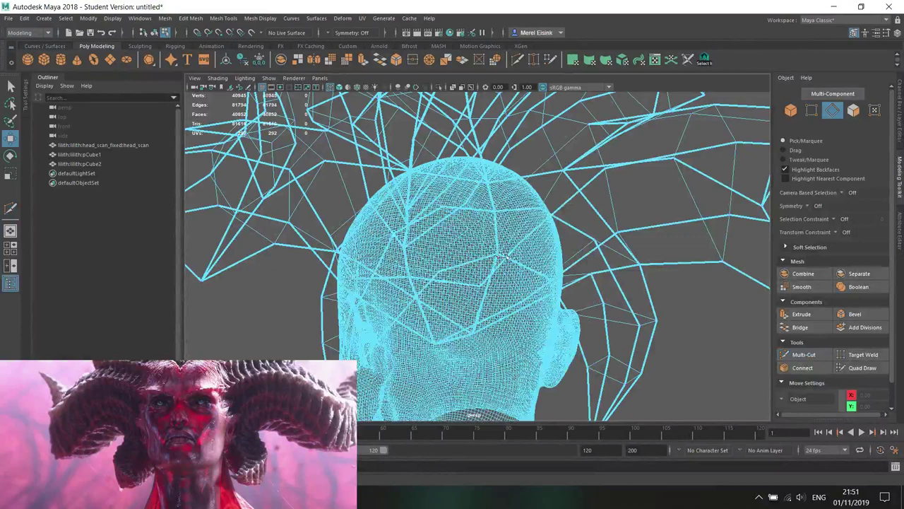
right_drag(599, 211, 672, 151)
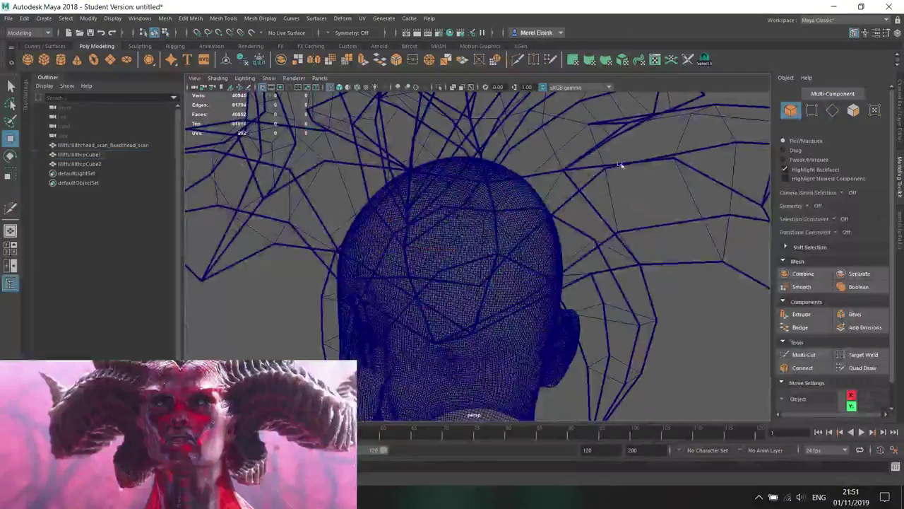
click(617, 168)
key(F8)
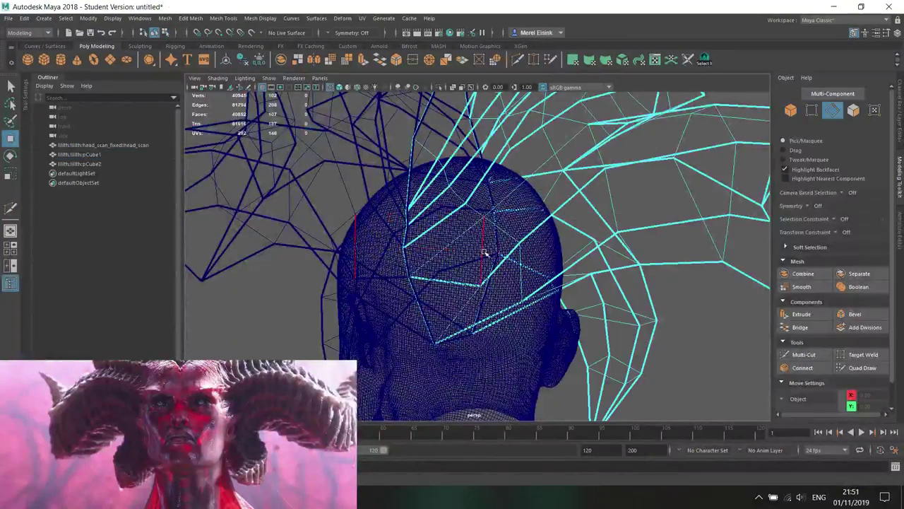
key(F12)
right_drag(599, 203, 505, 242)
alt+drag(544, 231, 587, 226)
right_drag(588, 226, 526, 236)
- Snap the cut's inner underside vertex onto the inner centre-line vertex
right_drag(598, 191, 564, 229)
click(487, 270)
key(v)
drag(528, 268, 456, 272)
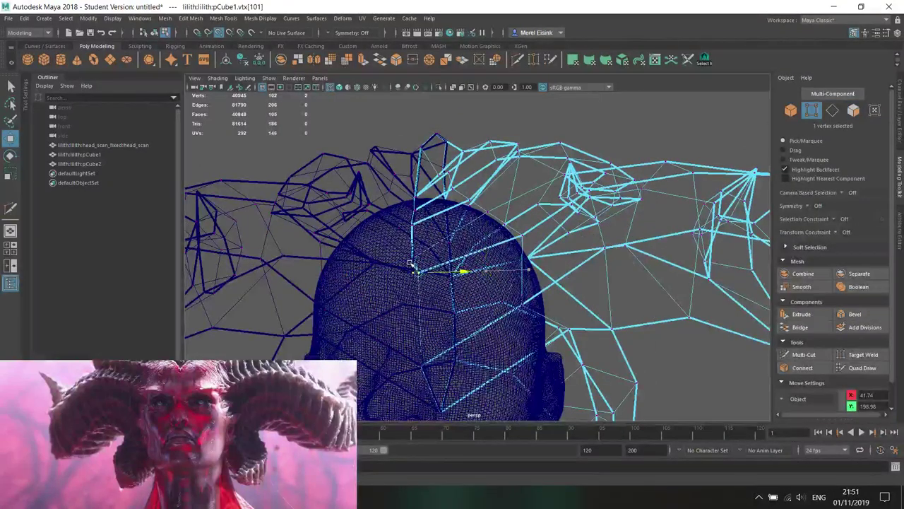
key(5)
mouse_move(568, 247)
alt+mouse_down()
mouse_move(525, 269)
mouse_move(462, 231)
mouse_move(525, 241)
alt+mouse_up()
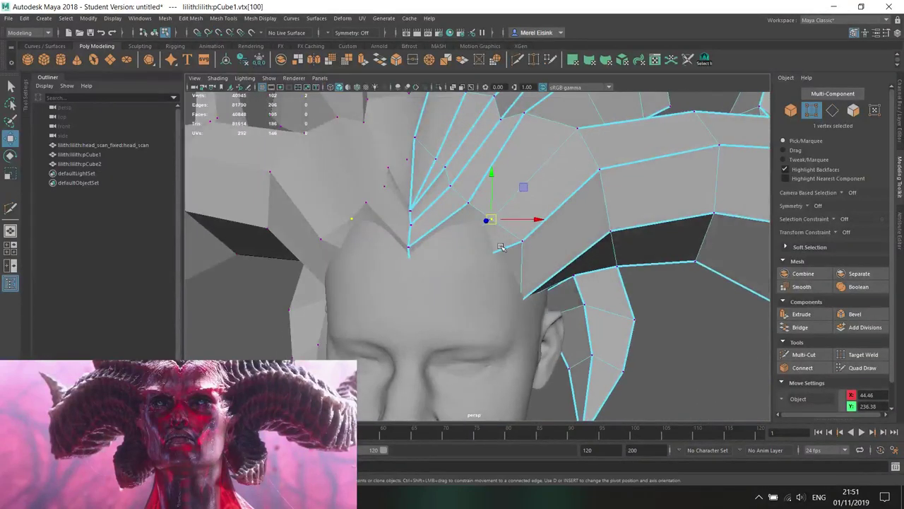
key(4)
click(420, 286)
mouse_move(420, 288)
alt+mouse_down()
mouse_move(437, 297)
mouse_move(512, 295)
mouse_move(414, 296)
alt+mouse_up()
key(5)
- Crease the new edge running from the large horn's base to the front rim with the Crease tool
mouse_move(549, 228)
alt+mouse_down()
mouse_move(522, 241)
mouse_move(593, 207)
alt+mouse_up()
right_drag(594, 206, 545, 211)
click(544, 211)
alt+drag(544, 211, 513, 267)
click(268, 19)
click(480, 303)
key(ctrl+z)
key(ctrl+z)
click(512, 270)
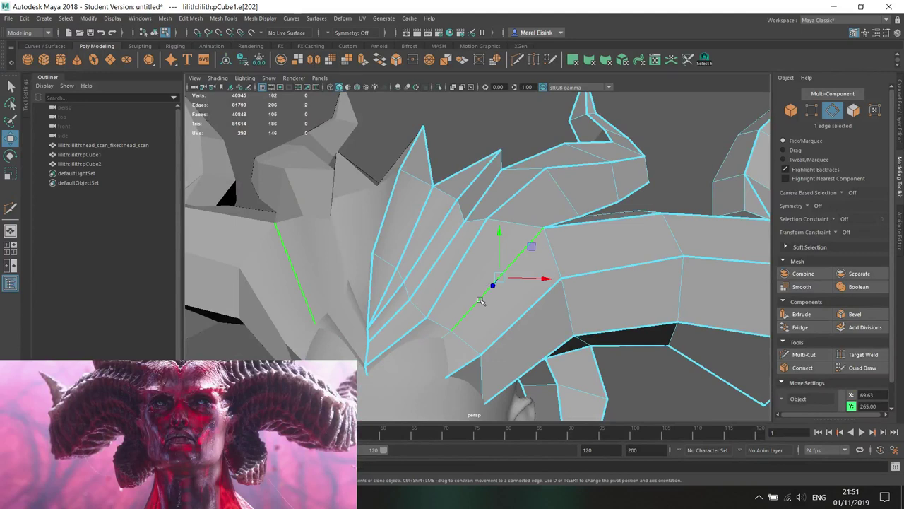
click(260, 18)
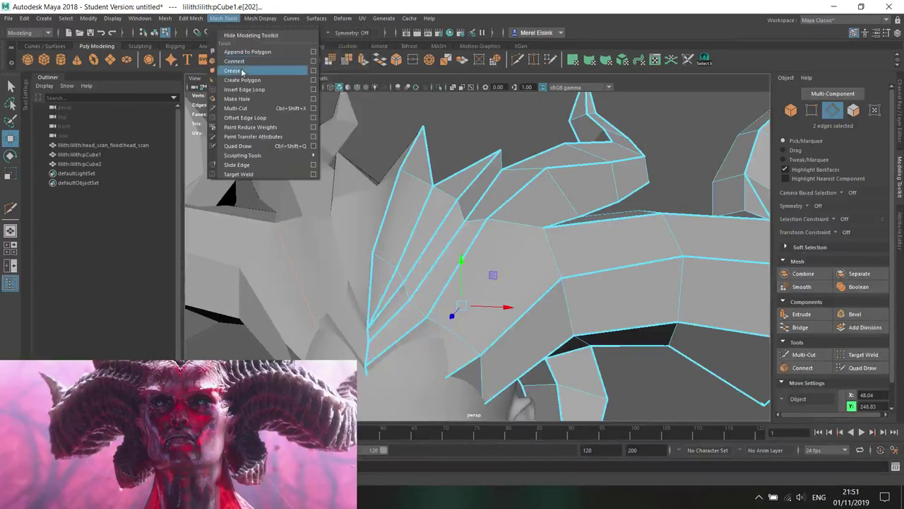
click(258, 70)
right_drag(527, 227, 571, 215)
alt+drag(565, 217, 488, 228)
- Move an edge in the upper horn's bend outward with soft selection turned on
right_drag(488, 228, 421, 228)
scroll(417, 230, down, 5)
alt+drag(417, 230, 526, 202)
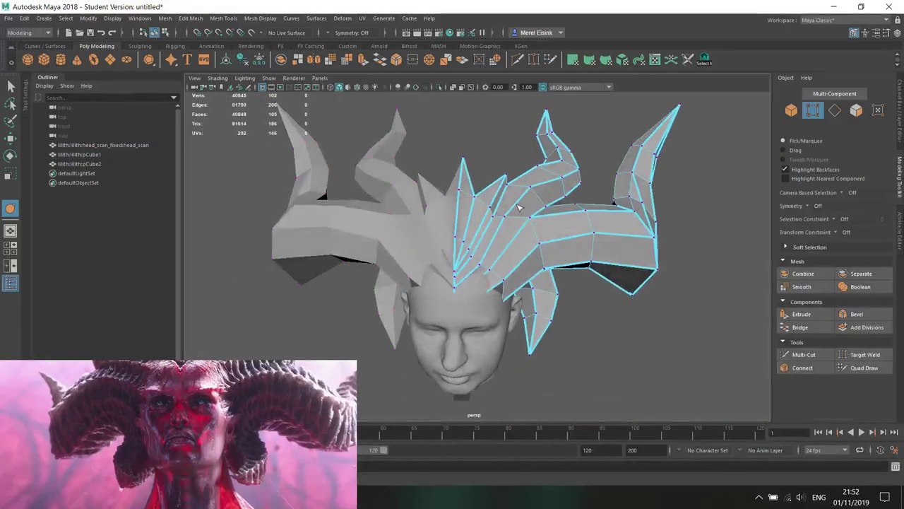
key(w)
right_drag(512, 209, 514, 159)
scroll(526, 175, up, 3)
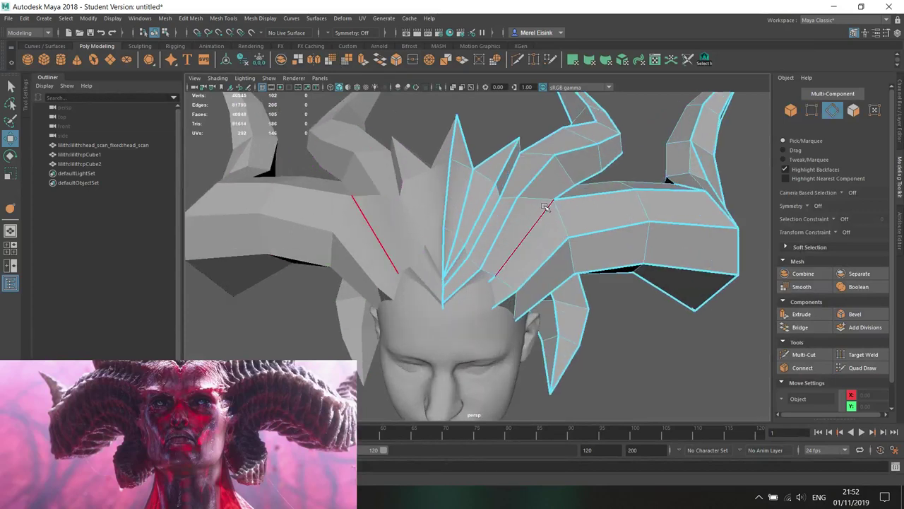
click(579, 154)
key(b)
drag(557, 182, 564, 179)
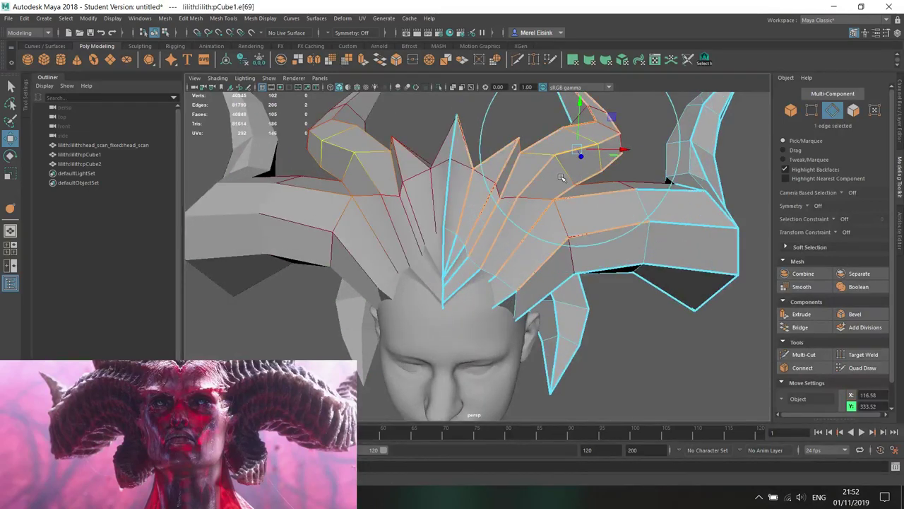
drag(627, 153, 655, 155)
- Shift the outer edge higher on the upper horn's bend slightly inward with soft selection
alt+middle_drag(648, 153, 633, 217)
click(609, 184)
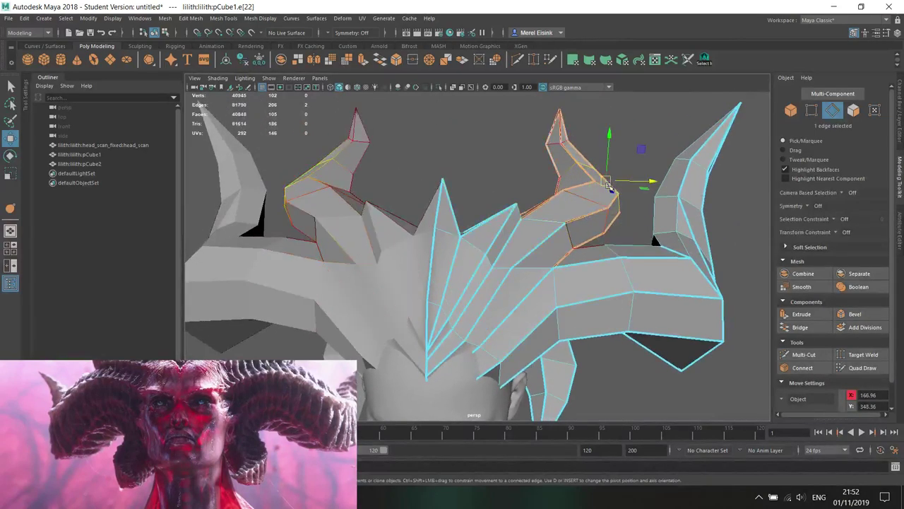
drag(645, 186, 642, 180)
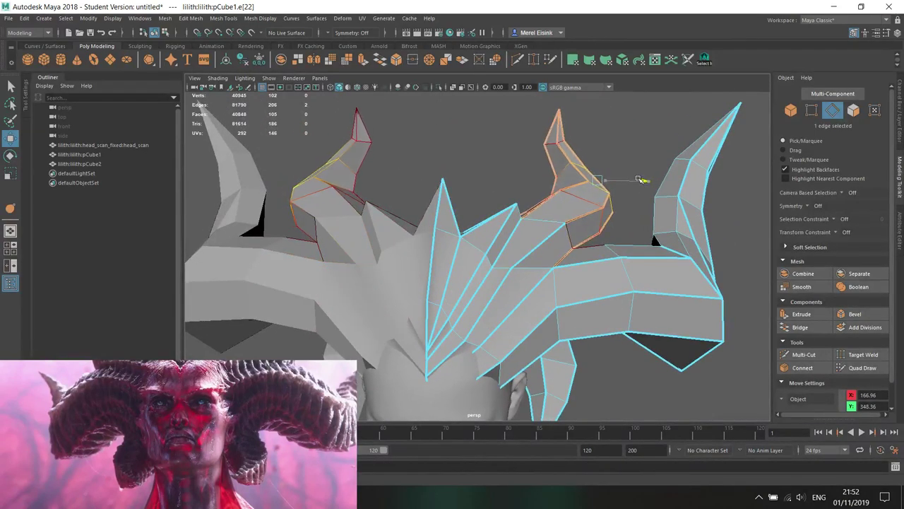
- Adjust the edge loops along the upper horn's tip and bend with soft selection
double_click(557, 126)
drag(533, 132, 569, 103)
alt+middle_drag(588, 120, 581, 153)
drag(583, 125, 568, 164)
double_click(573, 171)
double_click(583, 197)
click(558, 178)
key(r)
alt+drag(567, 179, 518, 248)
scroll(519, 257, up, 3)
click(516, 257)
key(w)
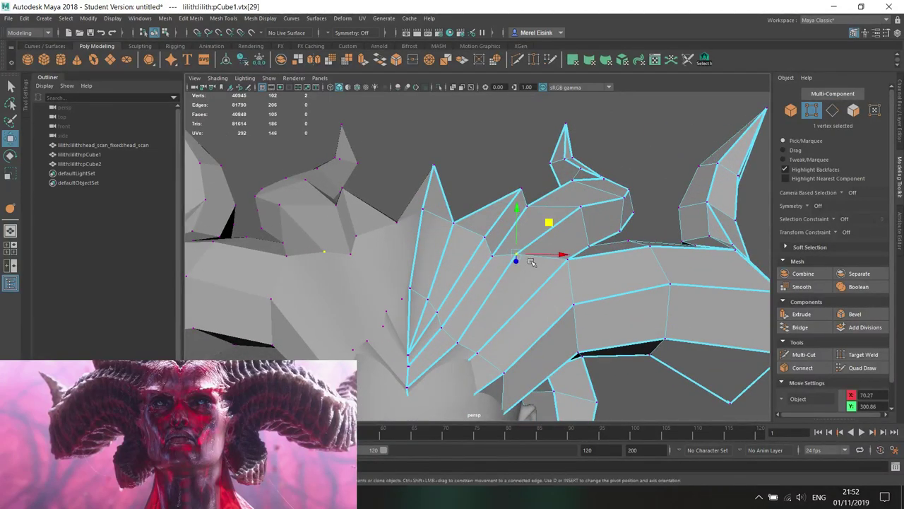
alt+drag(532, 260, 553, 279)
alt+drag(548, 234, 469, 258)
right_drag(534, 221, 534, 240)
click(533, 236)
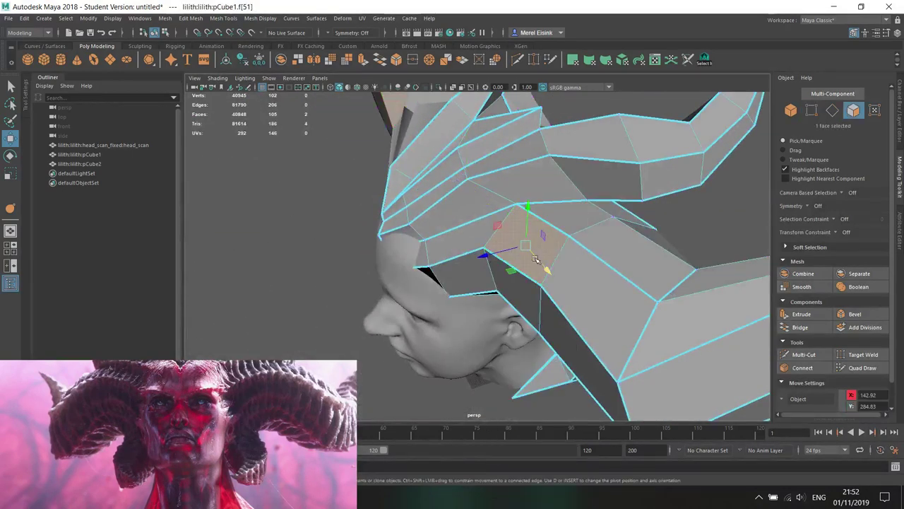
alt+drag(533, 236, 463, 189)
alt+drag(466, 193, 526, 200)
- Turn off soft selection and raise the three edges of the side spike beside the upper horn's base
right_drag(531, 191, 531, 166)
alt+drag(531, 169, 559, 185)
scroll(530, 180, up, 3)
alt+drag(503, 173, 502, 187)
click(498, 171)
key(b)
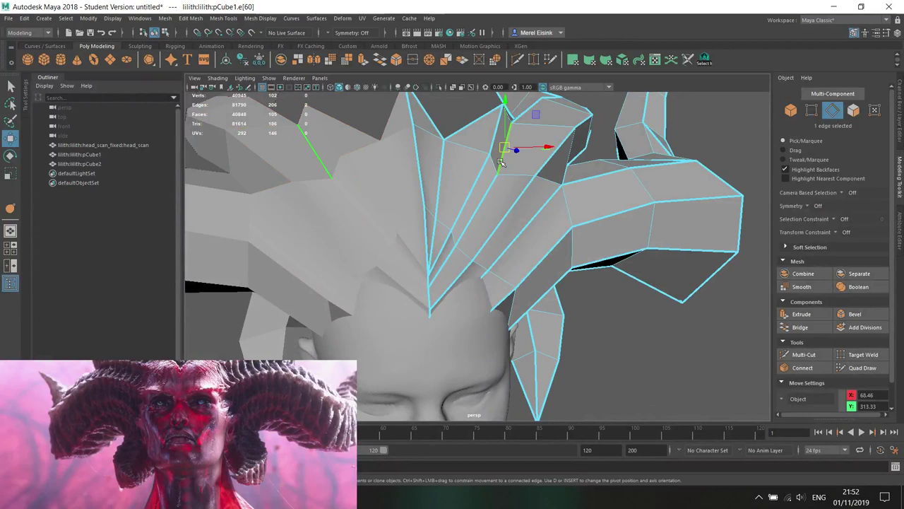
right_drag(498, 177, 488, 161)
mouse_move(496, 162)
mouse_down()
mouse_move(494, 151)
mouse_move(508, 149)
mouse_up()
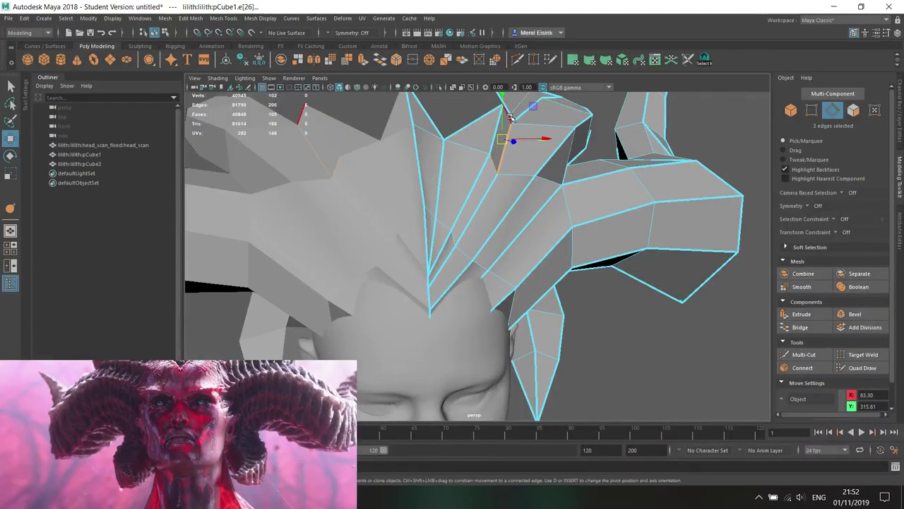
alt+drag(543, 105, 540, 142)
shift+click(520, 106)
drag(500, 104, 499, 112)
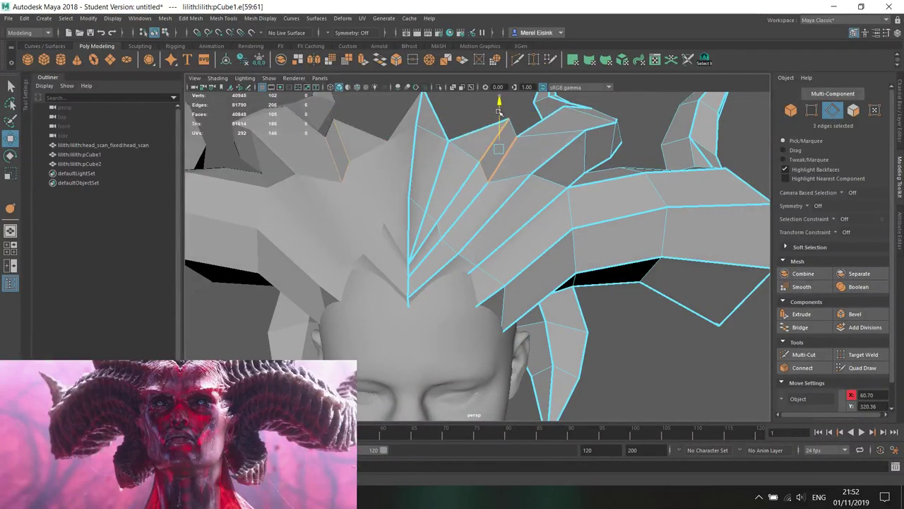
alt+middle_drag(512, 141, 513, 165)
drag(504, 141, 504, 132)
- Set the headpiece half's normals to face and harden all of its edges
scroll(501, 160, down, 5)
mouse_move(513, 178)
alt+mouse_down()
mouse_move(497, 184)
mouse_move(503, 192)
alt+mouse_up()
scroll(528, 192, down, 4)
right_drag(529, 191, 583, 150)
scroll(558, 173, up, 6)
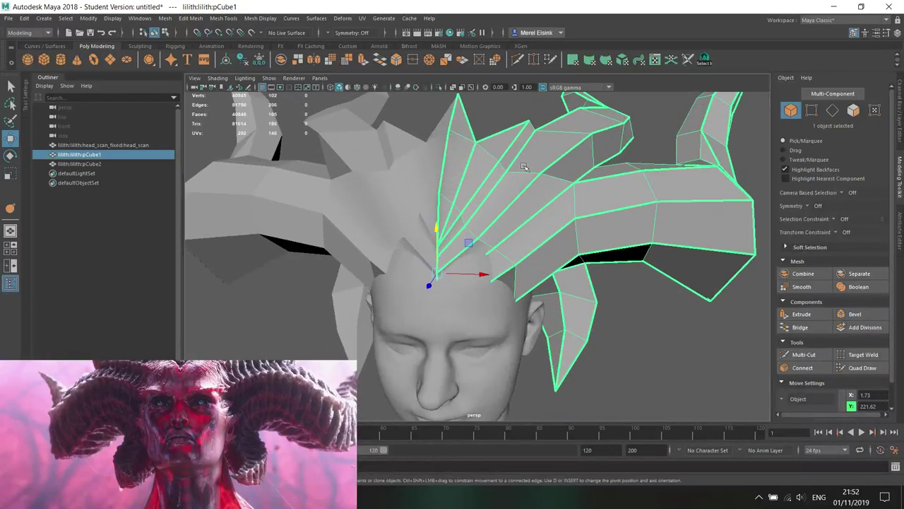
click(260, 17)
click(286, 61)
key(ctrl+z)
click(260, 17)
click(281, 71)
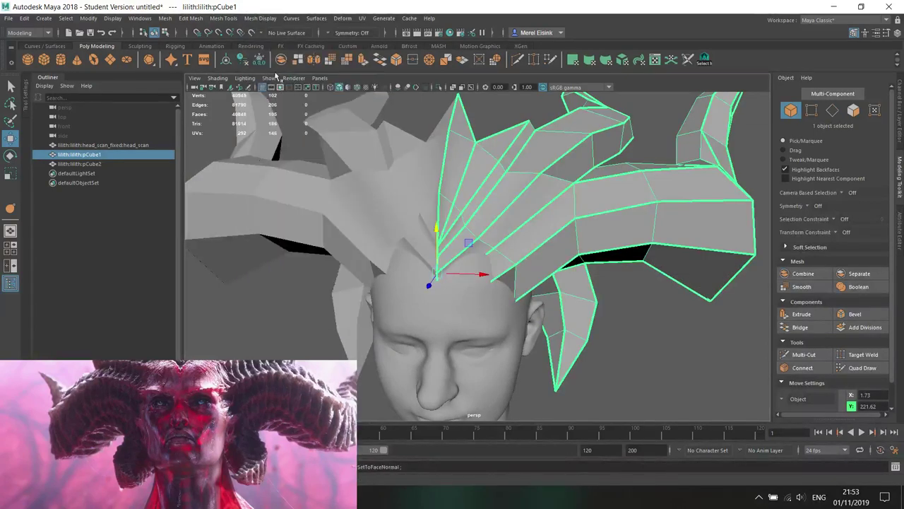
click(272, 17)
click(284, 101)
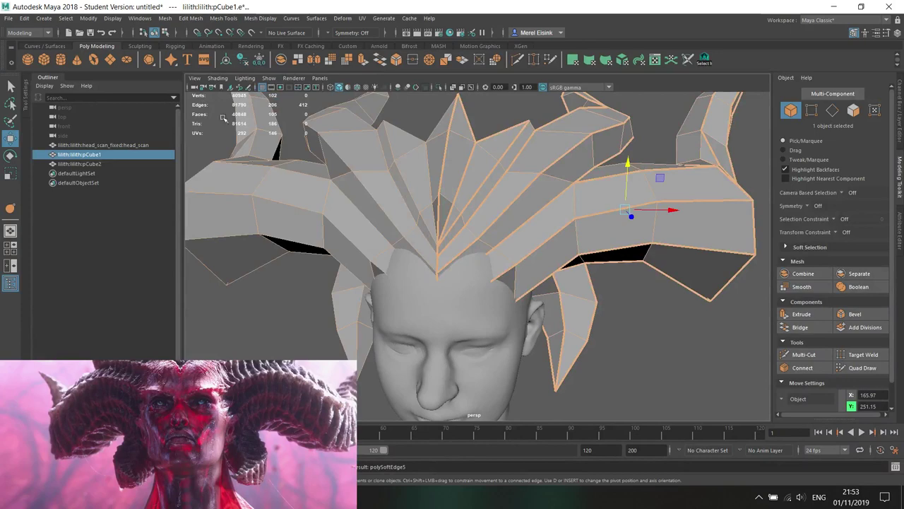
- Save the scene as lilith.mb in D:\Craft n cosplay\_5 Cosplay plans\_tentative\_Diablo 4, replacing the existing file
key(ctrl+s)
click(821, 97)
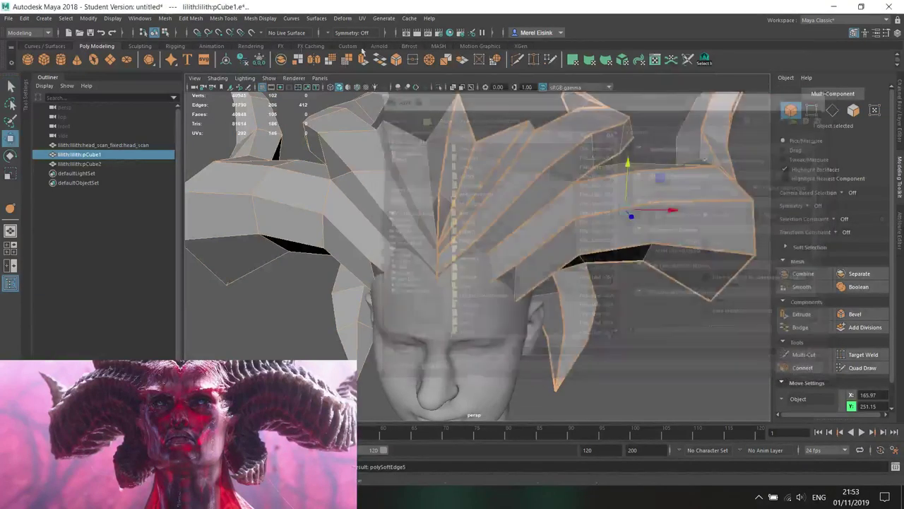
key(ctrl+s)
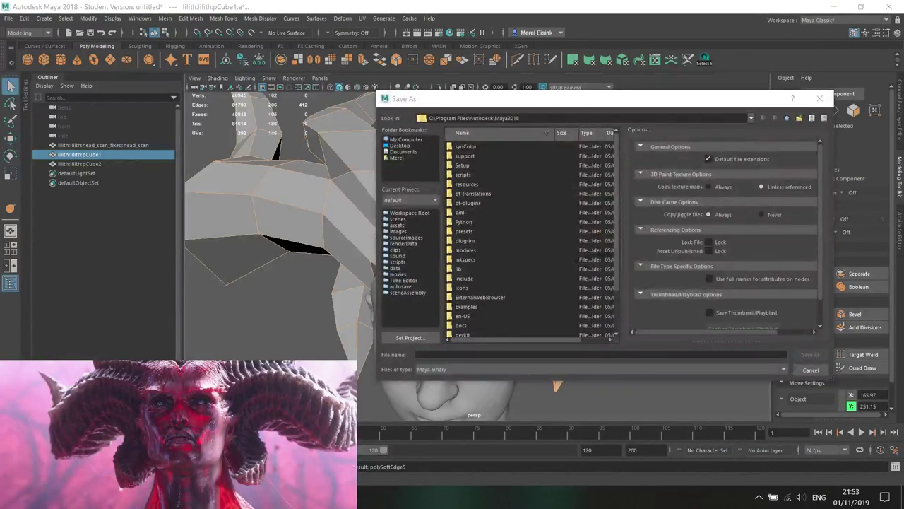
click(553, 116)
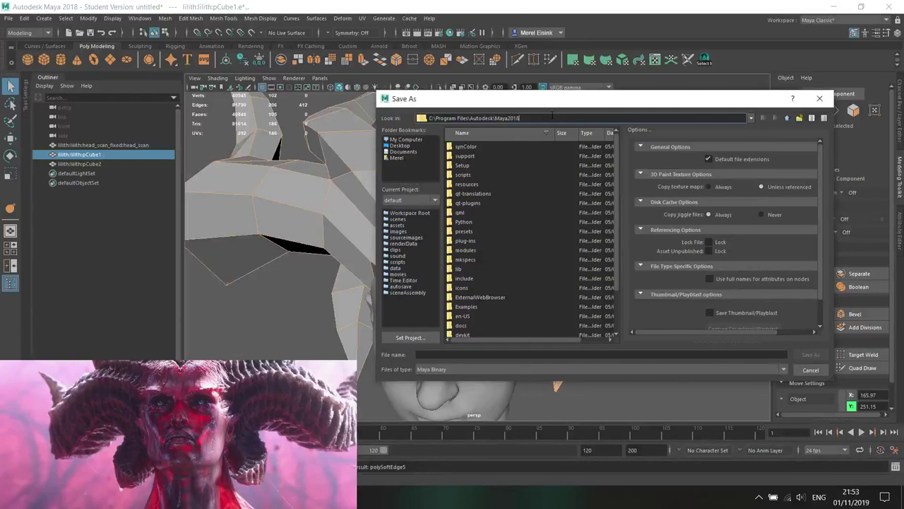
key(ctrl+a)
text(D:\Craft n cosplay\_5 Cosplay plans\_tentative\_Diablo 4)
double_click(464, 146)
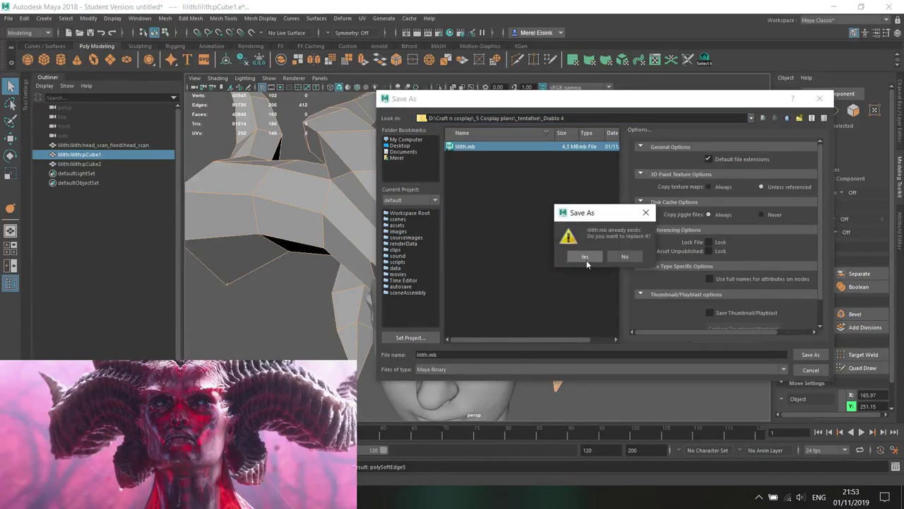
click(581, 259)
click(431, 256)
alt+drag(431, 257, 597, 328)
click(607, 370)
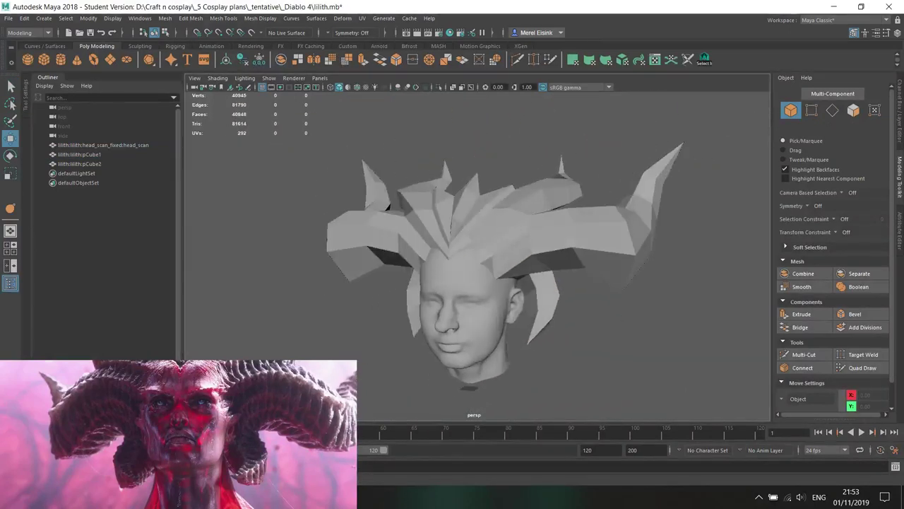
alt+drag(637, 321, 460, 244)
click(601, 265)
click(583, 329)
click(489, 244)
right_drag(490, 244, 452, 242)
click(472, 170)
alt+drag(473, 170, 547, 224)
click(444, 138)
key(ctrl+z)
alt+middle_drag(546, 224, 557, 200)
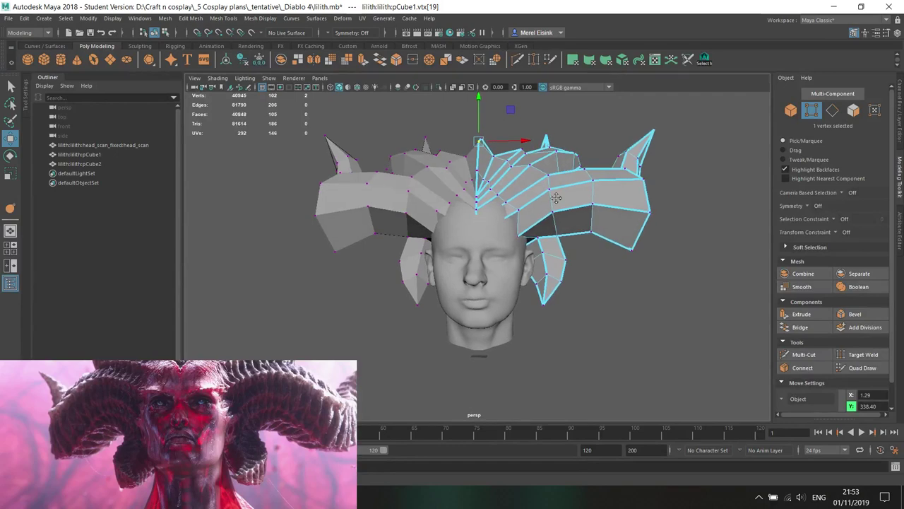
- Try to rotate the headpiece about its front centre-line edge with a wide soft selection
alt+drag(556, 200, 511, 195)
right_drag(514, 181, 518, 155)
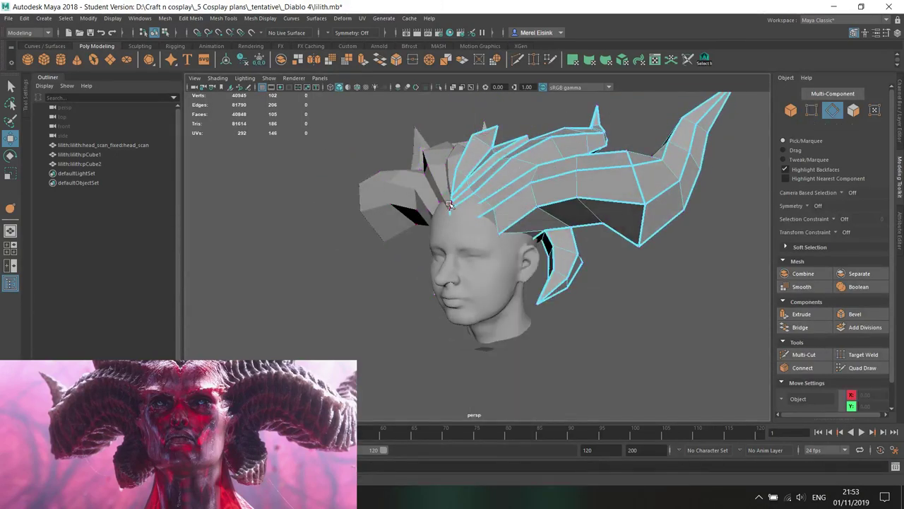
click(450, 205)
key(b)
drag(452, 205, 519, 201)
key(e)
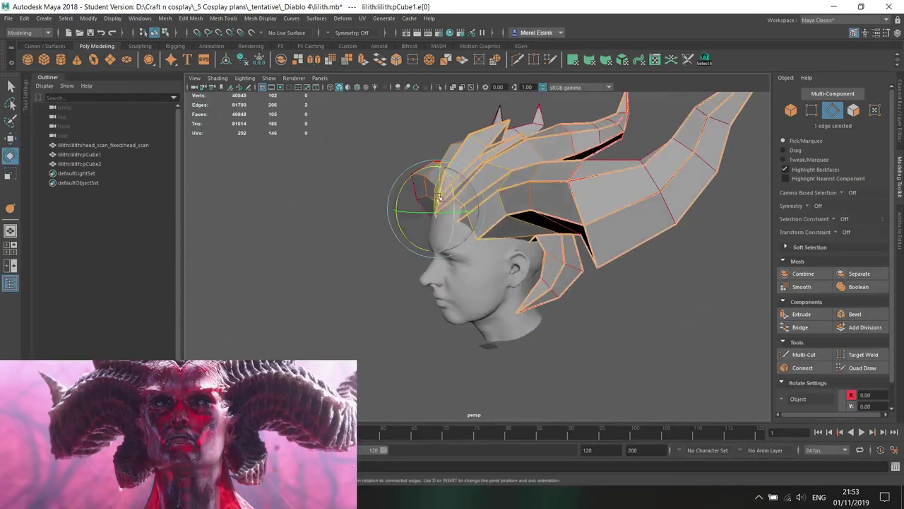
drag(408, 181, 482, 234)
- Move all faces of the headpiece half slightly to refit it on the head
right_drag(483, 244, 483, 240)
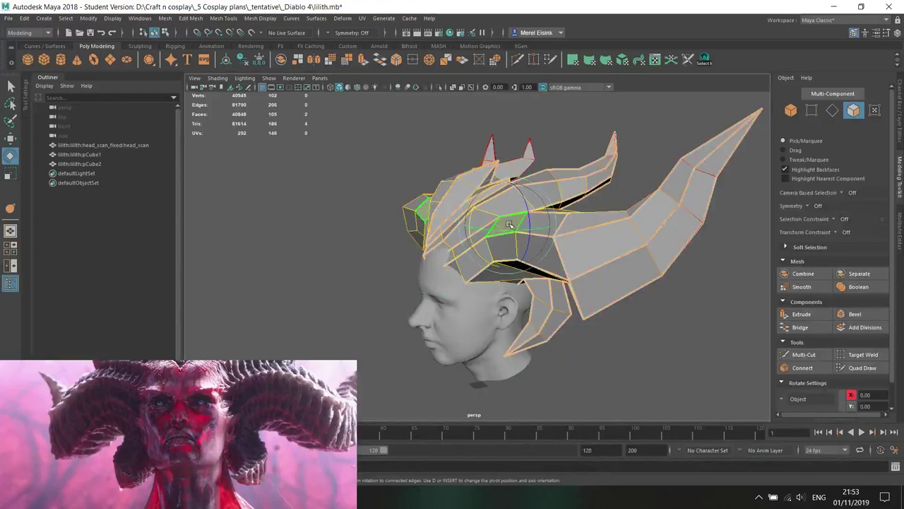
drag(543, 224, 484, 227)
key(w)
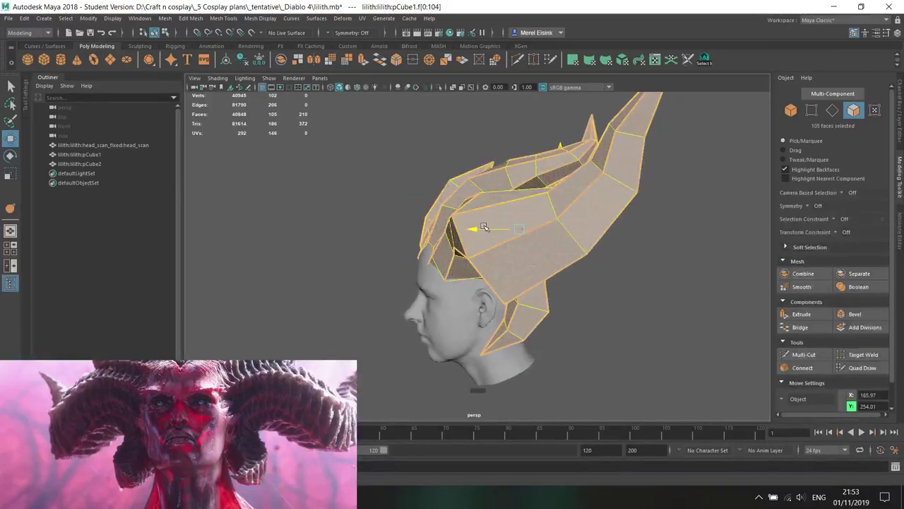
drag(522, 188, 521, 184)
alt+drag(464, 259, 517, 262)
click(590, 303)
mouse_move(581, 283)
alt+mouse_down()
mouse_move(604, 279)
mouse_move(595, 277)
alt+mouse_up()
mouse_move(562, 211)
alt+mouse_down()
mouse_move(539, 213)
mouse_move(579, 209)
mouse_move(569, 209)
alt+mouse_up()
- Scale all faces of the headpiece half from a pivot snapped to its centre line and adjust its position
double_click(514, 223)
key(d)
key(v)
click(474, 222)
drag(474, 224, 474, 229)
key(r)
drag(474, 185, 474, 194)
drag(513, 234, 592, 244)
key(w)
drag(553, 197, 555, 195)
alt+drag(650, 287, 551, 185)
click(606, 300)
right_drag(552, 184, 616, 145)
click(704, 218)
- Move the vertex at the large horn's outer bend inward with soft selection
scroll(625, 301, down, 3)
mouse_move(625, 301)
alt+mouse_down()
mouse_move(631, 308)
mouse_move(599, 301)
mouse_move(620, 304)
alt+mouse_up()
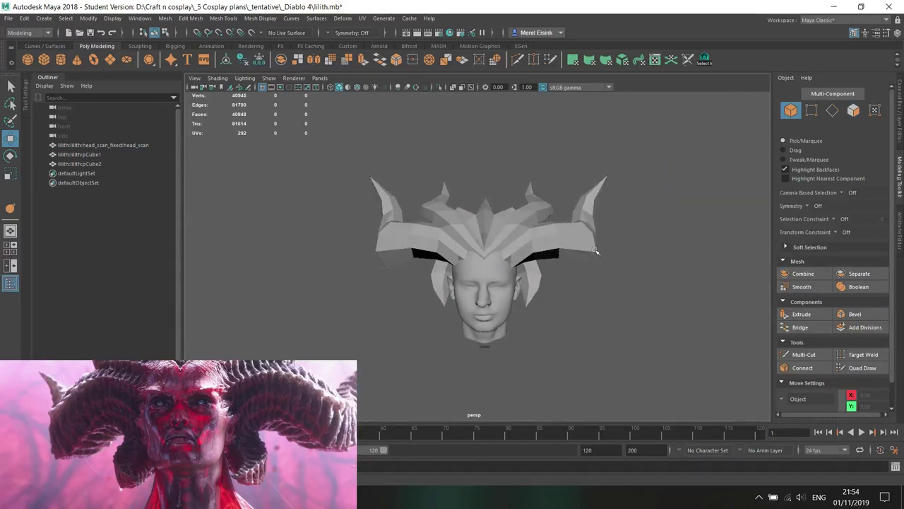
click(582, 239)
scroll(593, 233, up, 3)
right_drag(601, 226, 557, 228)
click(691, 249)
key(b)
drag(672, 264, 604, 267)
drag(738, 249, 719, 248)
click(655, 282)
alt+drag(696, 282, 666, 304)
- Move the edge loop at the large horn's upper bend forward with soft selection
right_drag(653, 211, 652, 175)
click(642, 206)
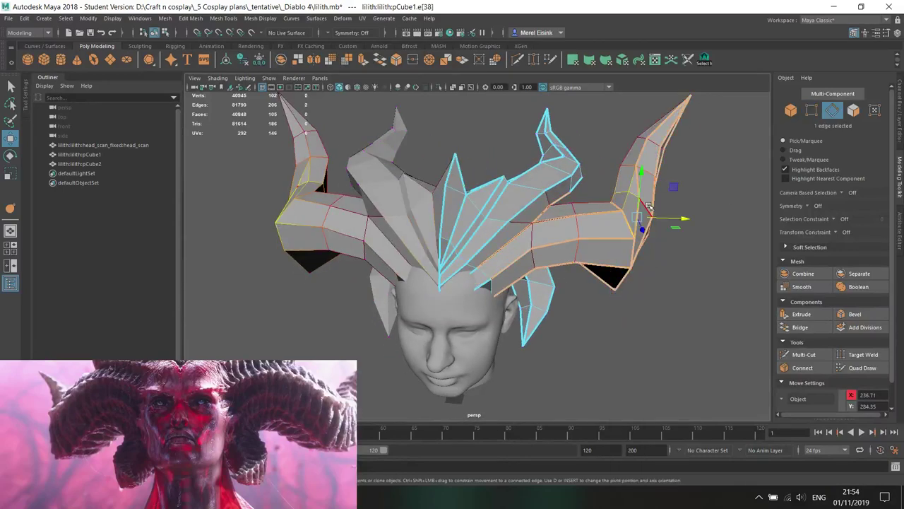
double_click(647, 207)
scroll(627, 263, down, 2)
alt+drag(627, 262, 521, 250)
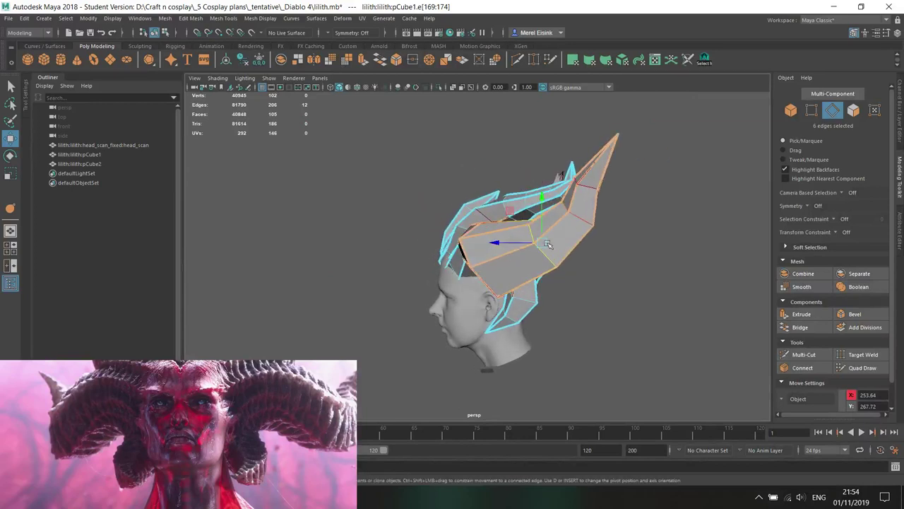
double_click(534, 212)
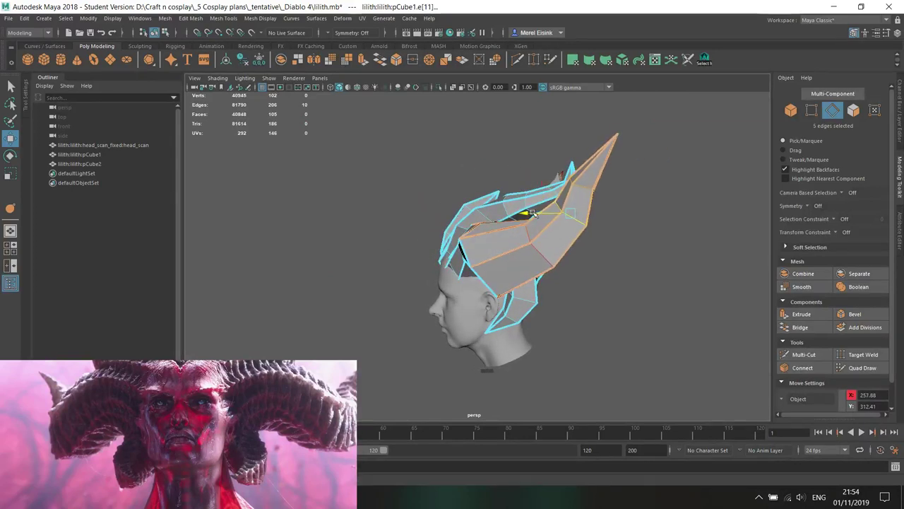
- Pull the large horn's tip vertex slightly inward with soft selection
right_drag(659, 195, 616, 193)
alt+drag(542, 198, 638, 211)
click(635, 156)
drag(635, 150, 626, 164)
alt+drag(629, 185, 547, 197)
key(ctrl+z)
mouse_move(632, 141)
mouse_down()
mouse_move(609, 162)
mouse_move(653, 164)
mouse_move(621, 156)
mouse_move(620, 176)
mouse_move(628, 173)
mouse_move(622, 145)
mouse_up()
right_drag(589, 195, 668, 151)
click(662, 198)
click(664, 201)
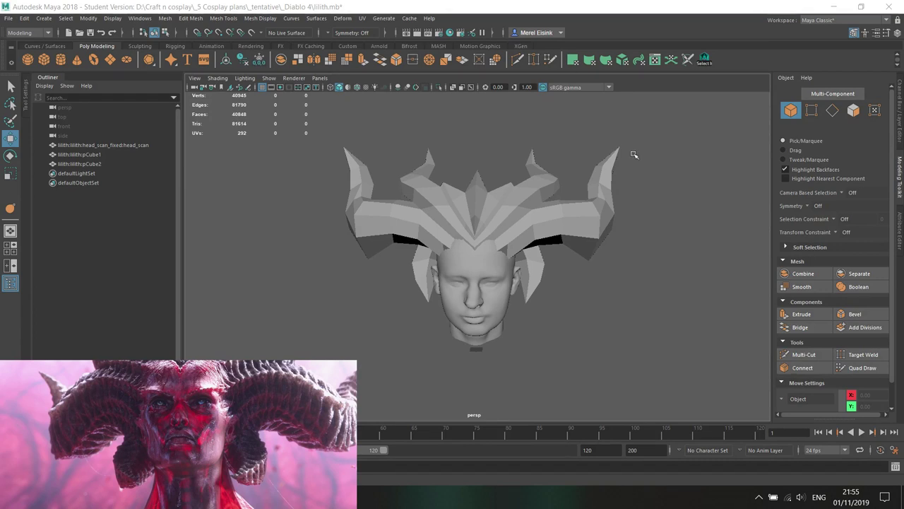
- Examine the headpiece's overall silhouette and horn proportions from the front, at an angle, from above and from below
alt+drag(585, 245, 562, 219)
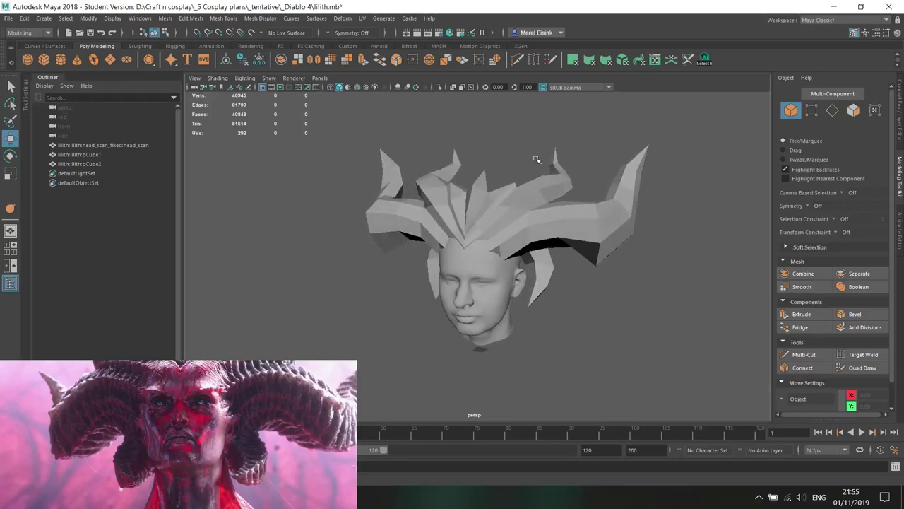
mouse_move(544, 299)
alt+mouse_down()
mouse_move(561, 284)
mouse_move(544, 294)
alt+mouse_up()
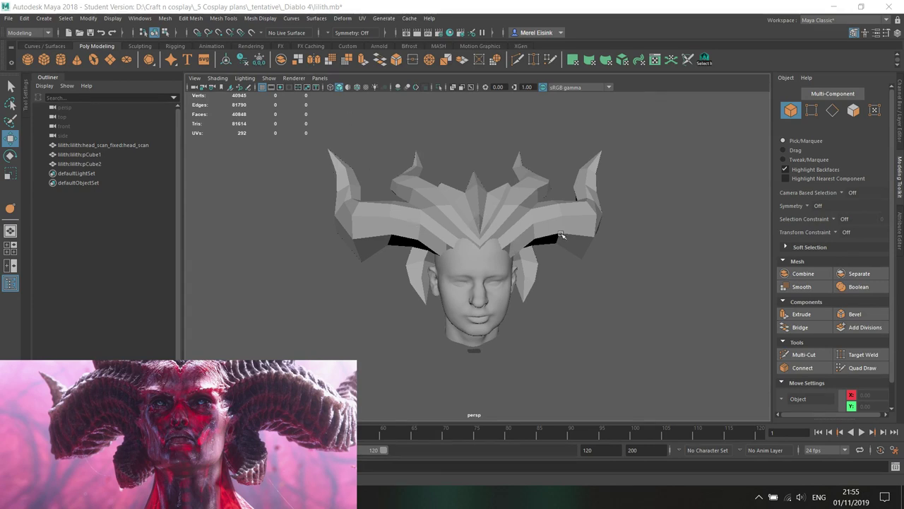
alt+drag(570, 261, 572, 266)
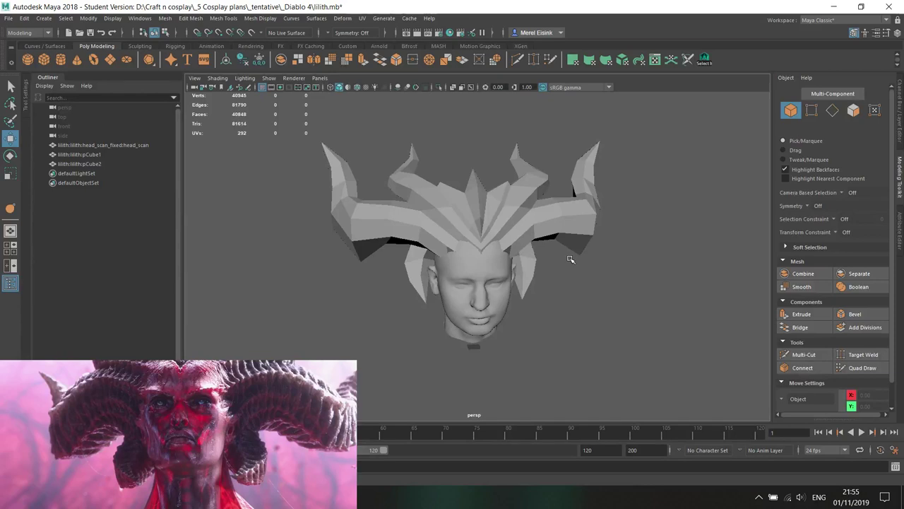
mouse_move(570, 260)
alt+mouse_down()
mouse_move(586, 252)
mouse_move(568, 242)
mouse_move(574, 230)
mouse_move(572, 246)
alt+mouse_up()
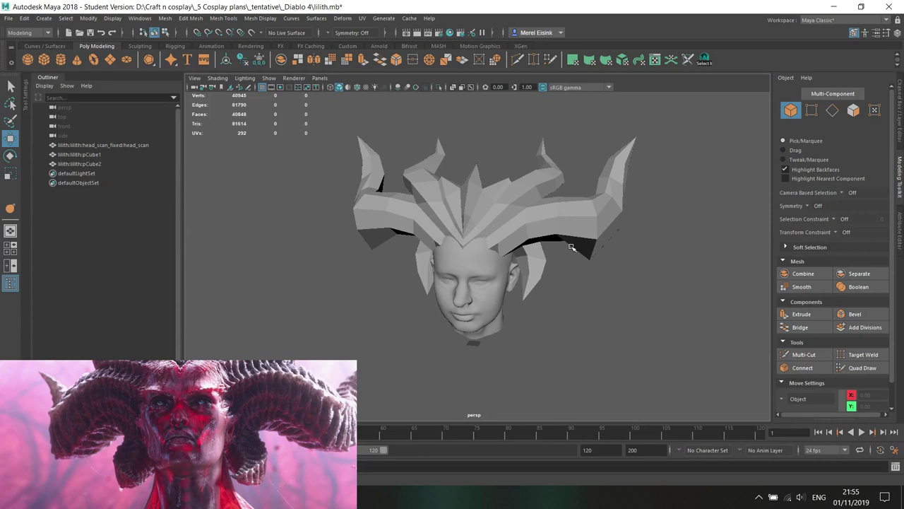
mouse_move(557, 244)
alt+middle_down()
mouse_move(551, 204)
mouse_move(547, 237)
alt+middle_up()
alt+drag(548, 238, 548, 220)
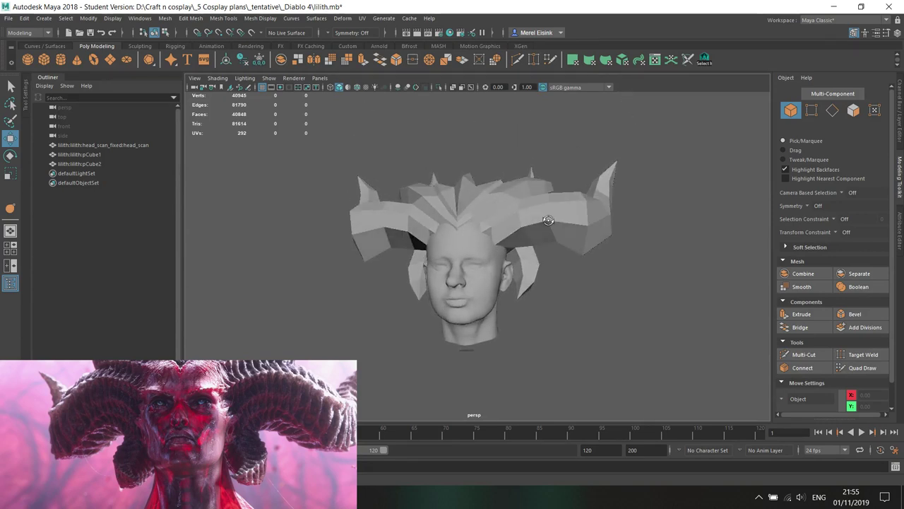
alt+drag(547, 230, 552, 237)
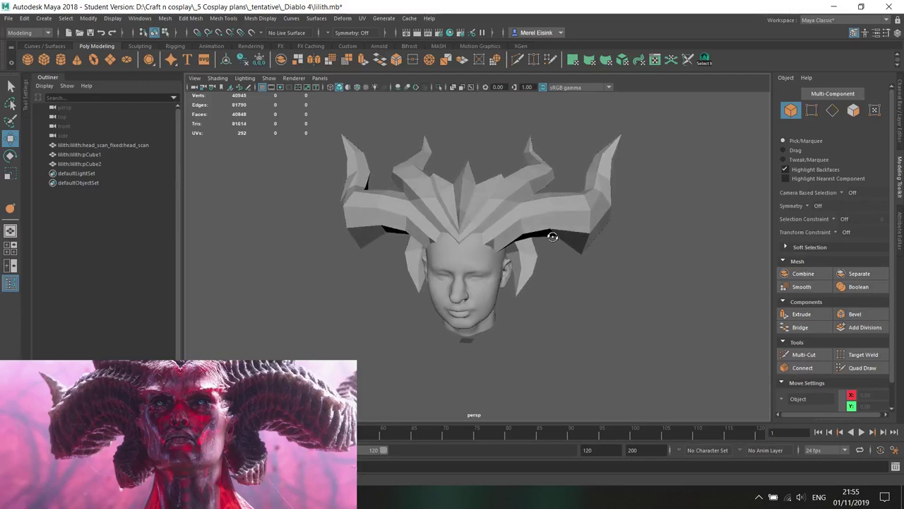
alt+drag(552, 236, 553, 237)
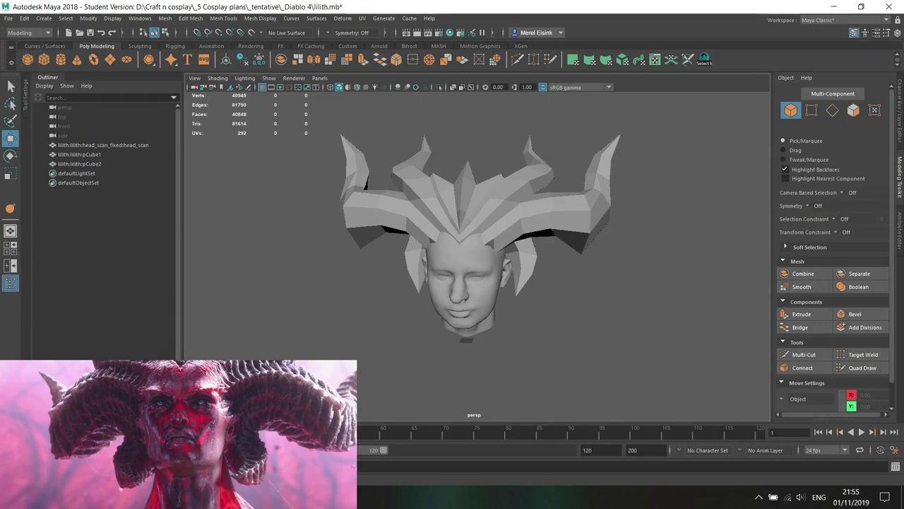
- Switch to Photos and zoom in on the horns in the reference image Diablo_IV_trailer_Lilith_02.png
drag(335, 110, 488, 1)
scroll(512, 205, up, 5)
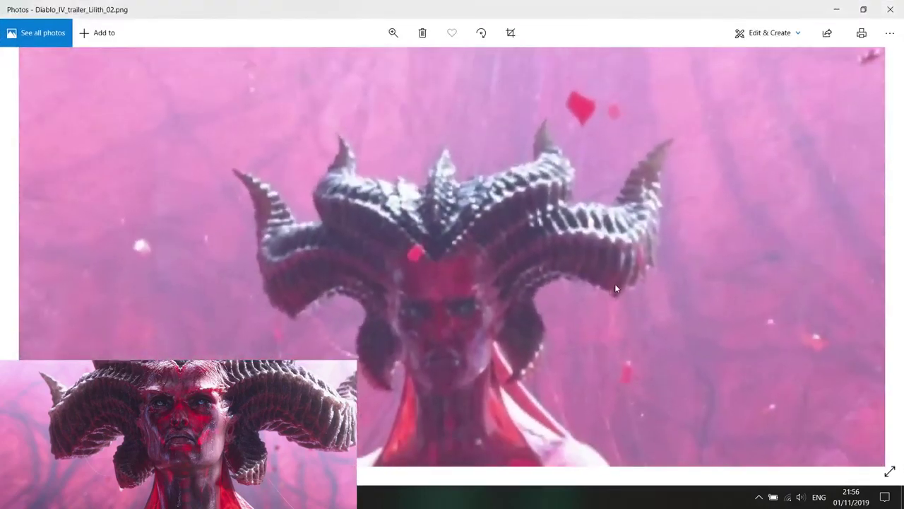
drag(615, 285, 621, 271)
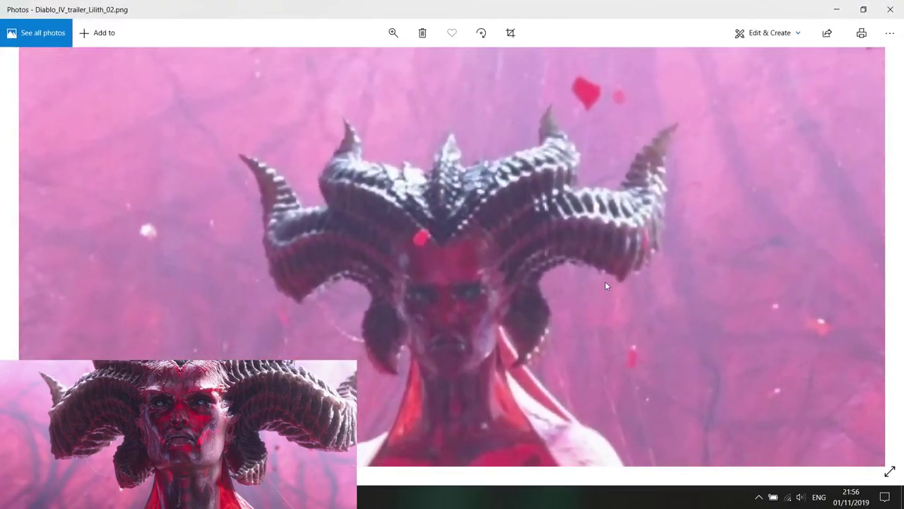
- Switch to the untitled scene in Autodesk Maya and look at the whole headpiece on the head scan
click(312, 497)
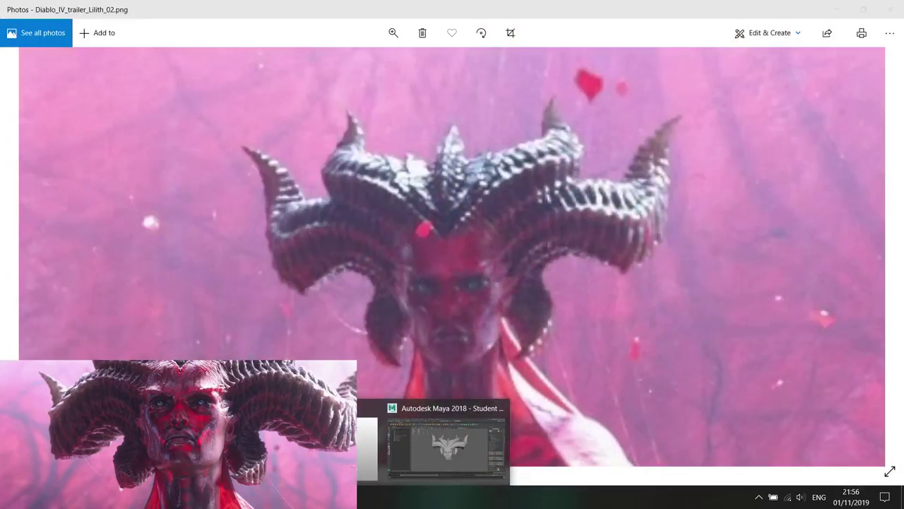
click(446, 447)
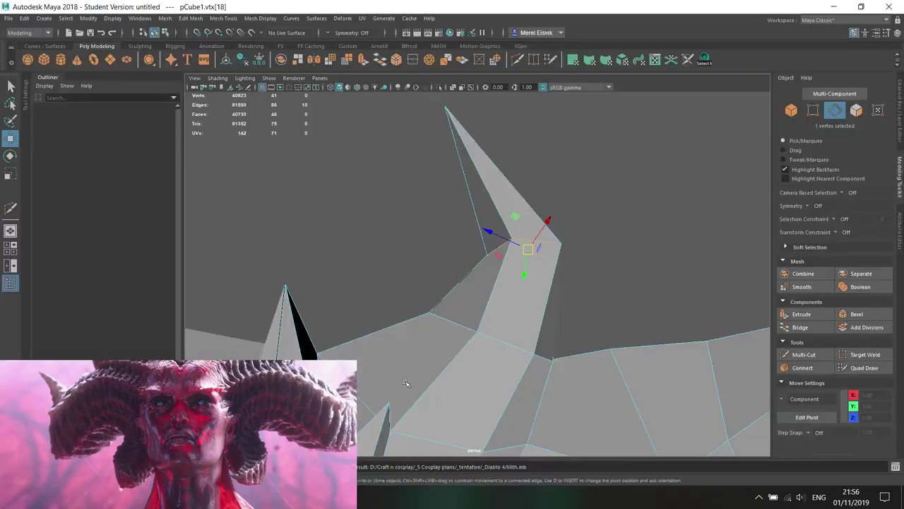
scroll(494, 282, down, 10)
alt+drag(505, 282, 506, 244)
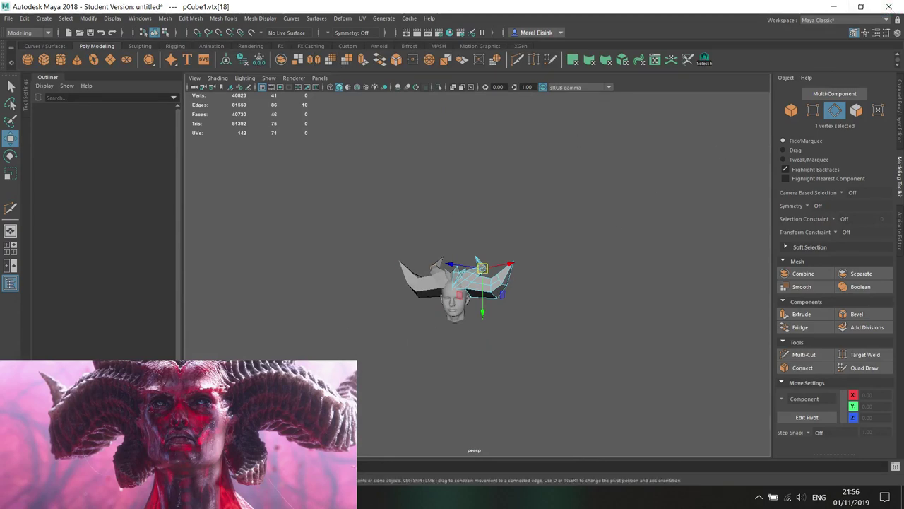
- Switch to the lilith.mb scene in Autodesk Maya and compare the headpiece's front view with Diablo_IV_trailer_Lilith_02.png in Photos
mouse_move(446, 495)
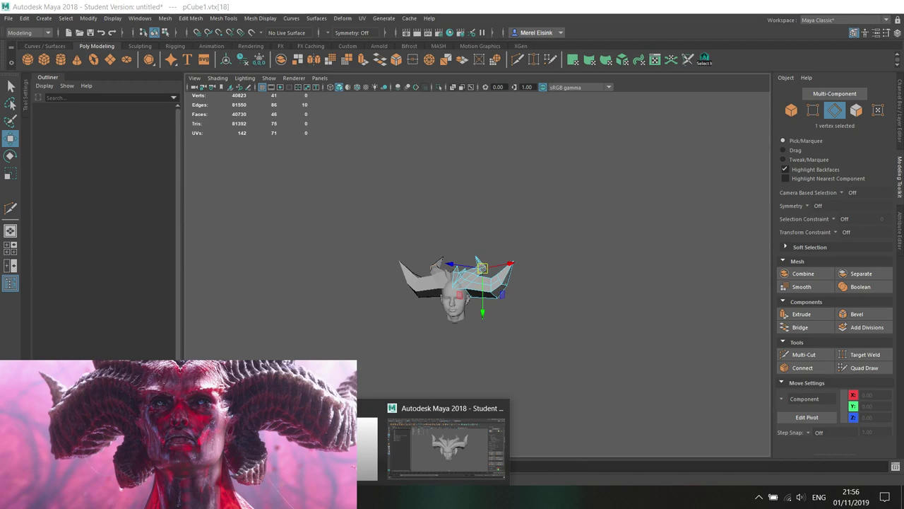
click(447, 449)
alt+middle_drag(533, 300, 522, 319)
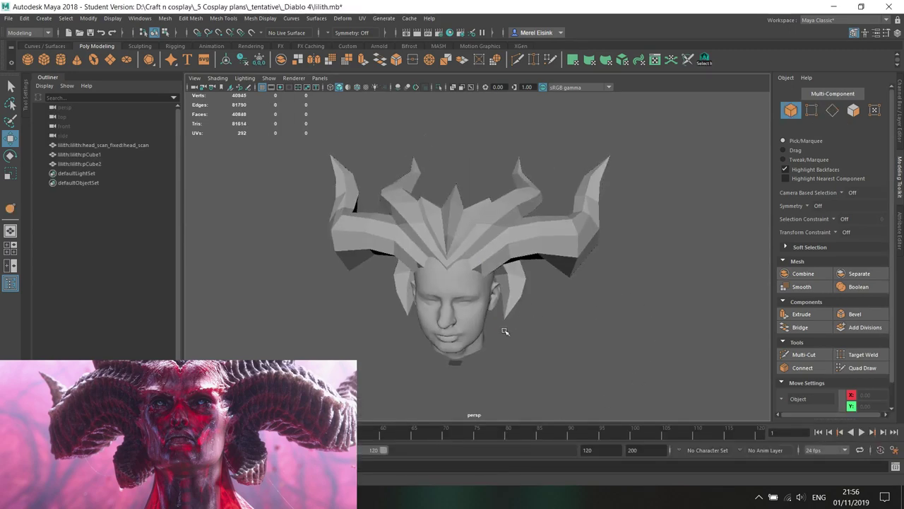
key(alt+Tab)
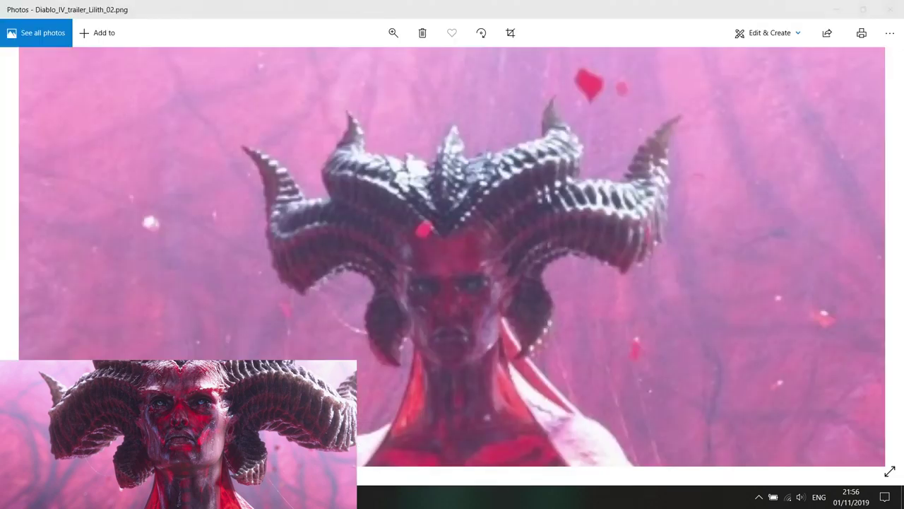
click(426, 448)
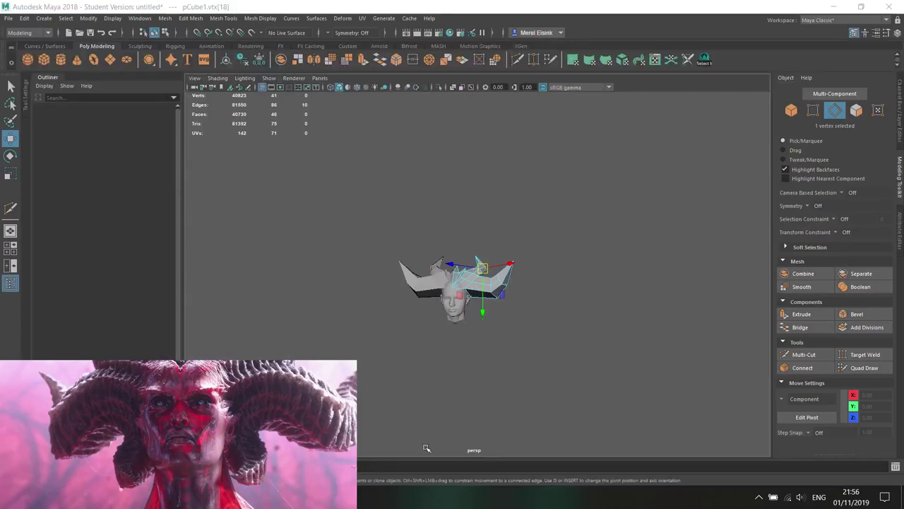
mouse_move(449, 498)
click(490, 405)
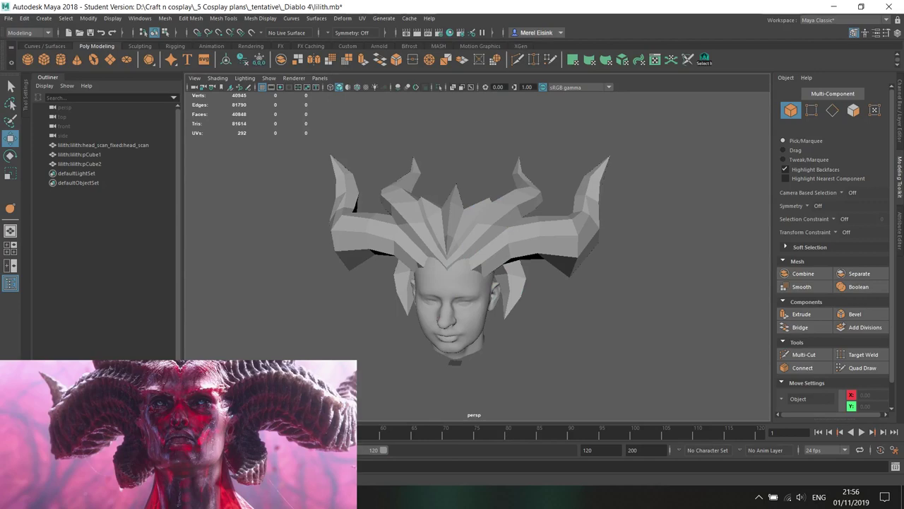
scroll(439, 331, up, 4)
scroll(439, 330, down, 1)
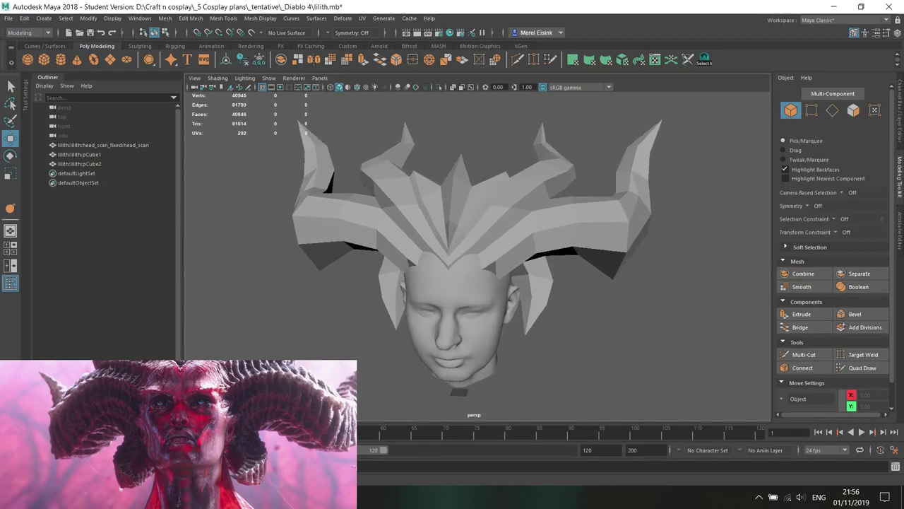
key(alt+Tab)
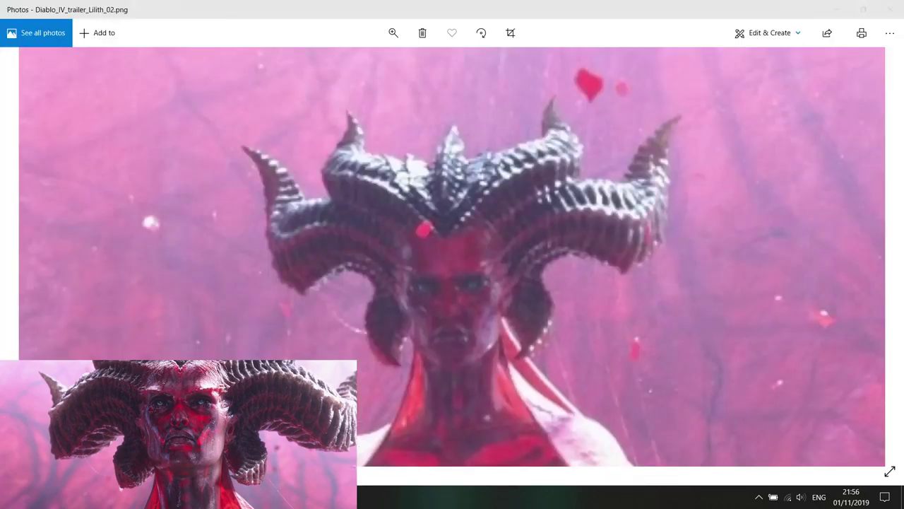
mouse_move(434, 497)
click(464, 449)
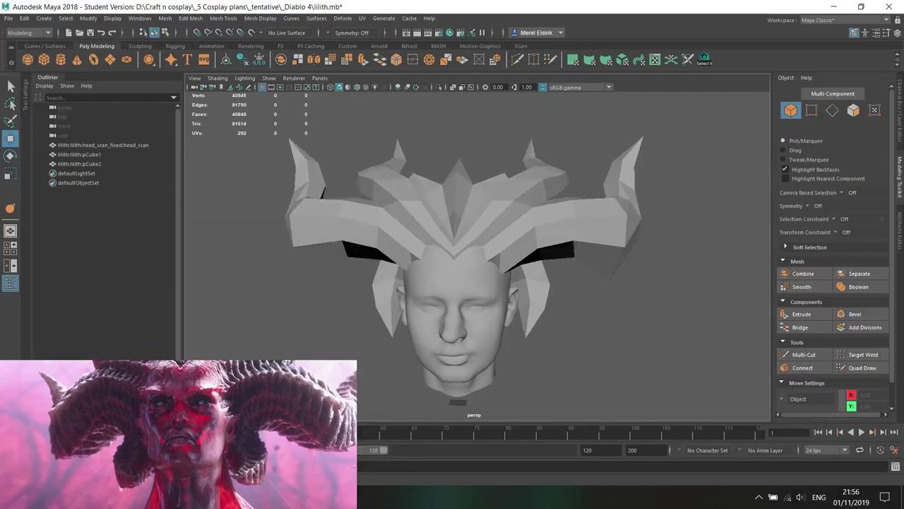
- Switch to Photos, restore its window to a smaller size and move it clear of the Maya scene
key(alt+Tab)
click(863, 9)
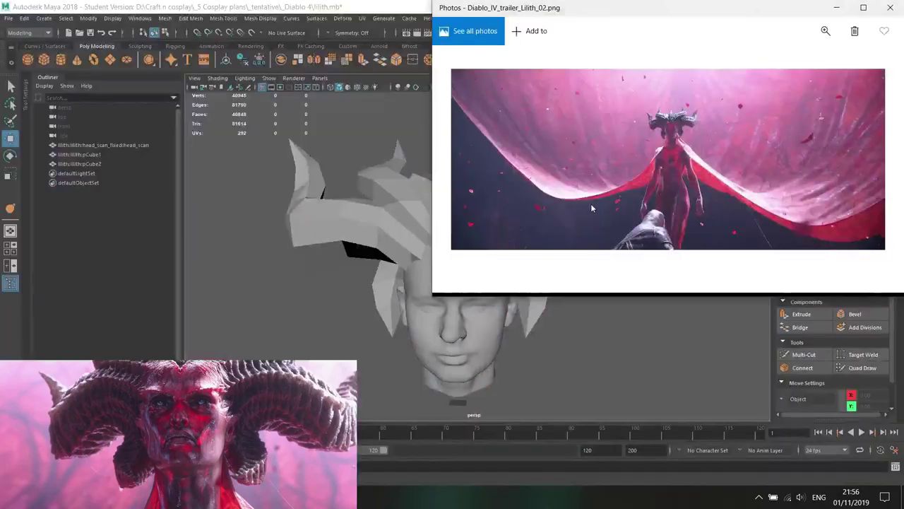
drag(759, 13, 903, 65)
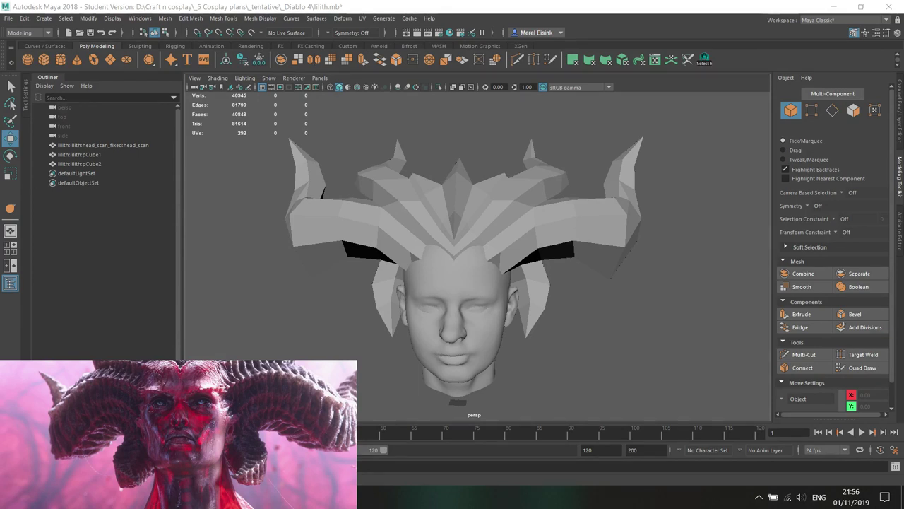
- Orient the lilith.mb headpiece to a slightly raised front view and switch to Photoshop
alt+drag(567, 178, 559, 186)
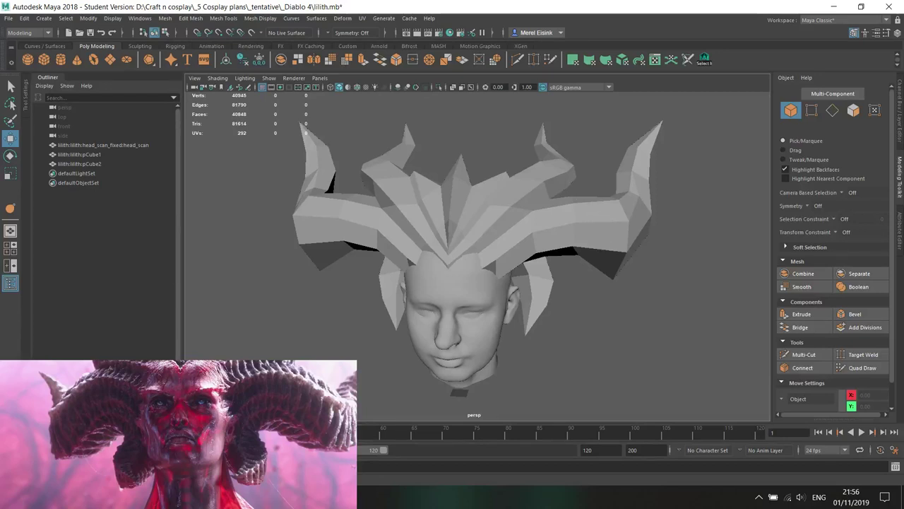
click(14, 497)
click(274, 323)
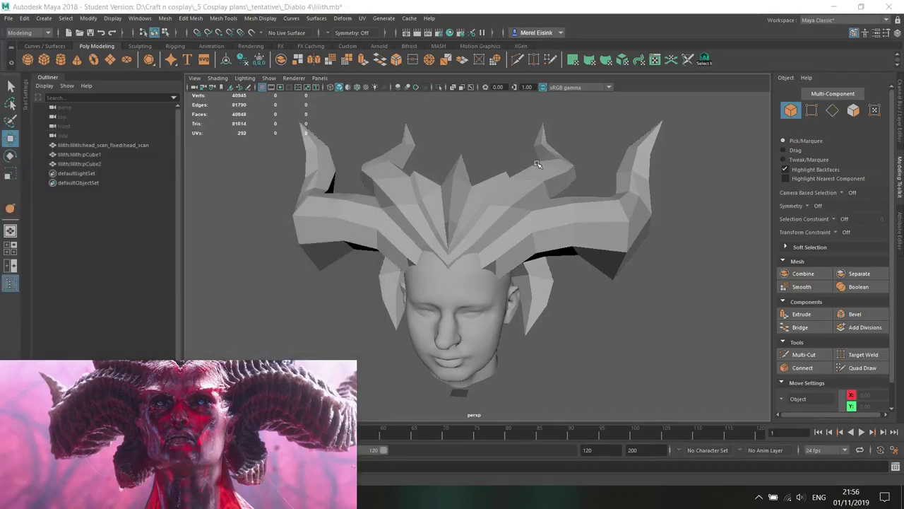
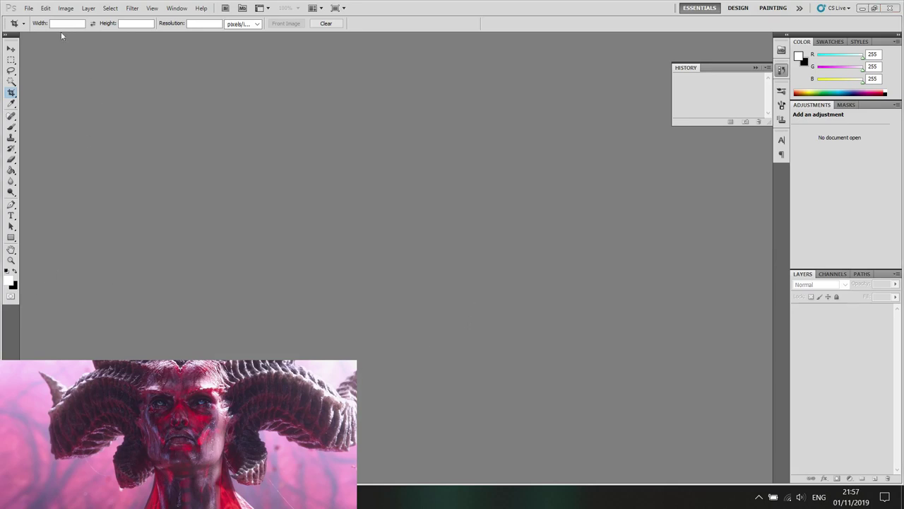
- Create a new blank document in Photoshop
click(29, 8)
click(35, 19)
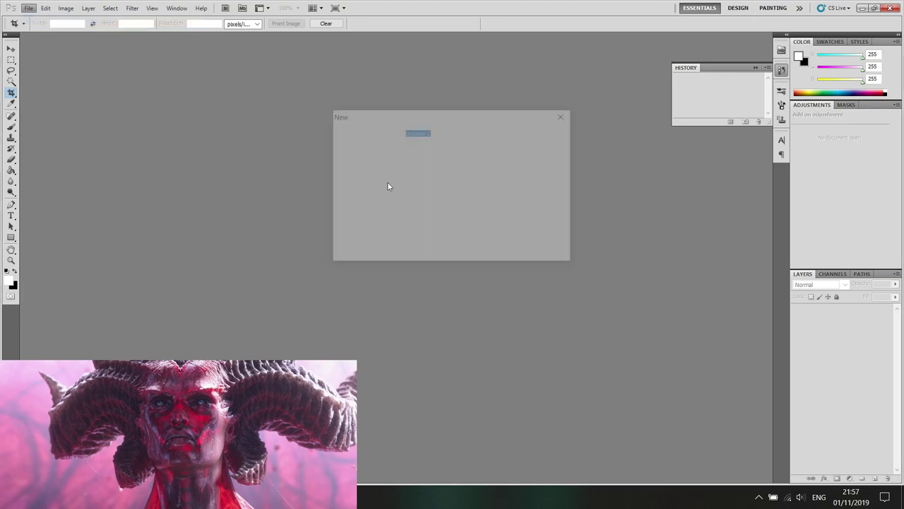
click(537, 132)
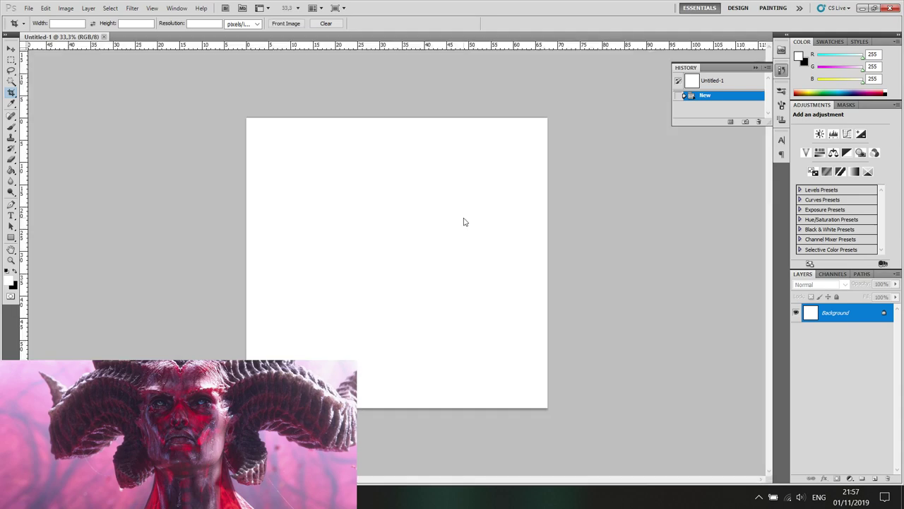
- Paste the Maya screenshot and crop the canvas around the horned head
key(ctrl+v)
scroll(332, 263, down, 1)
drag(284, 248, 544, 421)
key(Return)
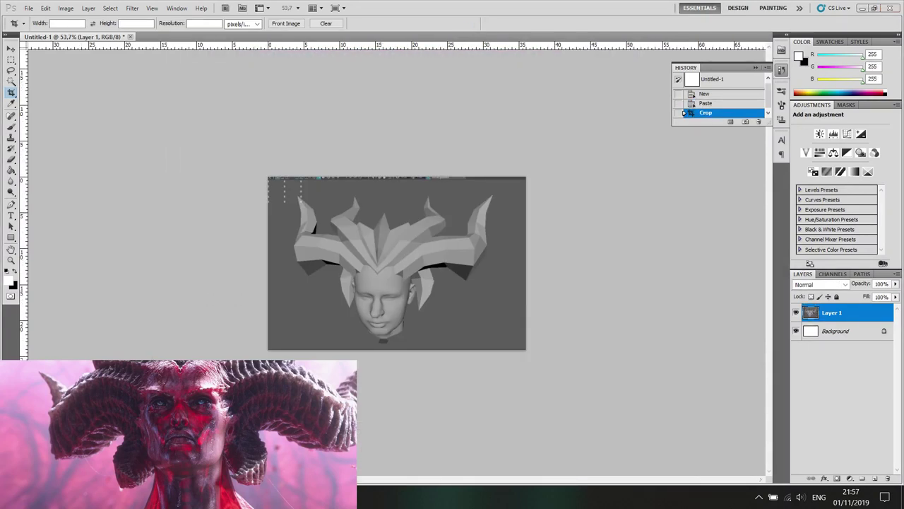
- Place Diablo_IV_trailer_Lilith_02 over the screenshot, enlarged to about 734% with Lilith's head centred, and rasterize its layer
drag(903, 311, 435, 313)
shift+drag(456, 238, 707, 44)
drag(643, 119, 388, 296)
shift+drag(669, 216, 798, 103)
drag(541, 131, 409, 182)
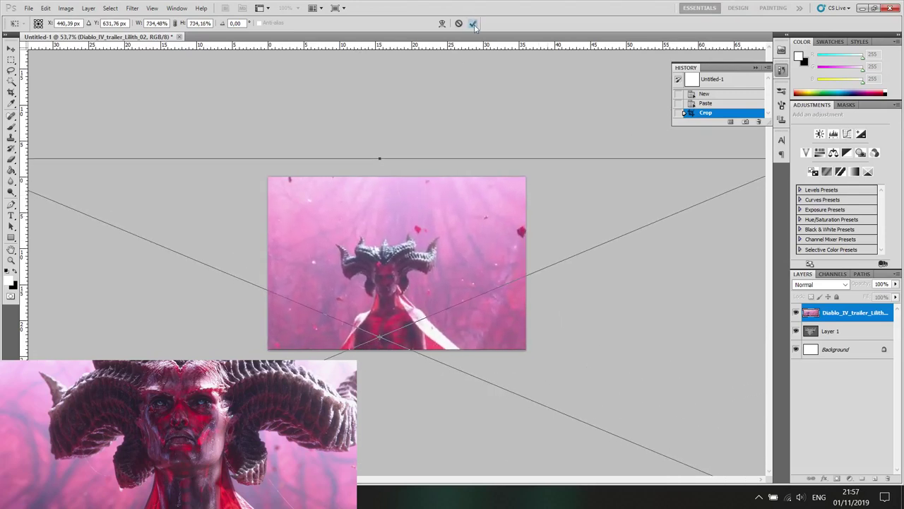
click(474, 24)
right_click(826, 313)
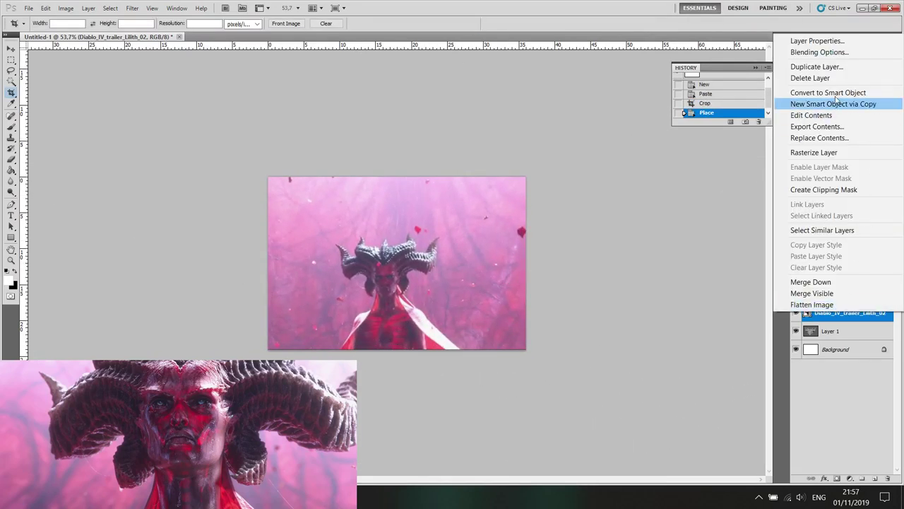
click(822, 152)
- Cut a rectangle around Lilith's horned head onto its own layer and delete the leftover reference layer
key(m)
drag(457, 302, 470, 314)
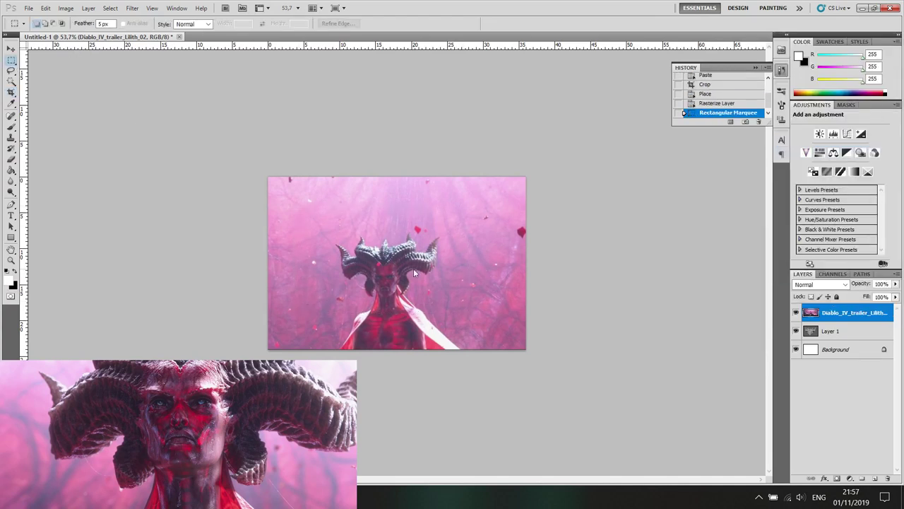
right_click(414, 212)
click(452, 361)
click(854, 330)
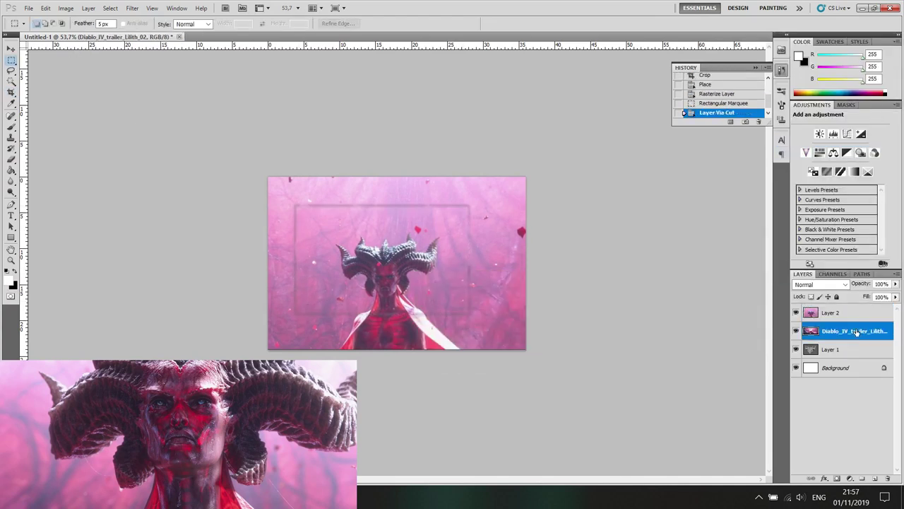
key(Delete)
- Scale the cut-out Lilith layer to about 171% and position it over the modelled head
click(856, 315)
key(ctrl+t)
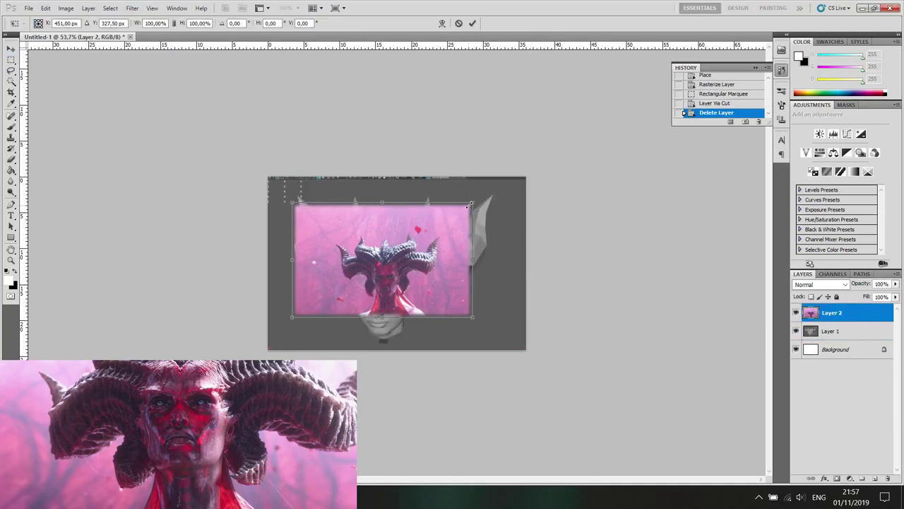
shift+drag(472, 203, 599, 121)
drag(544, 155, 472, 209)
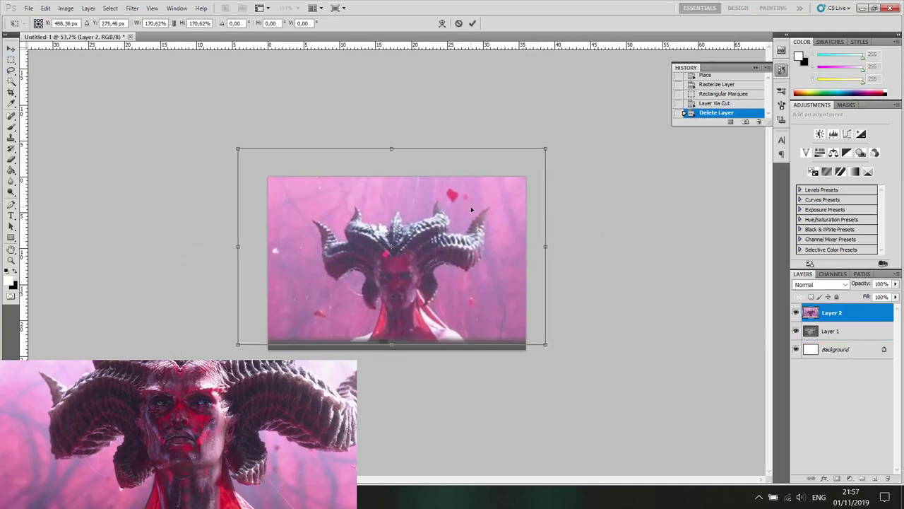
click(472, 23)
- Lower the Lilith layer's opacity to 47% so it can be compared with the model underneath
click(895, 283)
drag(893, 292, 861, 293)
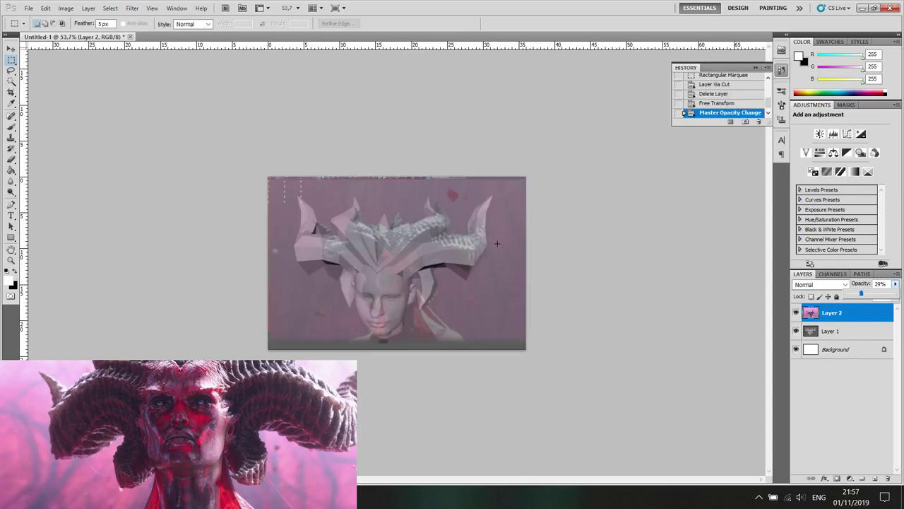
alt+scroll(456, 237, up, 3)
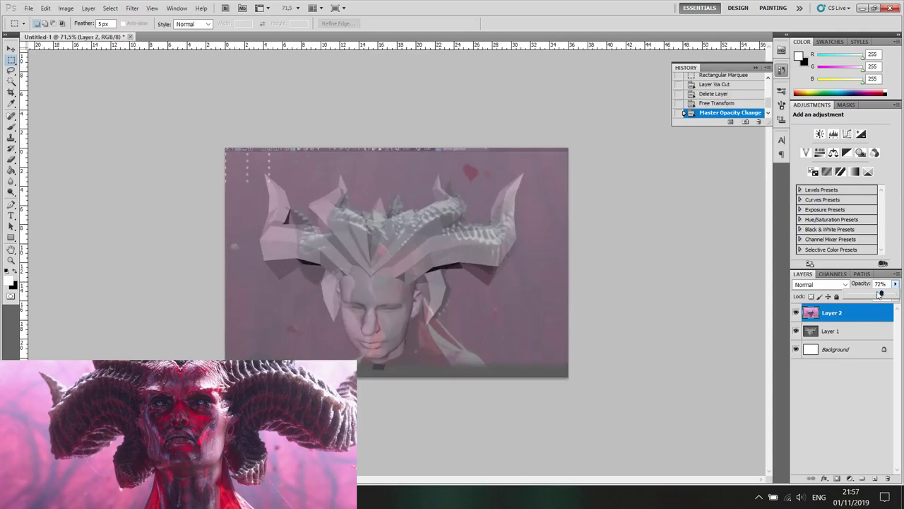
click(882, 294)
drag(878, 295, 875, 295)
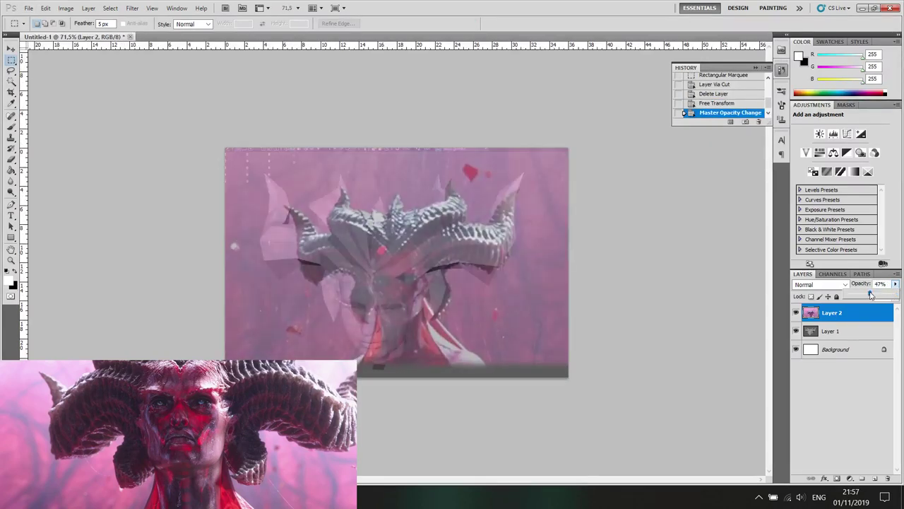
- Enlarge the Lilith layer to about 120%, rotate it about 2.57° and align it with the modelled head and horns
key(ctrl+t)
shift+drag(594, 110, 637, 84)
drag(564, 143, 525, 164)
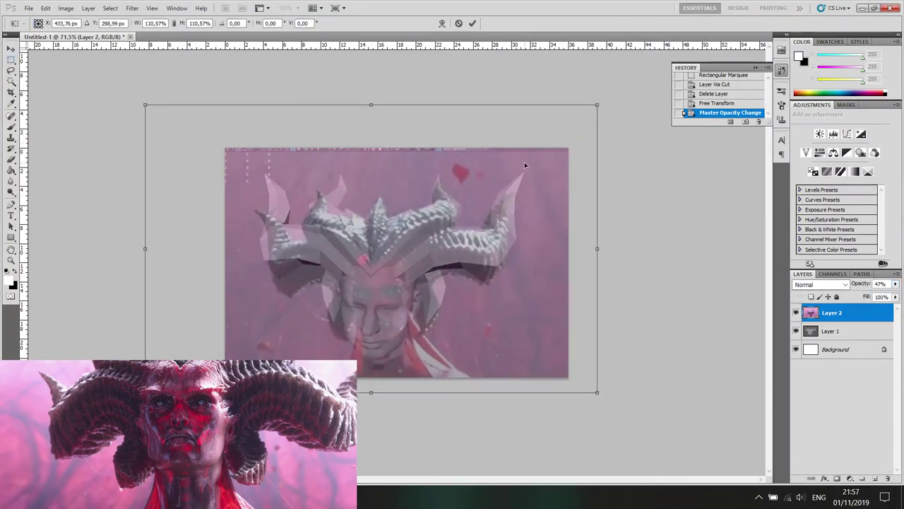
drag(607, 99, 553, 157)
drag(658, 163, 658, 158)
drag(515, 169, 516, 171)
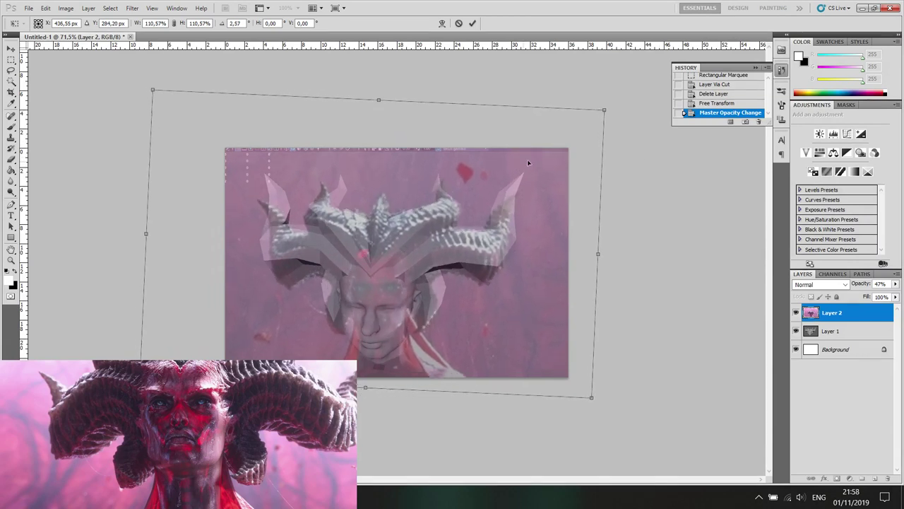
shift+drag(607, 111, 648, 86)
mouse_move(535, 165)
mouse_down()
mouse_move(531, 176)
mouse_move(519, 162)
mouse_up()
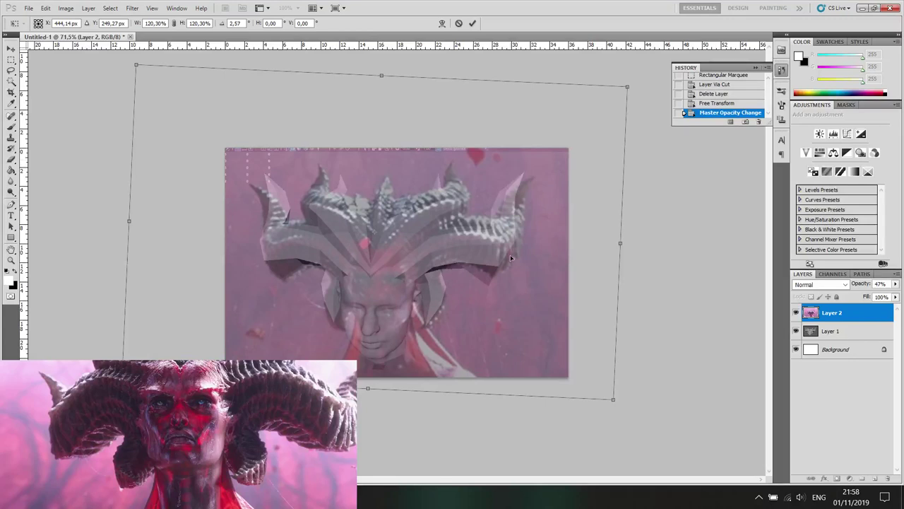
click(472, 23)
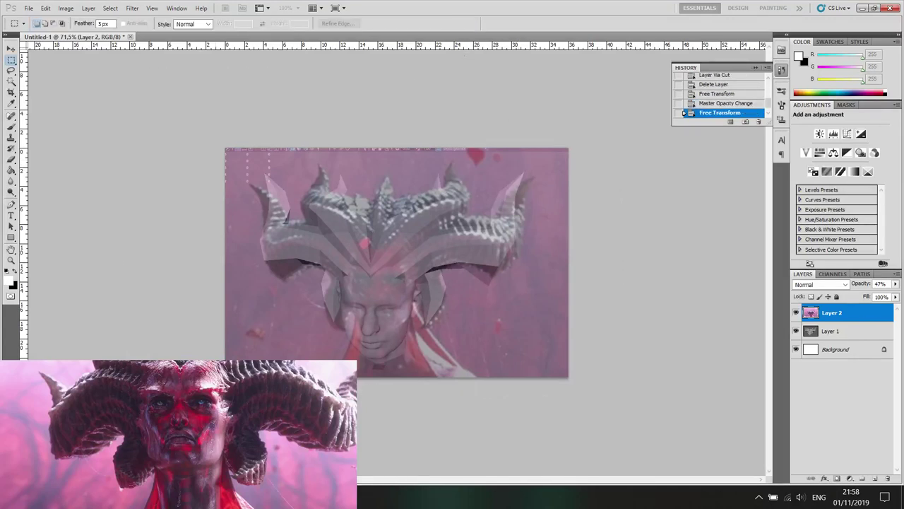
- Return to the lilith.mb scene in Maya and orbit the headpiece to a more level front view
mouse_move(447, 496)
click(446, 445)
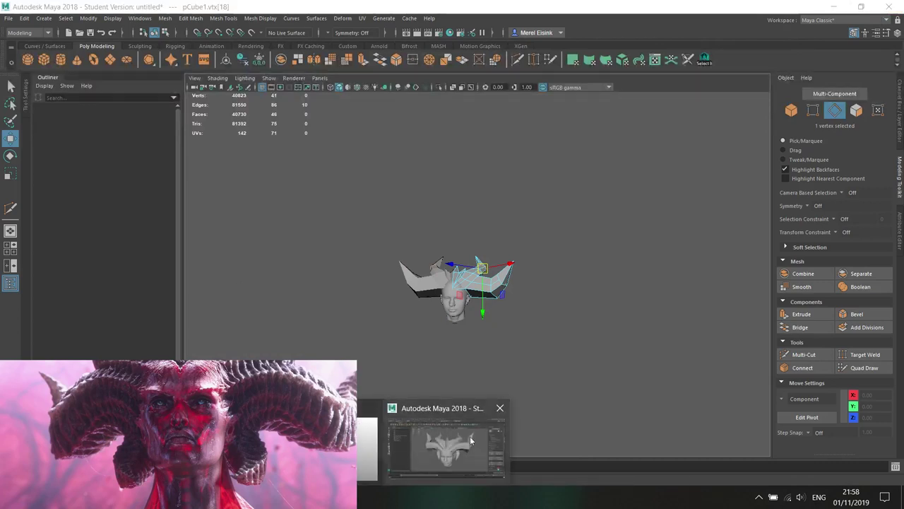
alt+drag(410, 364, 367, 361)
scroll(501, 283, down, 5)
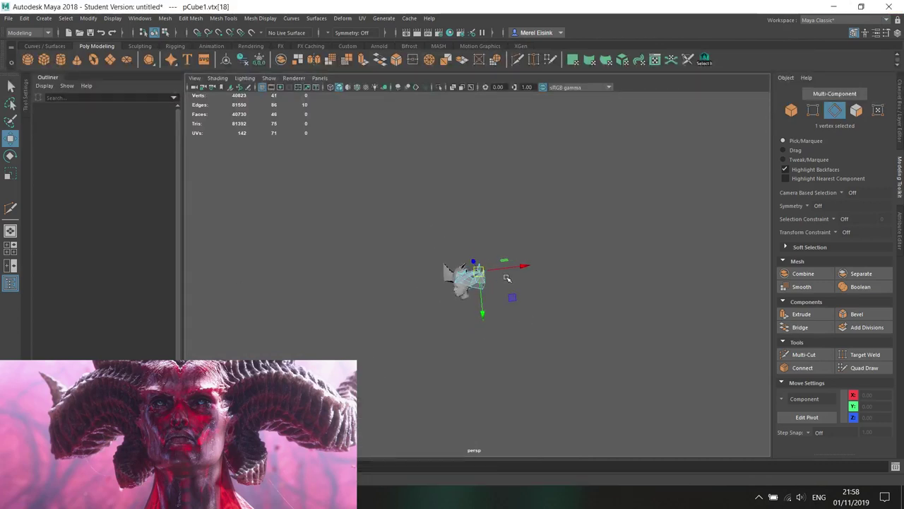
scroll(507, 279, up, 7)
click(506, 278)
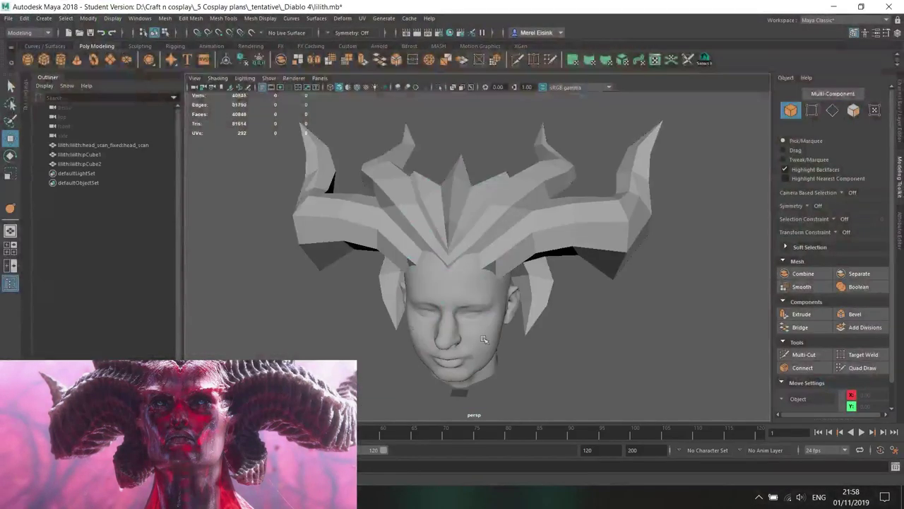
alt+drag(504, 304, 510, 300)
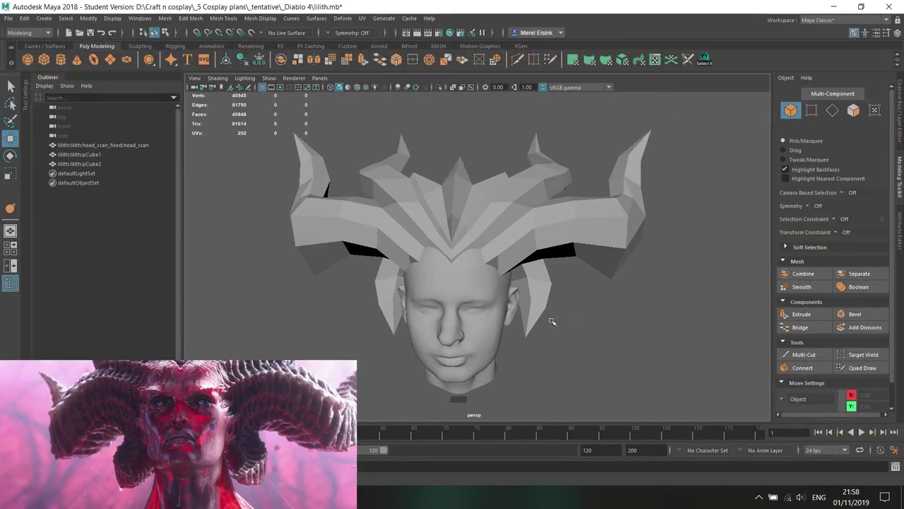
- Switch to Photoshop, paste the new headpiece screenshot and place its layer directly beneath the Lilith layer
key(alt+Tab)
key(ctrl+v)
ctrl+drag(472, 325, 346, 183)
mouse_move(830, 311)
mouse_down()
mouse_move(830, 358)
mouse_move(834, 323)
mouse_up()
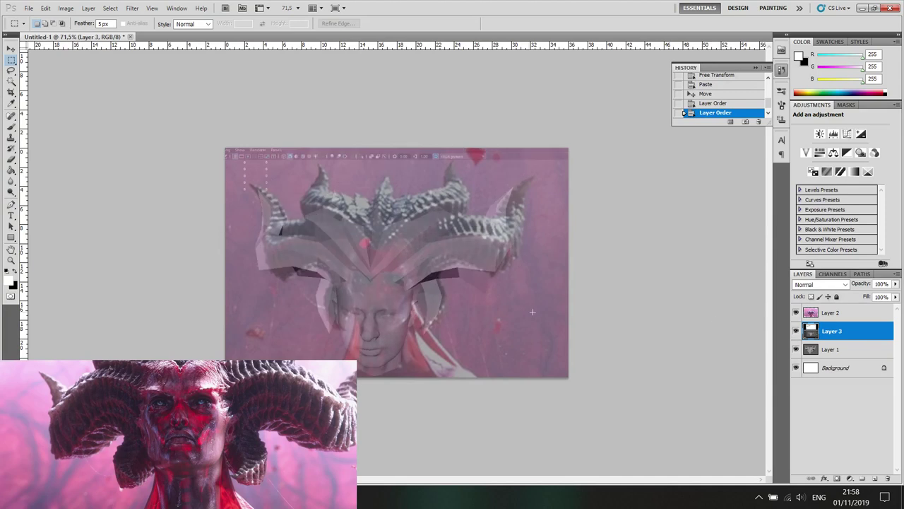
- Scale the Layer 3 headpiece screenshot to 91.57% and align its face with the Lilith reference
ctrl+drag(436, 299, 445, 264)
key(ctrl+t)
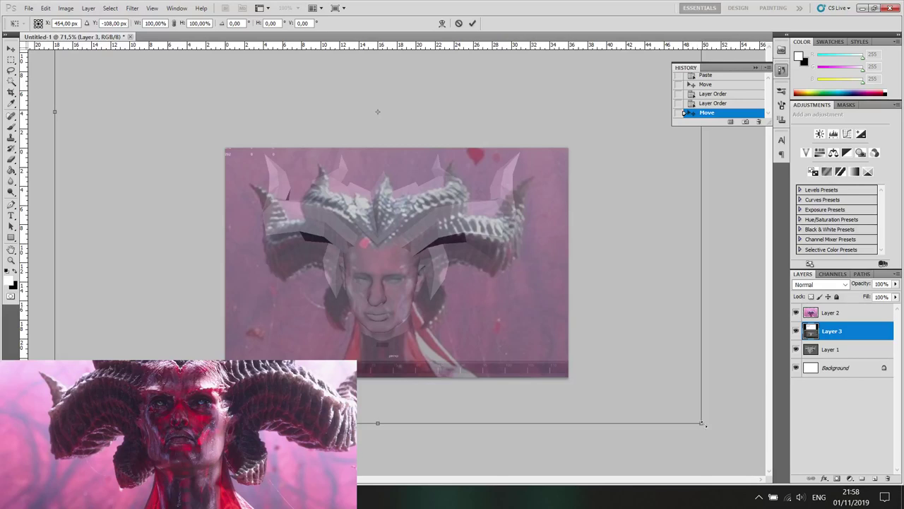
shift+drag(704, 425, 638, 384)
drag(441, 223, 463, 265)
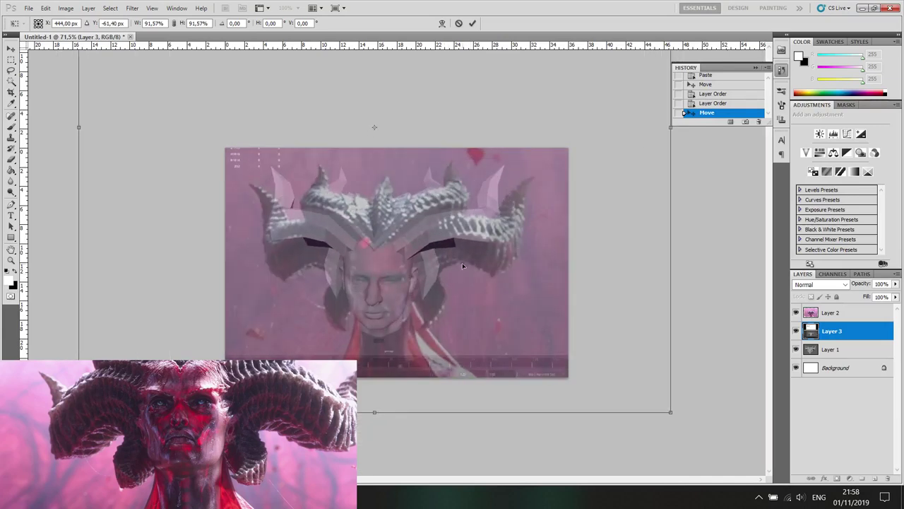
click(473, 23)
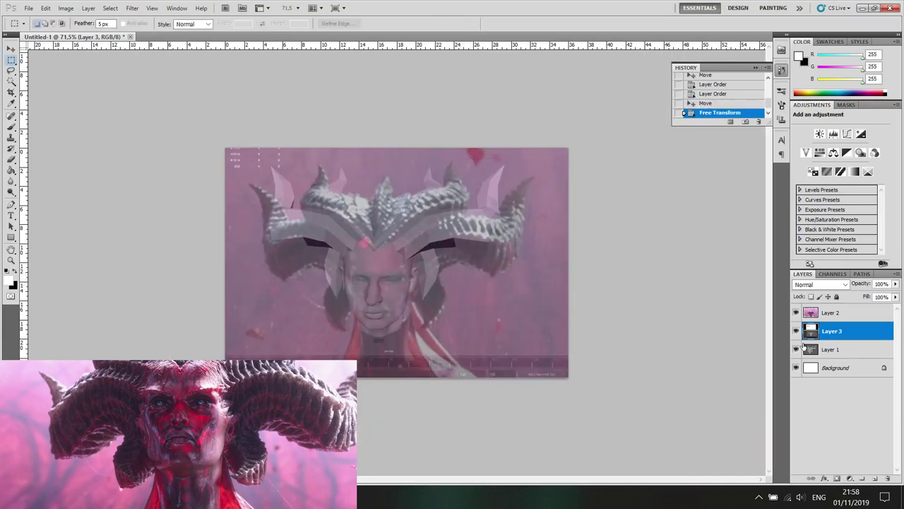
- Delete the old Layer 1 screenshot and toggle Layer 3's visibility to compare the model with the Lilith reference
click(796, 330)
click(796, 330)
click(823, 349)
key(Delete)
click(796, 330)
click(796, 330)
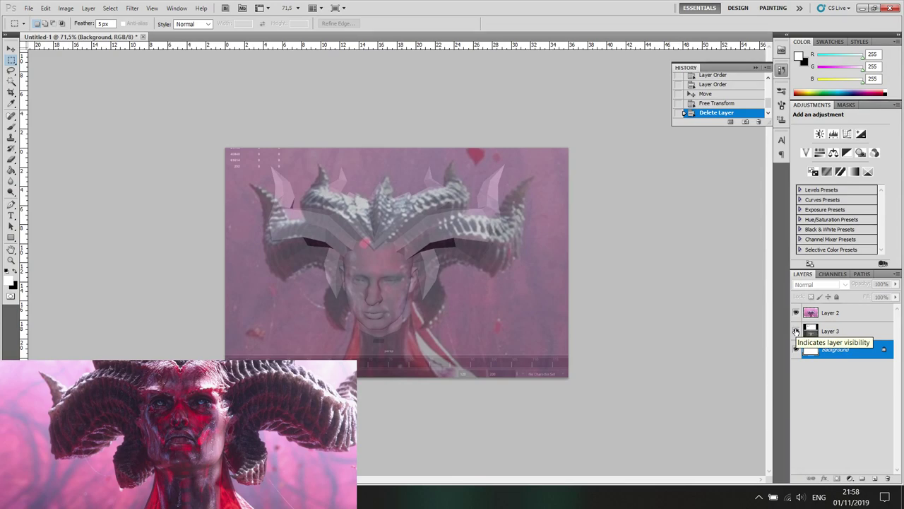
click(796, 331)
click(796, 331)
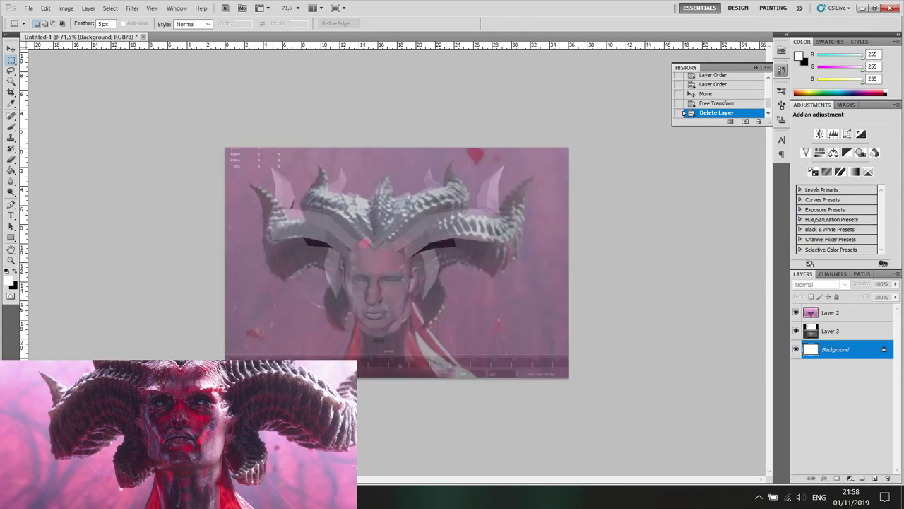
- Switch to the lilith.mb scene in Maya and orbit the headpiece slightly to better match Lilith's head angle
click(283, 498)
click(233, 445)
click(283, 497)
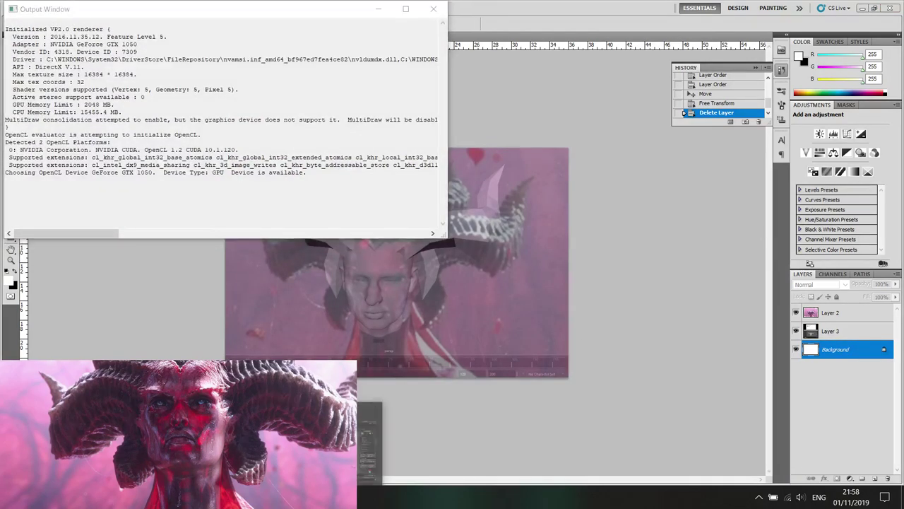
click(335, 445)
alt+drag(508, 283, 513, 272)
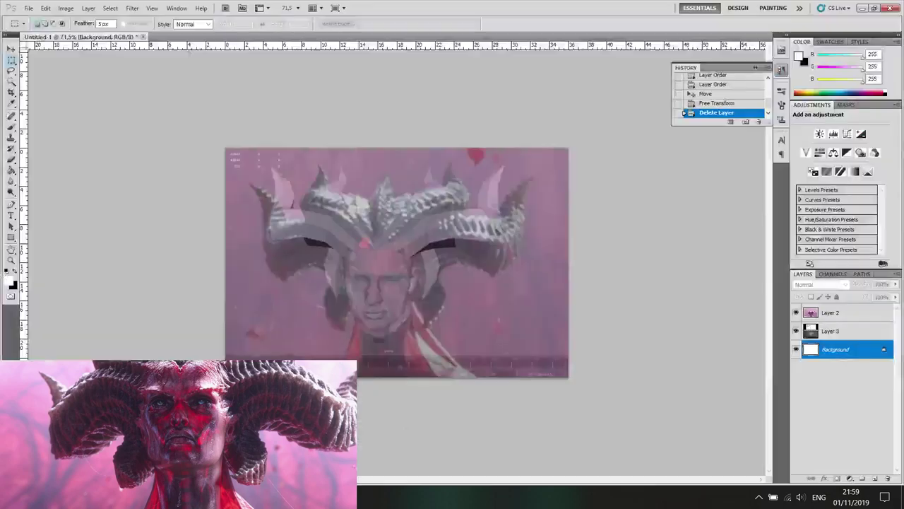
- In Photoshop, replace Layer 3 with a new headpiece screenshot beneath the Lilith layer, then enlarge and align it with the reference
drag(855, 353, 818, 337)
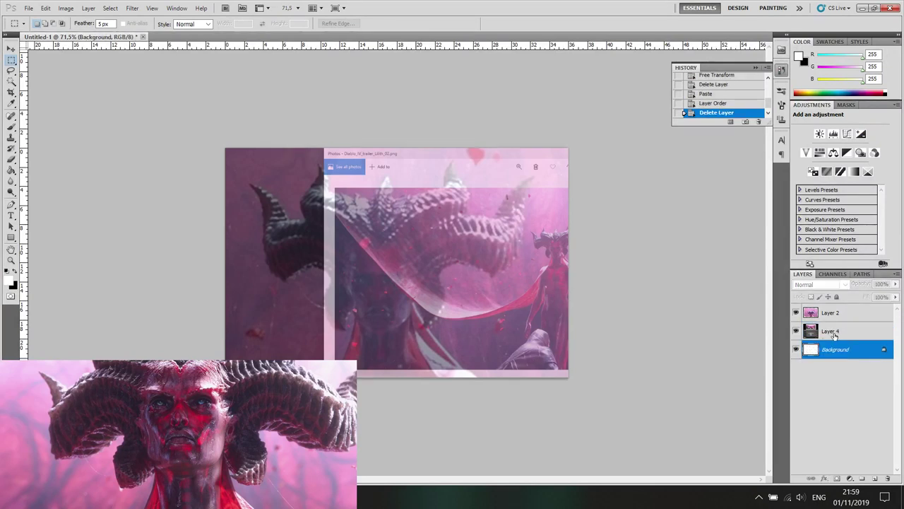
click(830, 330)
key(ctrl+t)
drag(558, 282, 595, 206)
drag(448, 233, 502, 245)
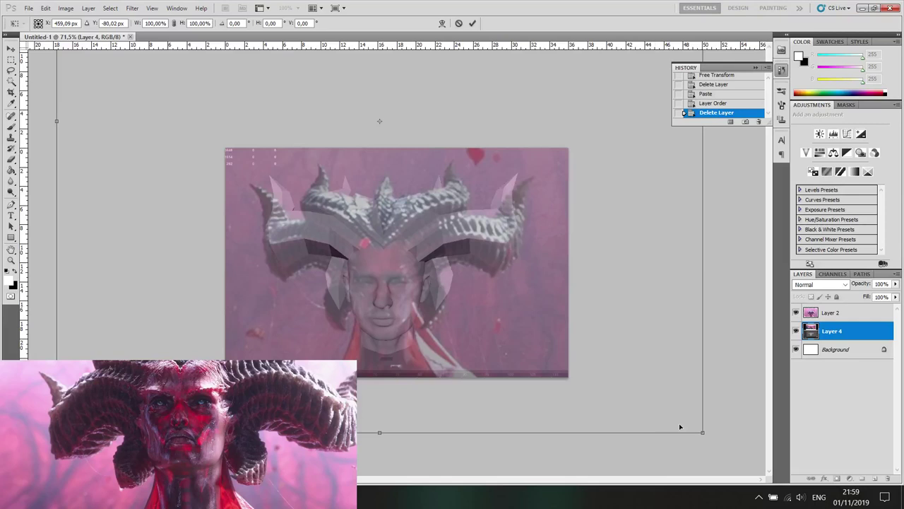
drag(703, 432, 728, 456)
drag(478, 299, 465, 281)
click(471, 23)
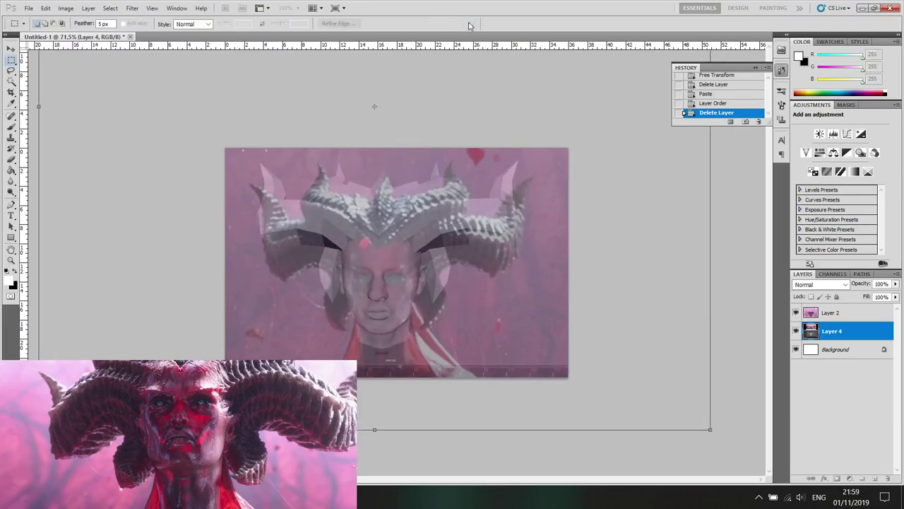
- Cut the canvas area of Layer 4 onto its own layer and delete the leftover Layer 4
drag(566, 411, 565, 407)
right_click(414, 276)
click(452, 365)
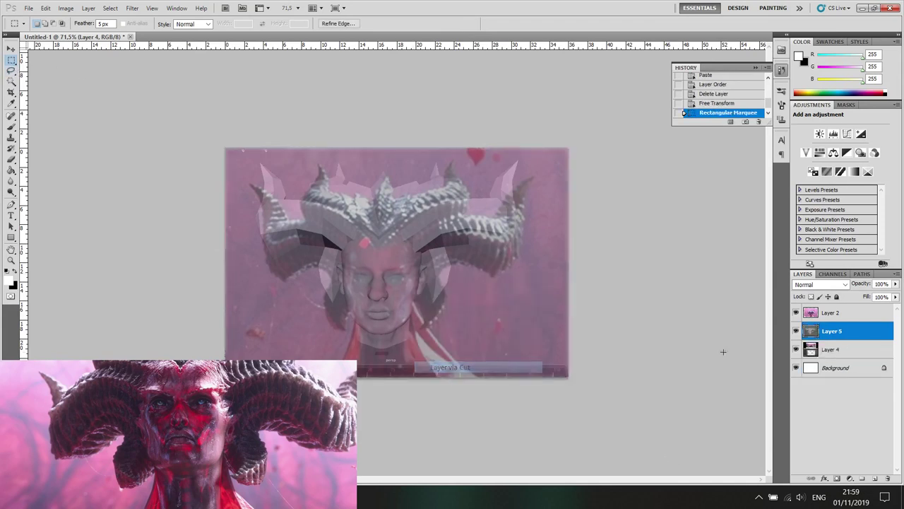
click(845, 351)
key(ctrl+t)
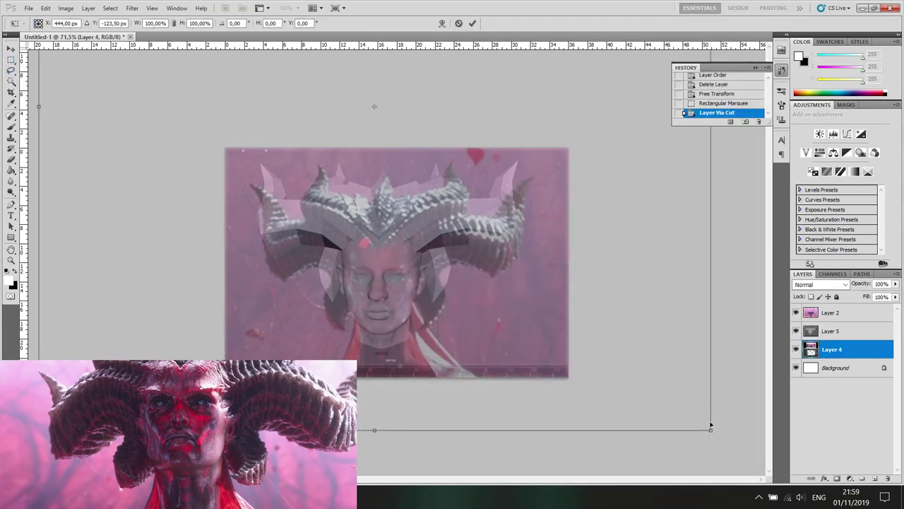
click(459, 23)
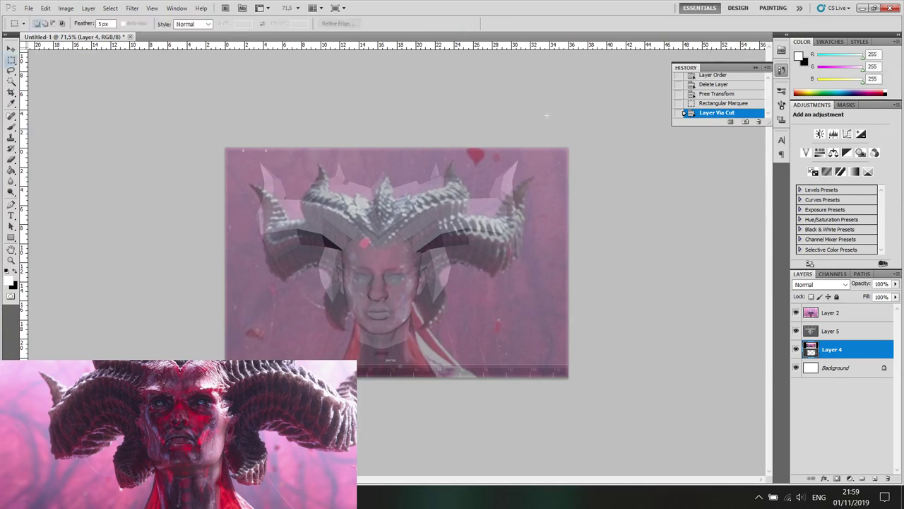
key(Delete)
- Scale Layer 5 to 93.03% and align the modelled face with the Lilith reference
click(832, 332)
key(ctrl+t)
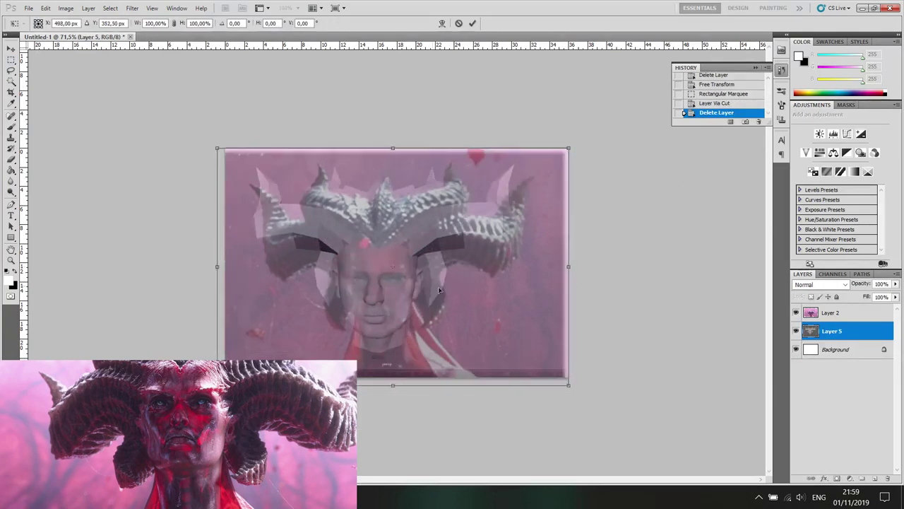
shift+drag(572, 385, 544, 366)
drag(483, 310, 502, 318)
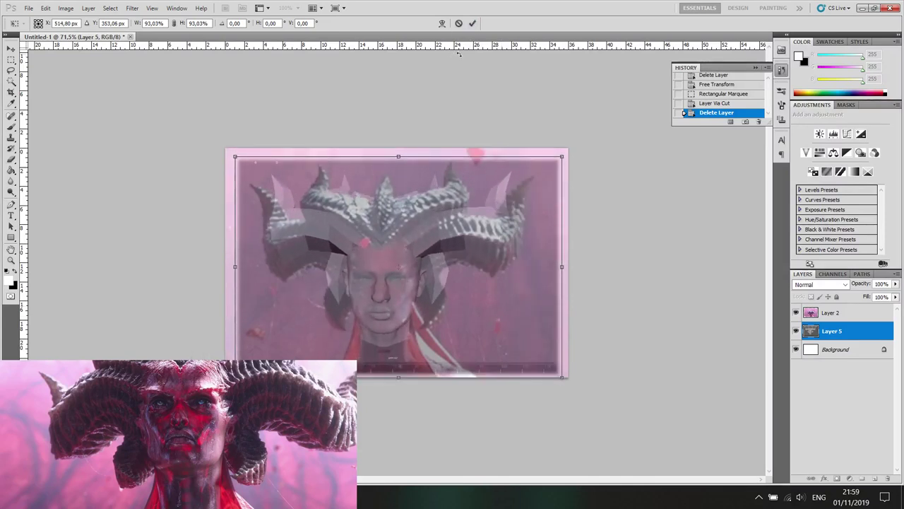
click(472, 22)
- In Maya, select all faces of the headpiece half, snap its pivot to the front centre point and scale it in depth
alt+scroll(255, 246, up, 1)
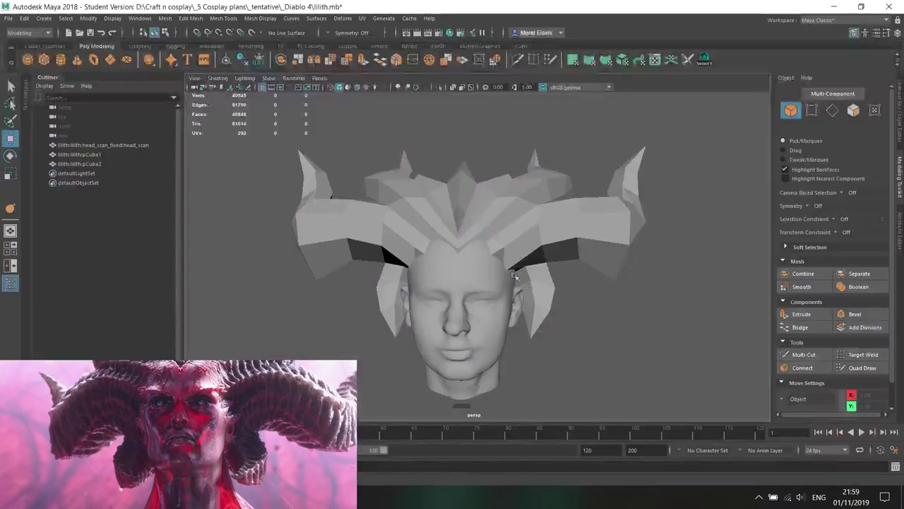
right_drag(543, 213, 544, 238)
double_click(563, 228)
alt+drag(563, 228, 565, 258)
key(d)
key(v)
drag(572, 226, 415, 251)
key(r)
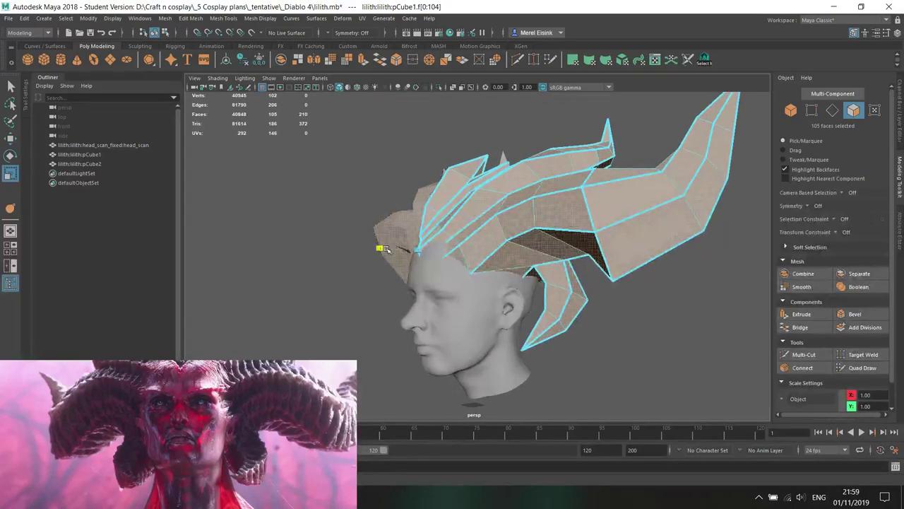
alt+drag(381, 247, 471, 211)
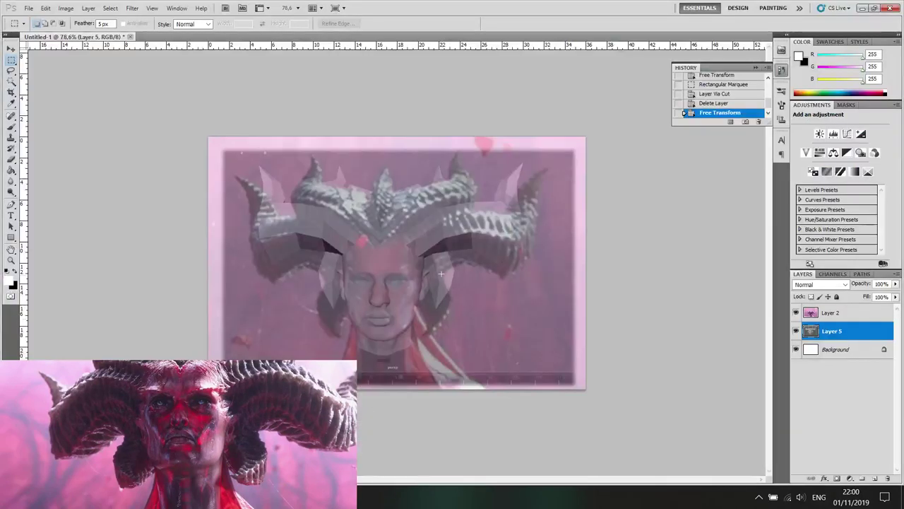
- In Photoshop, deselect and shift Layer 5 slightly against the Lilith reference, then return to the Maya scene
key(ctrl+d)
mouse_move(429, 294)
mouse_down()
mouse_move(443, 306)
mouse_move(423, 300)
mouse_move(425, 289)
mouse_up()
click(284, 497)
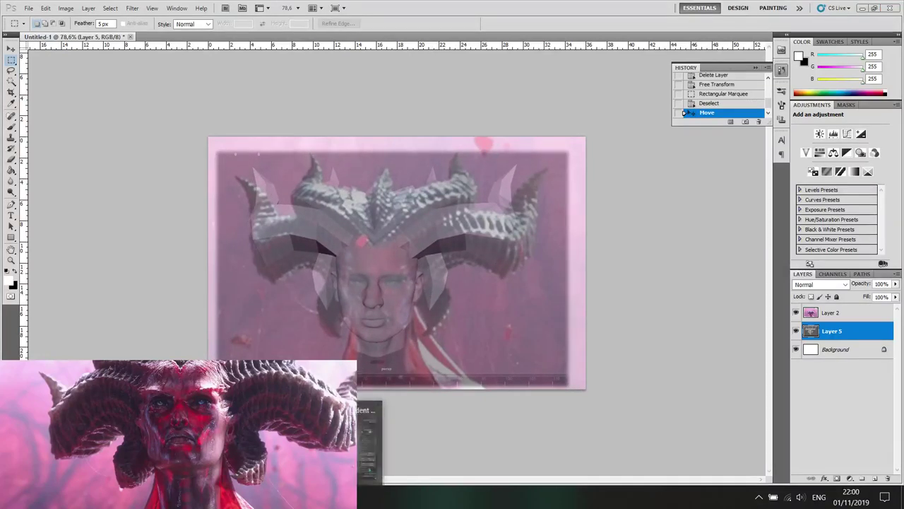
click(229, 445)
click(284, 496)
click(335, 445)
- Adjust the soft selection falloff and move the faces at the large outer horn's bend and tip outward
right_drag(628, 188, 628, 216)
alt+drag(626, 222, 568, 237)
click(659, 232)
key(b)
drag(659, 232, 593, 234)
click(657, 190)
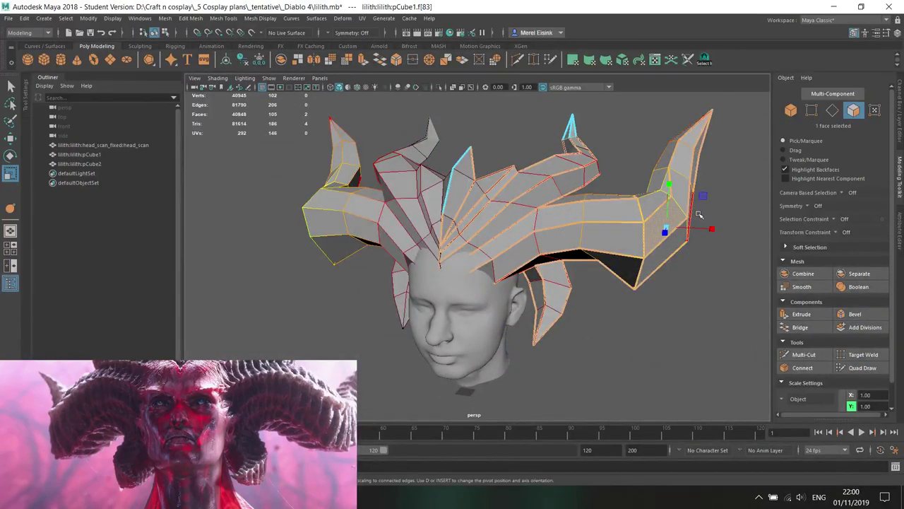
key(w)
click(713, 140)
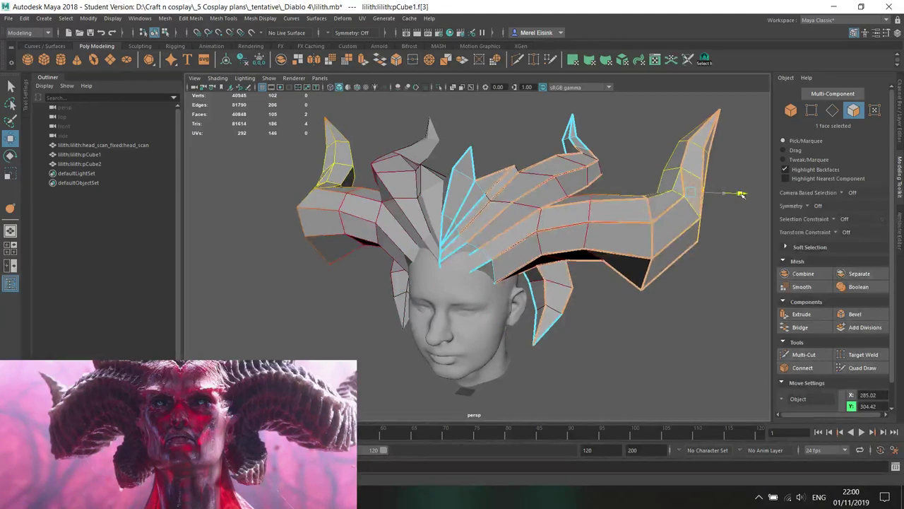
click(721, 124)
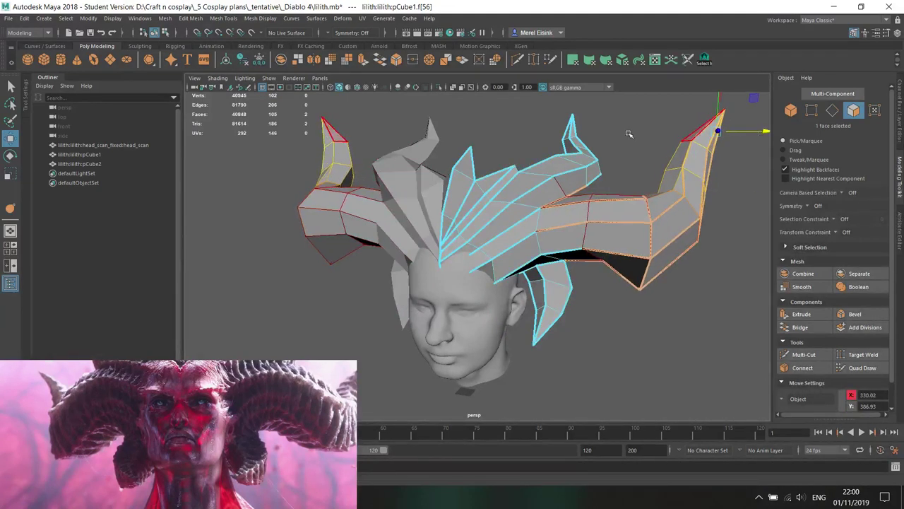
- Reposition the tip face of the upper inner horn and resize the edge loop midway along that horn
click(571, 128)
alt+drag(605, 99, 558, 150)
alt+drag(588, 107, 531, 145)
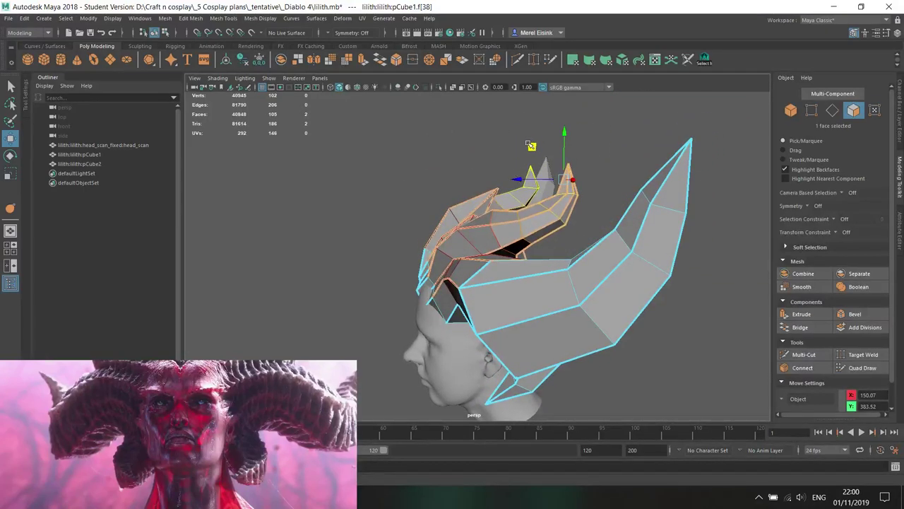
right_drag(531, 238, 532, 210)
double_click(522, 228)
scroll(526, 229, up, 2)
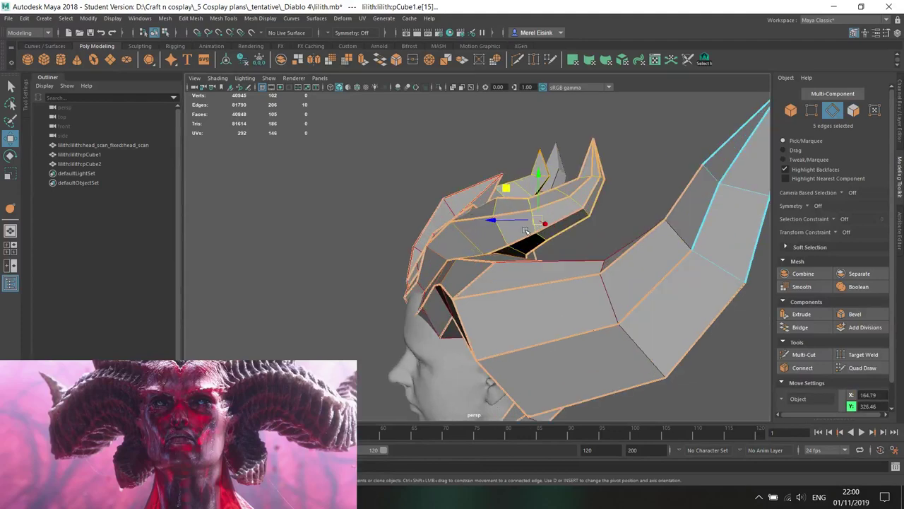
key(r)
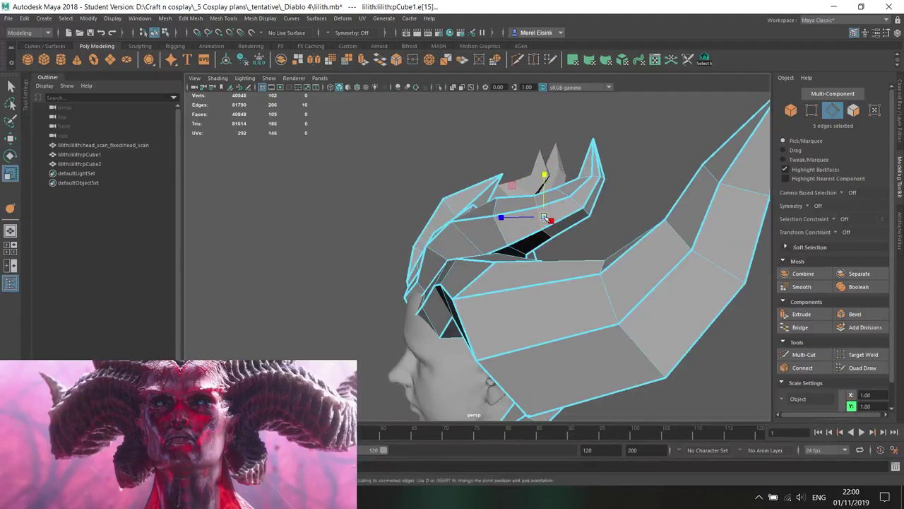
alt+drag(547, 218, 585, 179)
key(w)
- Rotate the edge loop near the upper inner horn's tip to adjust its curve
right_drag(584, 180, 599, 160)
click(599, 175)
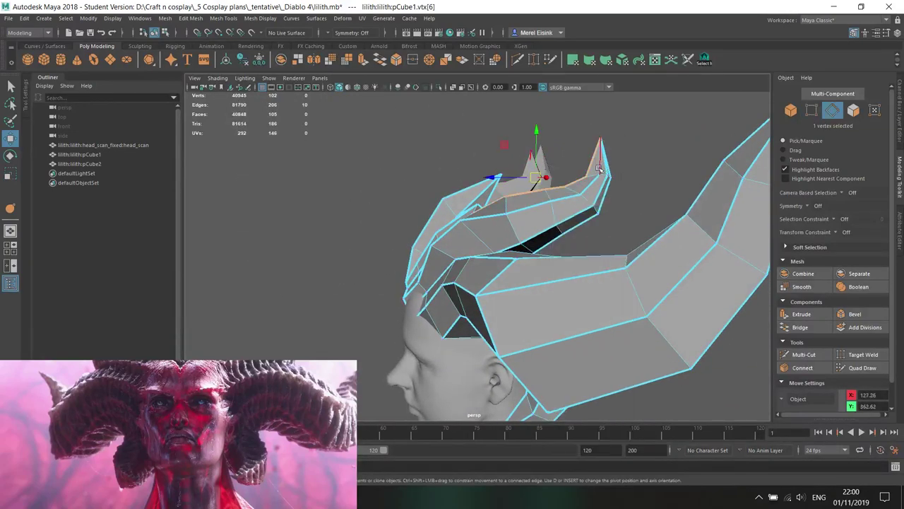
key(e)
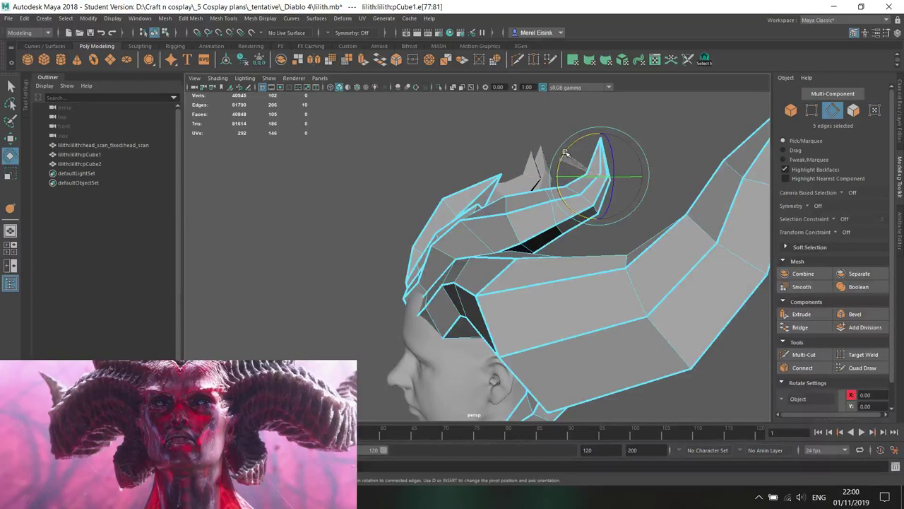
key(w)
- Reposition the tip vertex of the upper inner horn, checking its shape from several angles
key(F9)
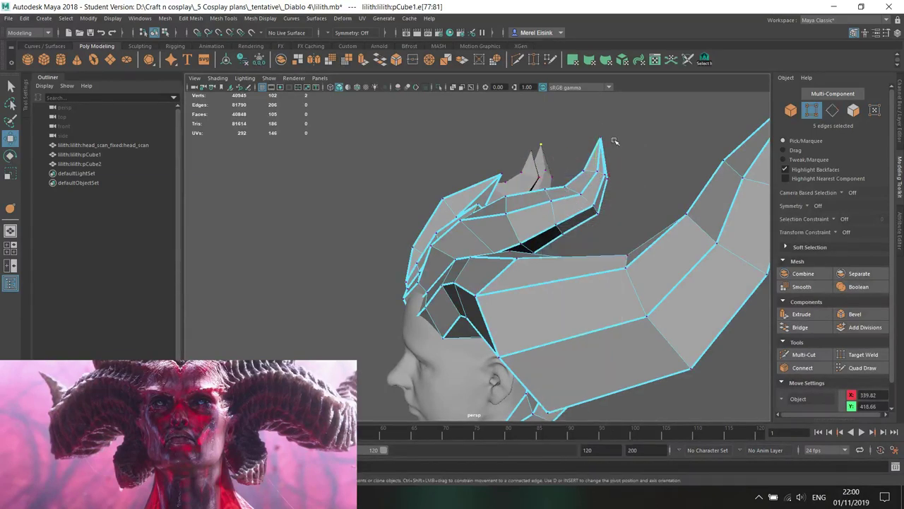
alt+drag(595, 166, 466, 184)
drag(364, 154, 364, 154)
alt+drag(369, 157, 446, 176)
drag(559, 156, 560, 157)
alt+drag(530, 189, 546, 177)
scroll(561, 196, down, 5)
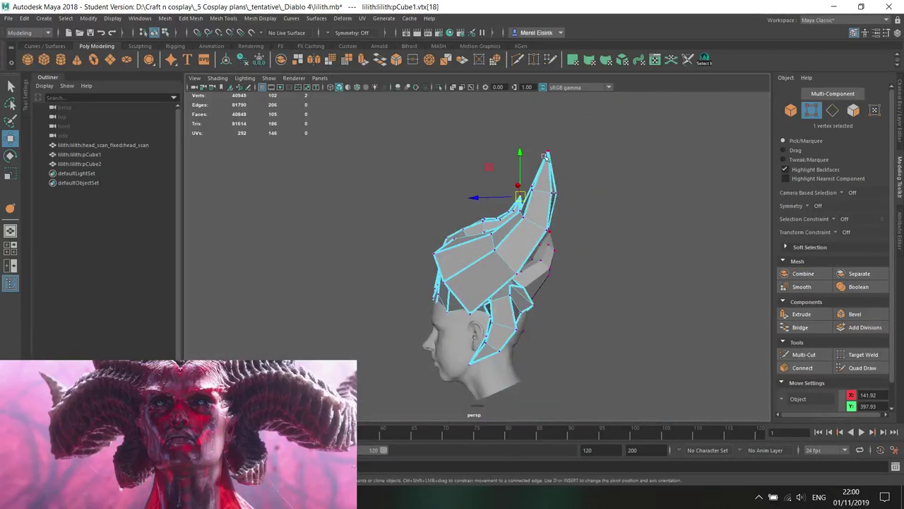
- Move and rotate the edge loop near the large outer horn's tip, and shift the tip vertex backward
right_drag(595, 180, 595, 164)
drag(545, 198, 549, 192)
key(r)
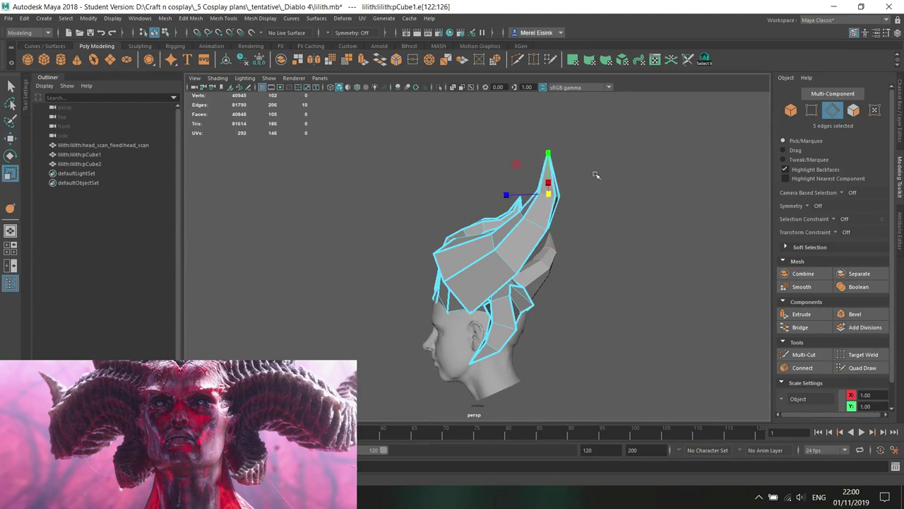
key(w)
drag(548, 152, 558, 157)
right_drag(563, 157, 556, 136)
key(e)
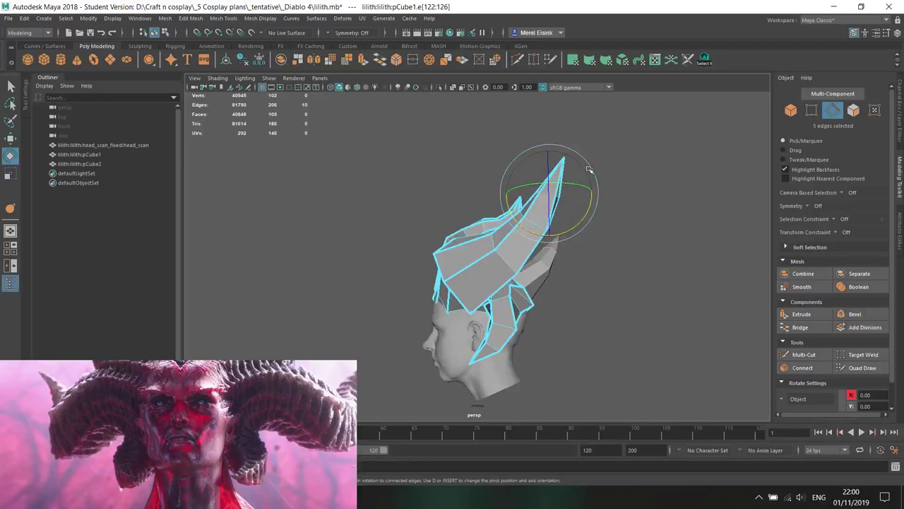
key(w)
- Resize the edge loop near the outer horn's tip and adjust the next loop below it
alt+drag(591, 180, 629, 222)
key(r)
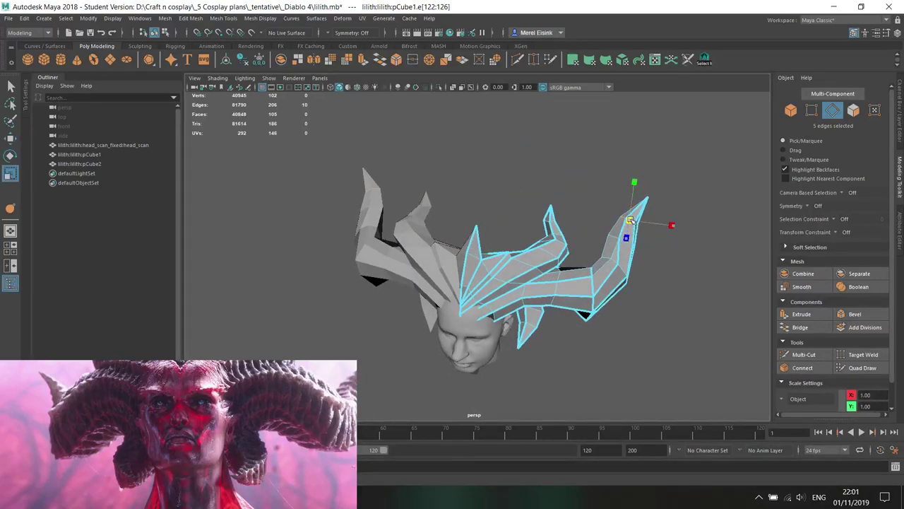
click(609, 238)
double_click(623, 243)
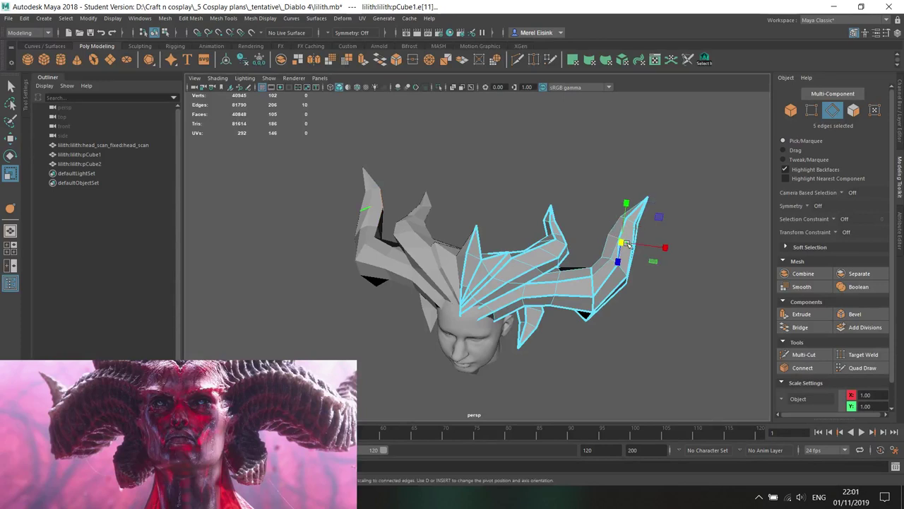
key(w)
- Return the headpiece to object mode, clear the selection and frame it in a level front view
alt+drag(575, 271, 606, 249)
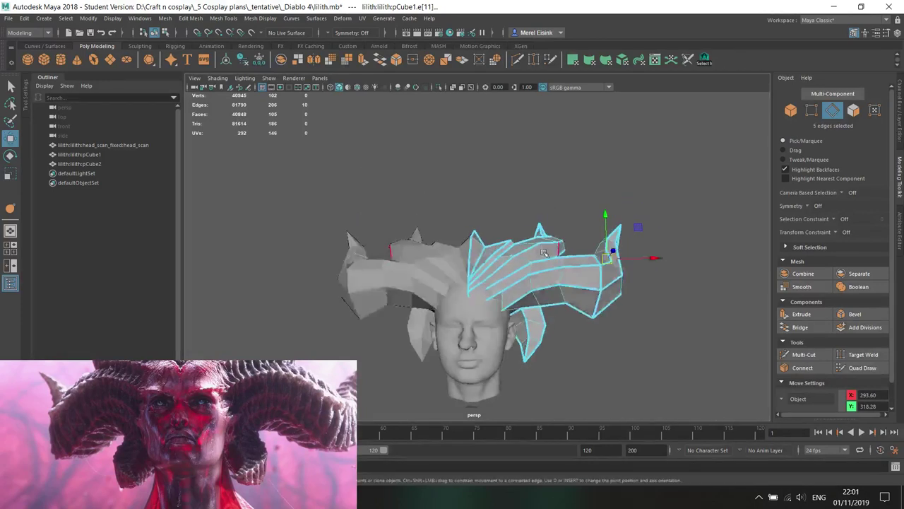
right_drag(544, 245, 617, 203)
alt+middle_drag(561, 277, 560, 242)
click(572, 306)
alt+drag(552, 294, 540, 293)
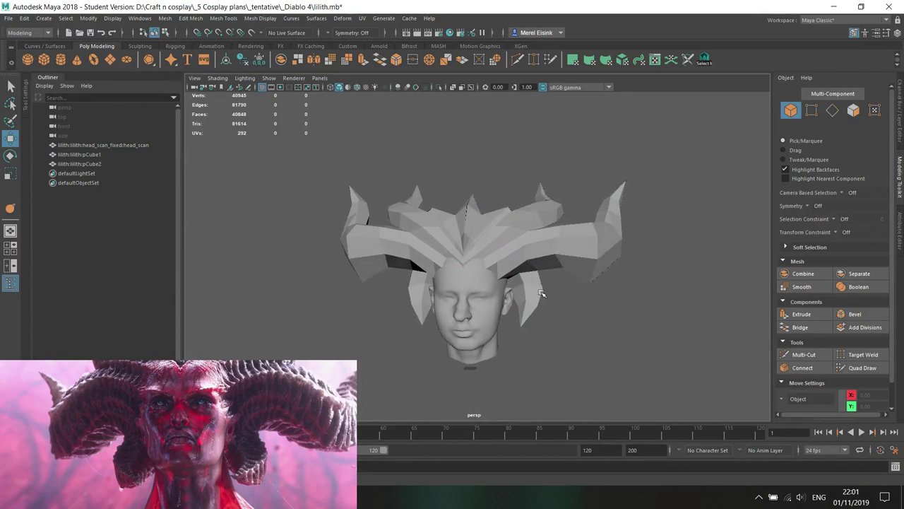
- Try to shift an edge loop on the large outer horn near its upward bend, and undo the move
scroll(549, 230, up, 2)
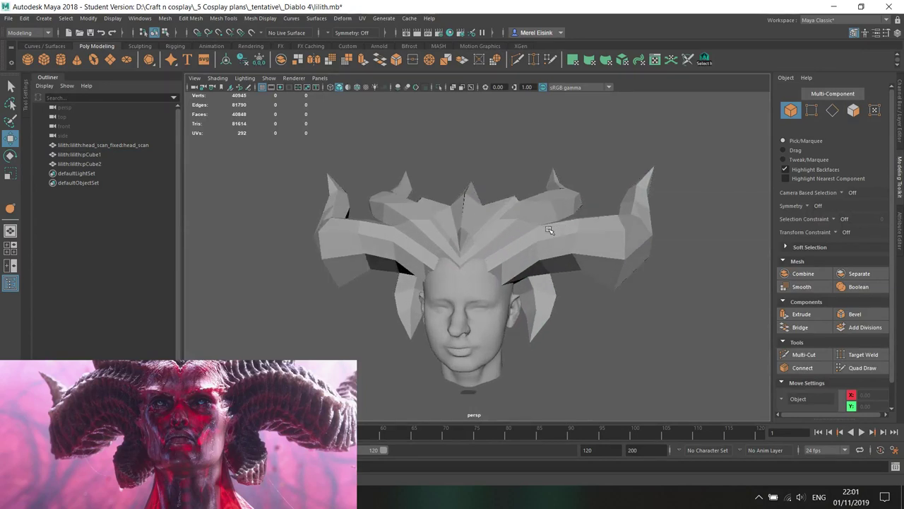
right_drag(652, 188, 598, 169)
right_click(637, 177)
click(632, 207)
right_drag(629, 204, 571, 188)
click(656, 168)
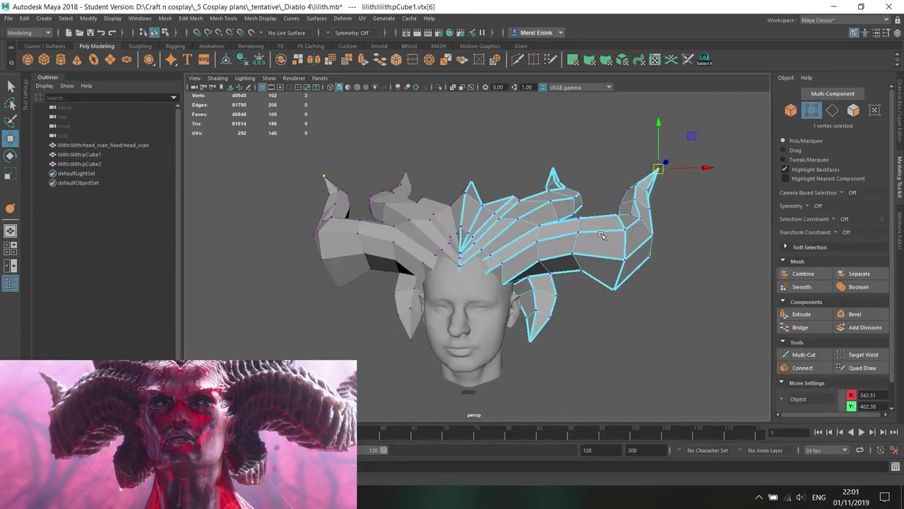
right_drag(605, 252, 603, 187)
double_click(634, 214)
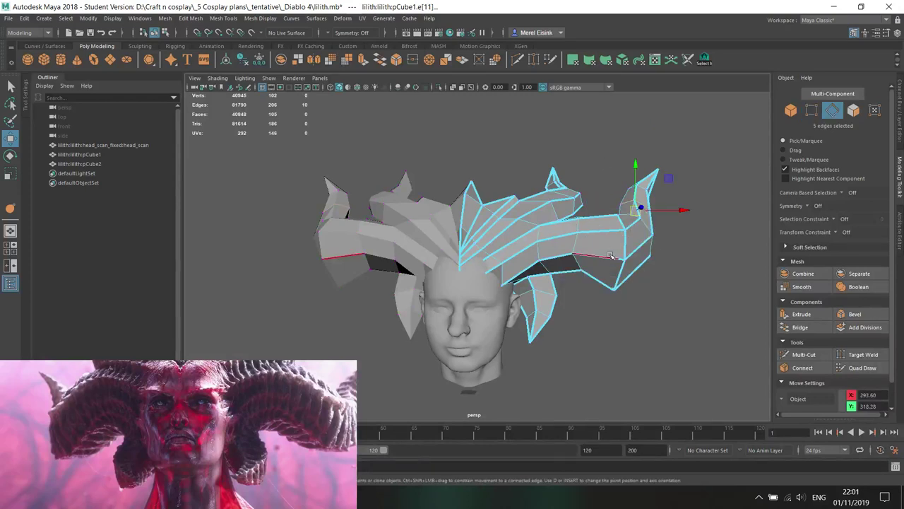
double_click(624, 241)
drag(616, 214, 617, 221)
key(ctrl+z)
- Try to scale the large outer horn's edge loop using soft selection, and undo the scaling
key(b)
key(r)
drag(616, 253, 601, 251)
key(ctrl+z)
- Flatten the headpiece's centre-line edge loop by scaling it sideways from a pivot snapped to the middle spike
key(w)
drag(615, 210, 449, 249)
double_click(551, 244)
click(435, 243)
drag(405, 213, 512, 205)
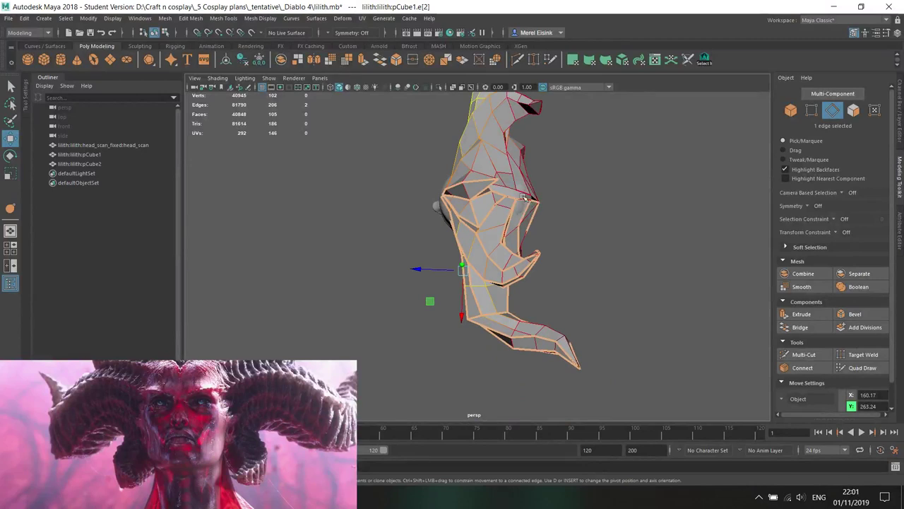
click(524, 199)
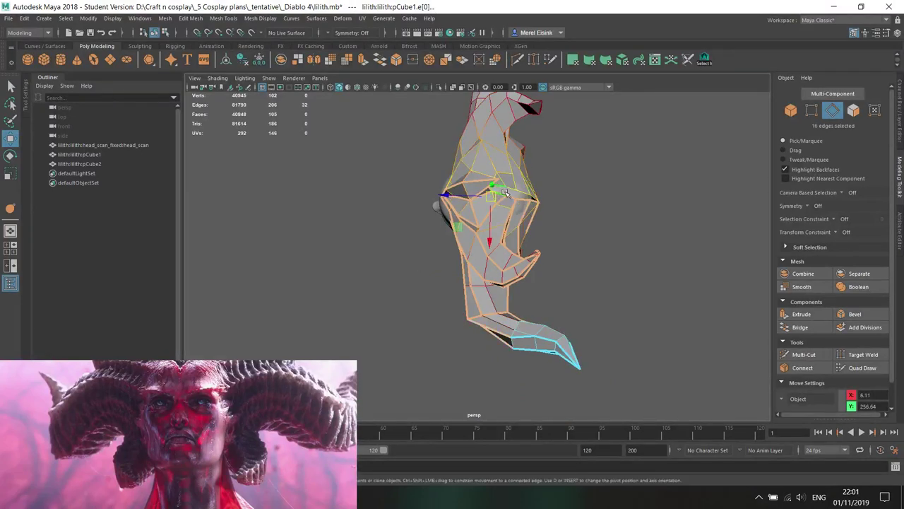
double_click(503, 193)
alt+drag(503, 194, 527, 231)
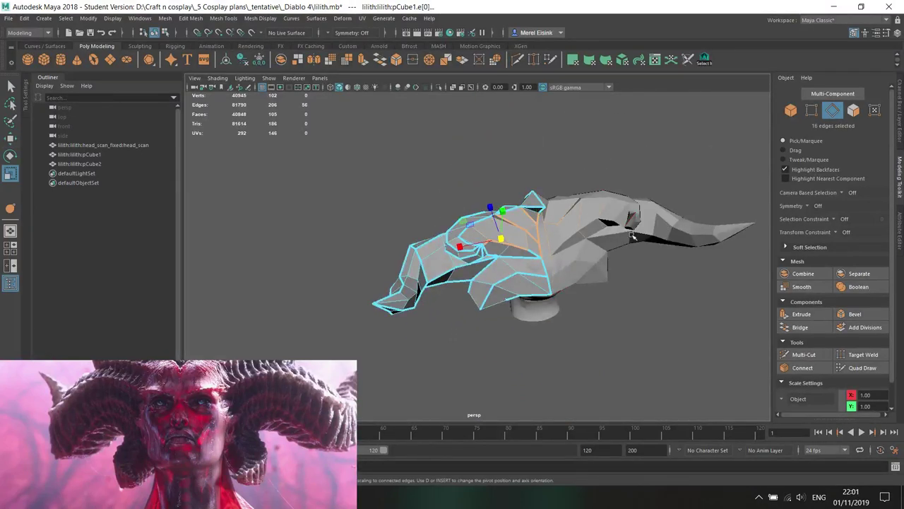
alt+drag(641, 233, 544, 207)
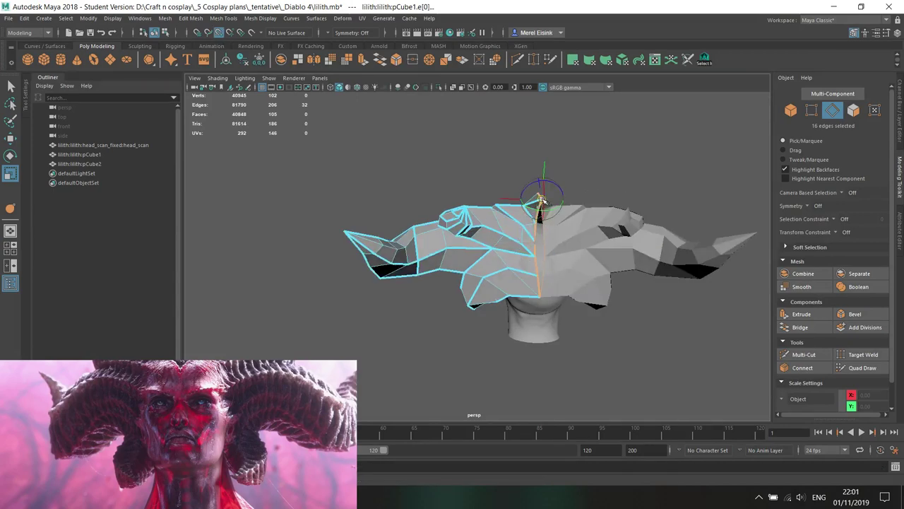
alt+drag(746, 196, 570, 232)
scroll(569, 231, up, 4)
click(570, 199)
alt+drag(571, 199, 706, 214)
right_click(721, 209)
- Adjust the soft selection falloff and slightly move the selected part of the headpiece
key(w)
key(b)
drag(586, 216, 393, 216)
drag(536, 167, 545, 159)
alt+drag(609, 293, 616, 233)
- Reposition single vertices along the large outer horn's lower edge and at its base beside the temple
right_drag(684, 241, 640, 229)
click(611, 265)
alt+drag(610, 264, 638, 268)
click(537, 231)
click(529, 226)
mouse_move(536, 230)
alt+mouse_down()
mouse_move(558, 225)
mouse_move(537, 230)
alt+mouse_up()
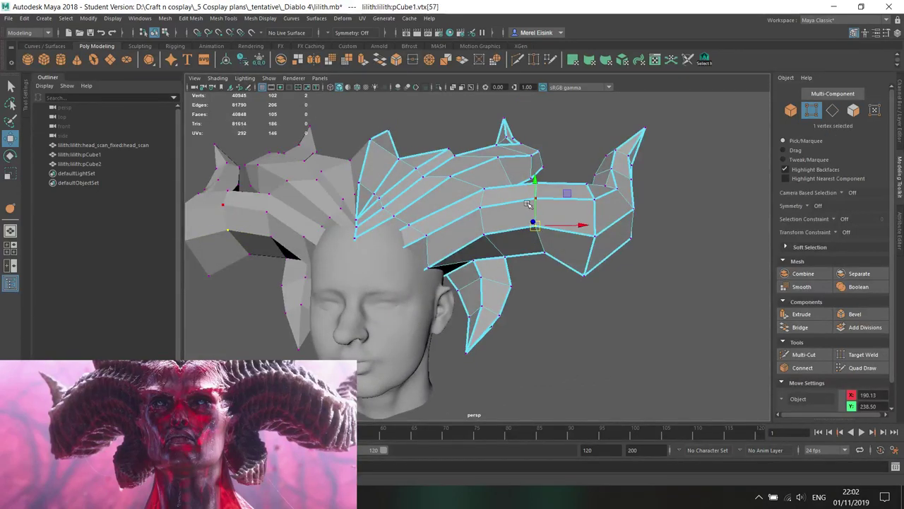
alt+drag(481, 228, 498, 232)
click(435, 244)
alt+drag(436, 255, 389, 243)
scroll(505, 262, down, 5)
alt+drag(526, 261, 517, 272)
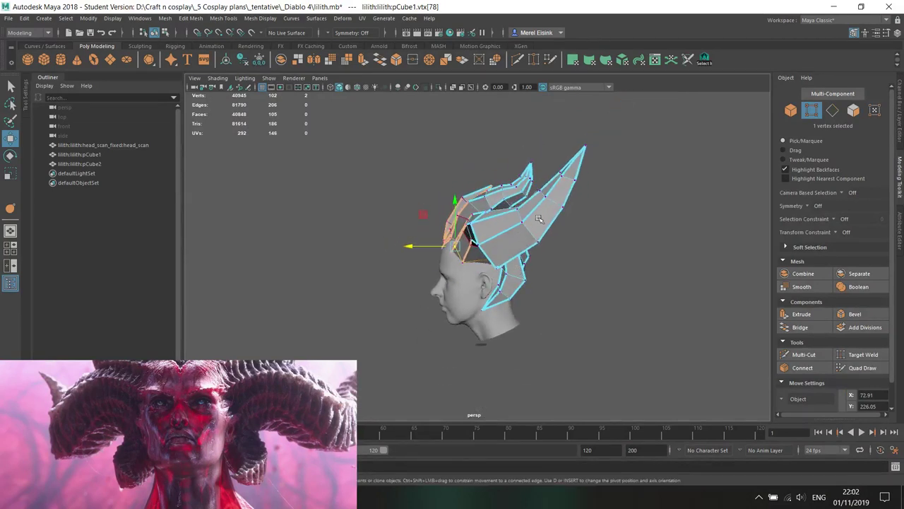
- Select the large outer horn's vertices in a top view and move them backward with soft selection
click(586, 148)
alt+drag(588, 149, 558, 328)
shift+click(535, 166)
key(b)
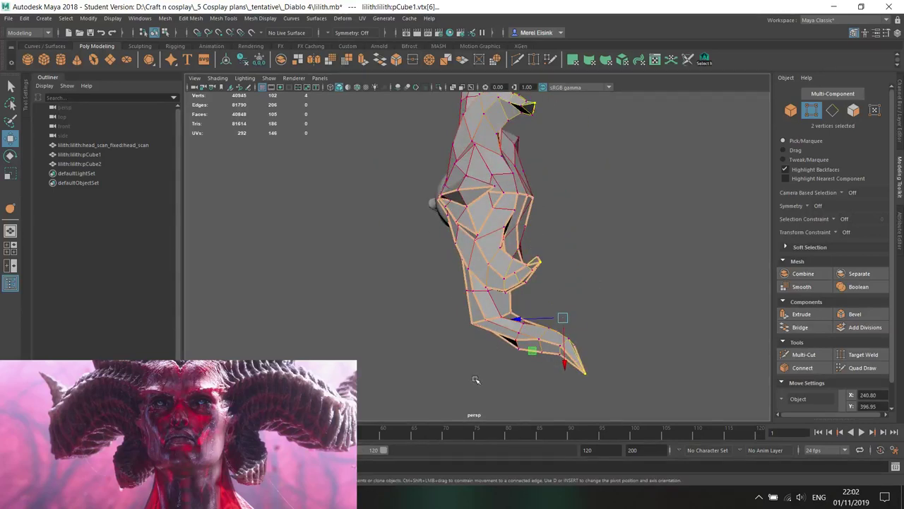
drag(647, 318, 487, 374)
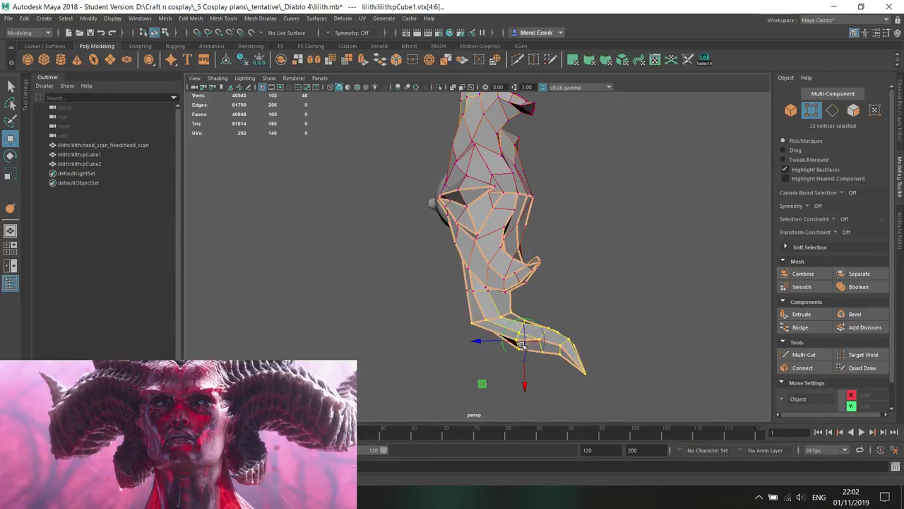
key(e)
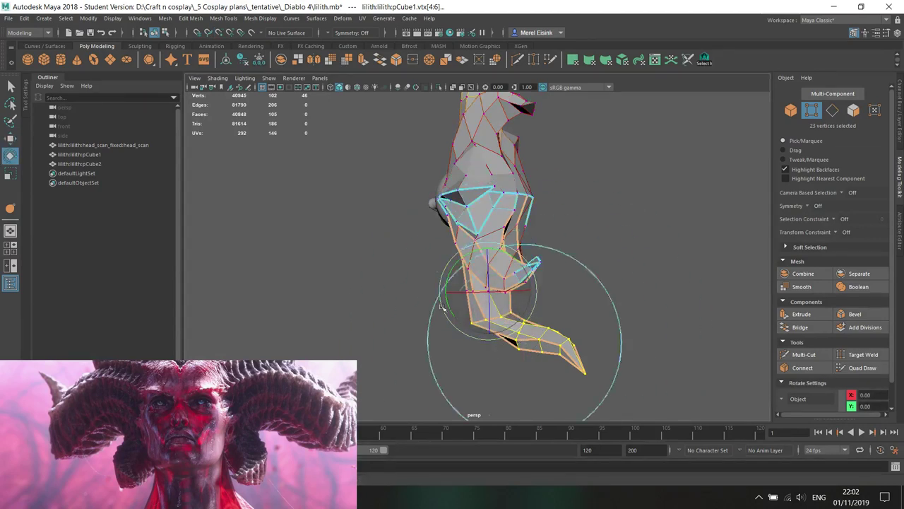
drag(539, 287, 540, 278)
key(w)
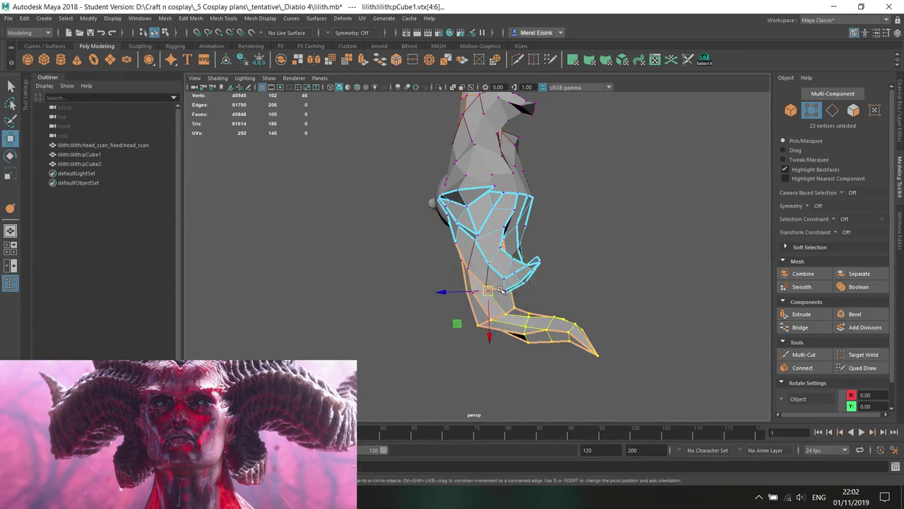
key(ctrl+z)
drag(446, 293, 456, 300)
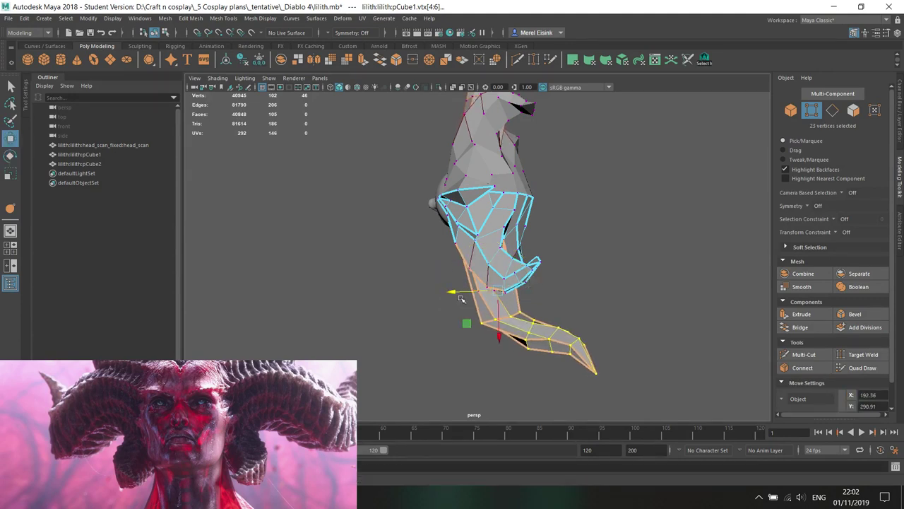
drag(461, 298, 456, 296)
- Adjust the underside vertices of the large outer horn directly above the small lower horn
alt+drag(449, 385, 595, 285)
click(596, 285)
alt+middle_drag(544, 279, 572, 303)
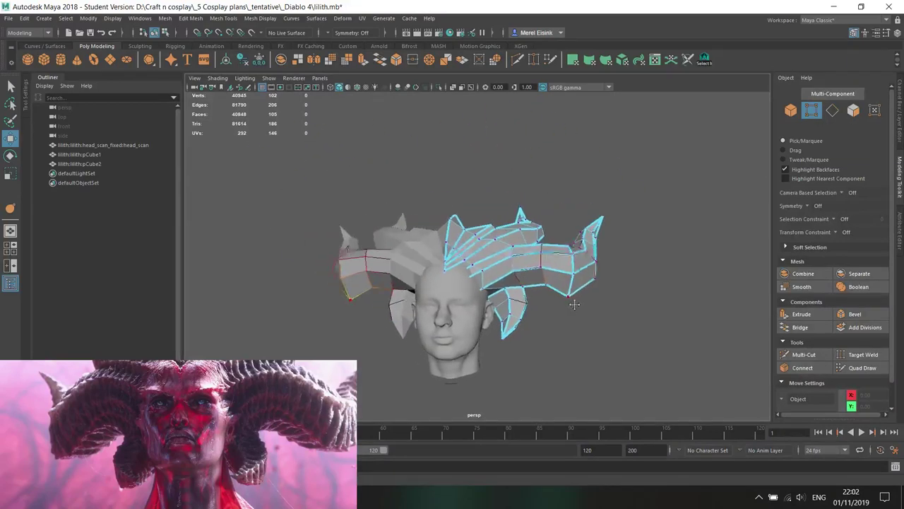
scroll(571, 303, up, 5)
alt+drag(571, 303, 437, 320)
click(502, 308)
drag(531, 309, 577, 285)
scroll(611, 302, up, 3)
shift+click(613, 274)
key(b)
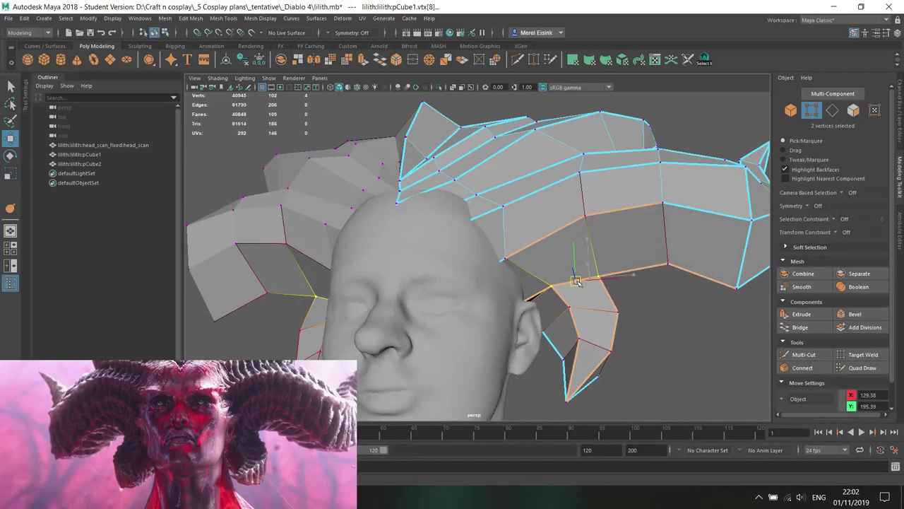
alt+middle_drag(638, 340, 630, 284)
alt+drag(633, 300, 454, 284)
- Nudge two more headpiece vertices individually and return the mesh to object mode
click(439, 164)
drag(440, 166, 463, 174)
click(502, 135)
drag(502, 135, 510, 142)
alt+drag(480, 106, 508, 213)
key(F8)
- Scale the centre-line edge loop sideways to straighten it, raise it slightly, and check the headpiece from several angles
alt+middle_drag(509, 213, 525, 257)
scroll(525, 256, up, 5)
right_drag(473, 204, 474, 151)
double_click(464, 190)
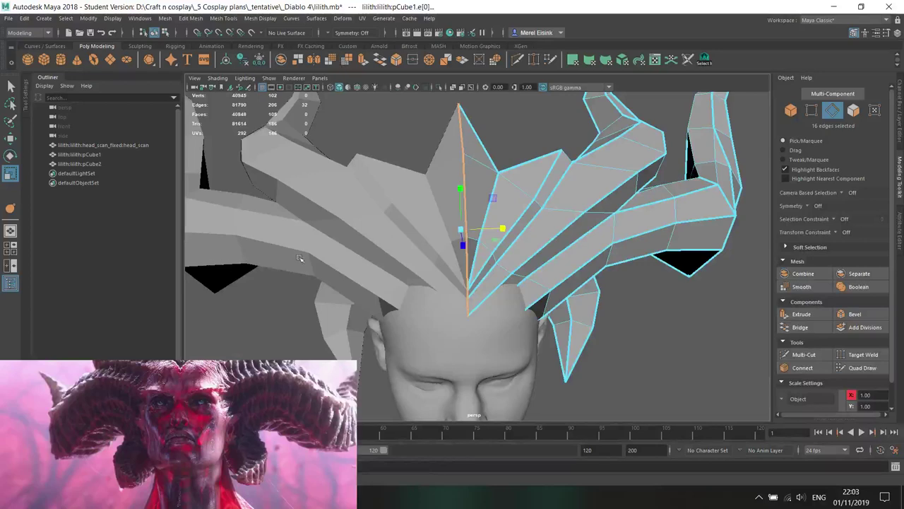
scroll(460, 189, down, 5)
alt+drag(460, 189, 424, 226)
scroll(433, 191, up, 2)
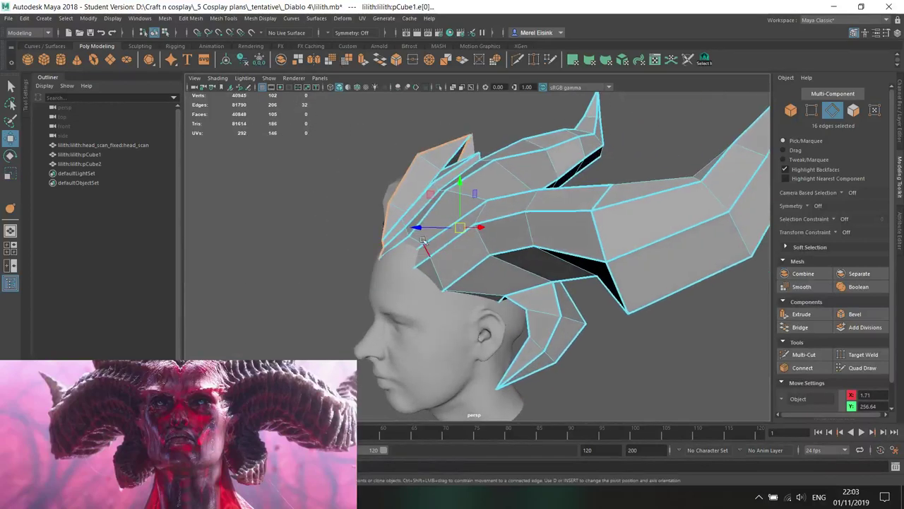
drag(435, 190, 433, 180)
alt+drag(452, 205, 615, 316)
scroll(606, 299, down, 4)
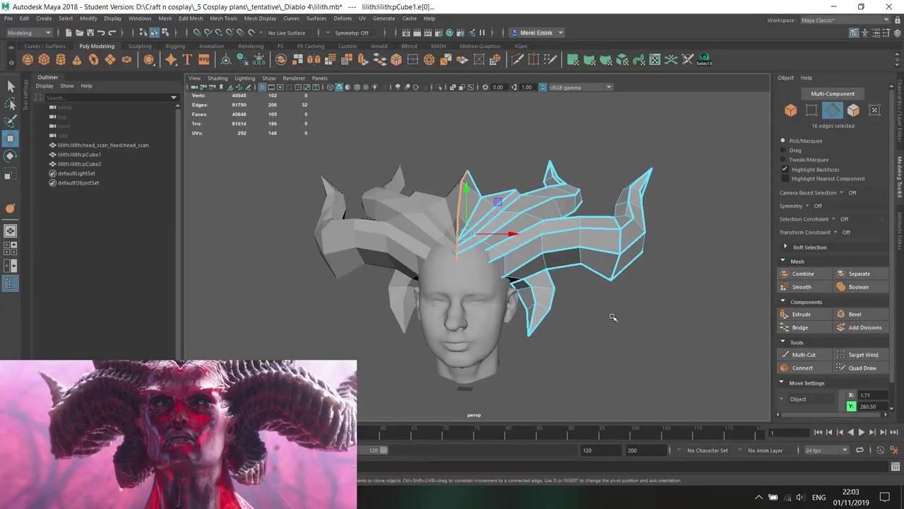
alt+drag(613, 317, 592, 321)
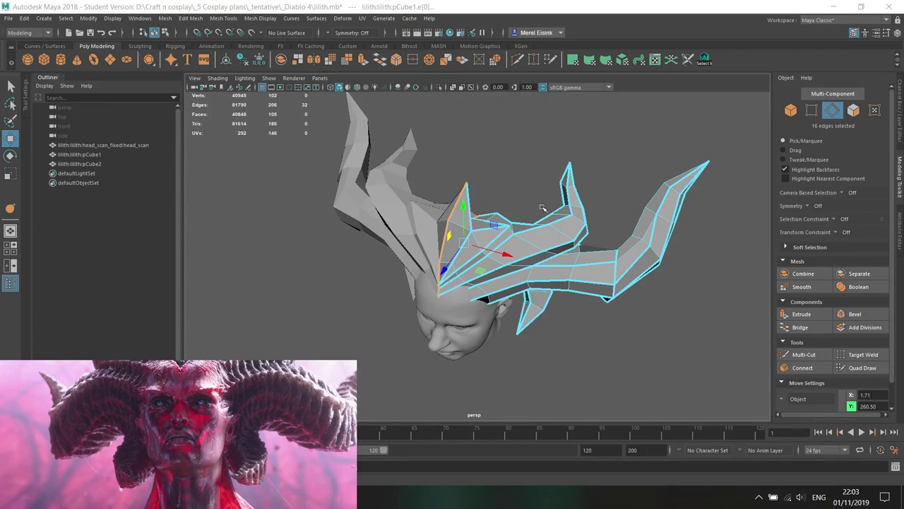
alt+drag(515, 264, 548, 215)
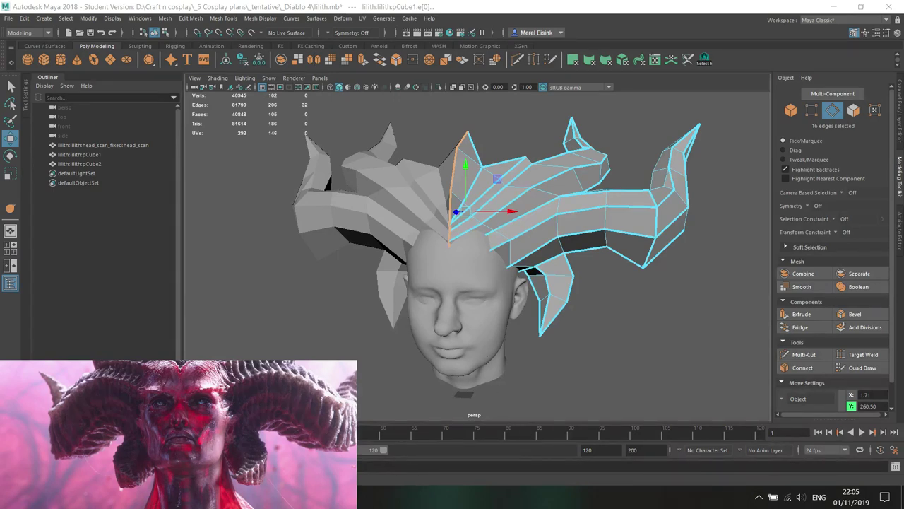
- Switch to the browser, enlarge the front-facing Lilith portrait to examine the horn layout, and close it
drag(360, 2, 689, 0)
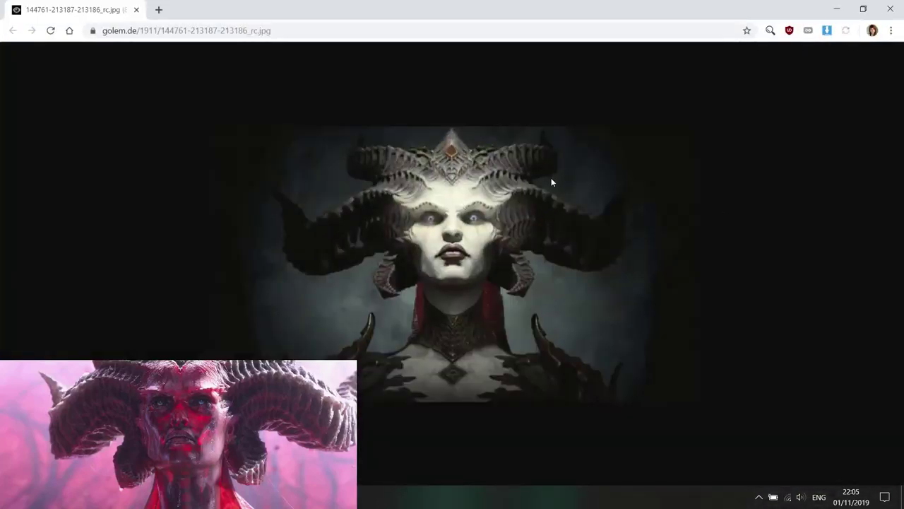
ctrl+scroll(584, 209, up, 3)
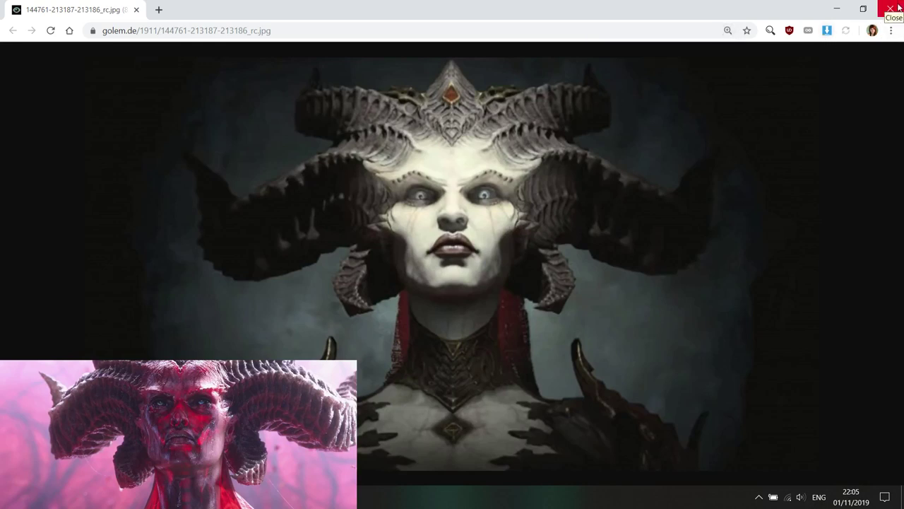
click(892, 8)
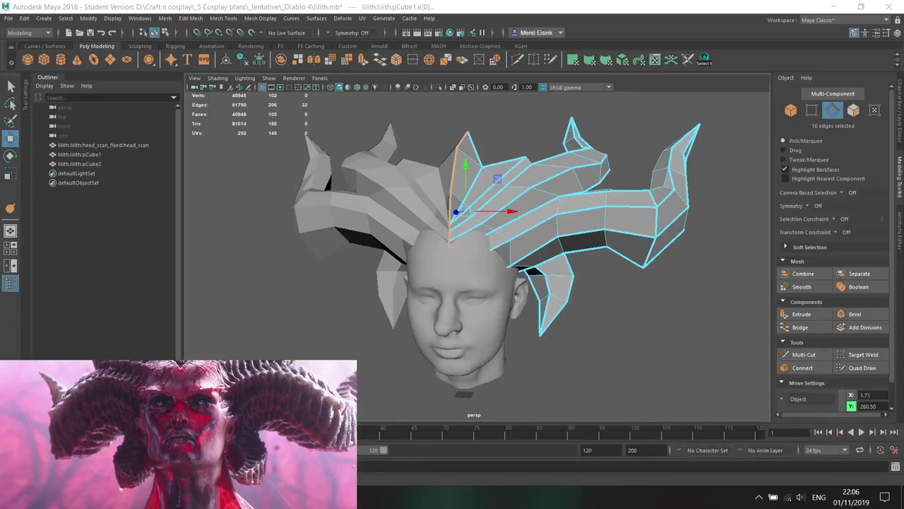
- Examine Lilith's full-body artbook illustration at different zoom levels in the browser, and close the image
drag(903, 268, 613, 0)
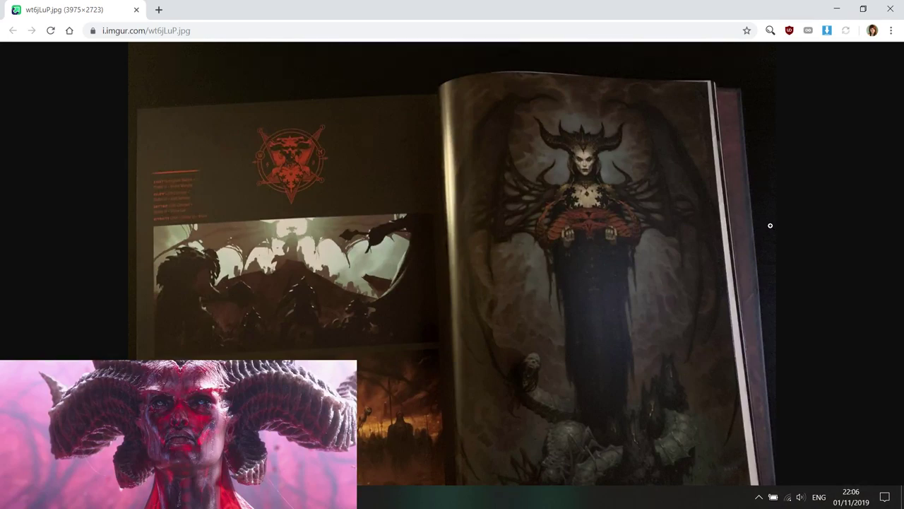
click(617, 265)
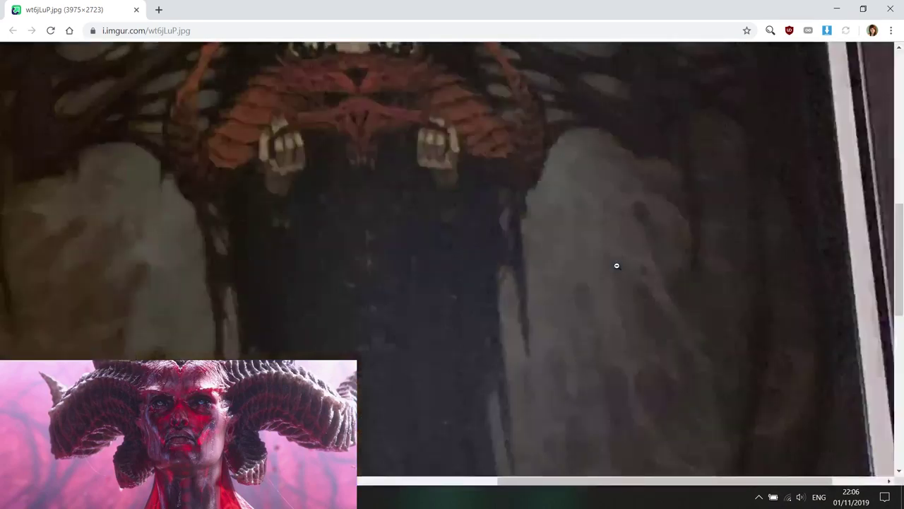
scroll(616, 266, up, 3)
scroll(616, 264, up, 1)
ctrl+scroll(618, 263, down, 7)
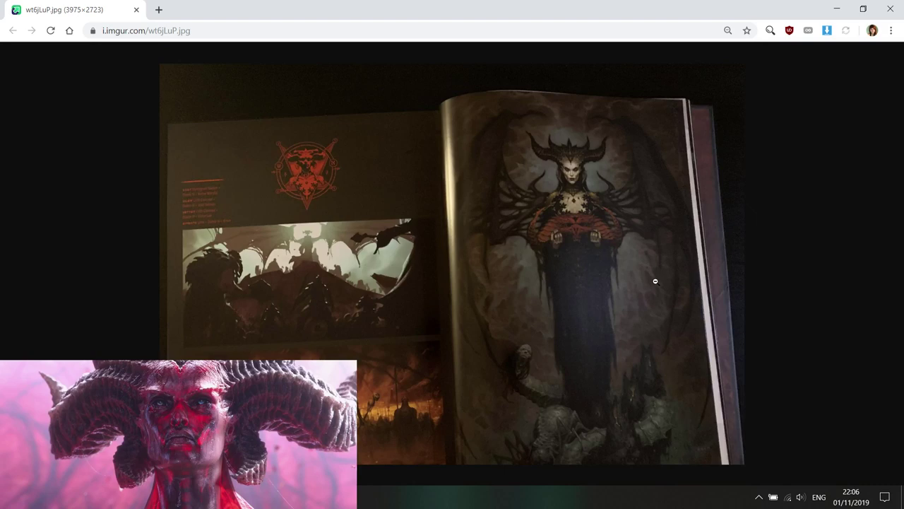
click(890, 9)
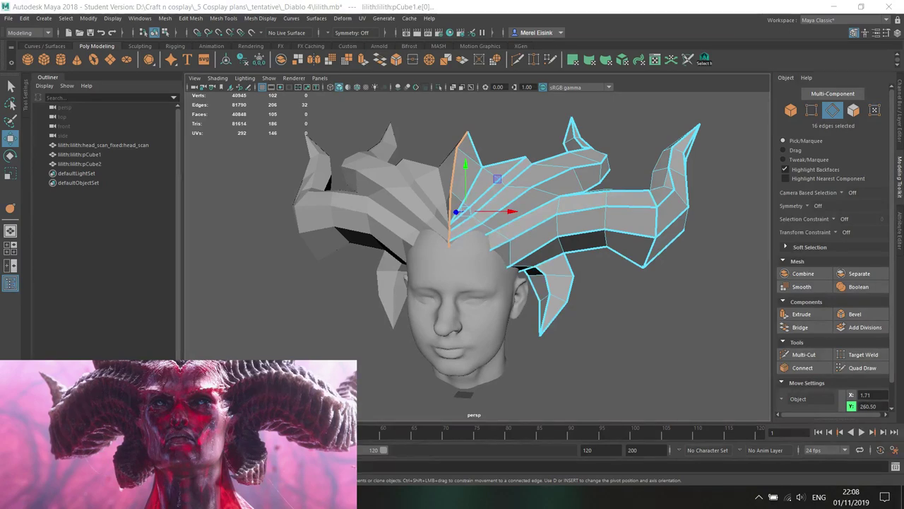
- Find Lilith's full-body page in the Diablo 4 artbook gallery and save it as JPEG QmR13Kk in the _Diablo 4 folder
drag(565, 505, 106, 195)
scroll(138, 197, down, 10)
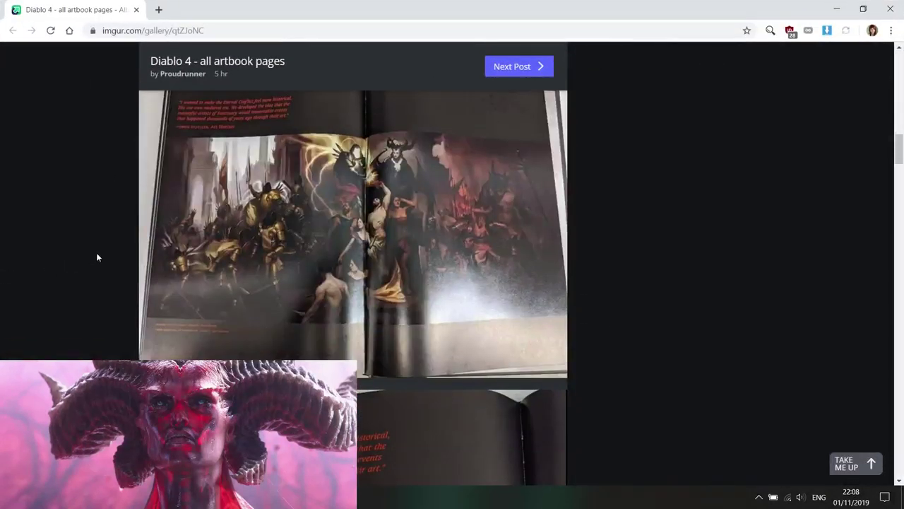
scroll(96, 247, down, 5)
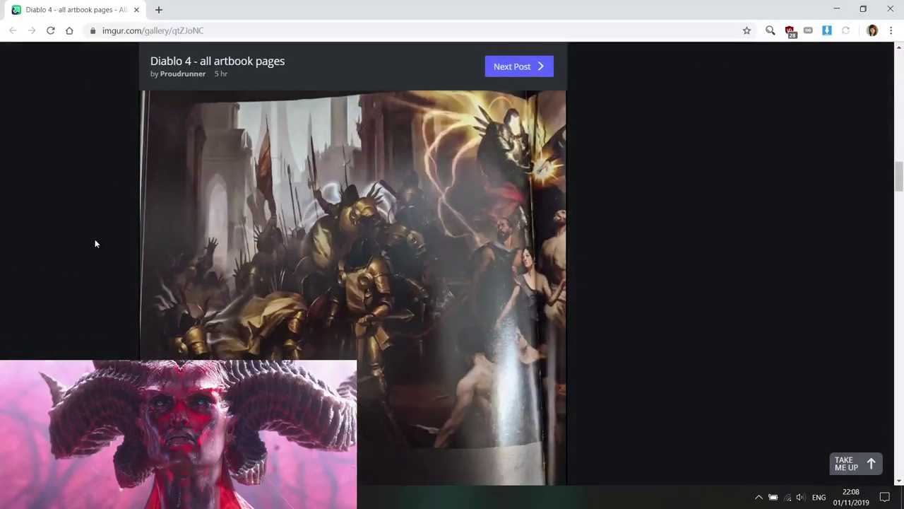
scroll(95, 243, down, 5)
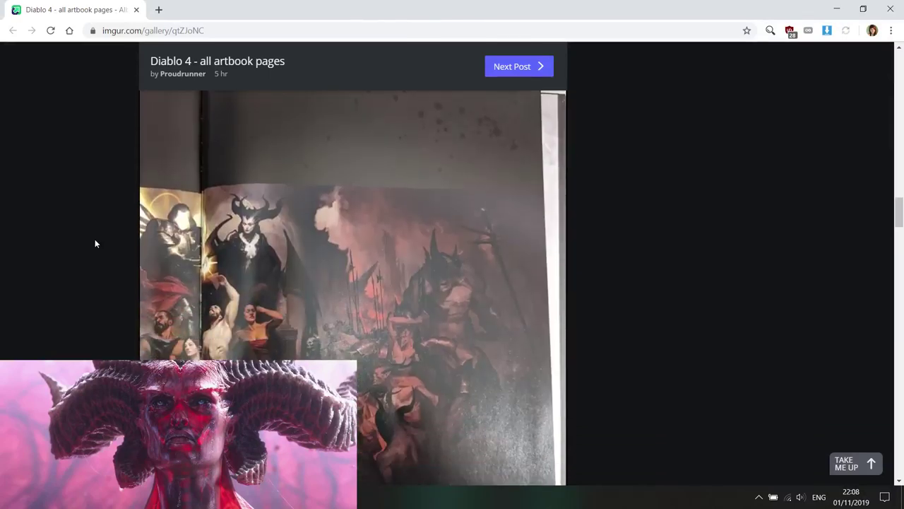
scroll(96, 243, down, 6)
scroll(96, 243, down, 3)
scroll(95, 243, down, 5)
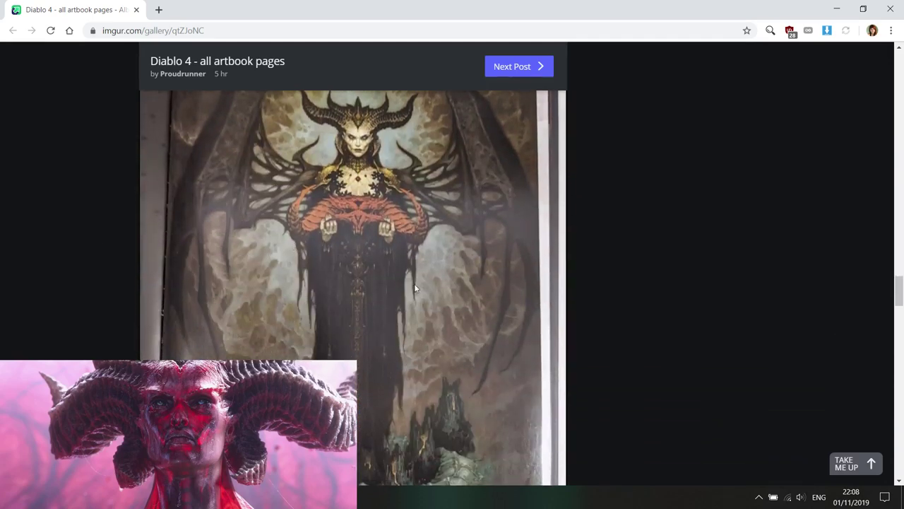
right_click(396, 244)
click(458, 263)
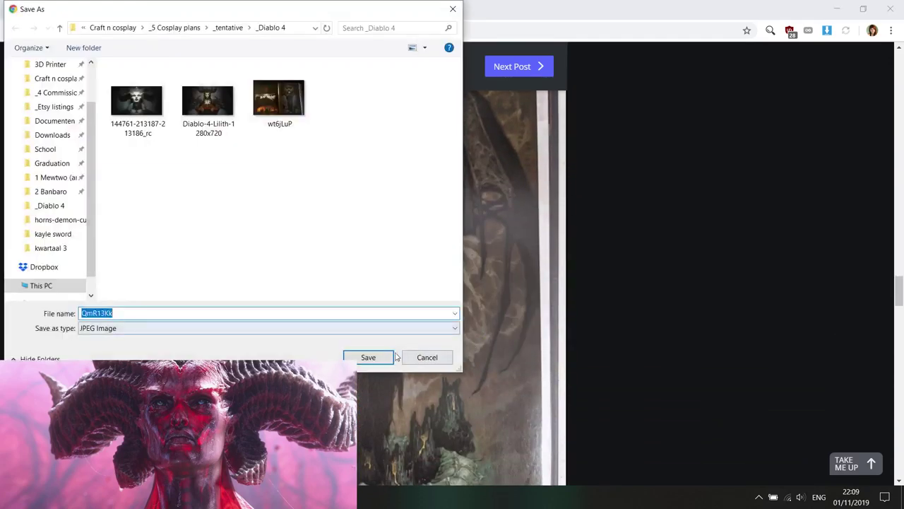
click(383, 357)
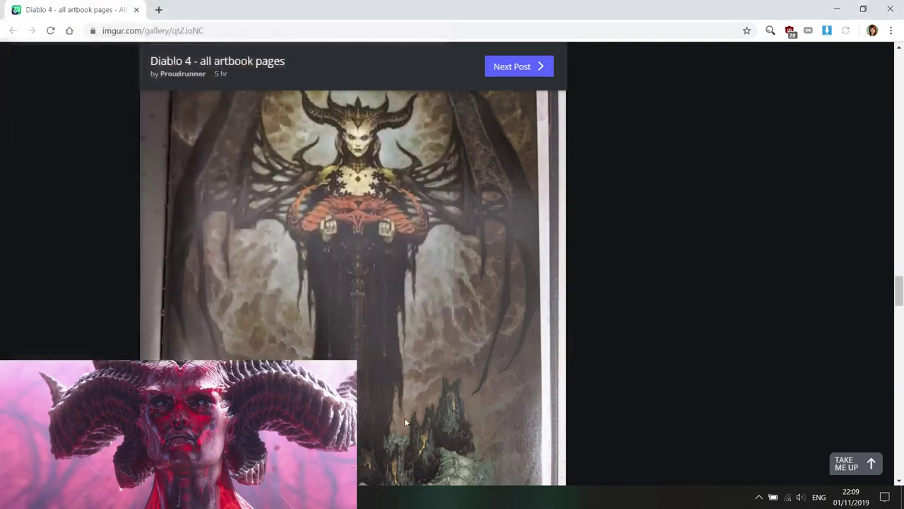
scroll(28, 275, down, 1)
scroll(29, 275, up, 3)
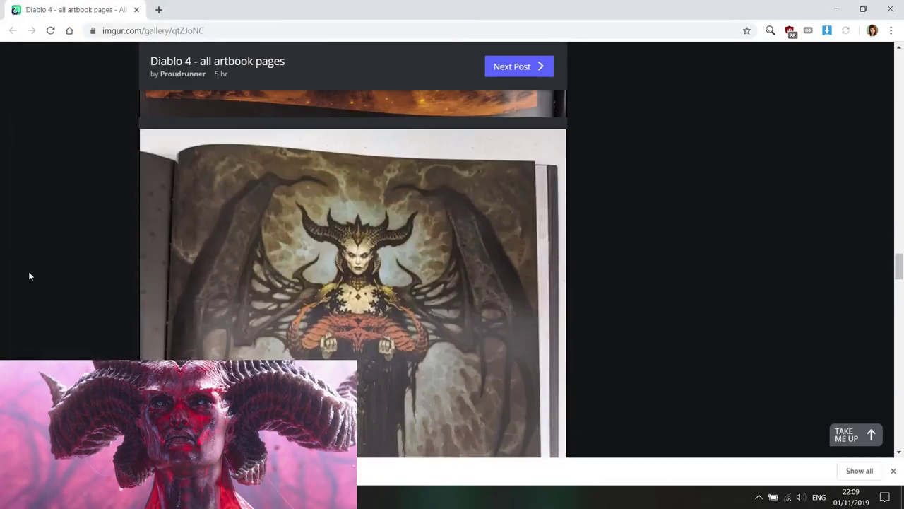
- Go through the Diablo 4 artbook gallery to its end and load the 16 remaining images
scroll(28, 271, up, 5)
scroll(29, 272, down, 5)
scroll(29, 275, down, 10)
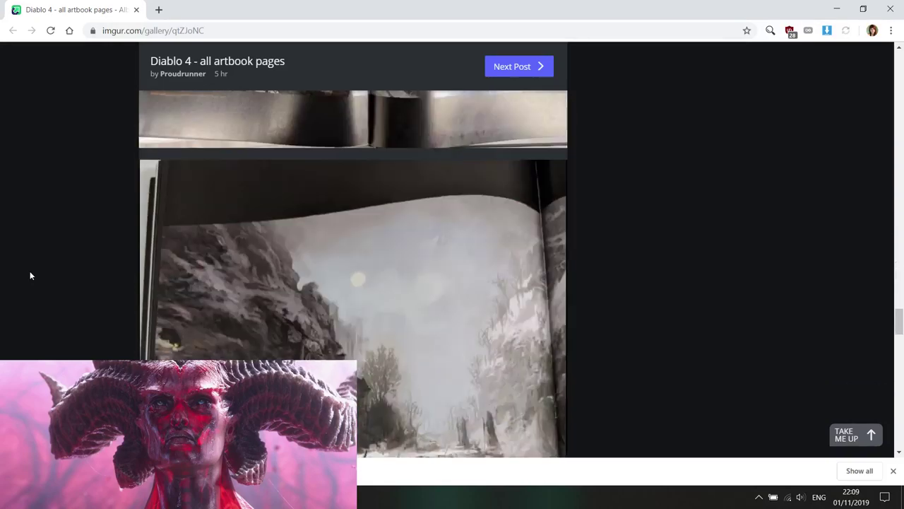
scroll(31, 273, down, 5)
scroll(34, 270, down, 5)
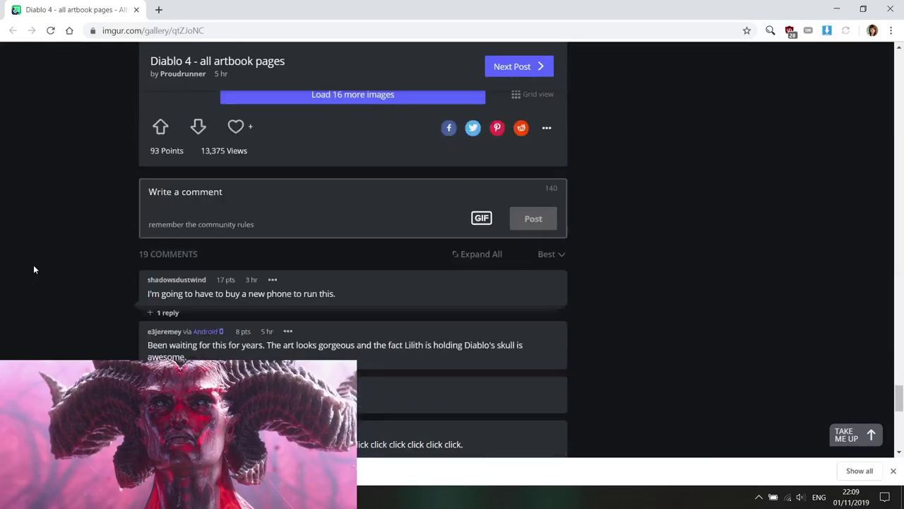
click(373, 98)
scroll(84, 215, down, 1)
- Look through the newly loaded artbook pages, down to the comments, for further Lilith and horn references
scroll(85, 216, down, 10)
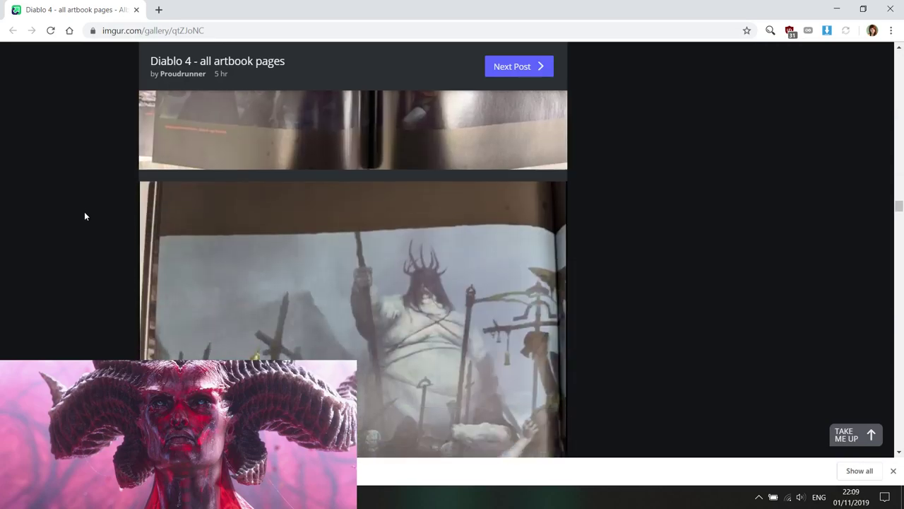
scroll(91, 215, down, 10)
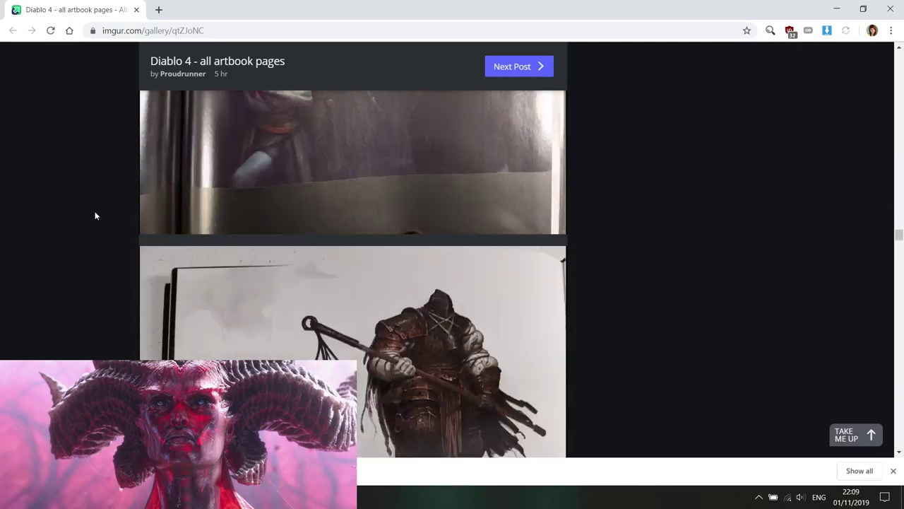
scroll(96, 215, down, 6)
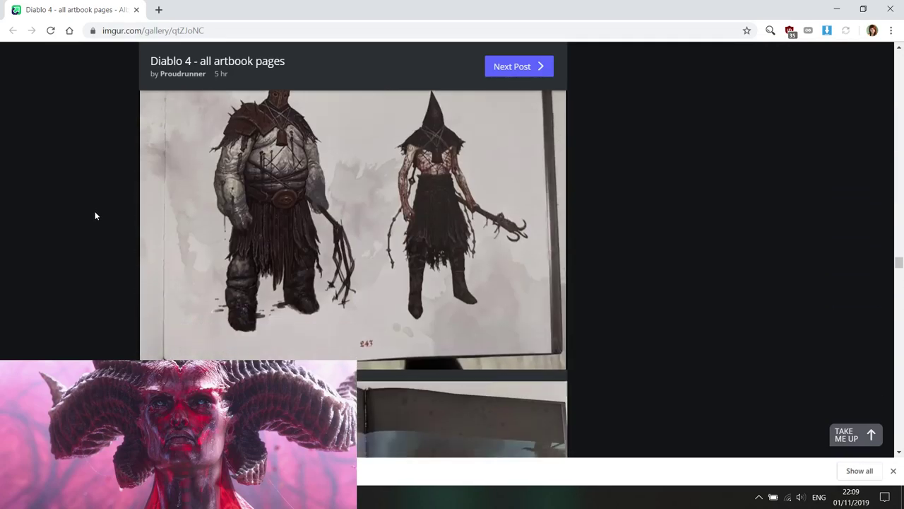
scroll(95, 210, down, 8)
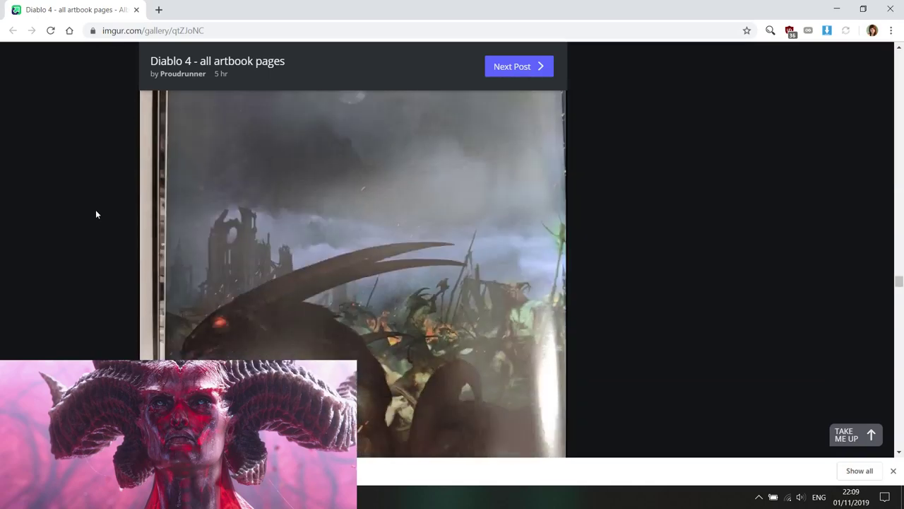
scroll(96, 211, down, 5)
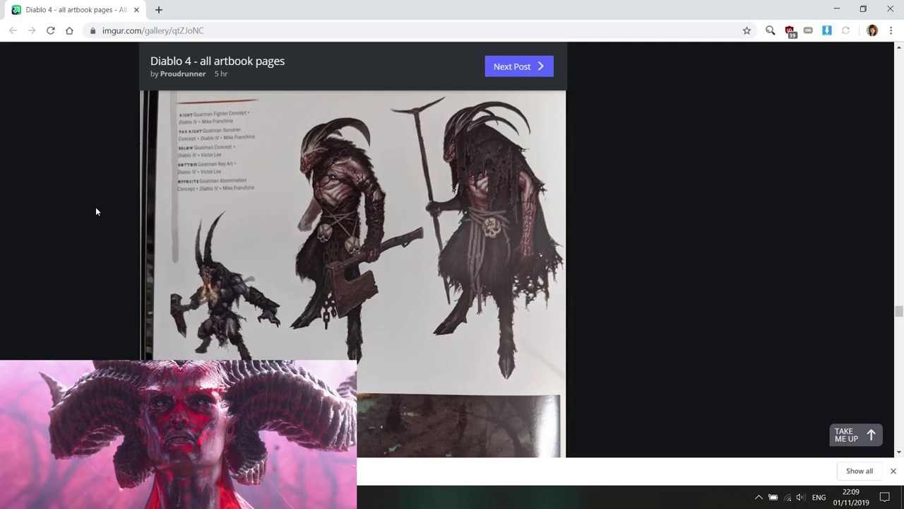
scroll(96, 212, down, 10)
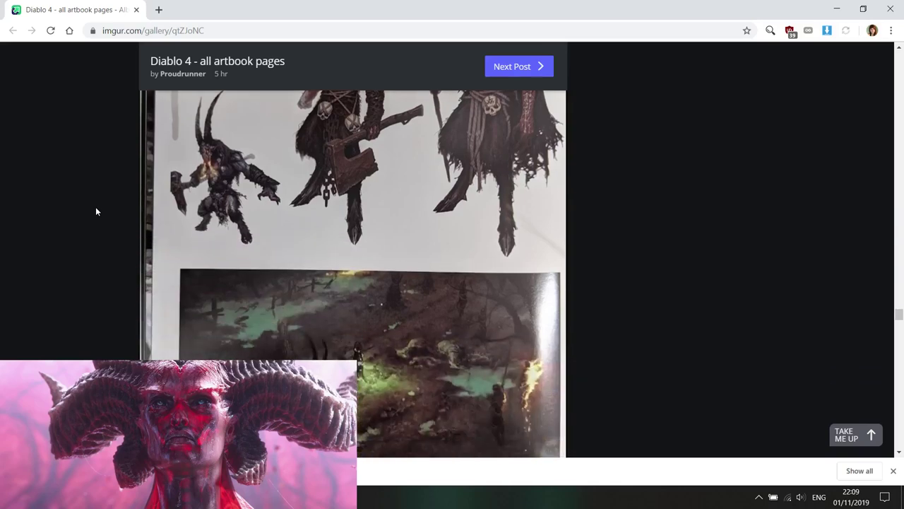
scroll(96, 211, down, 4)
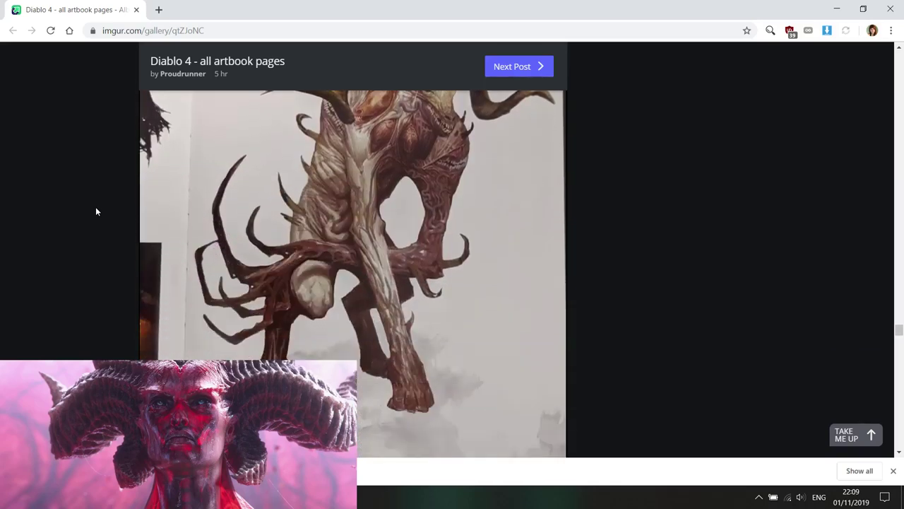
scroll(96, 211, up, 4)
scroll(96, 211, down, 2)
scroll(96, 211, down, 10)
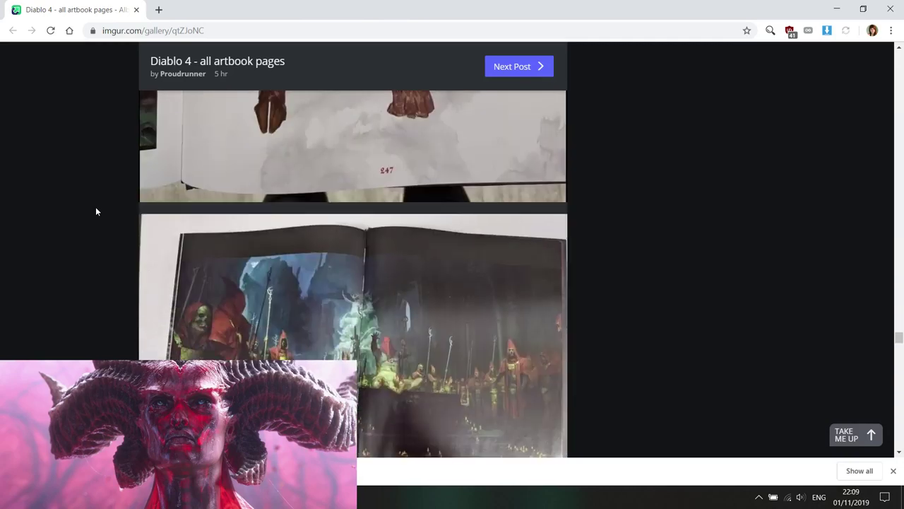
scroll(97, 211, down, 10)
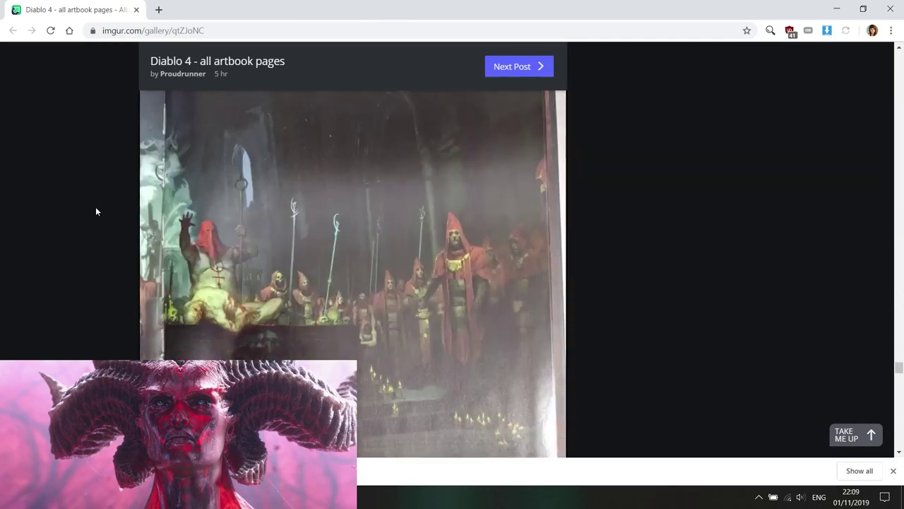
scroll(98, 209, down, 10)
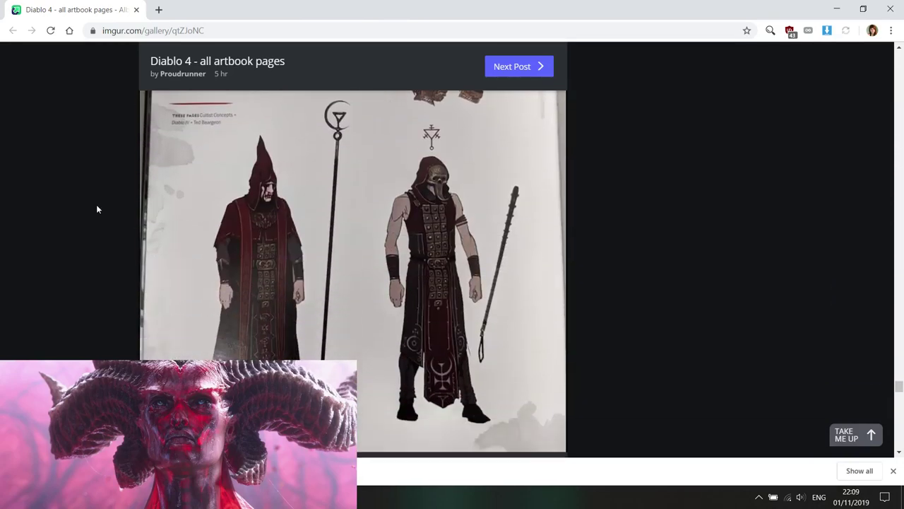
scroll(98, 209, down, 4)
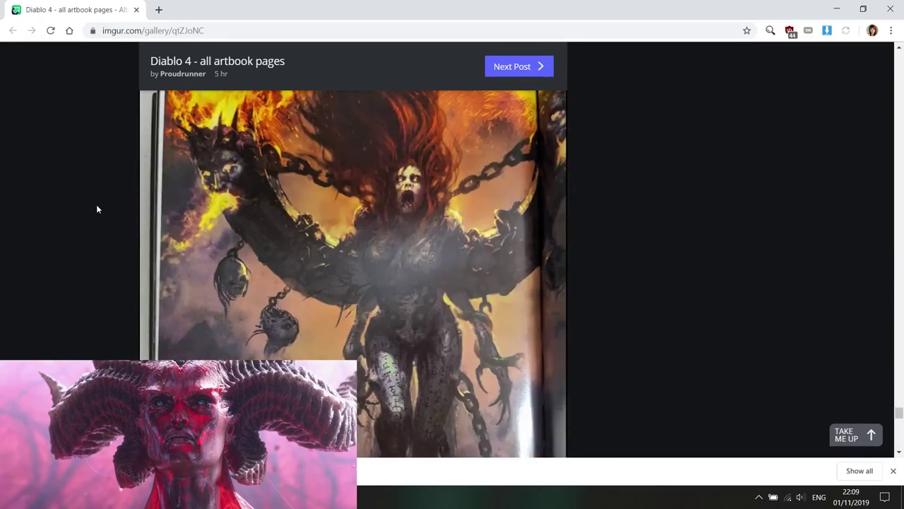
scroll(97, 209, down, 7)
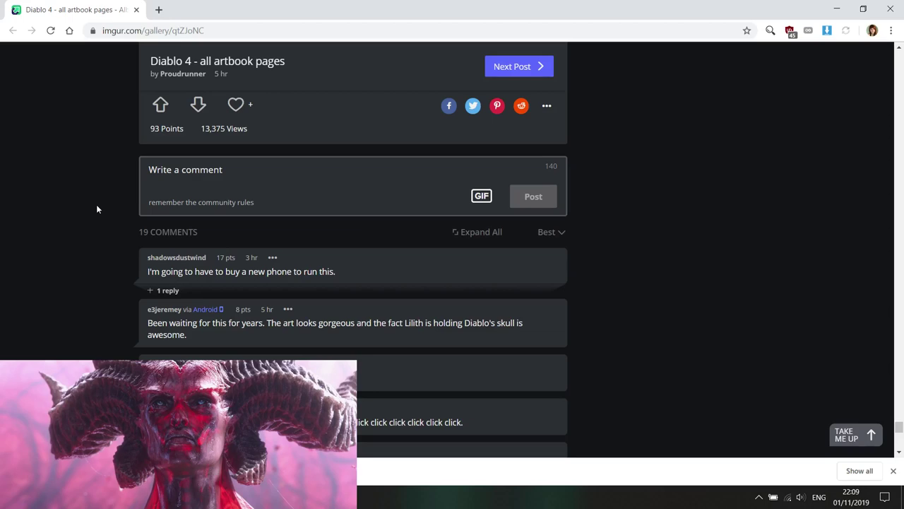
scroll(813, 347, down, 1)
scroll(813, 346, up, 2)
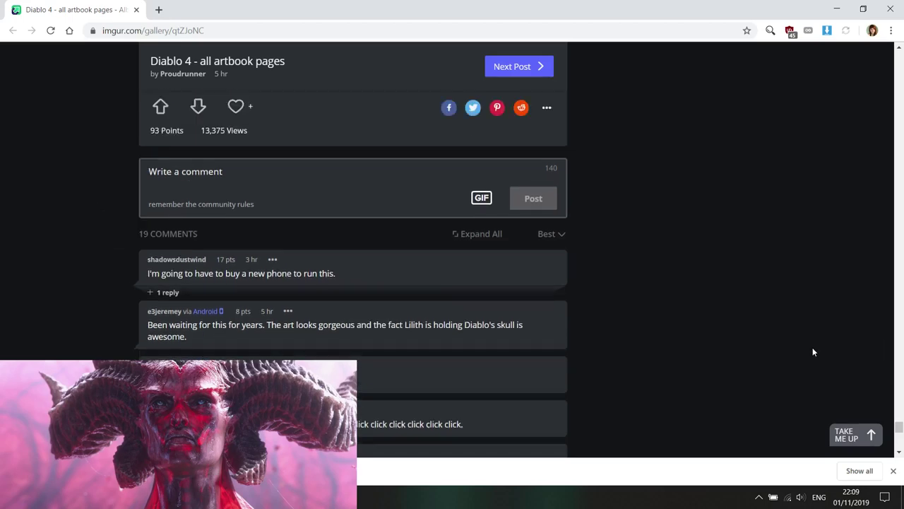
- Return to the Eternal Conflict double-page painting near the gallery's start, enlarge it to examine Lilith, and close the enlarged view
drag(899, 426, 898, 138)
scroll(549, 261, up, 5)
scroll(577, 161, up, 9)
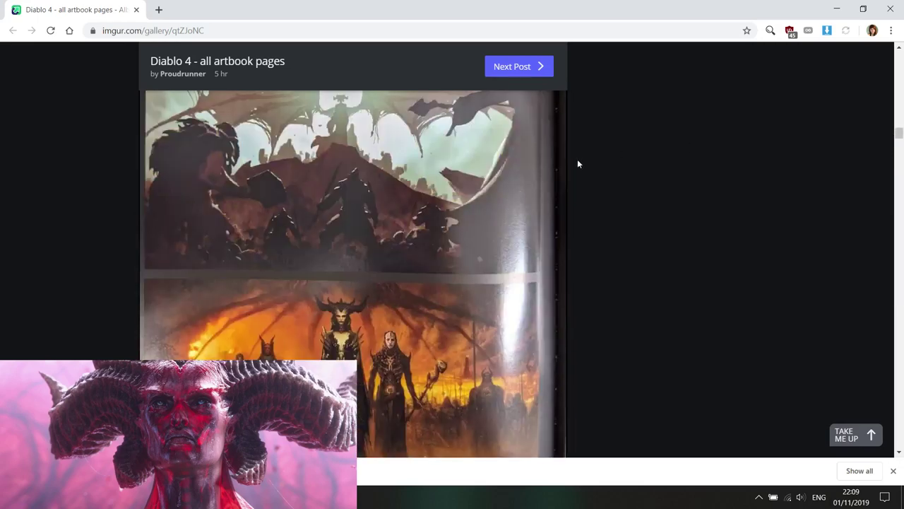
scroll(12, 267, up, 6)
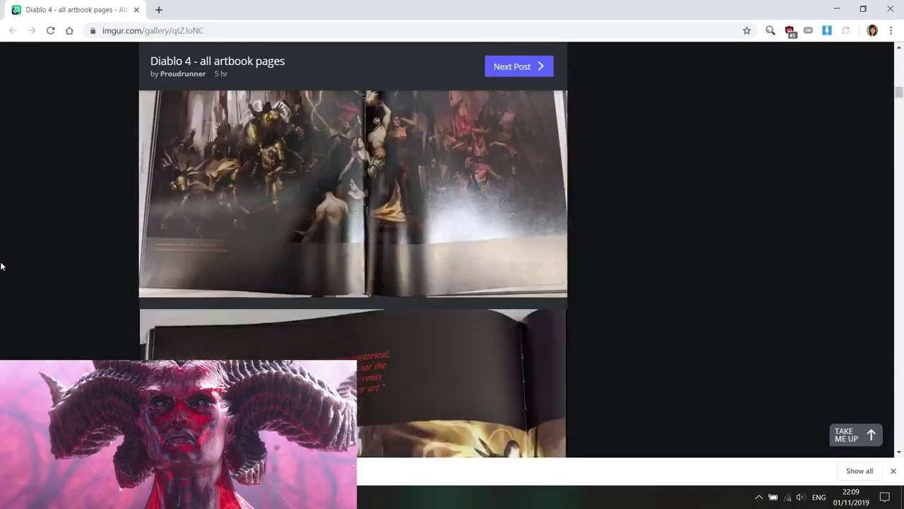
scroll(4, 263, down, 3)
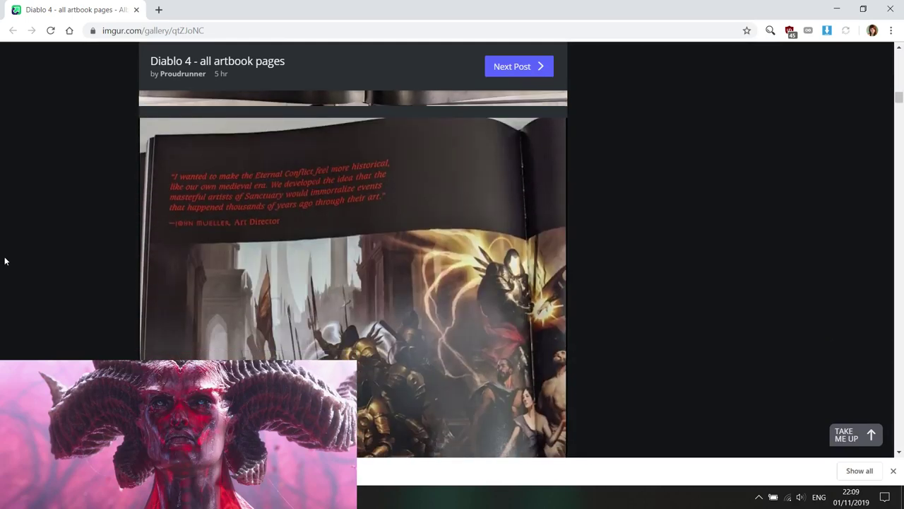
scroll(4, 262, up, 1)
scroll(6, 260, down, 1)
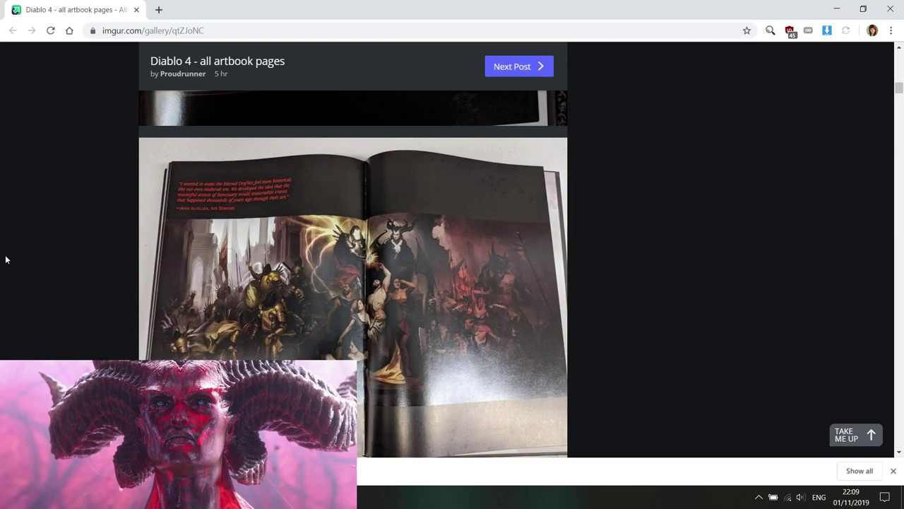
scroll(6, 259, up, 3)
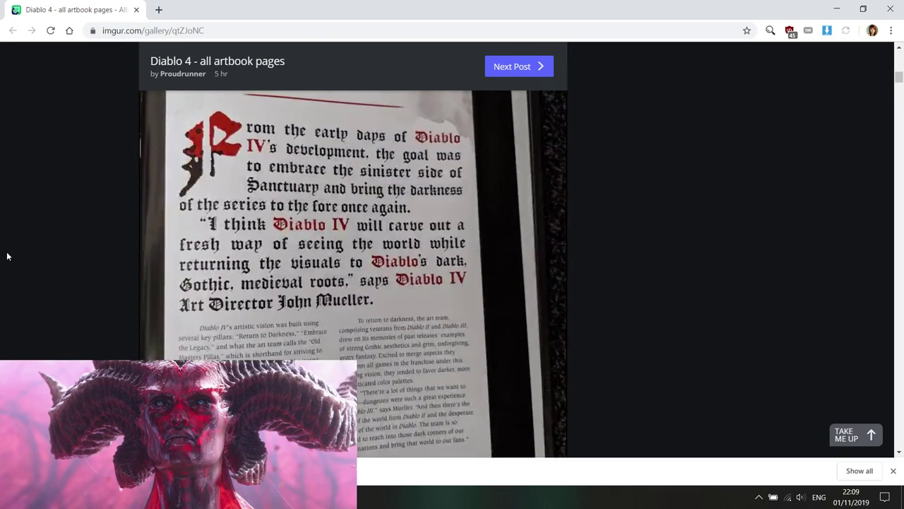
scroll(7, 256, down, 3)
click(342, 282)
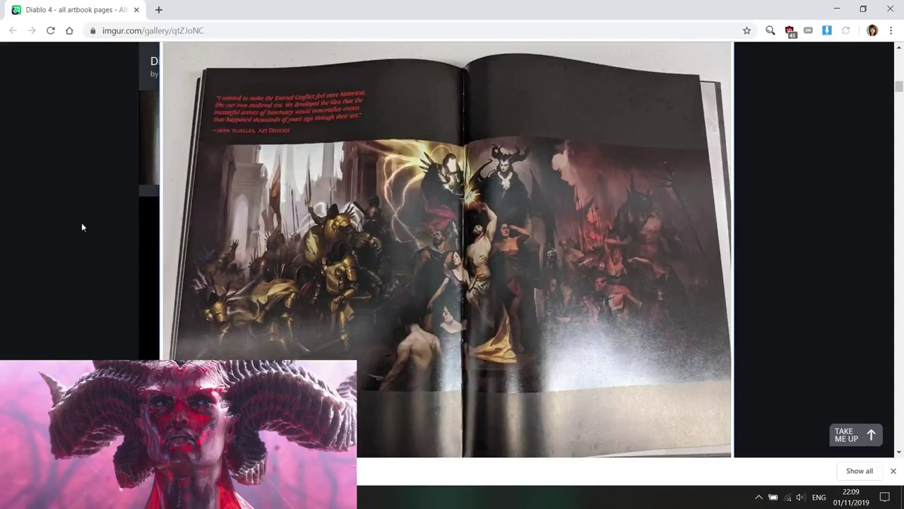
click(41, 216)
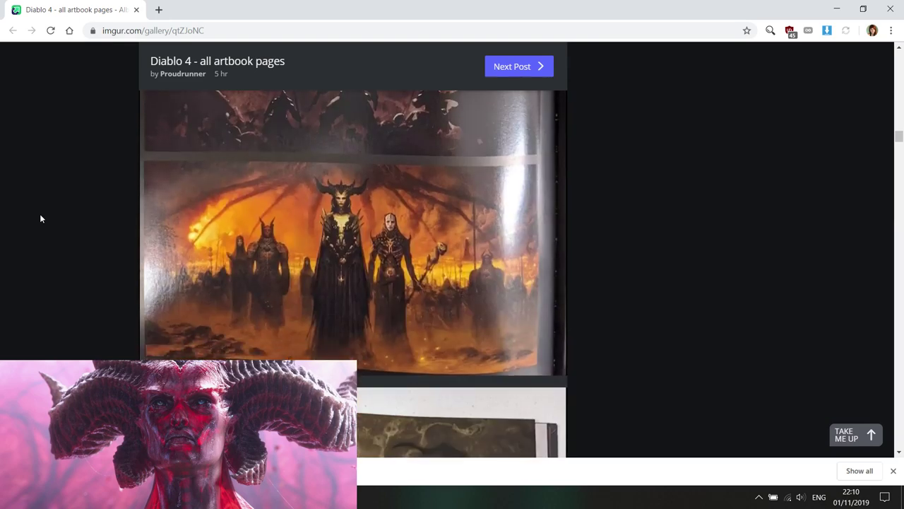
- Look through the artbook pages after Lilith's group painting, close the gallery, and briefly bring the Blizzard Diablo page beside the model
scroll(40, 218, down, 4)
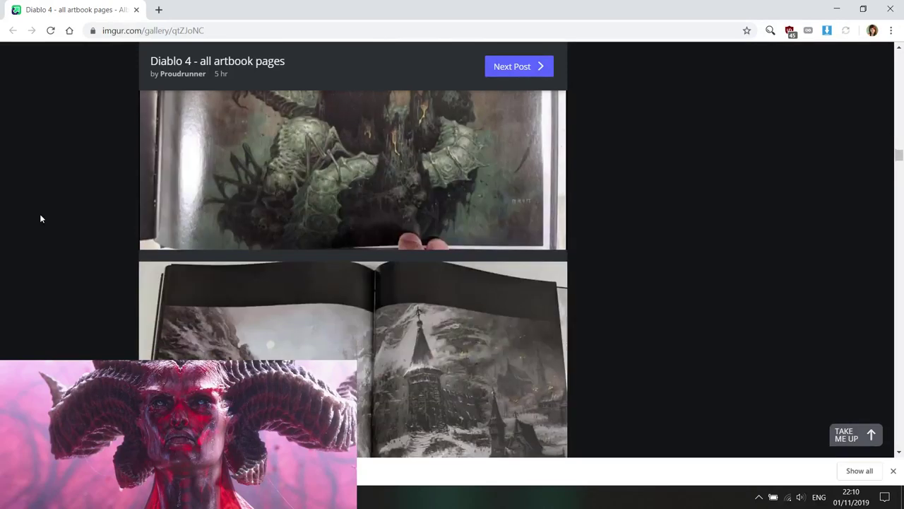
scroll(40, 213, down, 4)
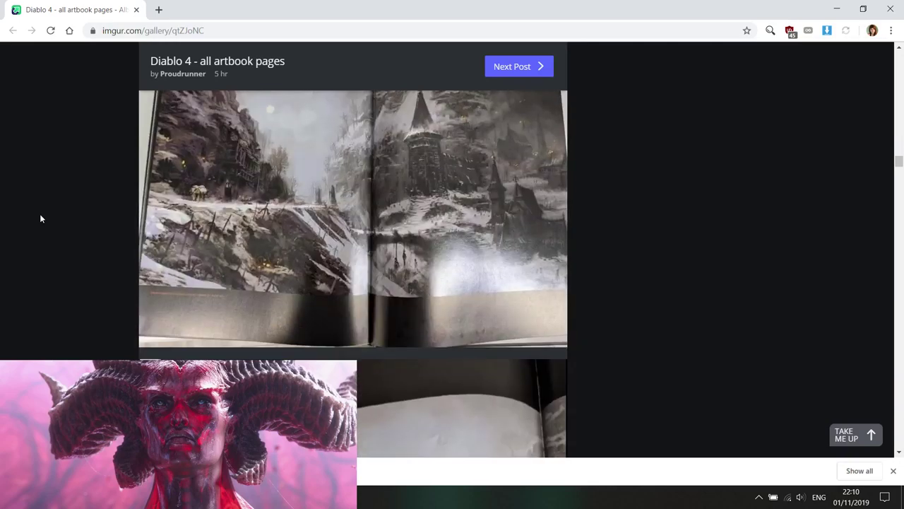
click(889, 8)
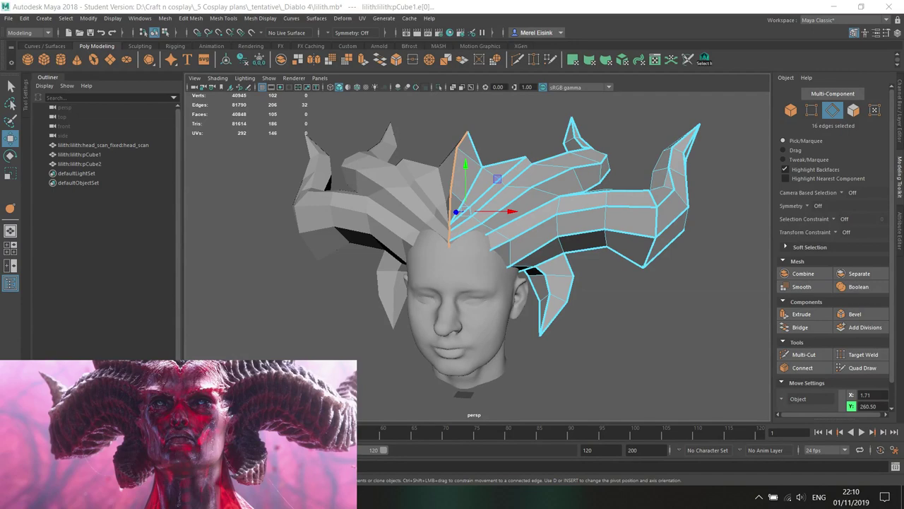
drag(424, 0, 903, 346)
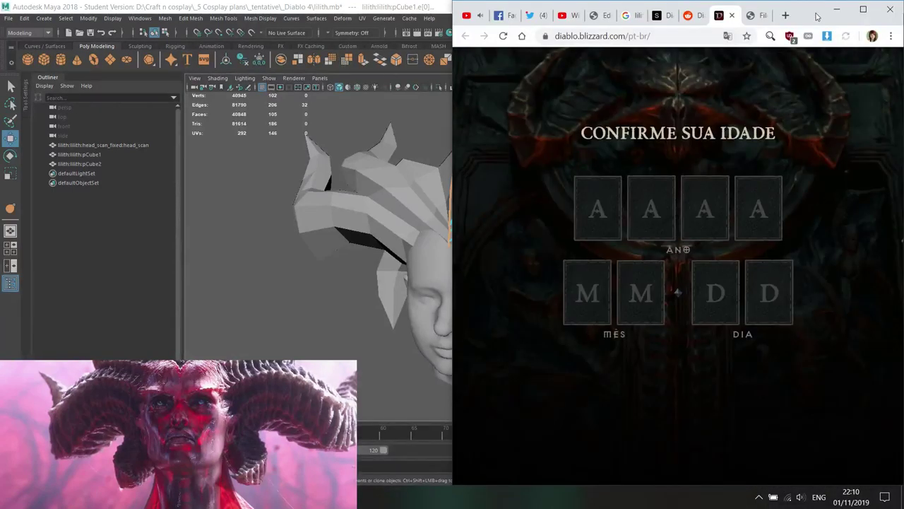
click(836, 9)
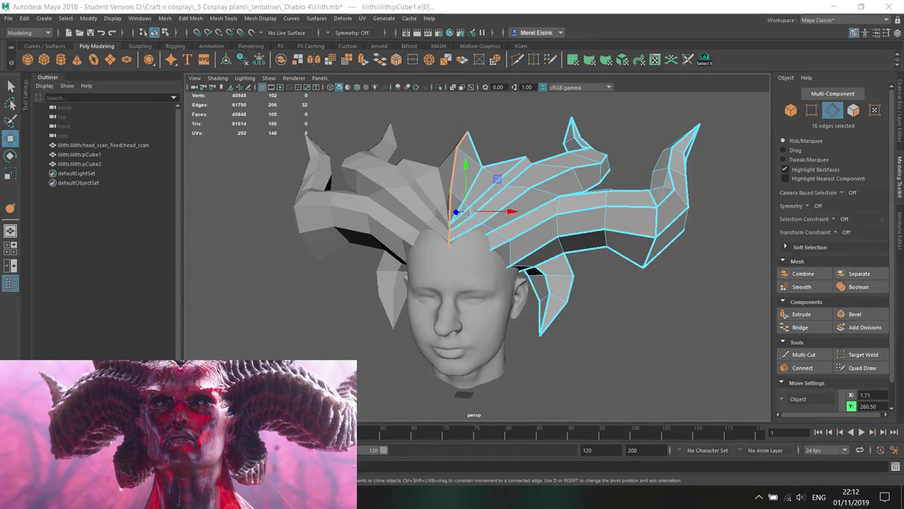
- Switch to the browser and look through the OFFICIAL DIABLO IV ART album for Lilith's full-body painting
drag(531, 0, 582, 0)
scroll(59, 257, down, 4)
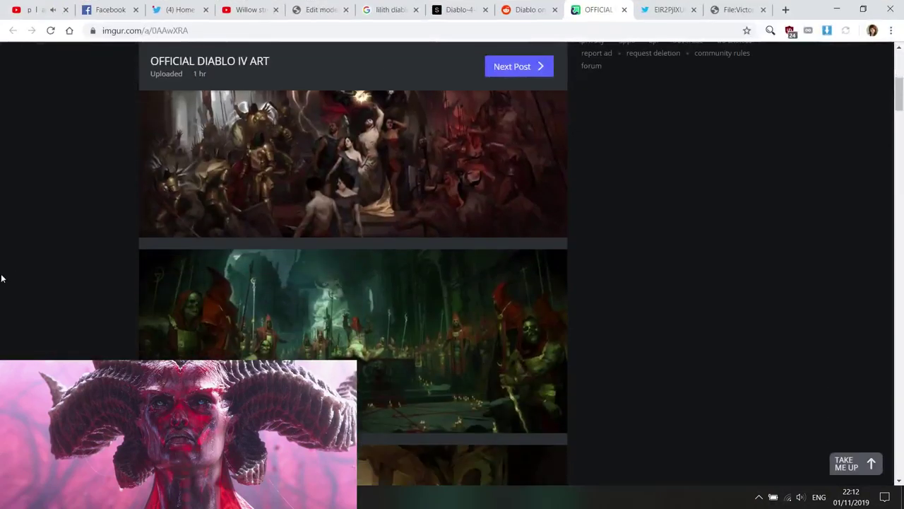
scroll(59, 257, down, 7)
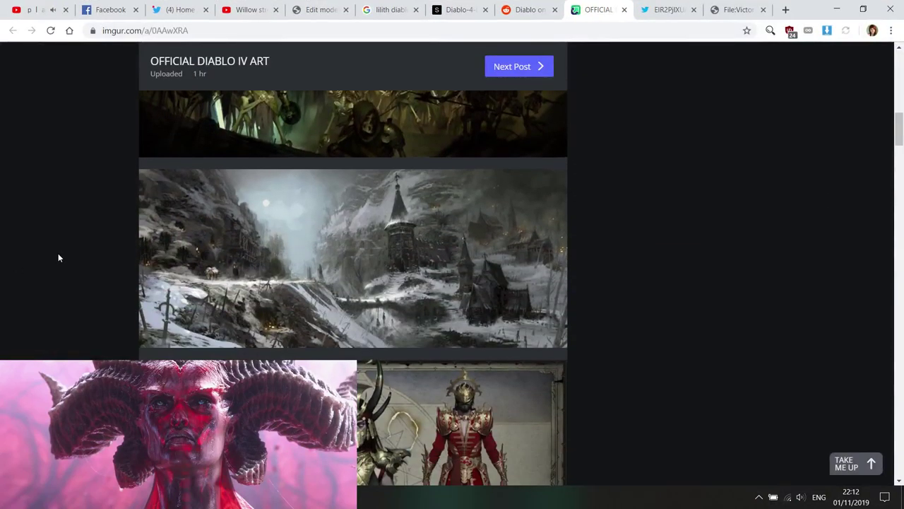
scroll(59, 258, down, 6)
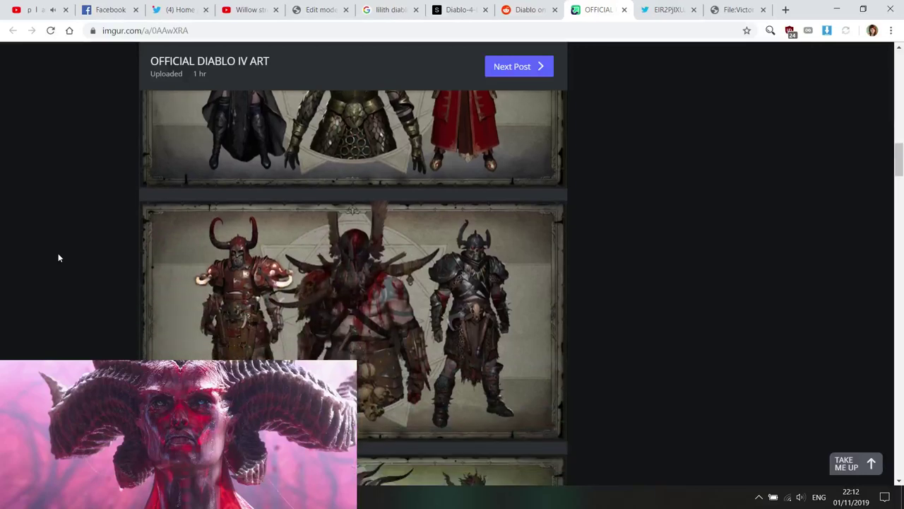
scroll(59, 258, down, 3)
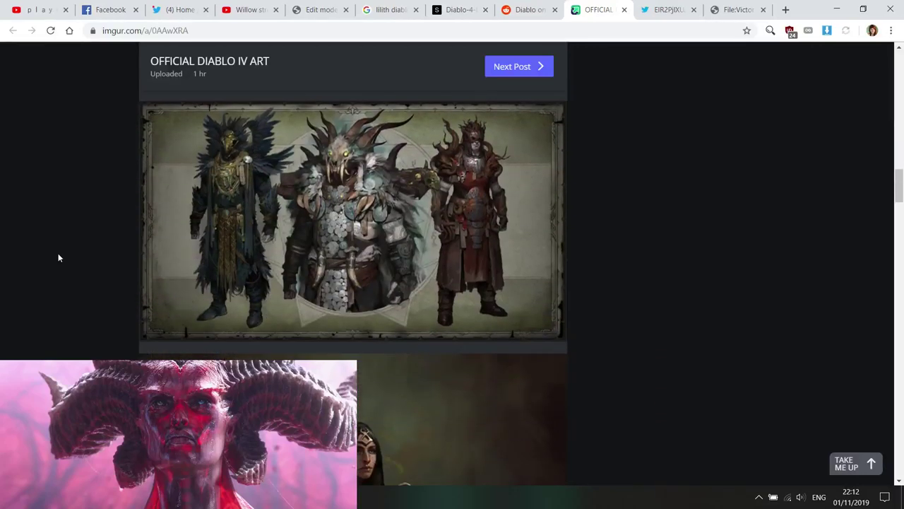
scroll(59, 257, down, 13)
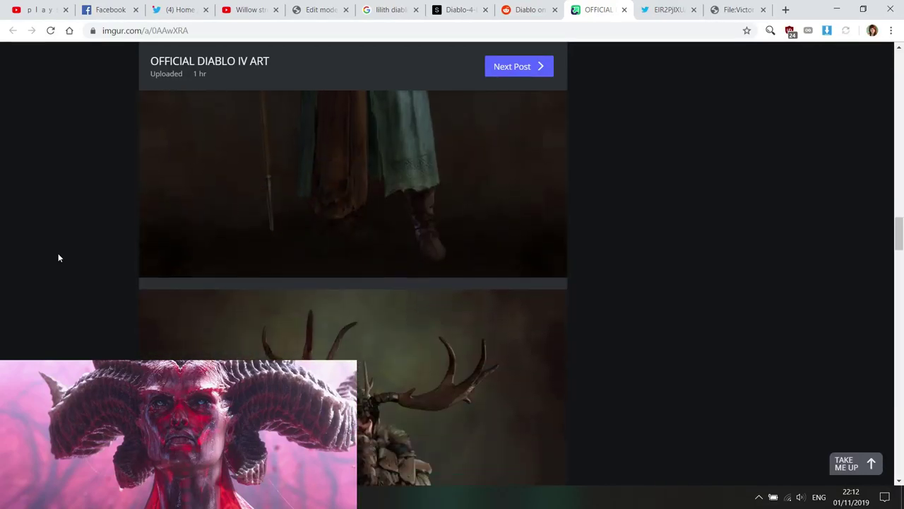
scroll(59, 258, down, 9)
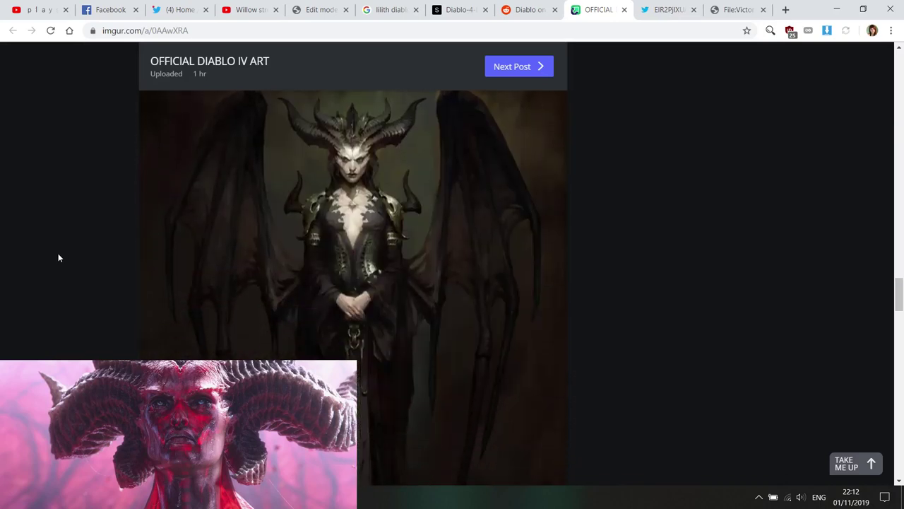
scroll(71, 257, up, 1)
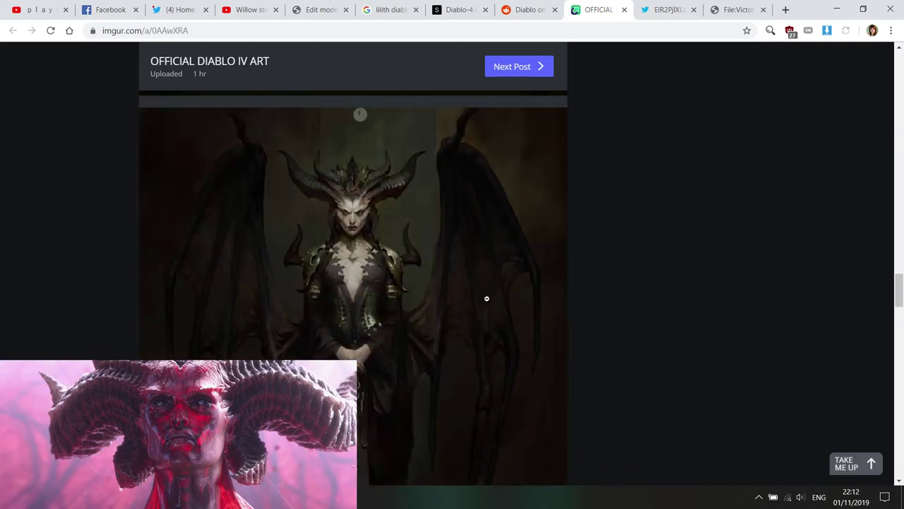
- Save Lilith's full-body painting as the JPEG image NGJpaUc in the _Diablo 4 folder, and select the album's web address
click(365, 245)
right_click(366, 246)
click(410, 269)
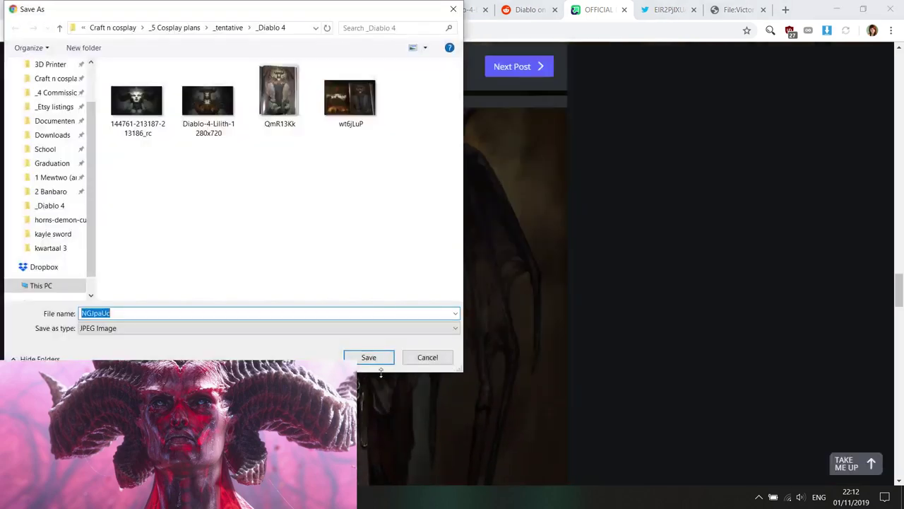
click(382, 359)
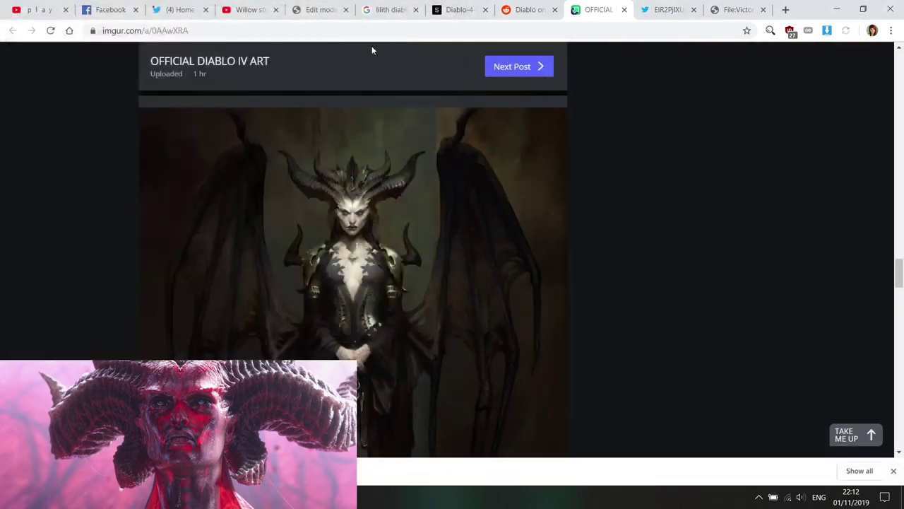
click(394, 25)
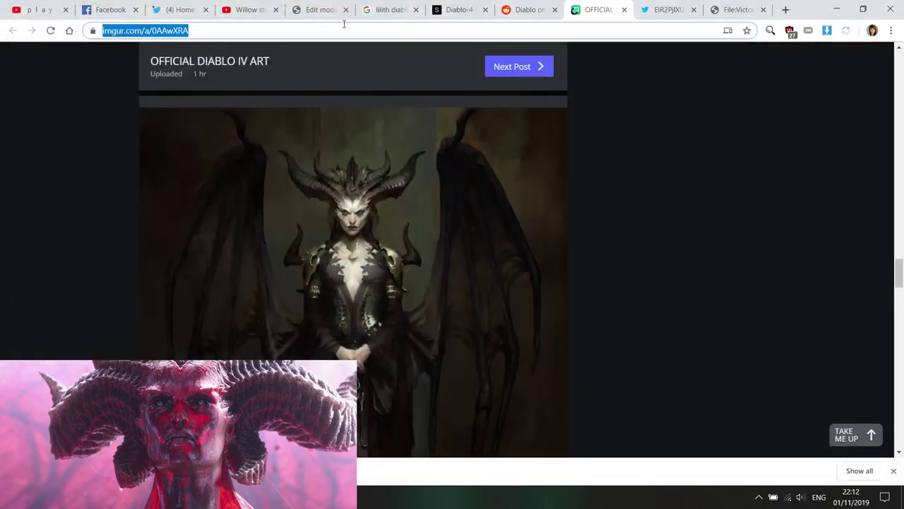
- Look through the rest of the album, return to the angels-and-demons group painting near its start, and close its enlarged view
click(620, 190)
scroll(619, 189, down, 5)
scroll(612, 193, down, 5)
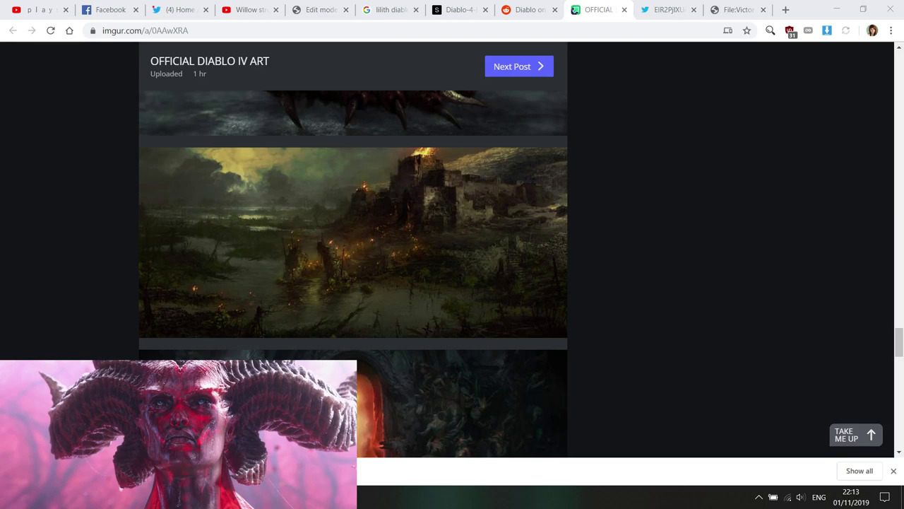
scroll(698, 275, down, 10)
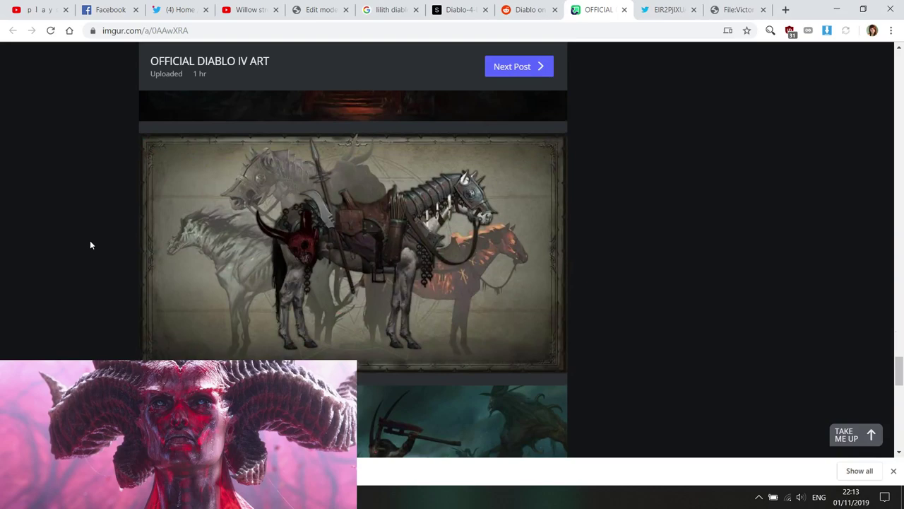
scroll(94, 244, down, 8)
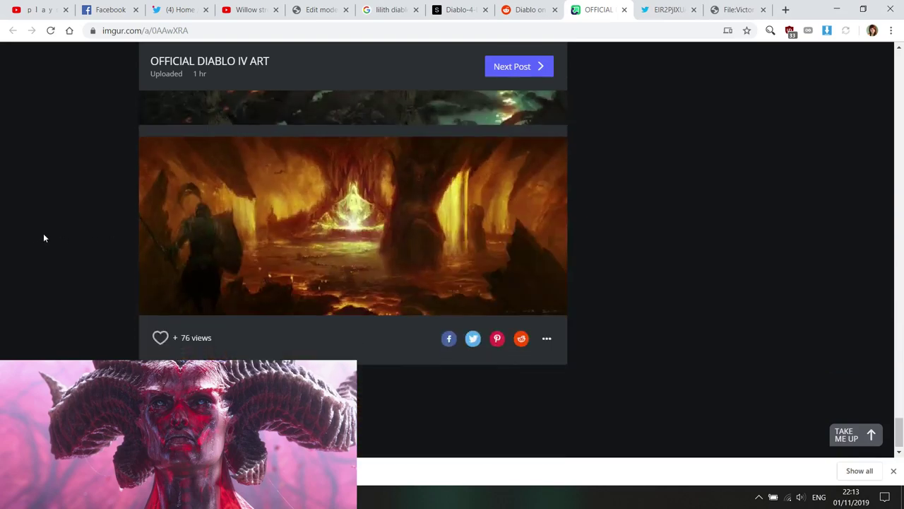
scroll(58, 237, up, 2)
drag(898, 412, 882, 59)
scroll(326, 304, down, 3)
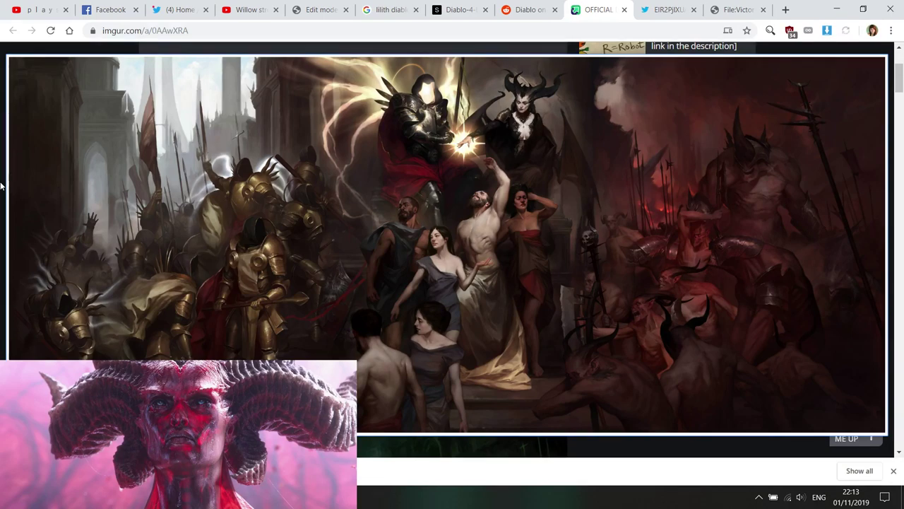
click(10, 190)
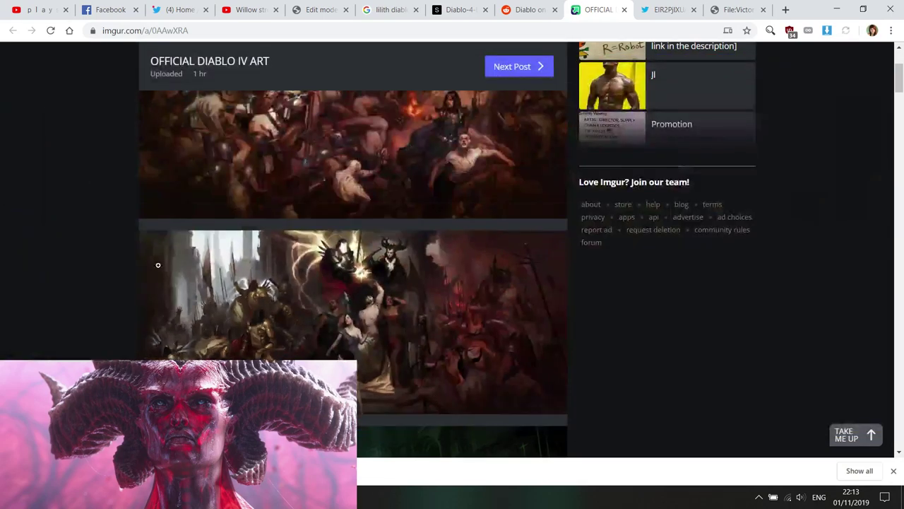
- Look through the album again from the group painting to the end, checking the armour sheets and character paintings for horn references
scroll(86, 275, down, 8)
scroll(74, 269, down, 6)
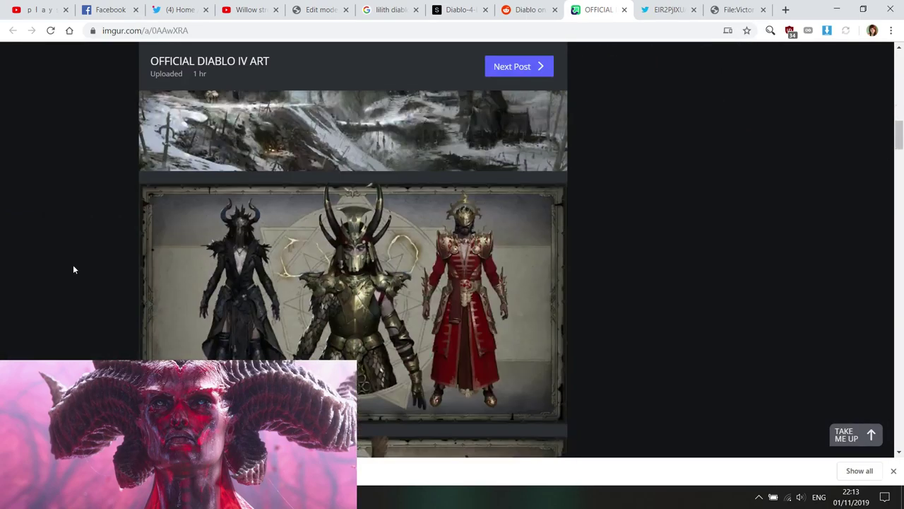
scroll(73, 269, up, 3)
scroll(73, 269, down, 3)
scroll(74, 269, down, 1)
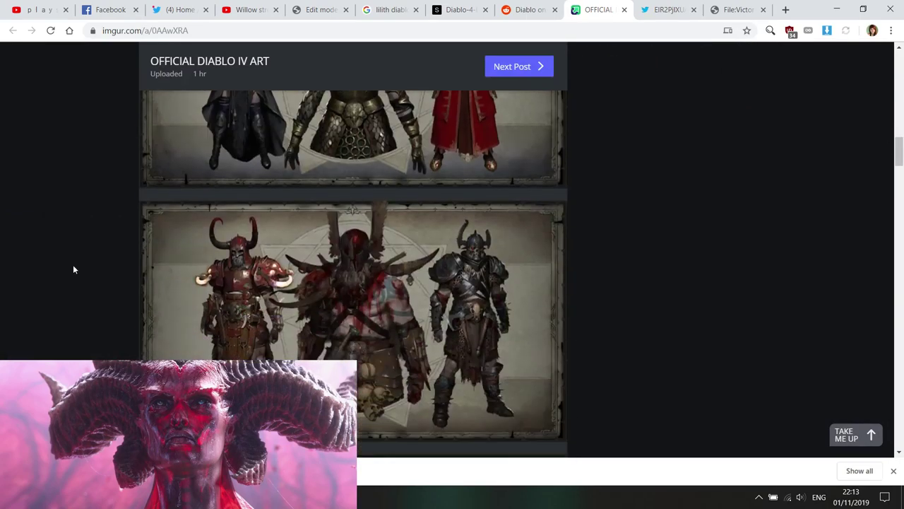
scroll(73, 270, up, 2)
scroll(73, 269, down, 4)
scroll(74, 269, down, 3)
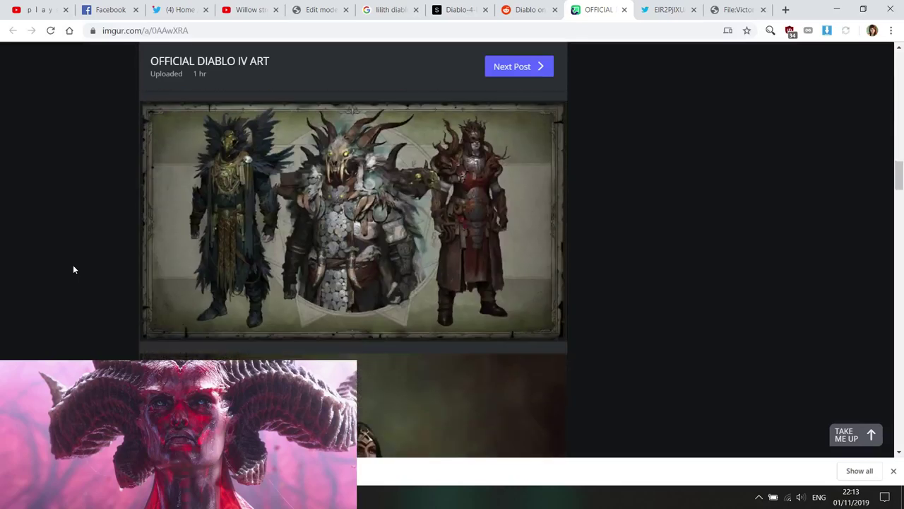
scroll(74, 267, down, 10)
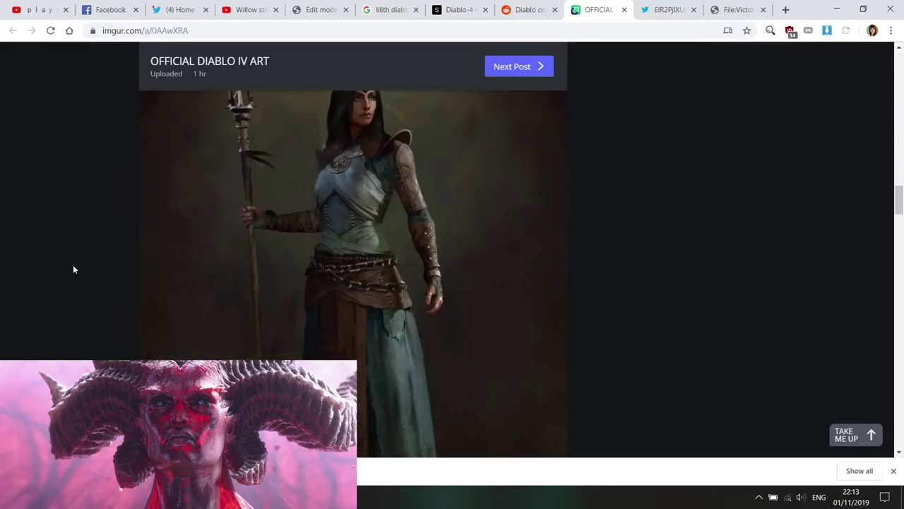
scroll(74, 262, down, 8)
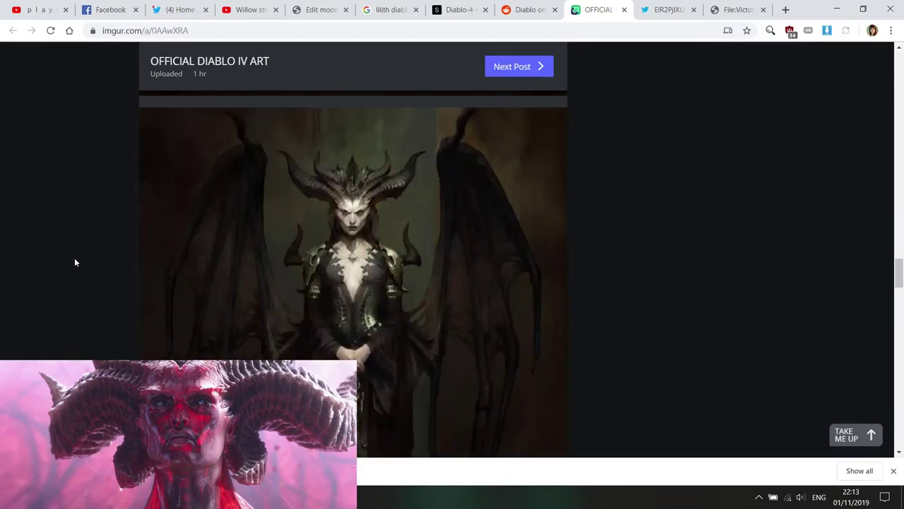
scroll(641, 329, down, 10)
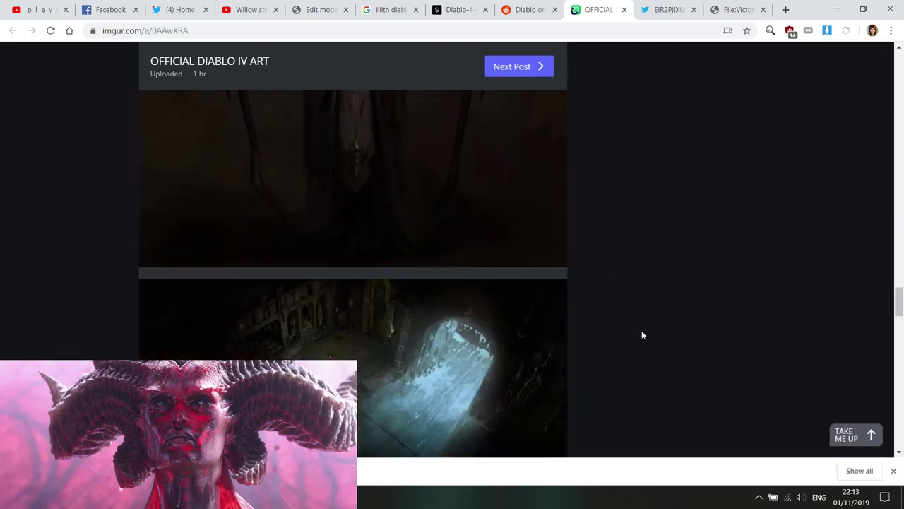
scroll(642, 334, down, 12)
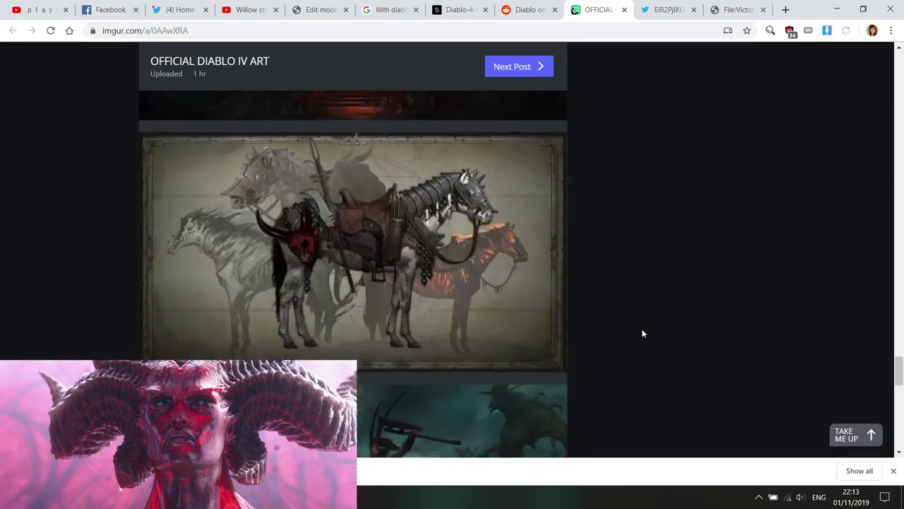
scroll(643, 334, down, 5)
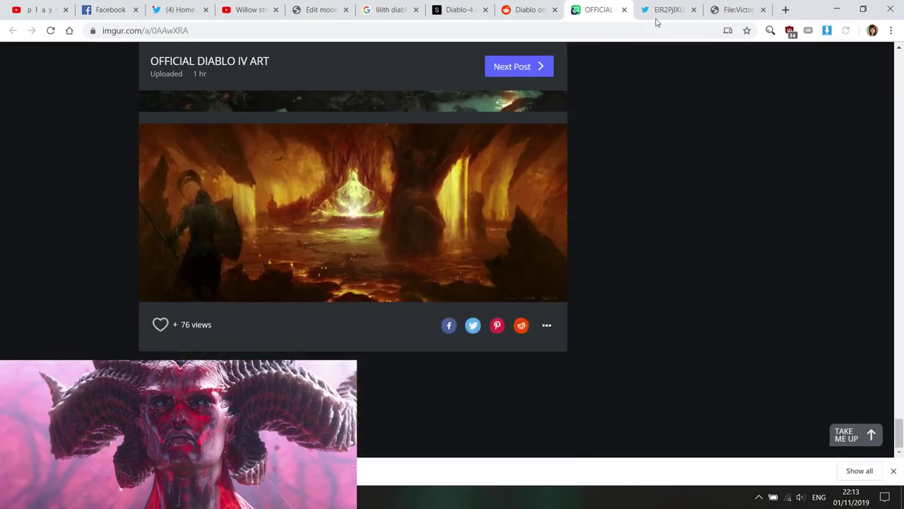
- Close the Twitter image page and the Diablo Wiki Dune Dervish page
click(665, 14)
click(694, 9)
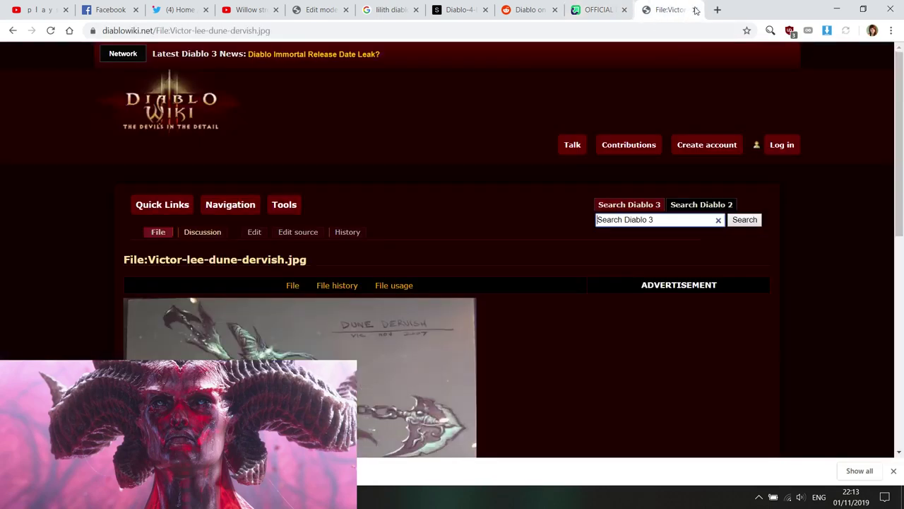
scroll(594, 212, down, 3)
click(763, 9)
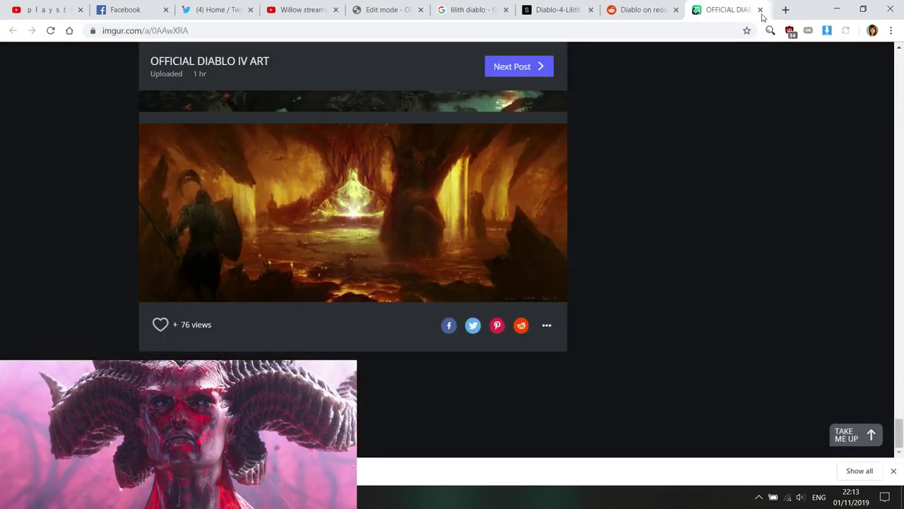
- Look through the r/Diablo feed for further Diablo IV art posts, and close it after the Art of Diablo book leak
click(647, 10)
scroll(515, 281, down, 2)
scroll(535, 281, up, 2)
scroll(8, 227, down, 7)
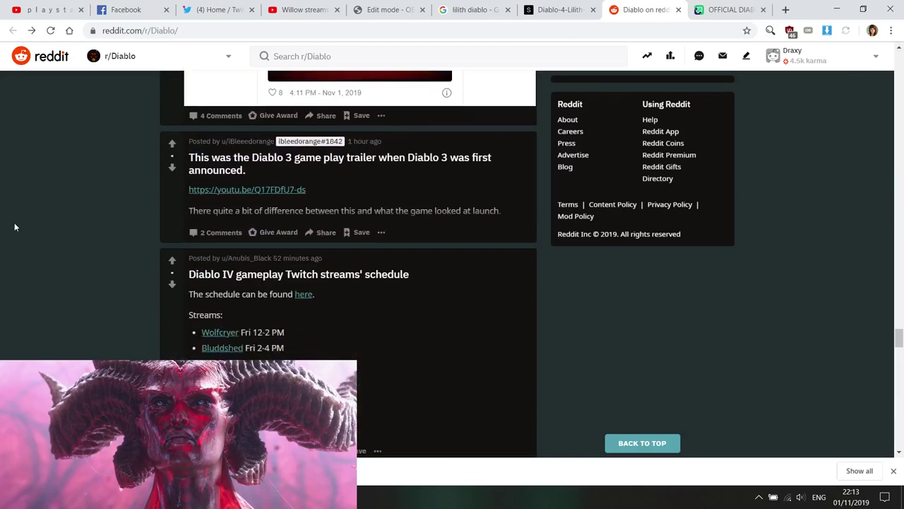
scroll(14, 227, up, 1)
scroll(14, 227, down, 6)
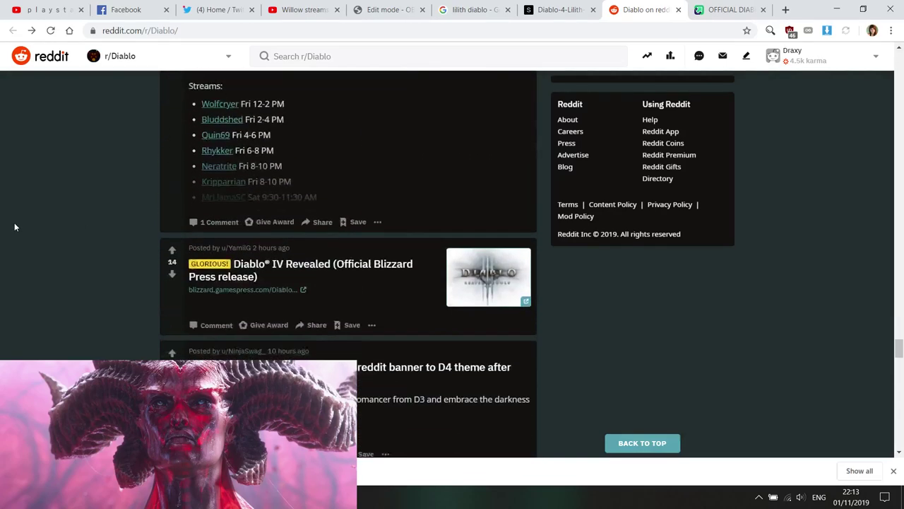
scroll(14, 226, down, 1)
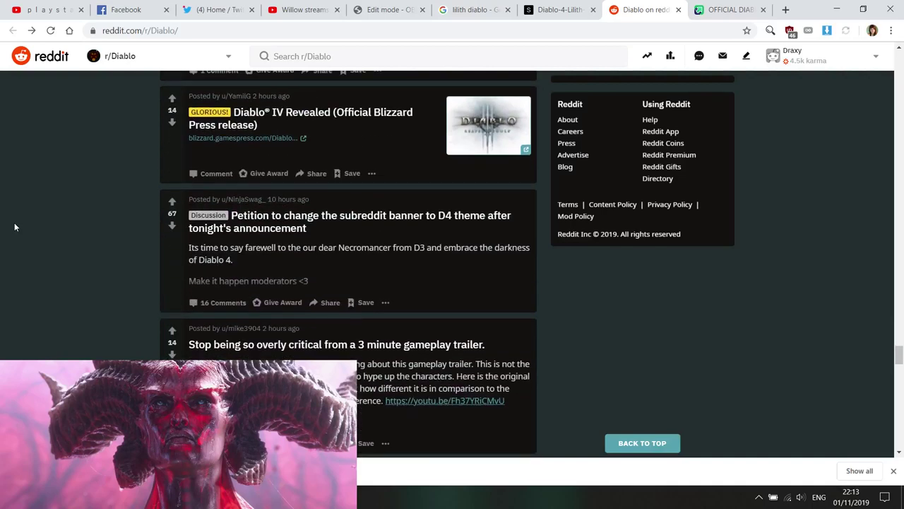
scroll(14, 227, down, 3)
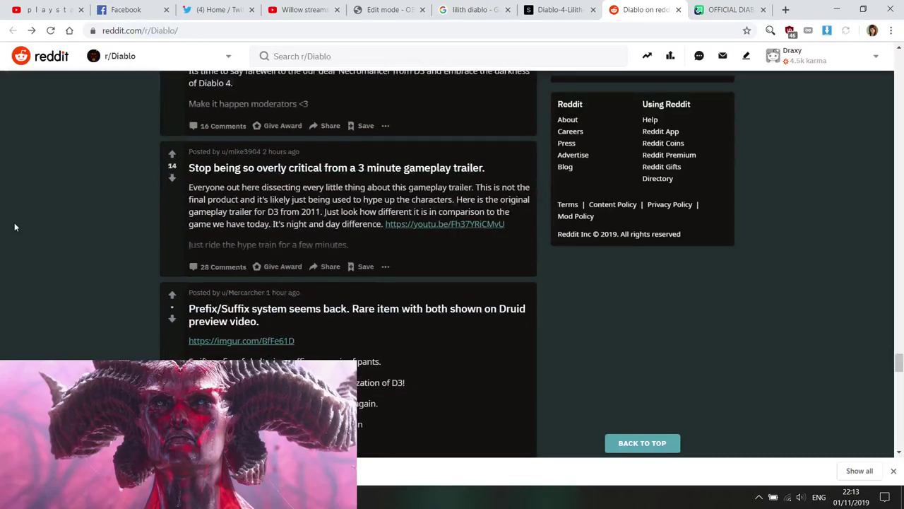
scroll(14, 226, down, 5)
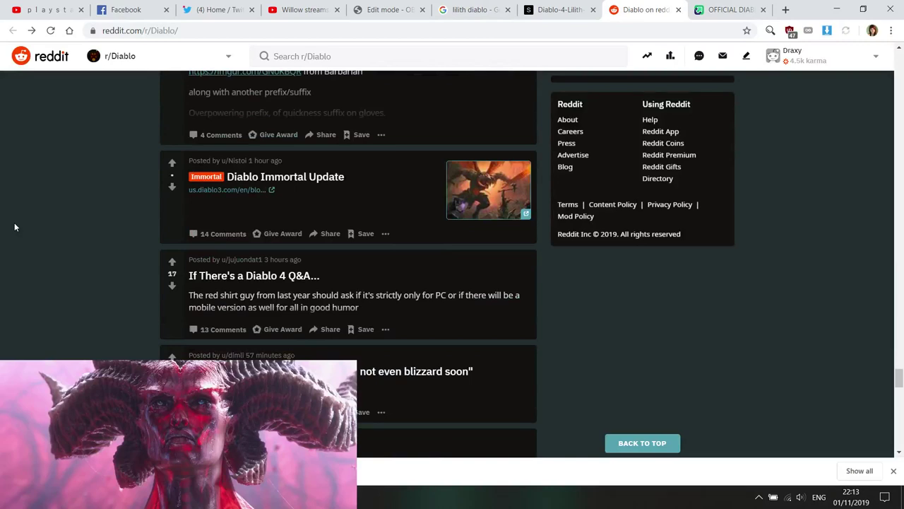
scroll(14, 227, down, 5)
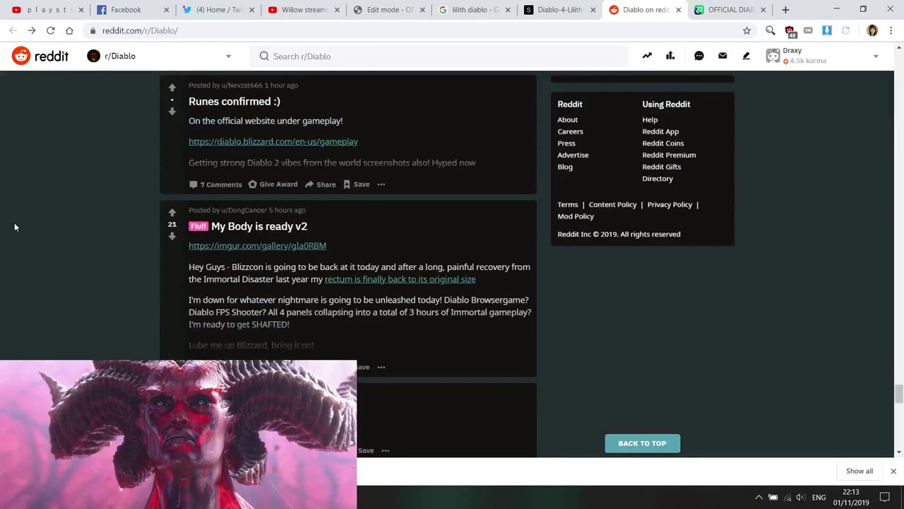
scroll(14, 227, down, 10)
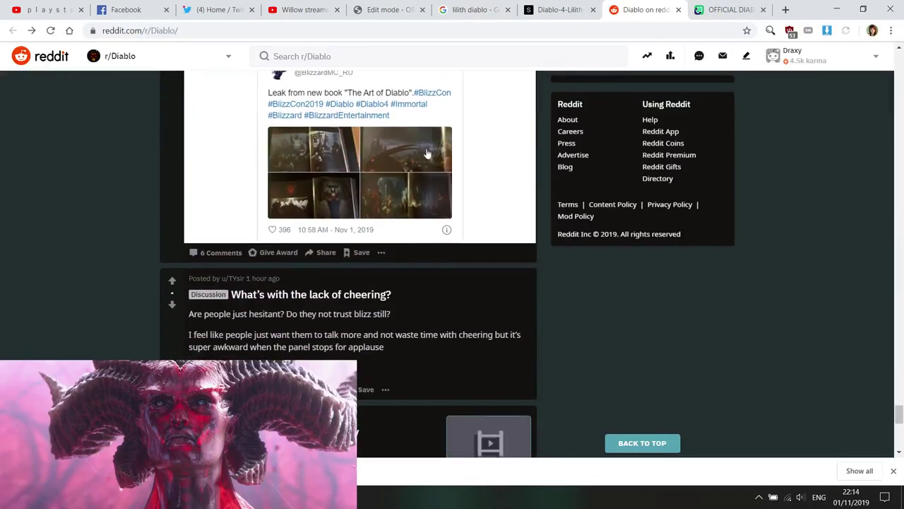
click(678, 10)
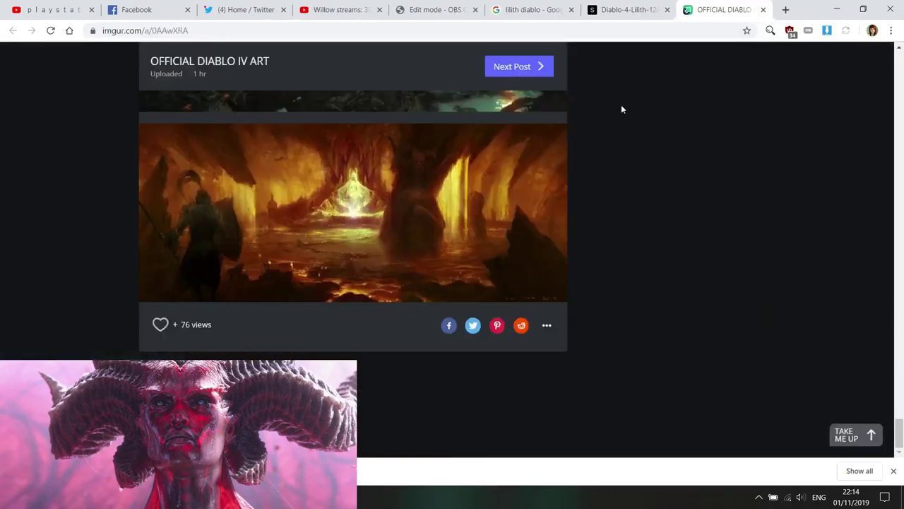
- Bring up the Diablo-4-Lilith-1280x720 painting and zoom out until the whole picture fits in view
scroll(622, 109, up, 2)
click(642, 14)
scroll(632, 103, down, 3)
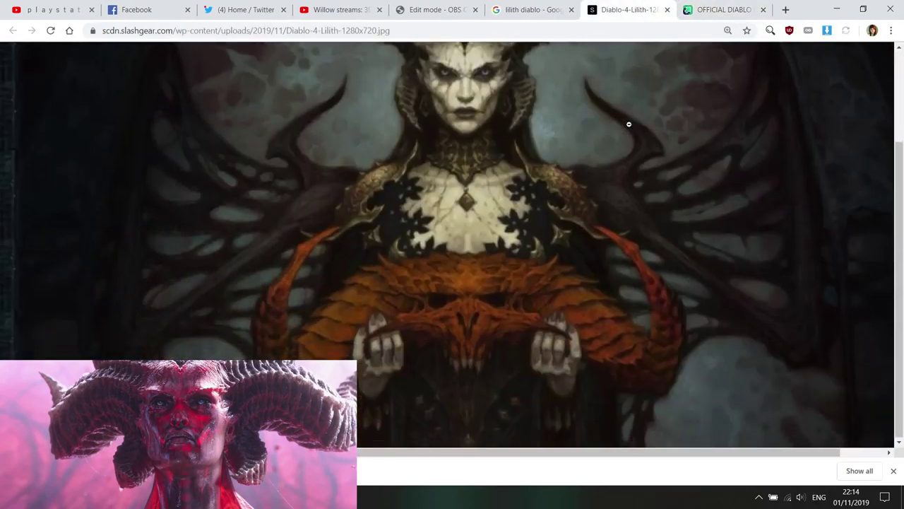
ctrl+scroll(629, 125, down, 3)
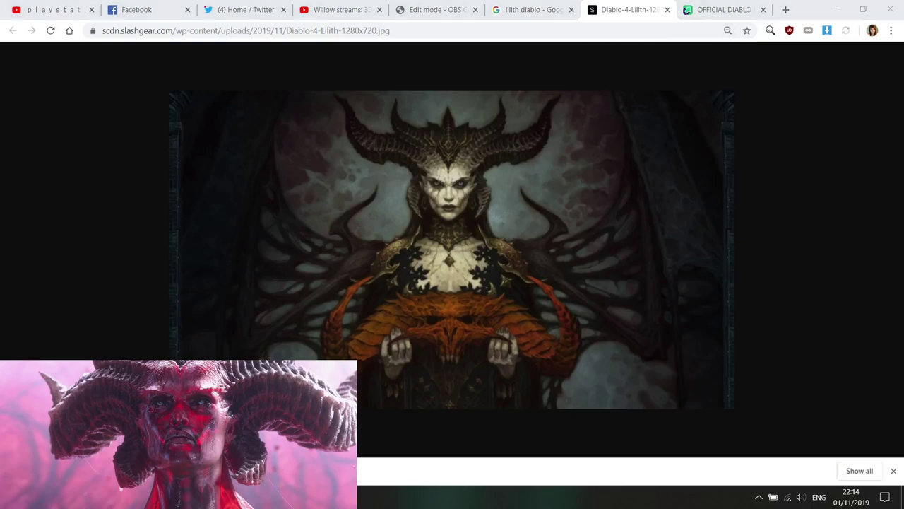
- Place the saved NGJpaUc painting in Photos beside the browser and enlarge it to examine Lilith's horns and headpiece
drag(379, 0, 903, 288)
scroll(746, 205, up, 2)
scroll(740, 180, down, 2)
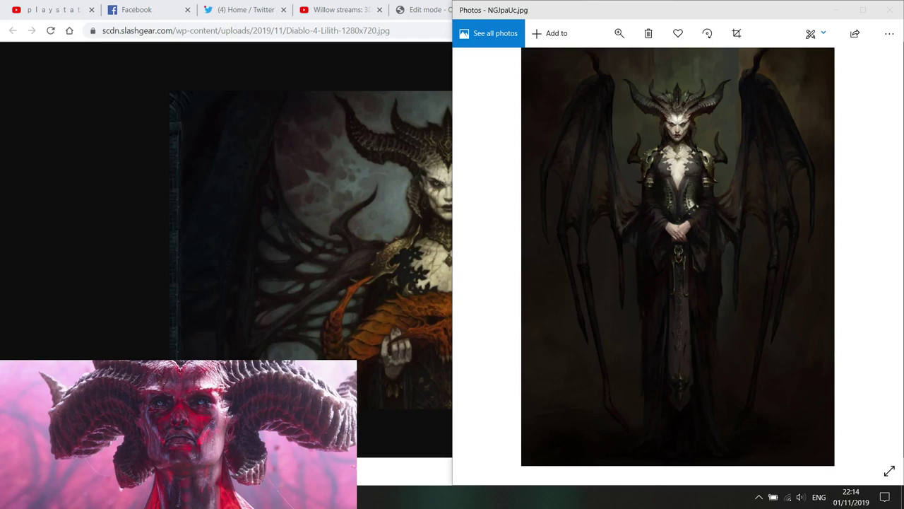
scroll(738, 161, up, 3)
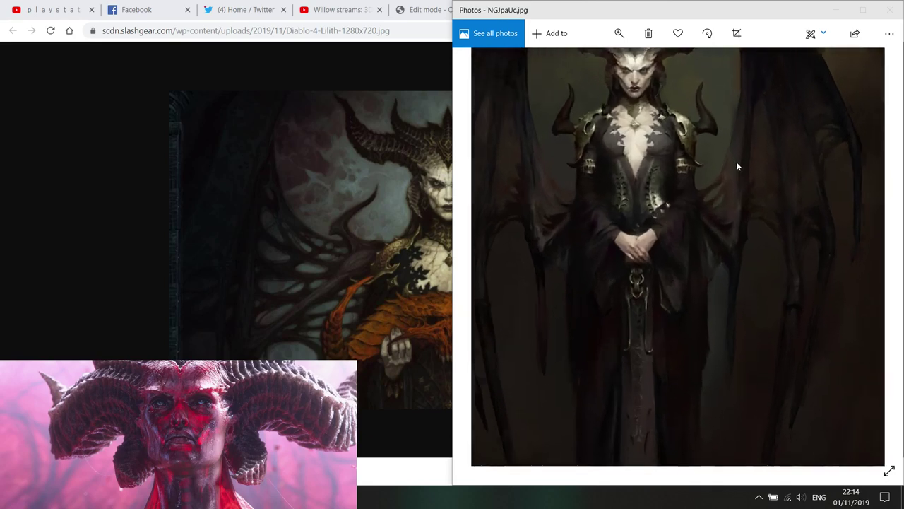
scroll(663, 355, up, 3)
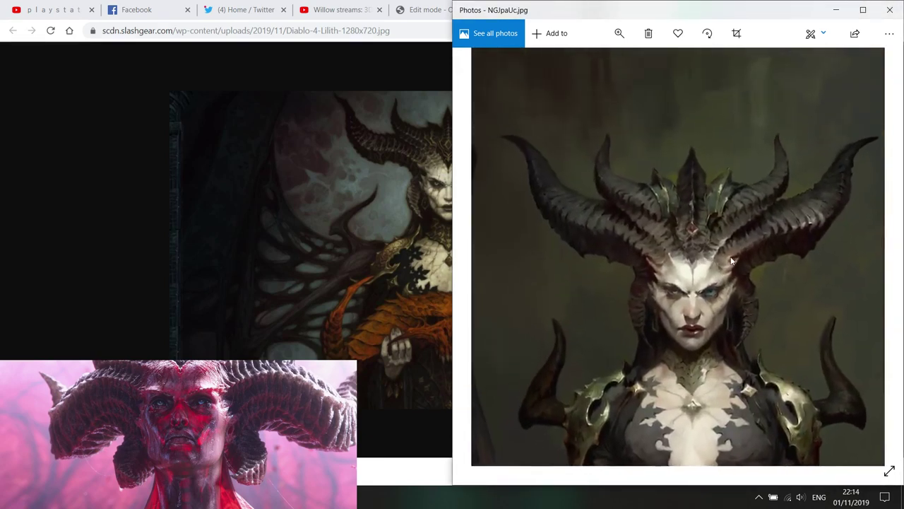
scroll(716, 257, down, 1)
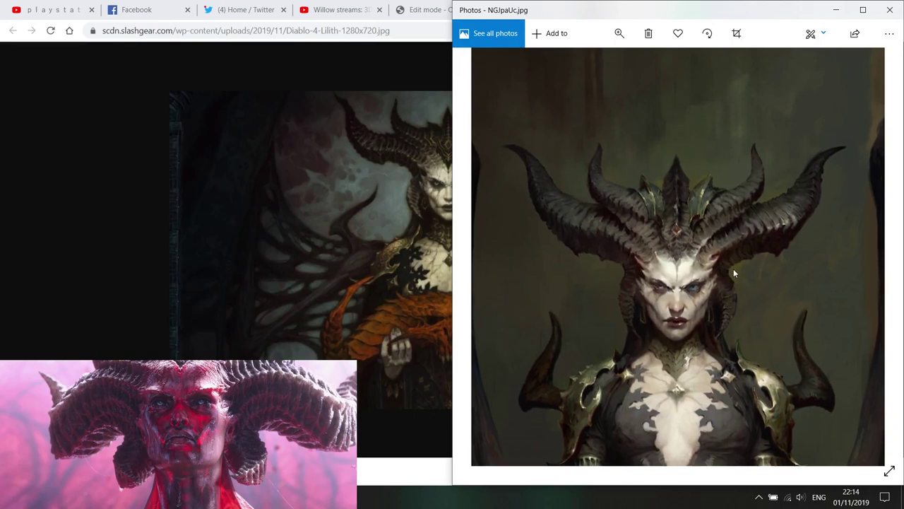
drag(733, 271, 737, 274)
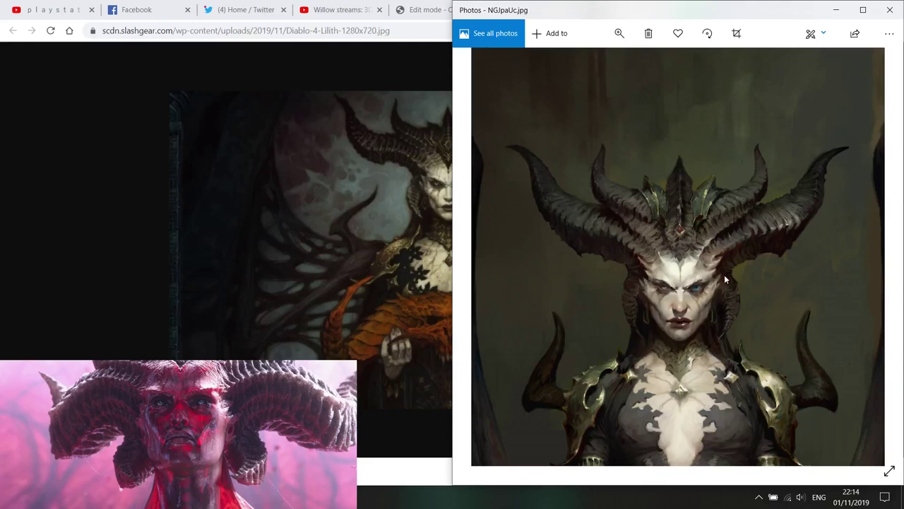
- Return to the browser's Diablo-4-Lilith painting and enlarge it to 150% to compare the horns
click(109, 194)
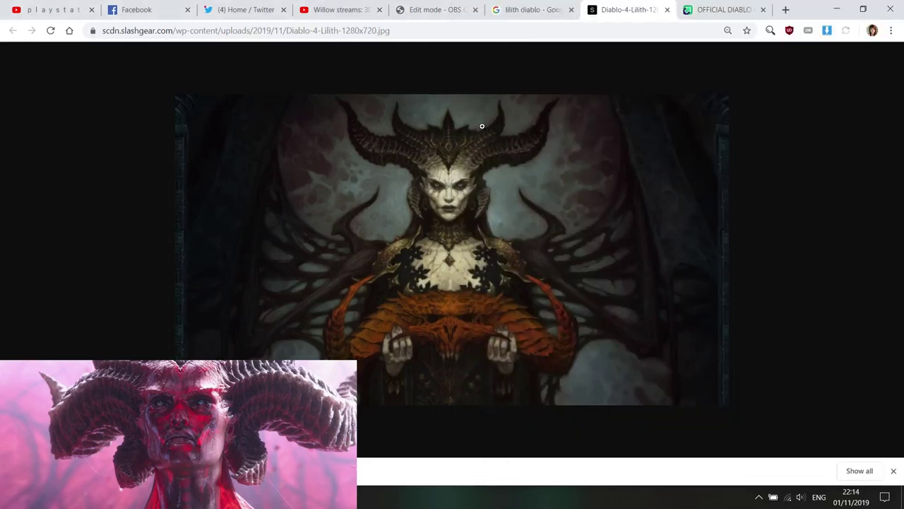
ctrl+scroll(483, 113, up, 3)
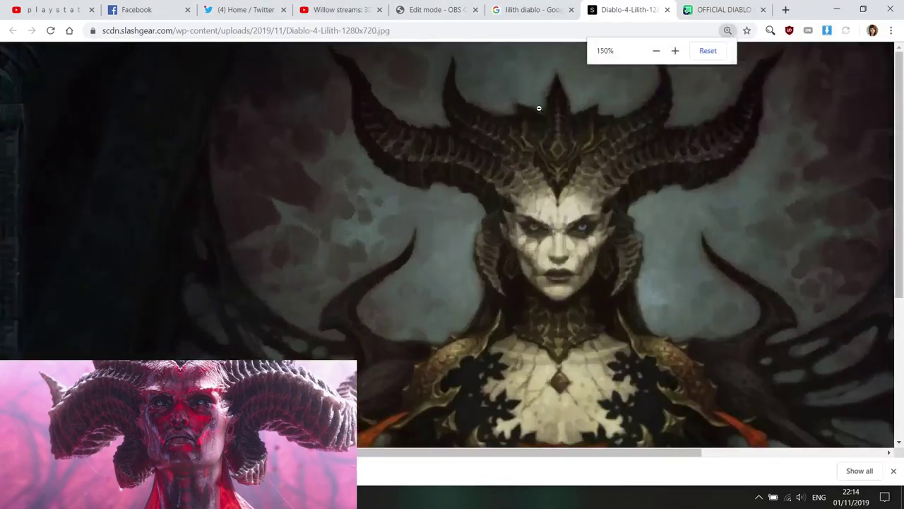
- Fit the Diablo-4-Lilith painting in view, and zoom around the NGJpaUc painting to examine Lilith's horns, crown and full figure
ctrl+scroll(539, 108, down, 4)
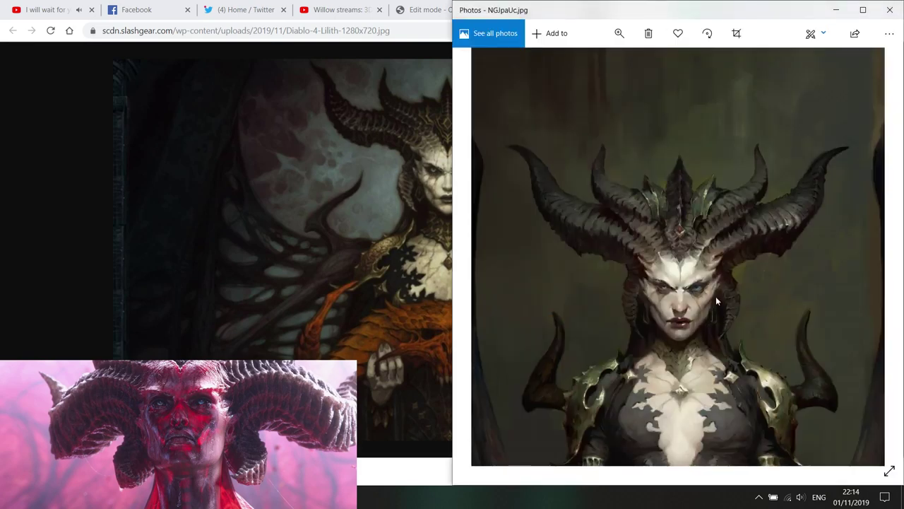
ctrl+scroll(760, 301, up, 2)
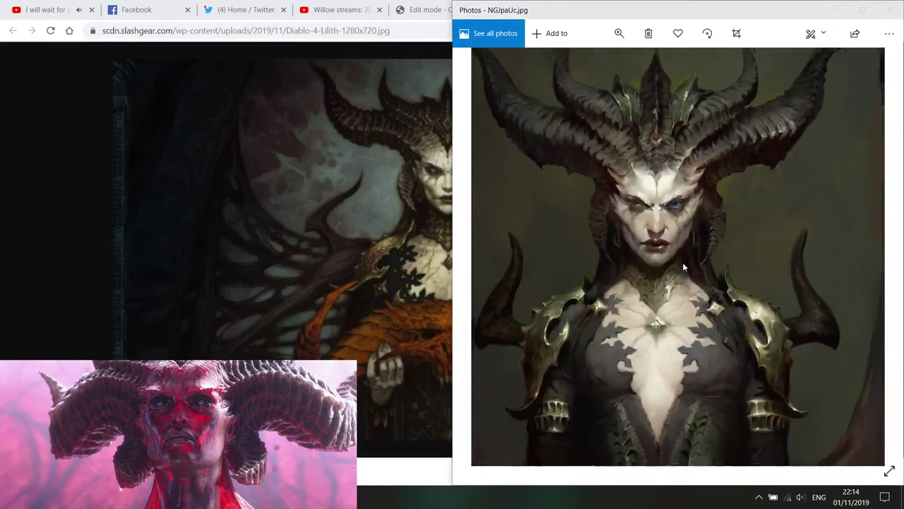
drag(689, 301, 703, 355)
ctrl+scroll(705, 235, down, 3)
ctrl+scroll(704, 235, down, 3)
ctrl+scroll(704, 235, up, 2)
ctrl+scroll(696, 156, up, 3)
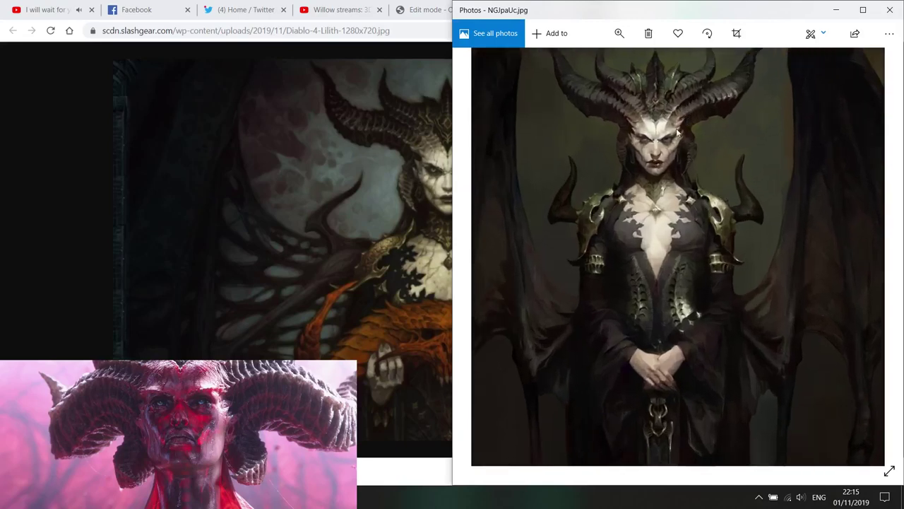
drag(697, 156, 700, 223)
- Return to the browser and close the Diablo-4-Lilith painting, the OFFICIAL DIABLO page and the lilith diablo image search
click(226, 181)
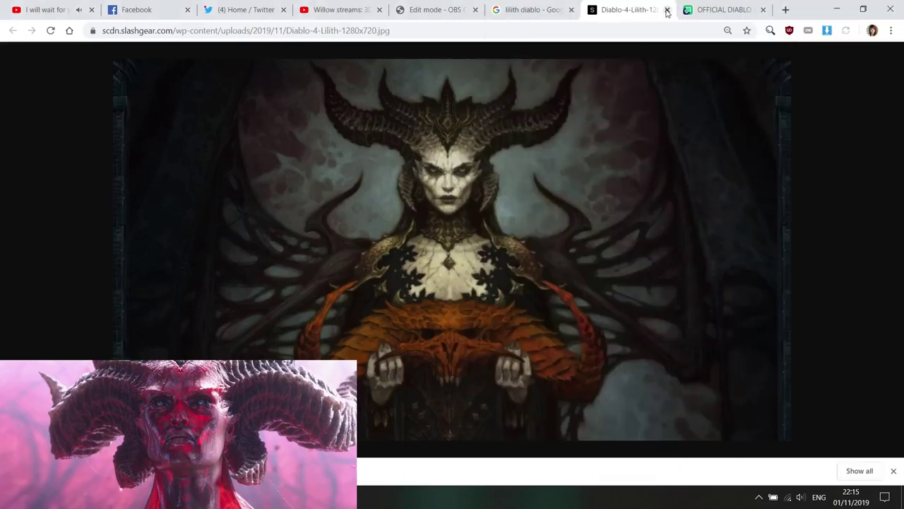
click(667, 9)
click(666, 10)
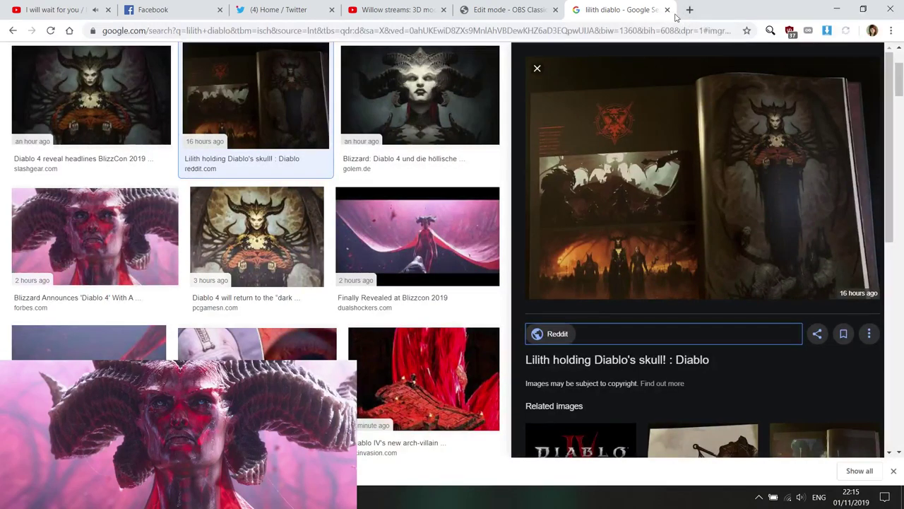
click(666, 9)
scroll(790, 190, up, 2)
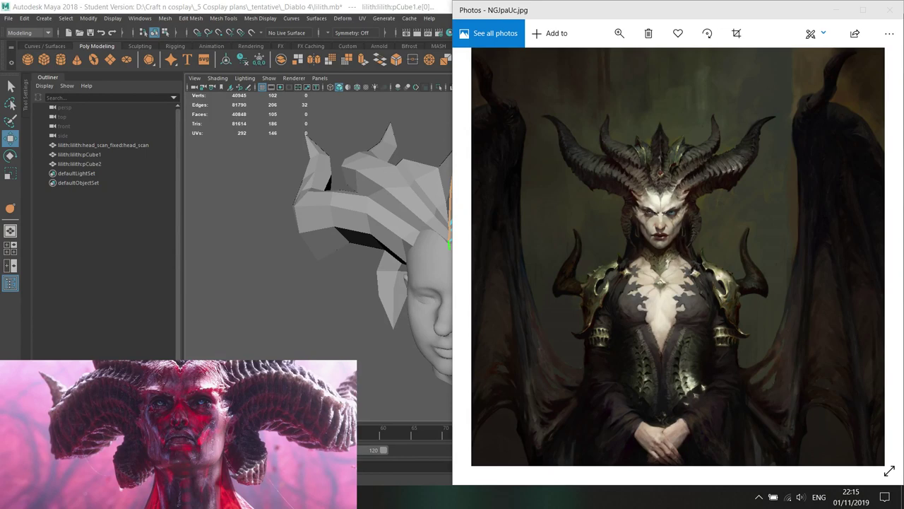
- Switch to Maya, compare the headpiece with the NGJpaUc painting, and select the mirrored half pCube2 as an object
key(alt+Tab)
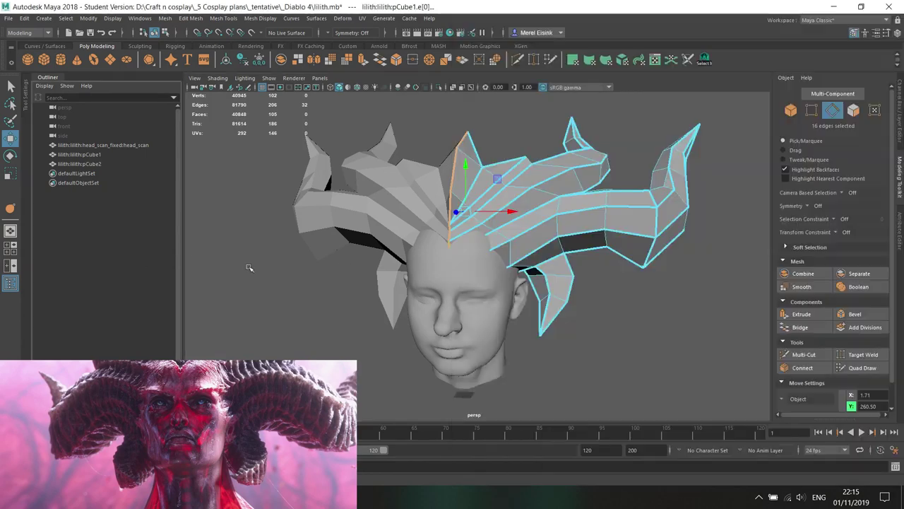
key(alt+Tab)
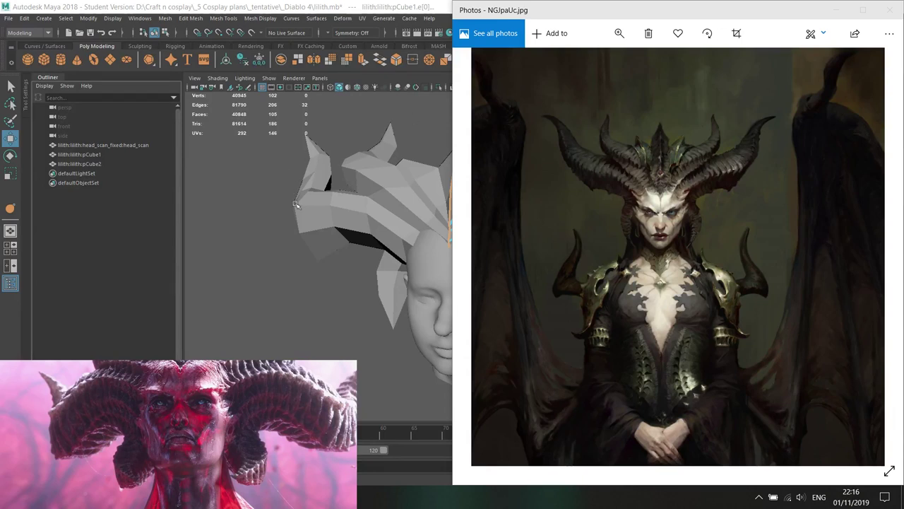
click(351, 193)
key(F8)
click(423, 219)
alt+drag(463, 245, 439, 251)
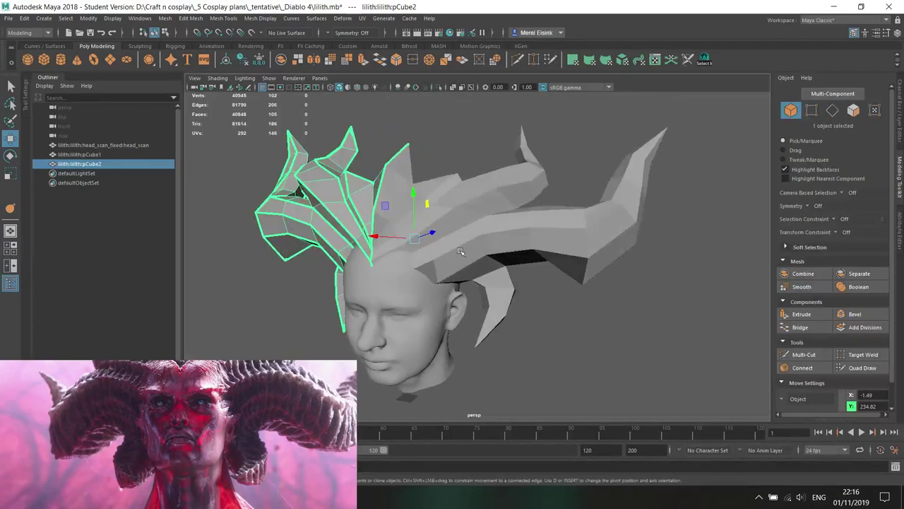
- Select the edge loop around the middle of pCube1's large horn and examine the horn from the side
click(606, 259)
right_drag(612, 223, 611, 199)
alt+drag(599, 224, 582, 192)
double_click(595, 256)
key(e)
key(w)
key(r)
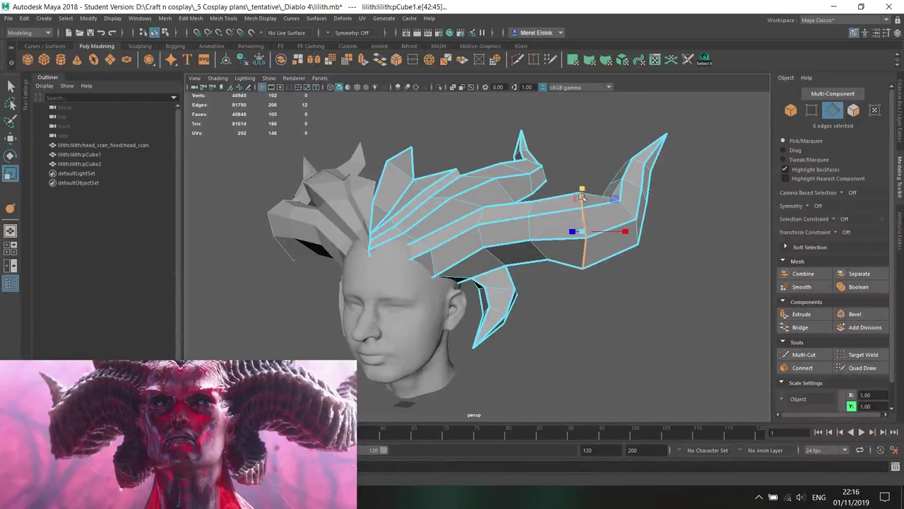
key(w)
alt+drag(583, 201, 519, 192)
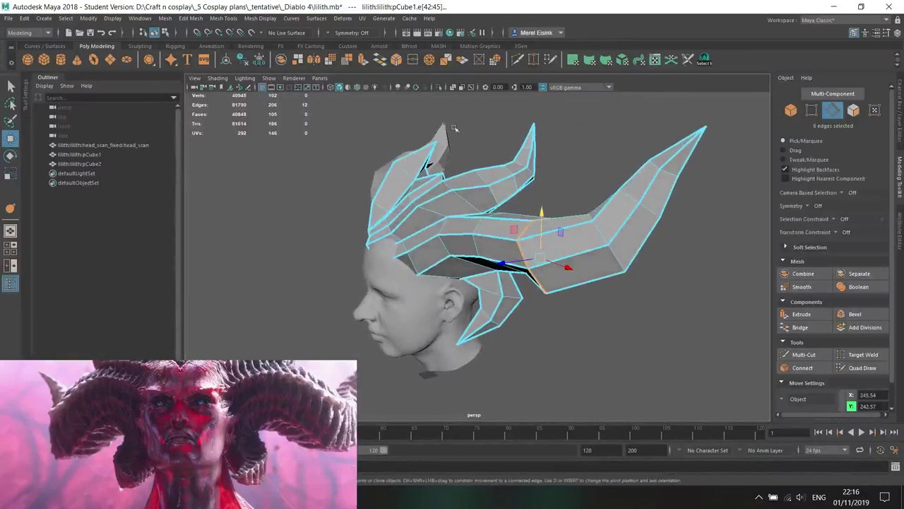
- Check the NGJpaUc painting again, examine the edge loop beside the central spike from several angles, and clear the selection
key(alt+Tab)
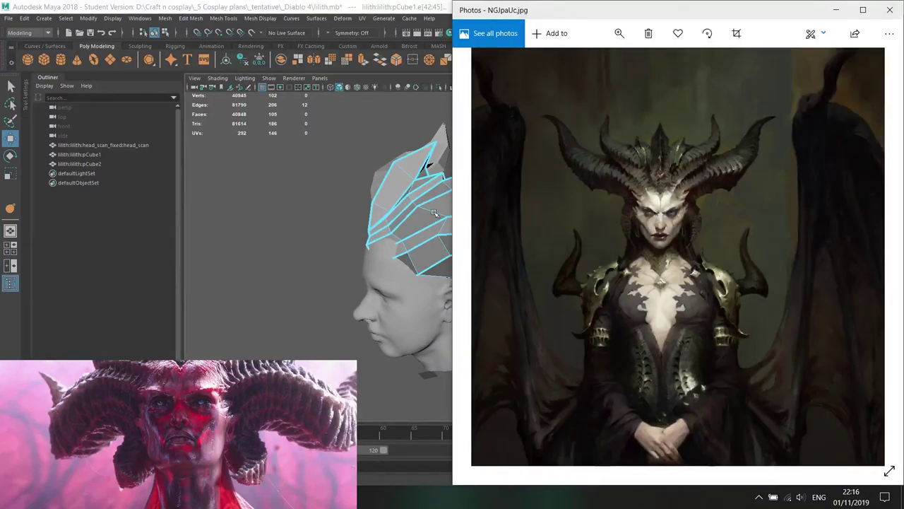
key(alt+Tab)
double_click(430, 168)
alt+drag(480, 182, 634, 186)
alt+middle_drag(634, 186, 609, 216)
mouse_move(521, 216)
alt+mouse_down()
mouse_move(539, 216)
mouse_move(521, 214)
alt+mouse_up()
scroll(522, 214, down, 3)
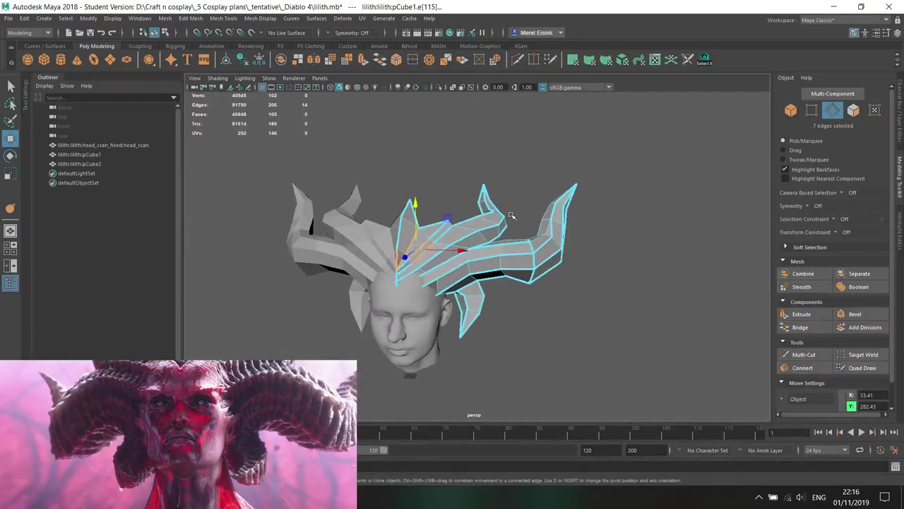
alt+middle_drag(521, 214, 562, 188)
mouse_move(535, 203)
alt+mouse_down()
mouse_move(548, 199)
mouse_move(526, 195)
alt+mouse_up()
scroll(534, 202, up, 3)
click(714, 286)
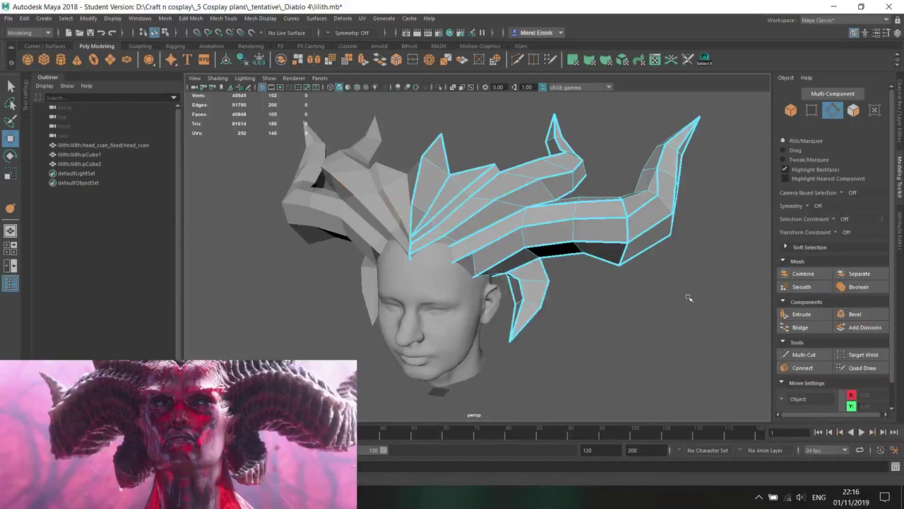
- Examine the central crest and the seam between the two headpiece halves up close in edge mode
scroll(689, 297, down, 2)
key(F8)
click(652, 259)
alt+drag(544, 292, 567, 293)
alt+middle_drag(548, 266, 550, 287)
click(516, 253)
right_drag(454, 231, 452, 204)
double_click(439, 213)
alt+drag(441, 224, 464, 227)
scroll(465, 228, up, 2)
scroll(465, 226, up, 3)
- Combine pCube1 and pCube2 into one mesh and merge the vertices along their shared seam
right_drag(434, 205, 487, 182)
shift+click(367, 210)
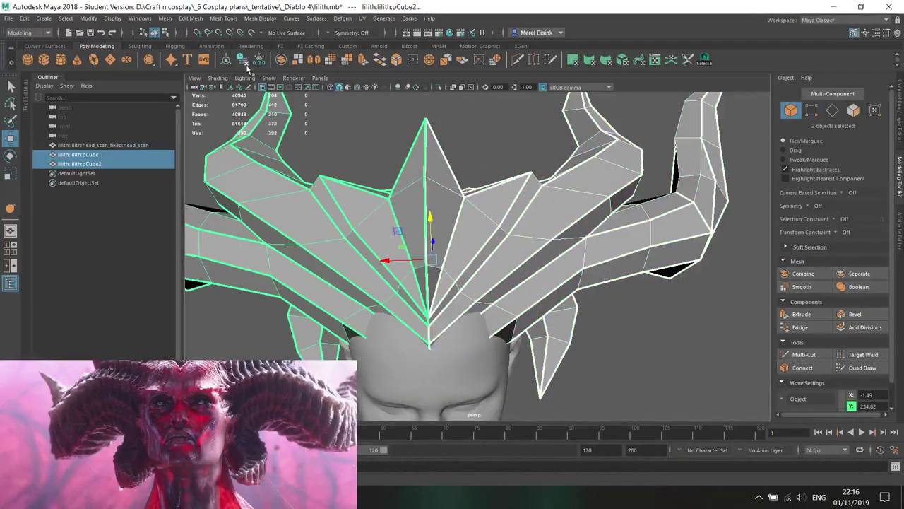
key(f)
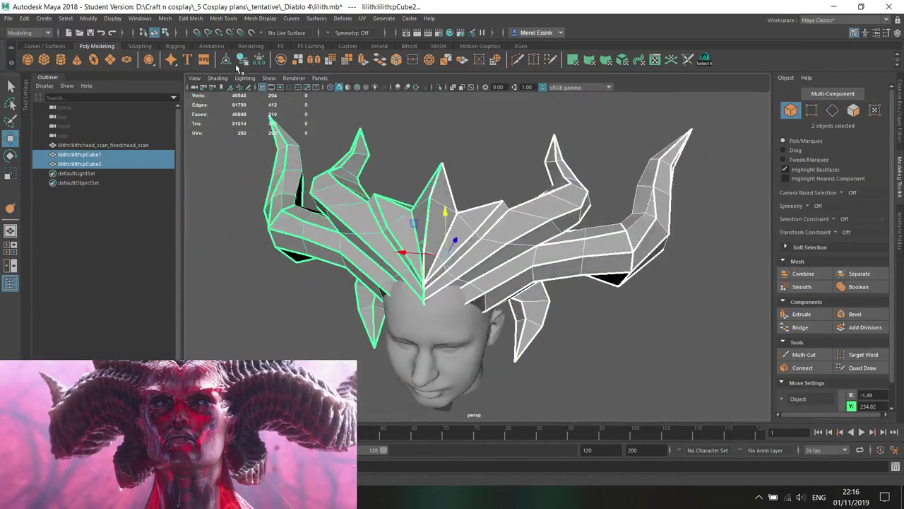
scroll(328, 86, up, 4)
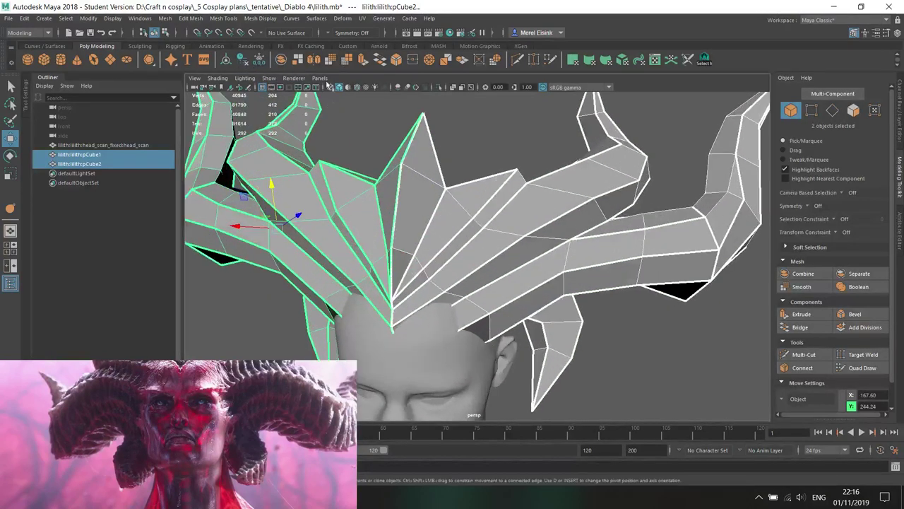
click(281, 60)
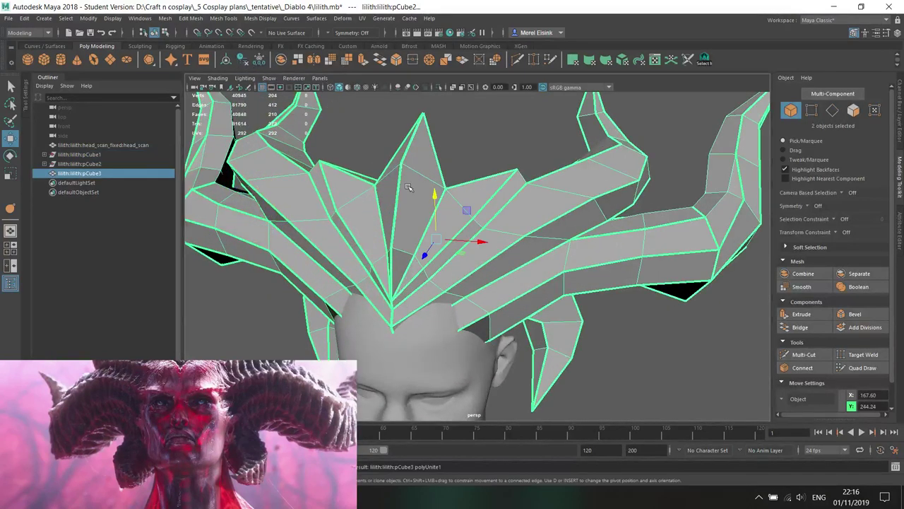
click(202, 19)
click(226, 113)
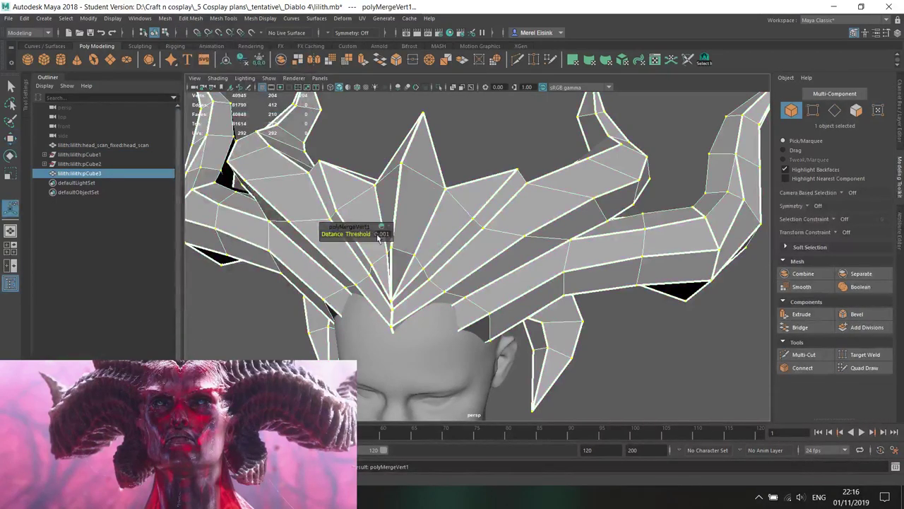
- Inspect the merged headpiece from several angles and select two edges on the central seam to check the join
scroll(379, 237, down, 5)
alt+drag(549, 188, 522, 276)
right_drag(477, 207, 533, 189)
alt+drag(557, 196, 507, 246)
click(500, 171)
alt+drag(500, 171, 388, 170)
click(477, 222)
scroll(564, 268, up, 4)
alt+drag(565, 268, 564, 311)
right_drag(500, 185, 501, 150)
shift+click(532, 216)
alt+drag(532, 215, 571, 249)
key(w)
alt+drag(519, 235, 543, 220)
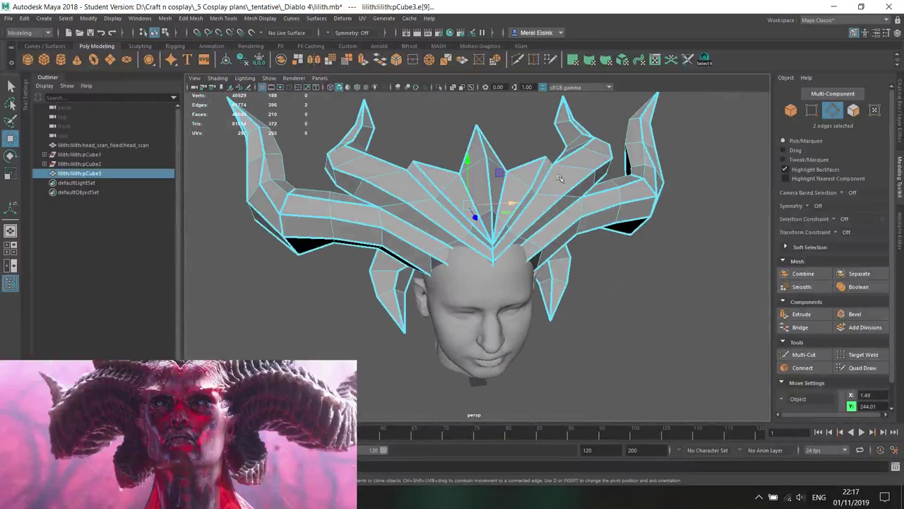
- Return the headpiece to object selection and save the scene
right_drag(560, 170, 584, 152)
alt+drag(579, 159, 569, 132)
key(ctrl+s)
- Scale the edge loop below the tip of pCube3's small upper horn, on the positive X side
alt+drag(560, 267, 504, 299)
scroll(547, 254, up, 10)
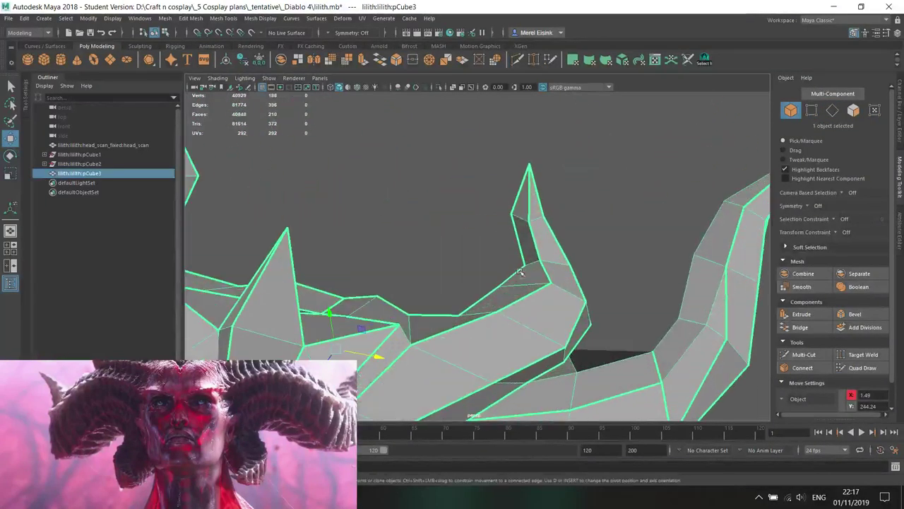
right_drag(558, 227, 558, 202)
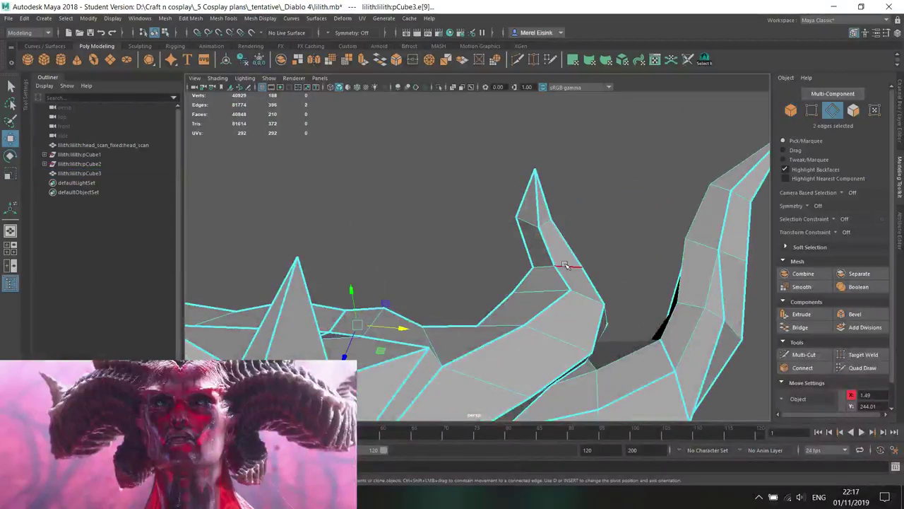
double_click(569, 267)
key(r)
drag(558, 267, 559, 267)
key(w)
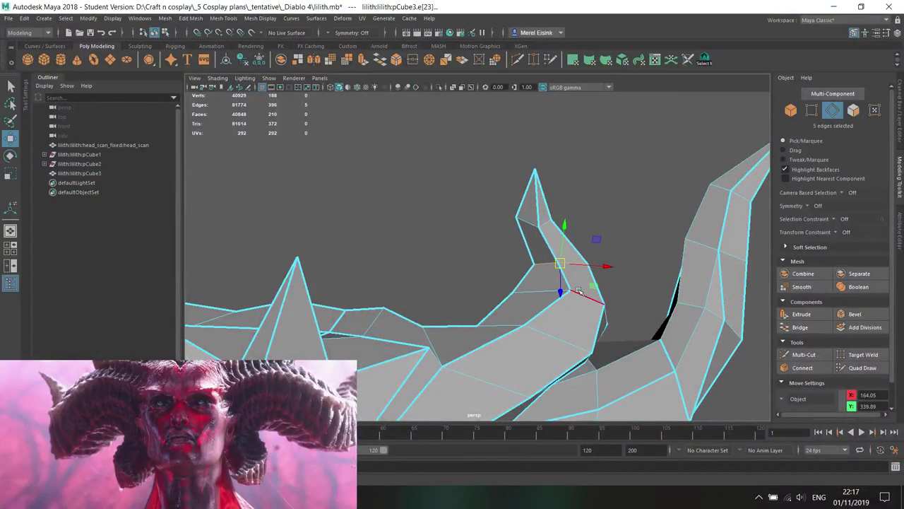
- Check the neighbouring loop on the small upper horn, and readjust the edge loop below its tip
double_click(577, 303)
key(r)
alt+drag(561, 306, 469, 286)
key(d)
alt+drag(428, 259, 504, 283)
click(570, 262)
scroll(500, 290, down, 5)
shift+click(426, 298)
alt+drag(426, 298, 544, 298)
key(w)
scroll(544, 298, up, 4)
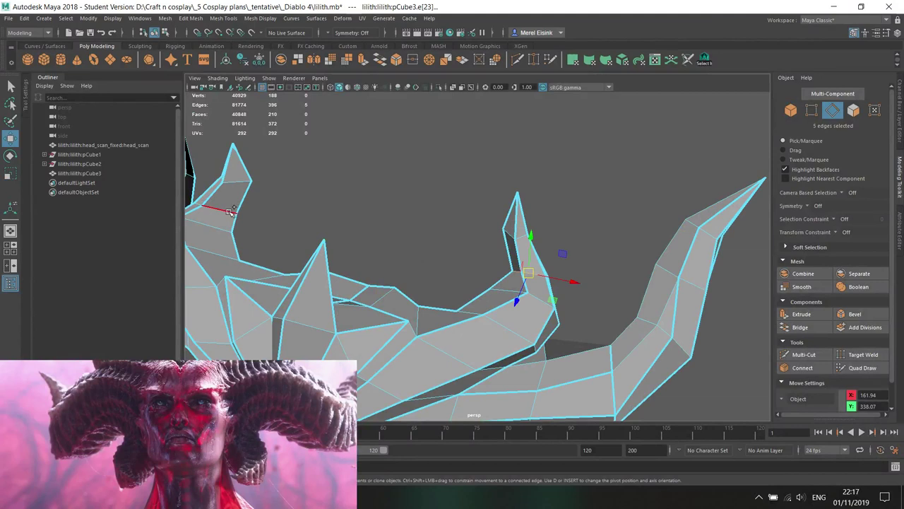
- Try scaling the matching edge loops of both small upper horns together along X
key(r)
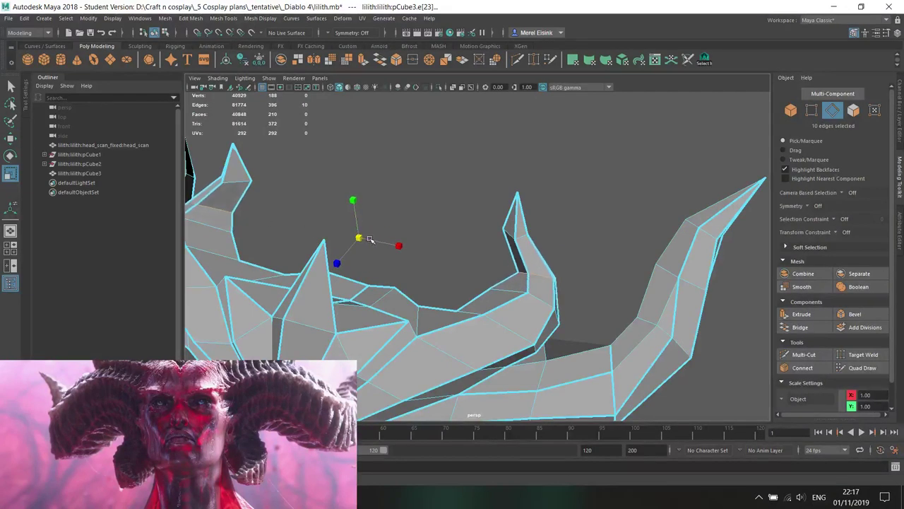
drag(397, 244, 395, 244)
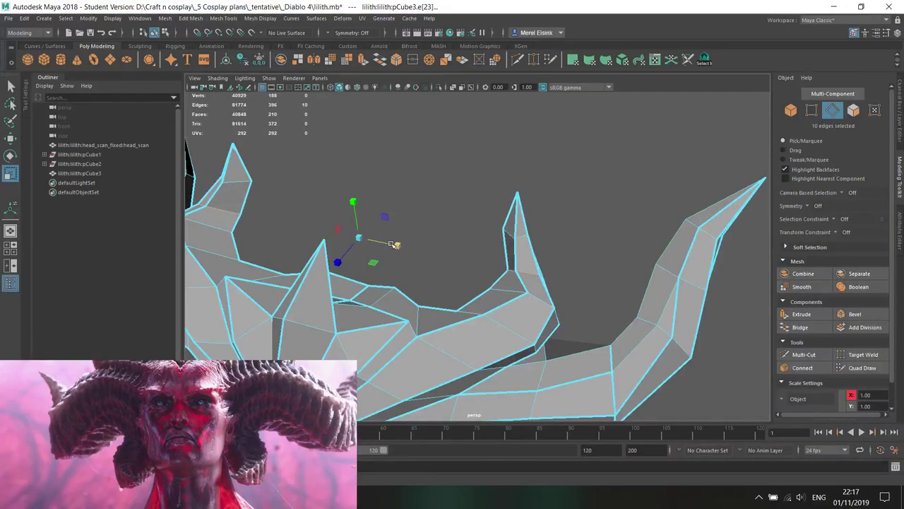
key(ctrl+z)
- Set the X position of the edge loop below the positive-side small horn's tip to 165
key(w)
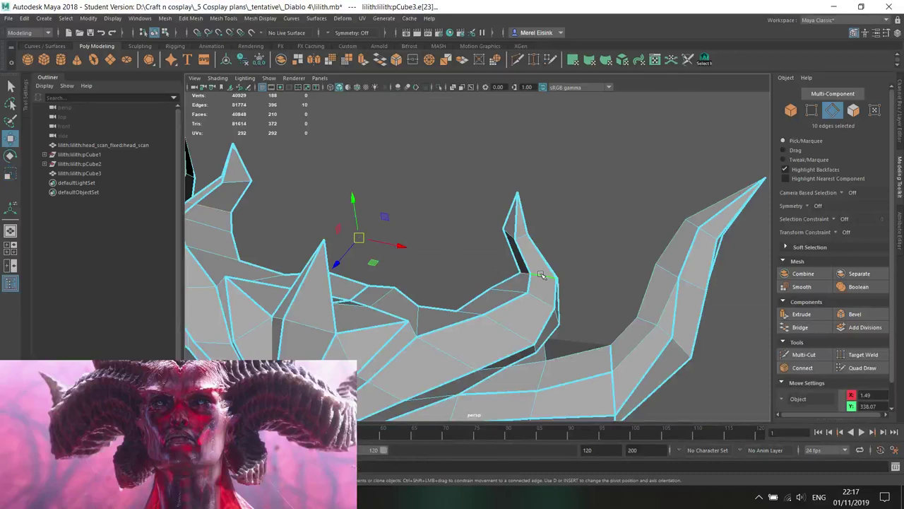
drag(553, 279, 573, 281)
alt+middle_drag(460, 270, 523, 257)
key(ctrl+z)
key(Return)
alt+drag(283, 244, 379, 247)
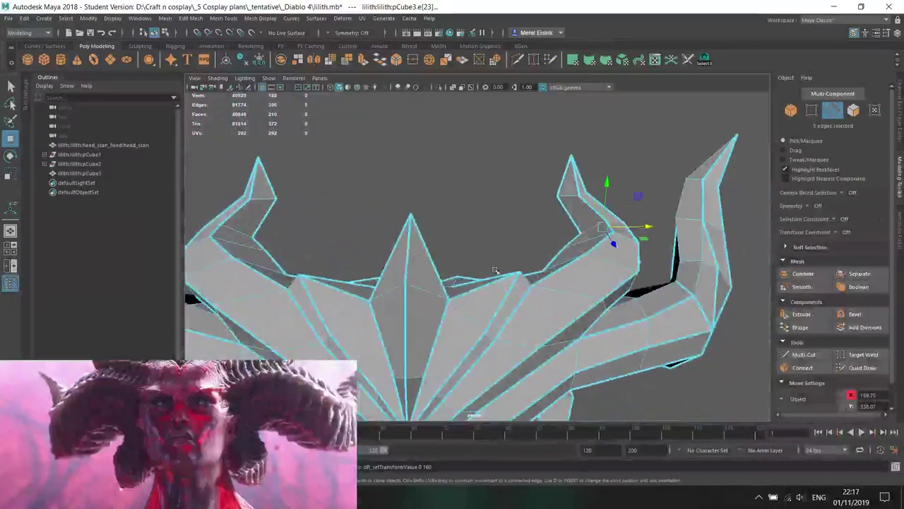
alt+drag(488, 275, 495, 285)
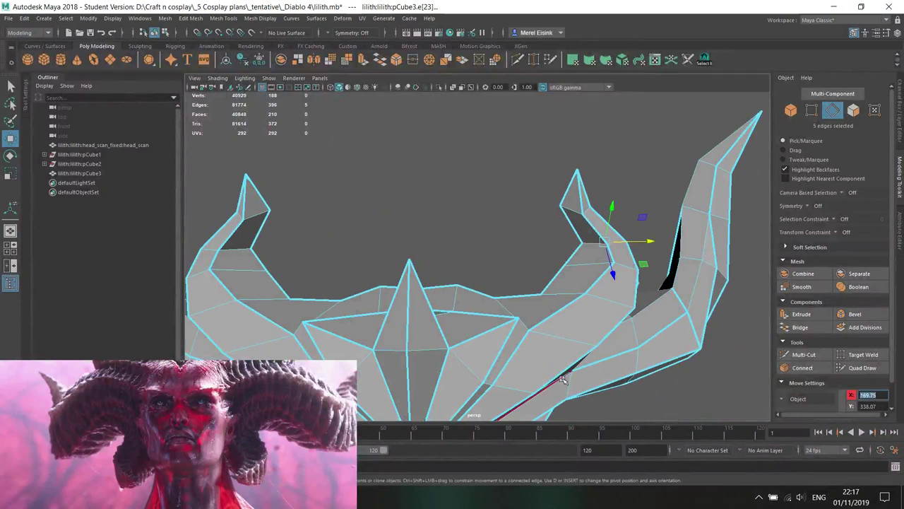
text(165)
key(Return)
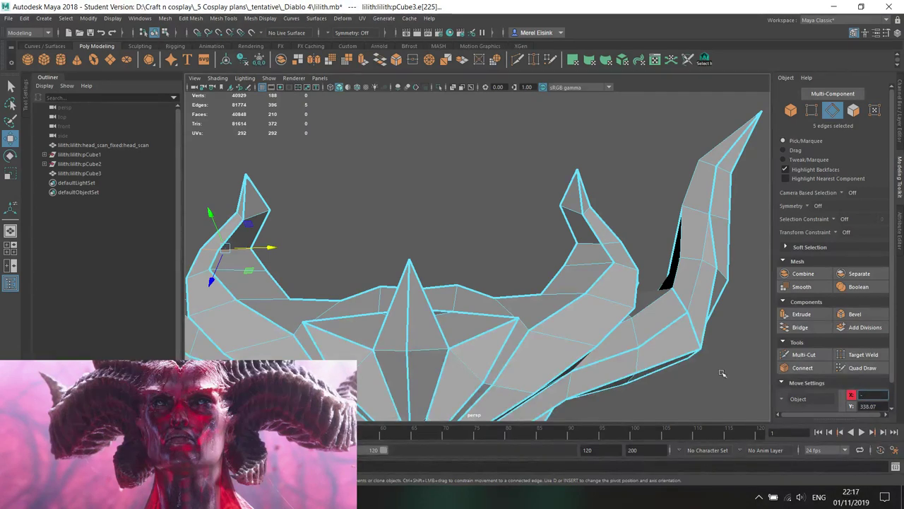
- Enter a negative X position for the matching edge loop on the opposite small horn, and return to object selection
scroll(856, 313, down, 1)
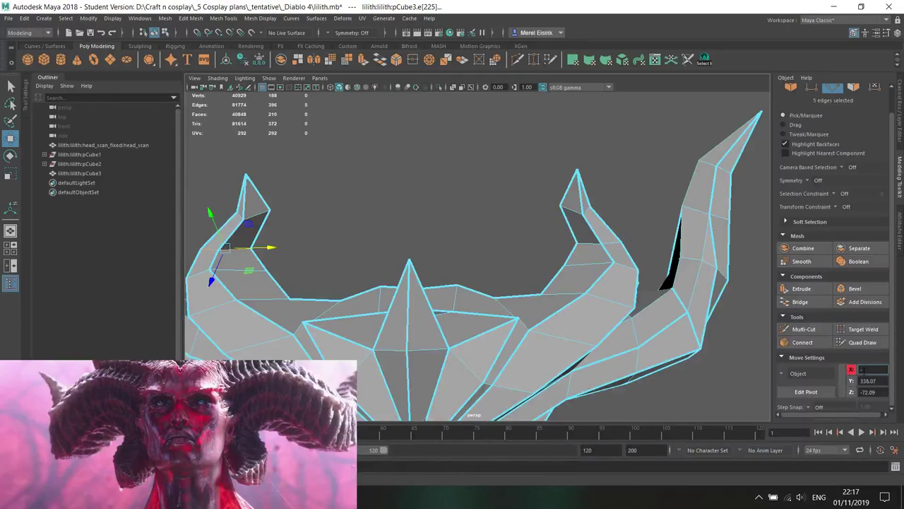
key(Return)
alt+drag(616, 240, 483, 242)
alt+drag(339, 208, 550, 210)
right_drag(428, 187, 516, 142)
alt+drag(537, 198, 474, 216)
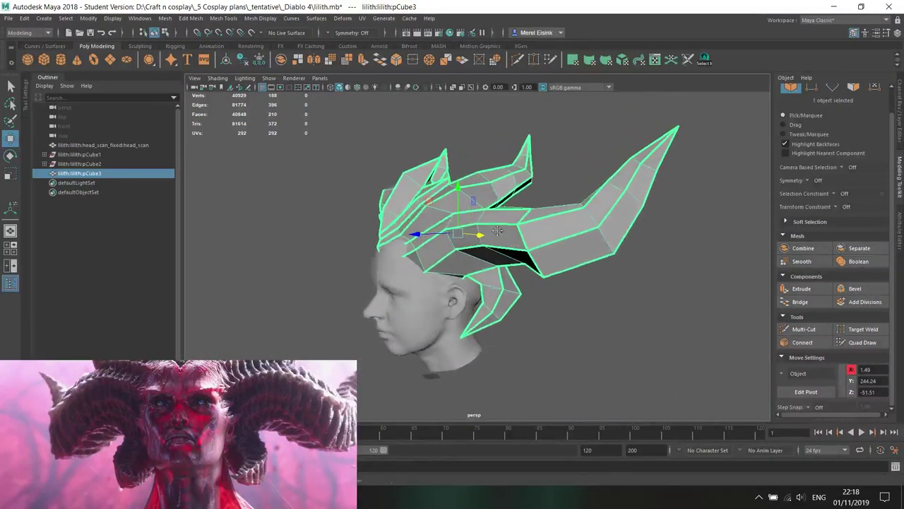
- Inspect the headpiece's vertices up close from the side and front to check the horn bases
alt+middle_drag(505, 216, 520, 269)
scroll(520, 268, up, 5)
alt+drag(521, 268, 419, 227)
right_drag(417, 228, 372, 229)
alt+drag(462, 232, 526, 203)
click(348, 245)
right_drag(491, 192, 566, 154)
- Scale the paired edges on the side peaks of the crest along X
scroll(558, 170, down, 3)
alt+drag(539, 198, 540, 213)
scroll(541, 212, up, 3)
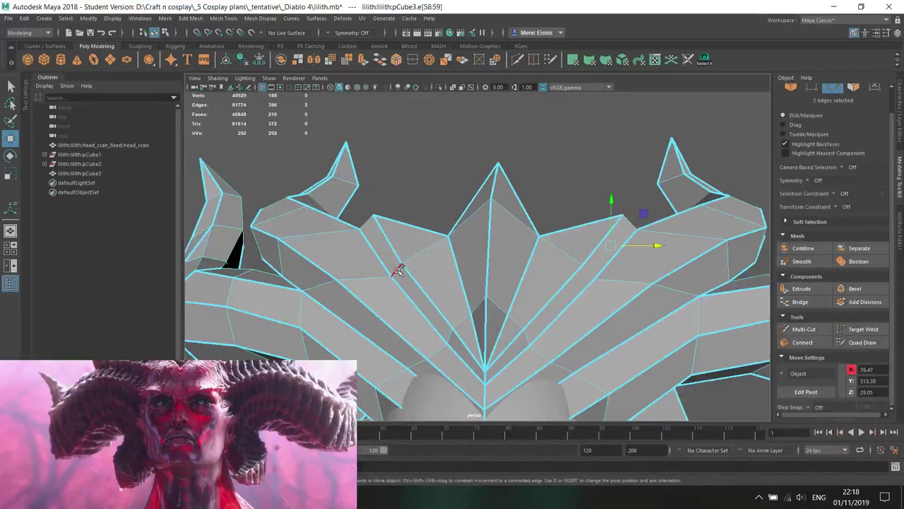
key(r)
drag(536, 245, 533, 245)
- Scale the paired vertices at the outer base of the crest's side peaks slightly inward along X
mouse_move(574, 228)
right_down()
mouse_move(575, 241)
mouse_move(586, 236)
right_up()
alt+drag(595, 231, 609, 277)
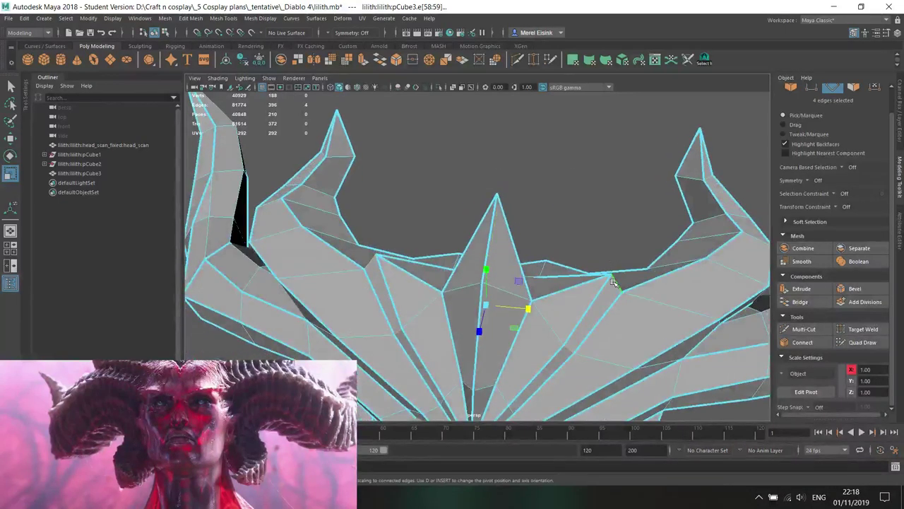
shift+click(623, 281)
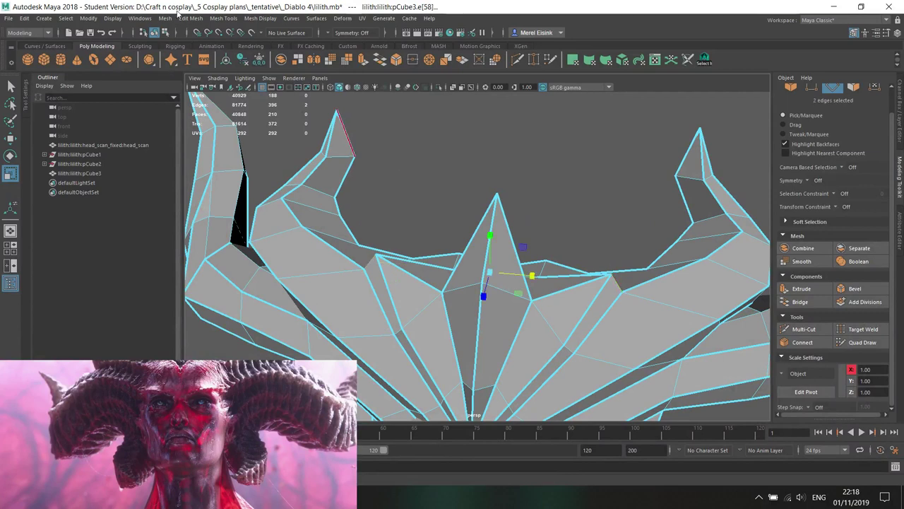
click(225, 18)
click(250, 65)
right_drag(437, 224, 365, 270)
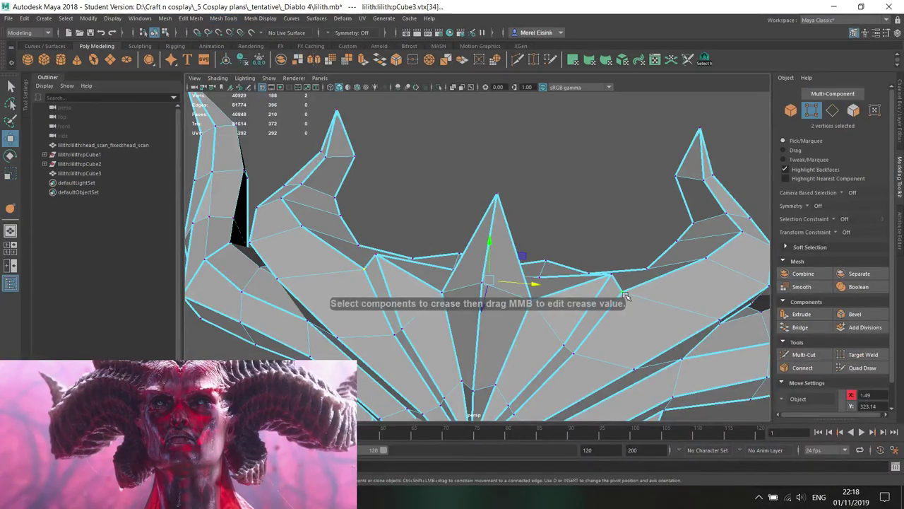
drag(535, 286, 527, 284)
alt+drag(528, 284, 636, 240)
alt+middle_drag(690, 240, 588, 268)
alt+drag(588, 268, 580, 273)
- Preview the whole headpiece smoothed with 3 divisions, examine it from the front and side, and undo the smoothing
right_drag(608, 227, 606, 253)
alt+drag(607, 252, 531, 225)
scroll(513, 205, down, 3)
right_drag(450, 193, 492, 161)
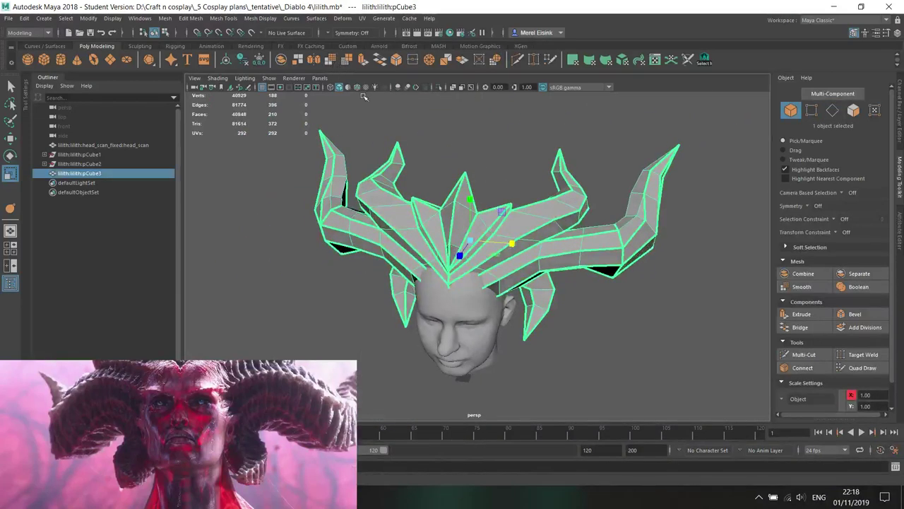
click(330, 61)
alt+drag(550, 302, 478, 222)
click(581, 276)
alt+right_drag(478, 222, 516, 230)
click(516, 230)
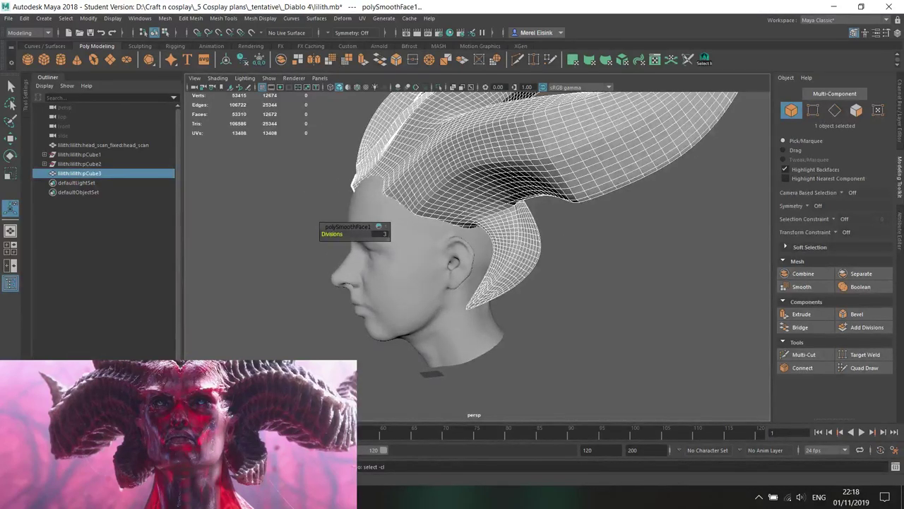
alt+drag(426, 217, 565, 210)
key(ctrl+z)
- Select the tip edges and nearby loops of both lower horns beside the ears and move them together along Y
right_click(565, 210)
click(564, 183)
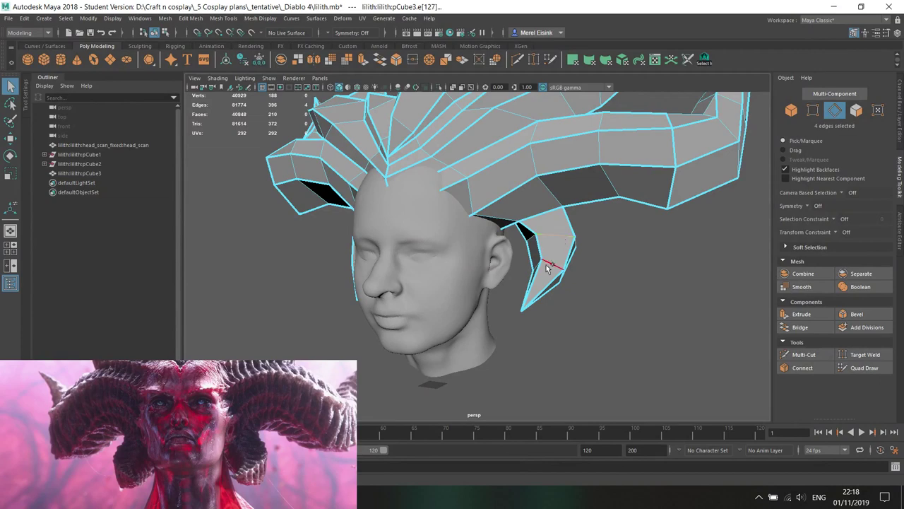
shift+click(538, 289)
alt+drag(538, 289, 359, 269)
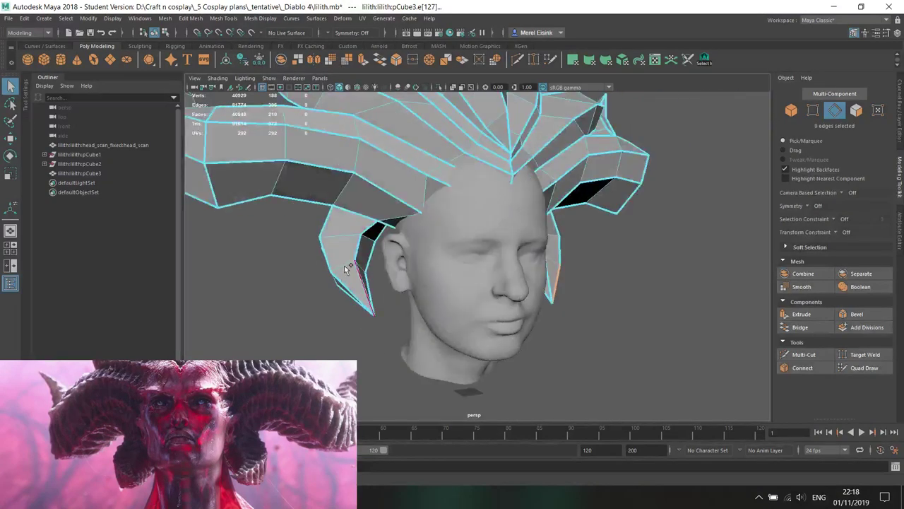
shift+double_click(338, 238)
alt+drag(337, 238, 369, 290)
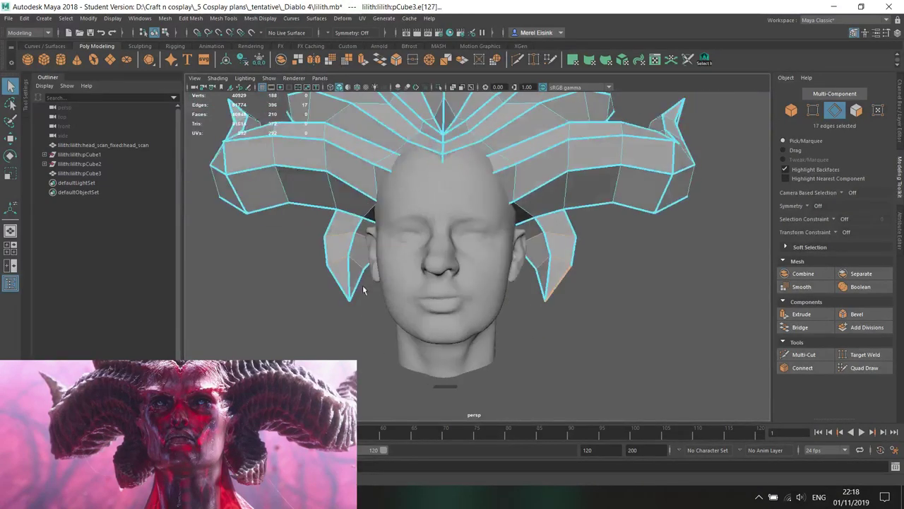
alt+drag(482, 293, 450, 240)
key(w)
drag(406, 279, 528, 267)
key(e)
key(w)
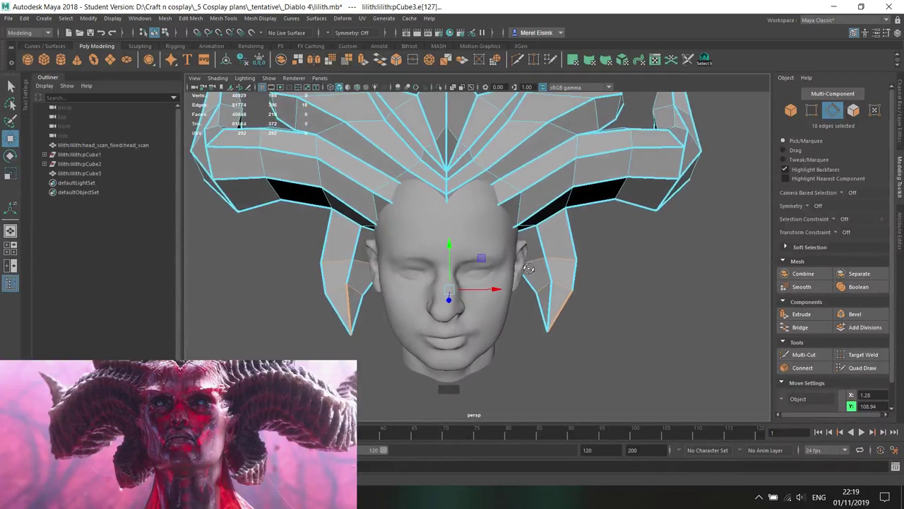
- Scale the tip vertices of both lower horns along X and reposition them
right_drag(570, 227, 540, 226)
click(555, 327)
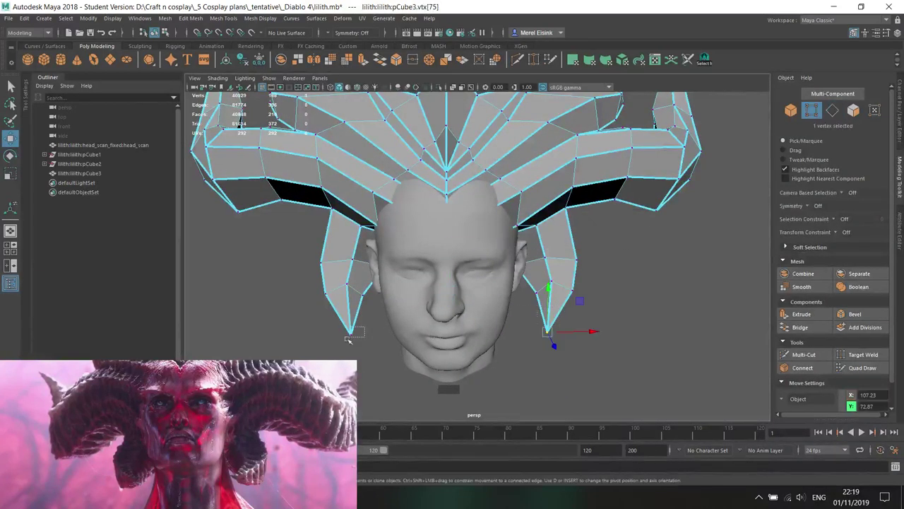
shift+click(352, 332)
key(r)
drag(493, 332, 386, 314)
key(w)
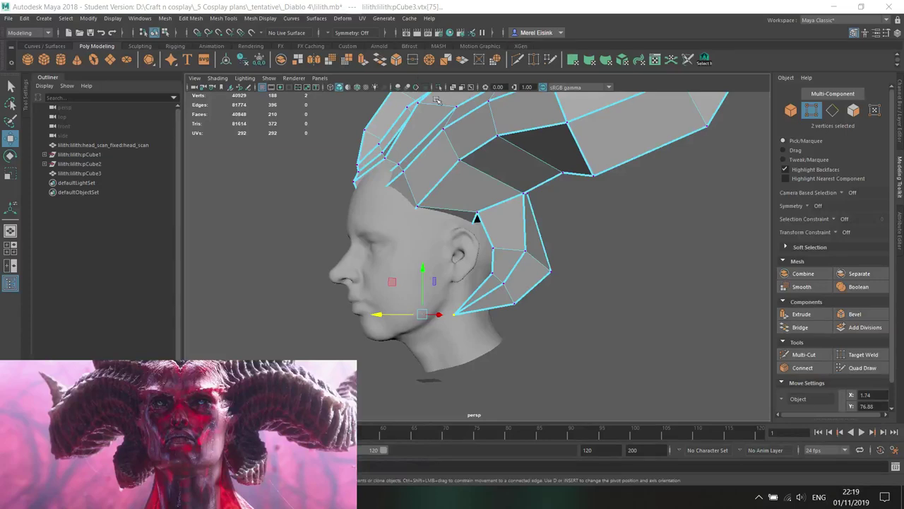
- Return to object selection and examine the headpiece's shape from the side and above
alt+drag(505, 172, 493, 149)
right_drag(493, 149, 533, 130)
click(593, 265)
scroll(556, 281, down, 5)
alt+drag(556, 281, 595, 272)
click(522, 205)
alt+drag(522, 204, 466, 211)
alt+middle_drag(466, 210, 462, 252)
scroll(474, 256, up, 5)
alt+drag(526, 266, 424, 239)
- Select the matching edge loops on both small upper horns and rotate them about X
right_drag(424, 238, 450, 192)
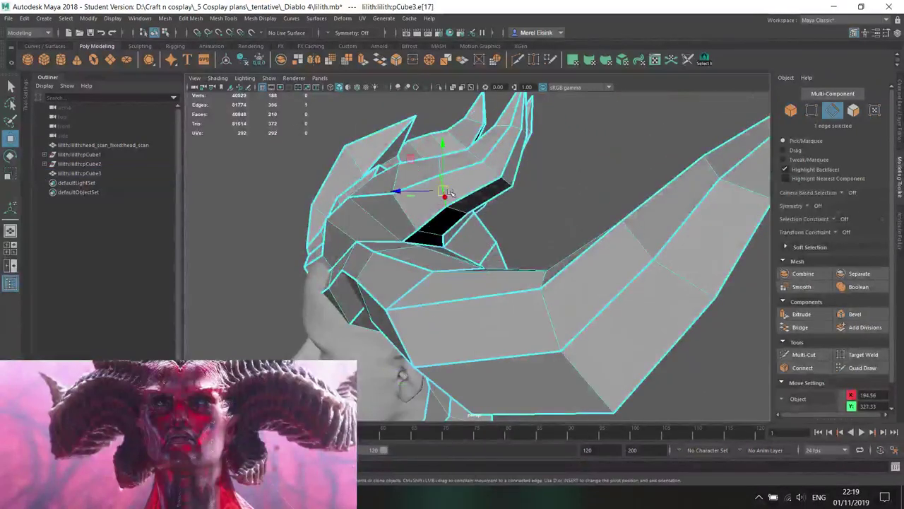
double_click(446, 192)
alt+drag(450, 192, 494, 209)
alt+drag(346, 196, 551, 159)
shift+double_click(373, 204)
alt+drag(373, 203, 497, 178)
shift+double_click(421, 180)
shift+double_click(314, 212)
key(e)
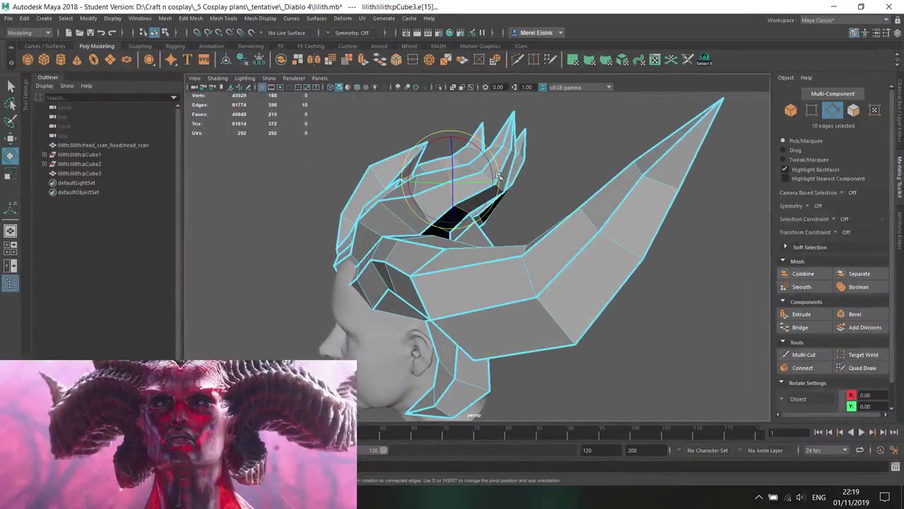
drag(443, 141, 429, 145)
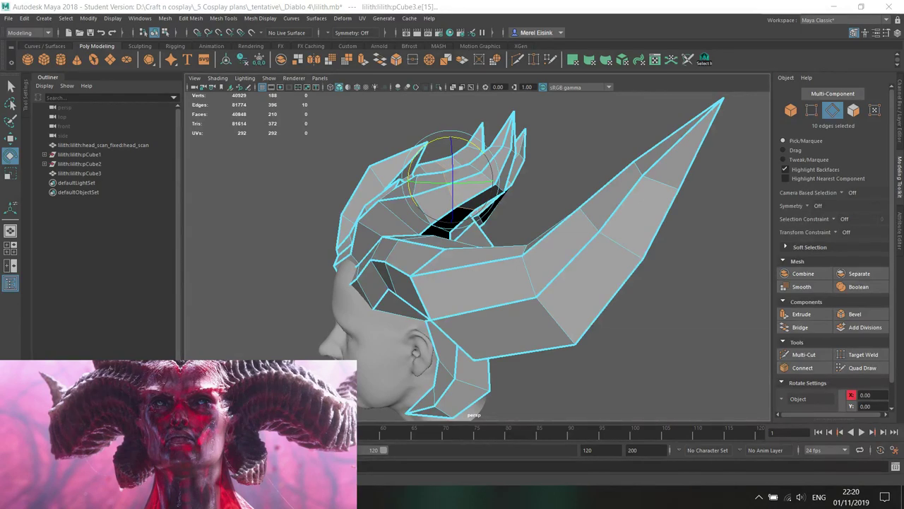
- Preview the smoothed headpiece again in object mode, view it from around, and undo the smoothing
scroll(414, 252, down, 5)
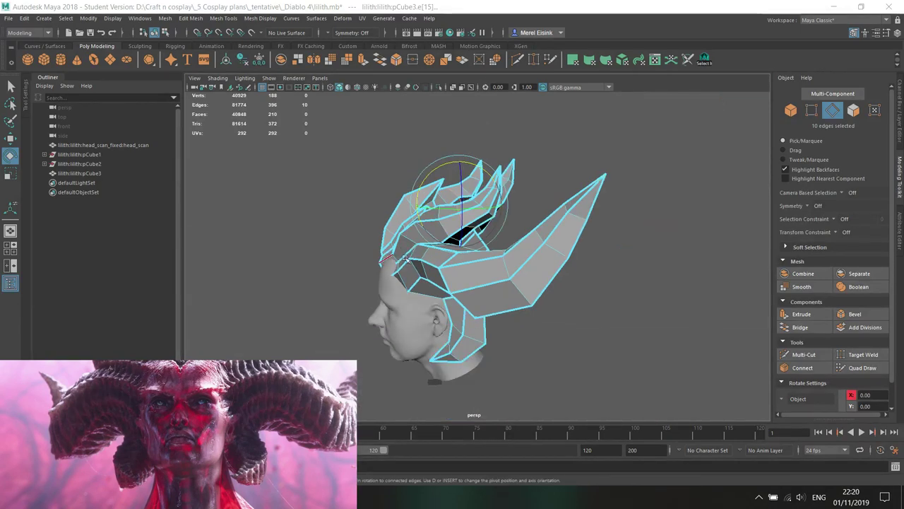
alt+drag(383, 247, 465, 234)
right_drag(467, 222, 499, 200)
alt+drag(487, 202, 514, 199)
click(492, 135)
key(ctrl+z)
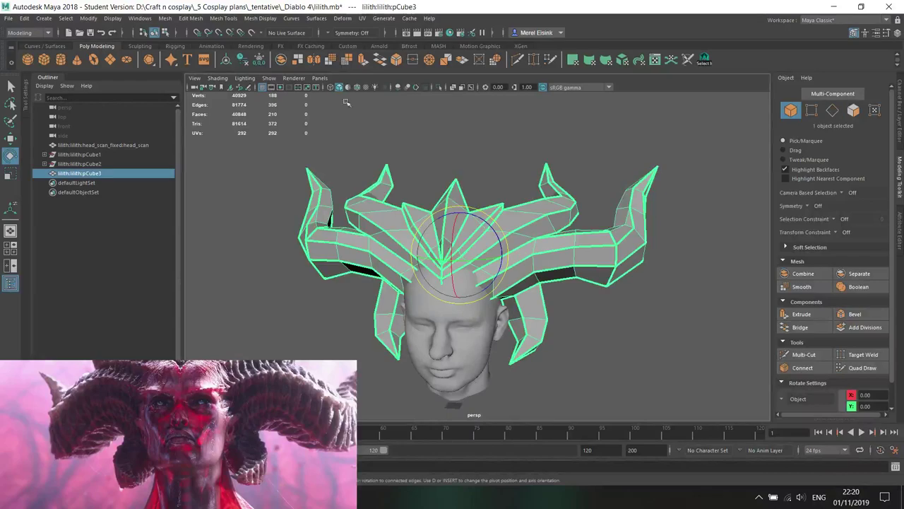
click(331, 59)
alt+drag(396, 201, 499, 205)
key(ctrl+z)
- Move the centre edge at the back of the crest and check its placement in wireframe
scroll(514, 222, up, 5)
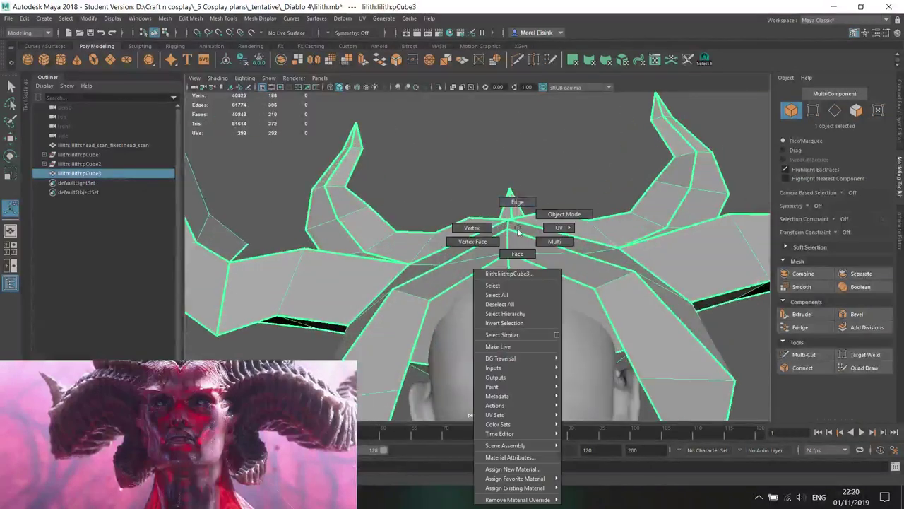
right_drag(516, 230, 516, 203)
click(506, 235)
alt+drag(507, 240, 598, 299)
key(w)
drag(481, 270, 428, 250)
key(4)
mouse_move(565, 283)
alt+mouse_down()
mouse_move(526, 278)
mouse_move(521, 247)
mouse_move(508, 264)
mouse_move(498, 253)
mouse_move(523, 261)
mouse_move(517, 267)
mouse_move(558, 260)
alt+mouse_up()
key(5)
- Freeze the headpiece's transformations and smooth it with 3 divisions
right_drag(414, 189, 445, 169)
scroll(434, 194, down, 5)
alt+drag(434, 194, 494, 227)
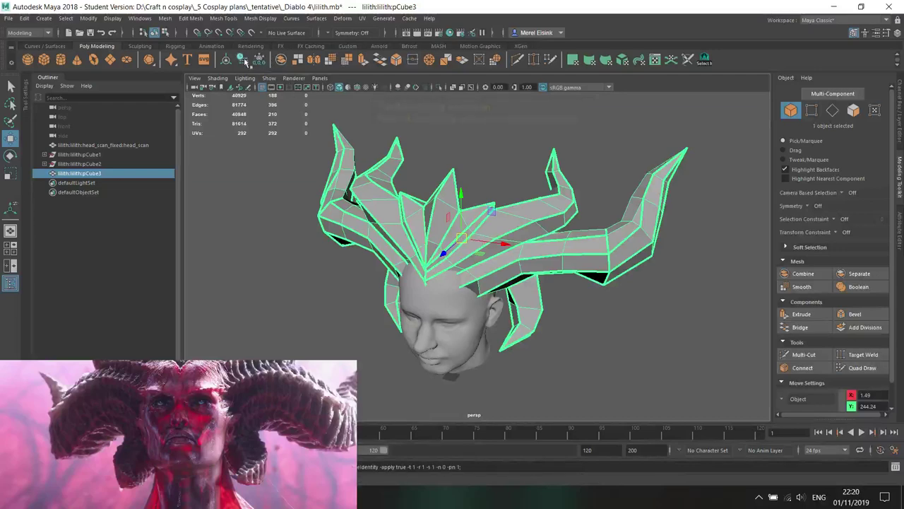
click(329, 62)
click(330, 61)
alt+drag(492, 159, 521, 144)
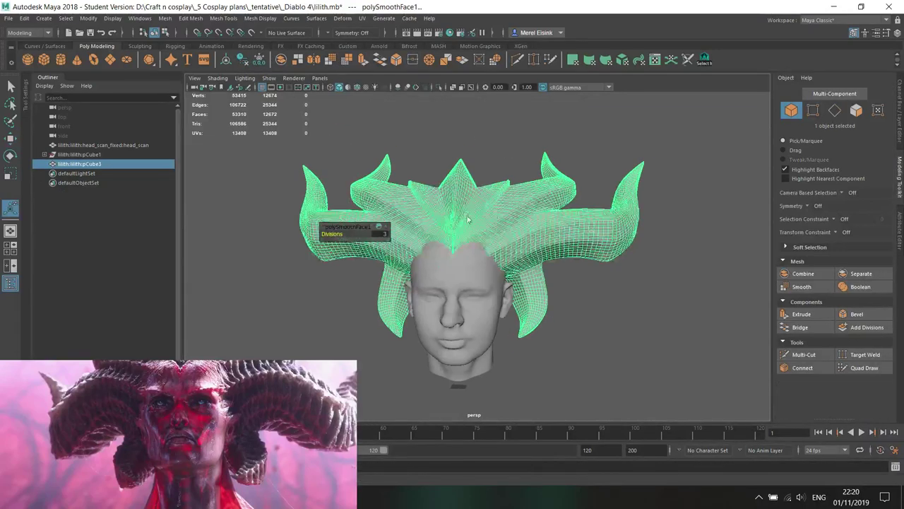
right_drag(468, 202, 503, 177)
alt+drag(588, 236, 540, 244)
click(613, 304)
- Export the headpiece and head scan together as an OBJ named lilith base in the Diablo 4 folder
click(526, 247)
shift+click(449, 283)
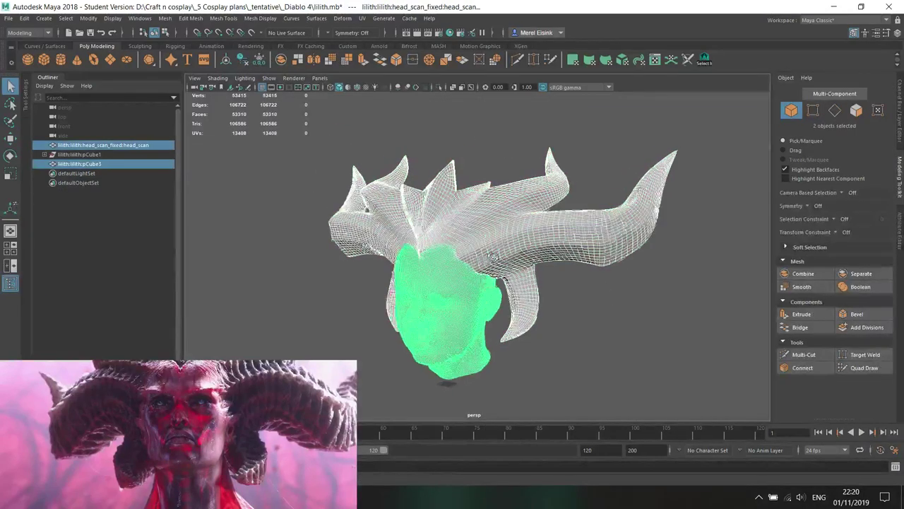
alt+drag(435, 304, 469, 307)
scroll(452, 282, up, 4)
click(8, 18)
click(41, 142)
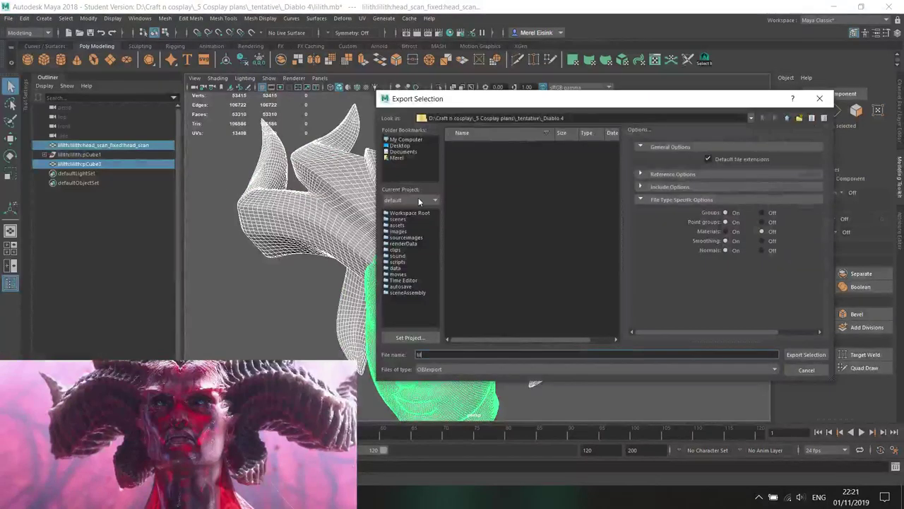
key(Return)
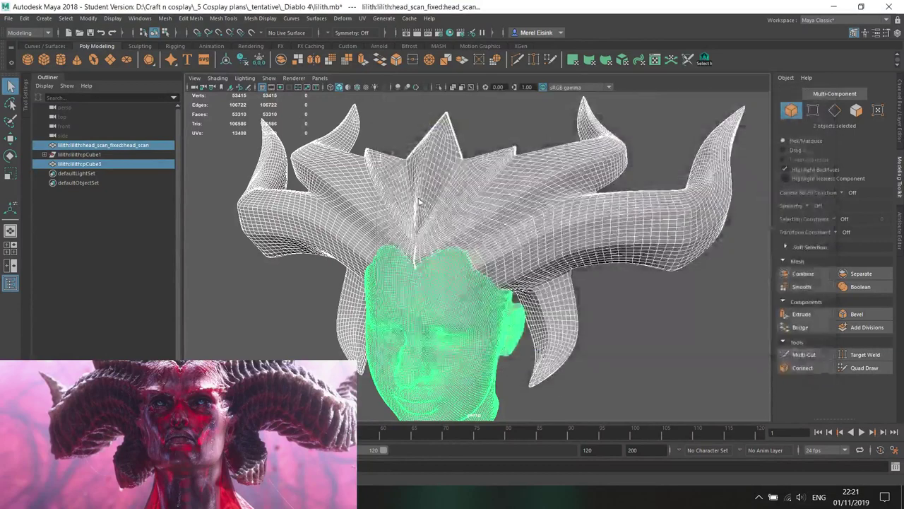
- Close Maya, saving the scene and accepting the student version notice
click(899, 15)
click(495, 250)
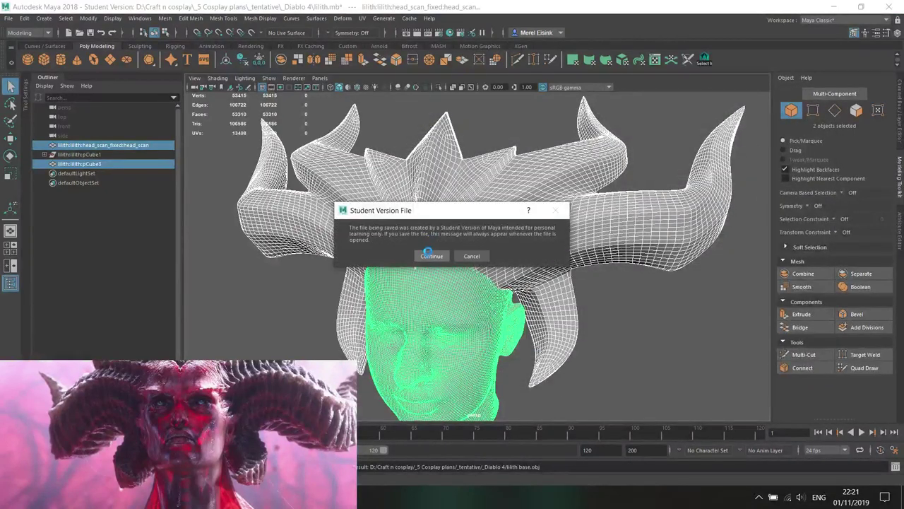
click(431, 256)
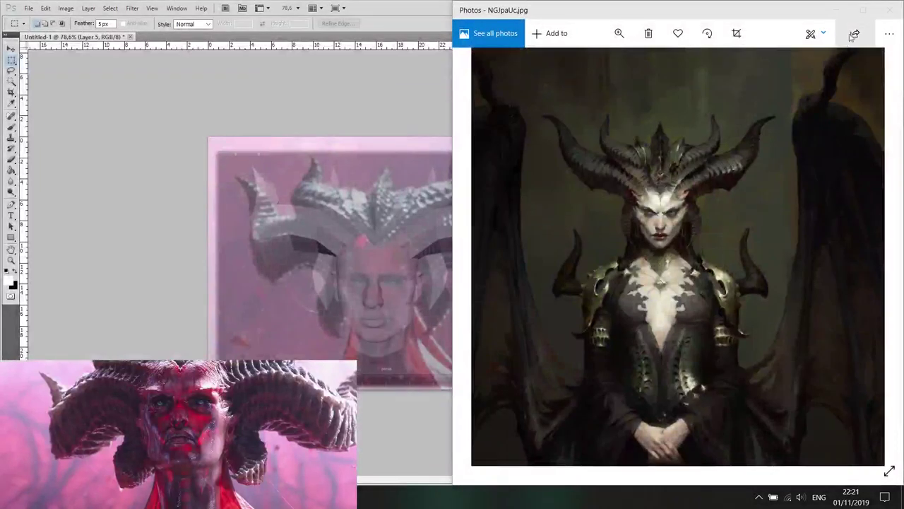
- Close the Lilith reference photo and the Photoshop comparison document
click(889, 10)
click(892, 8)
click(463, 189)
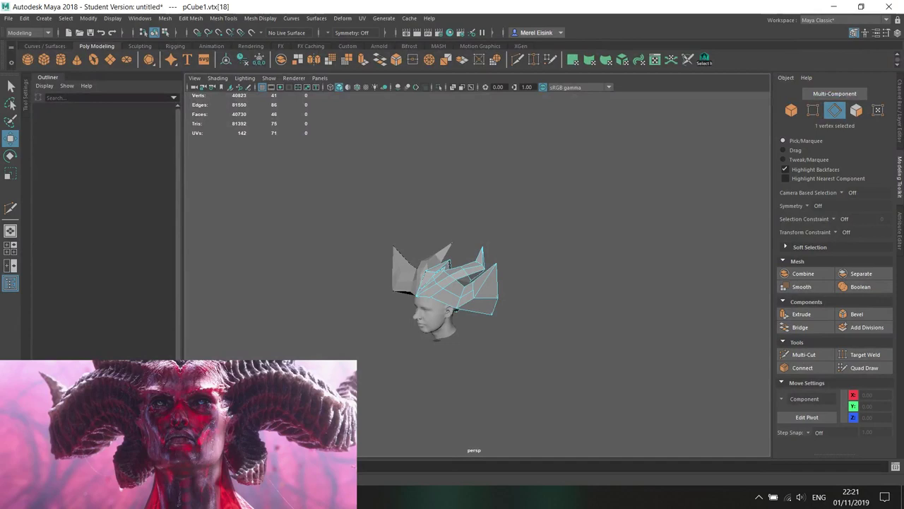
- Open Task Manager, end the remaining Maya task, and close Task Manager
right_click(282, 495)
click(332, 441)
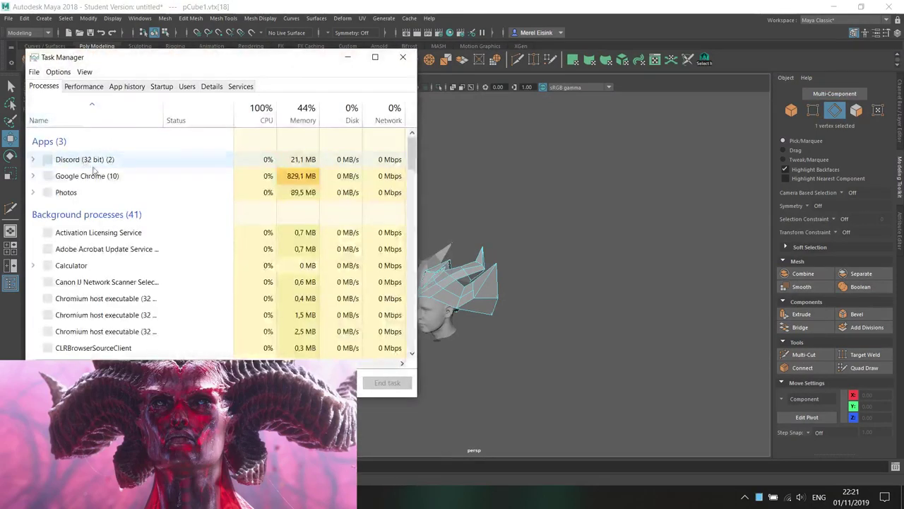
click(82, 193)
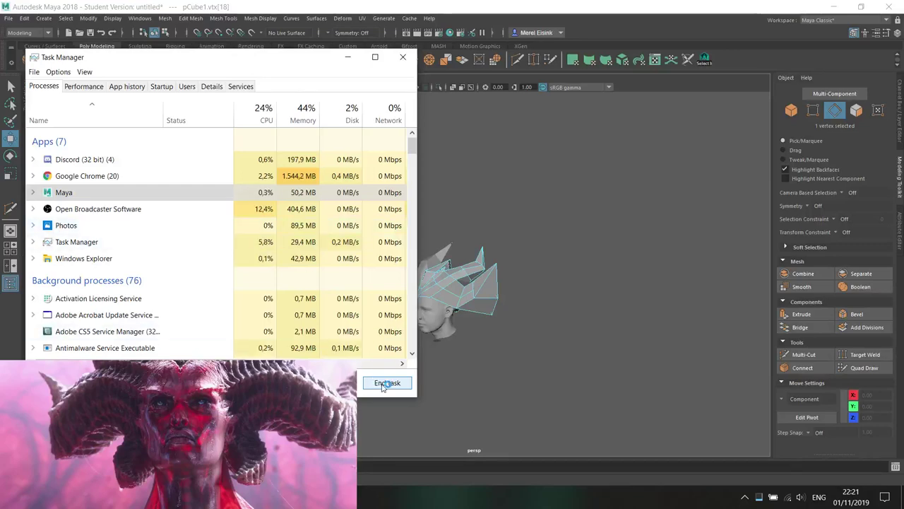
click(387, 383)
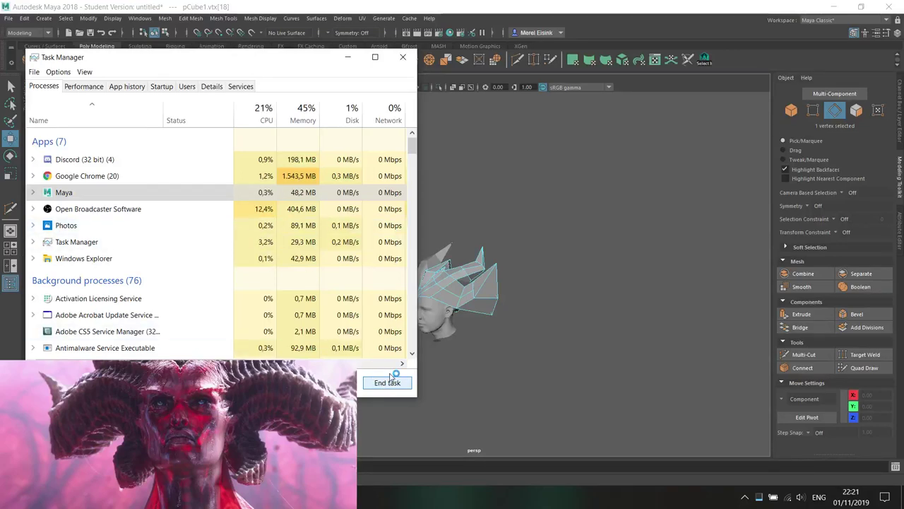
click(403, 56)
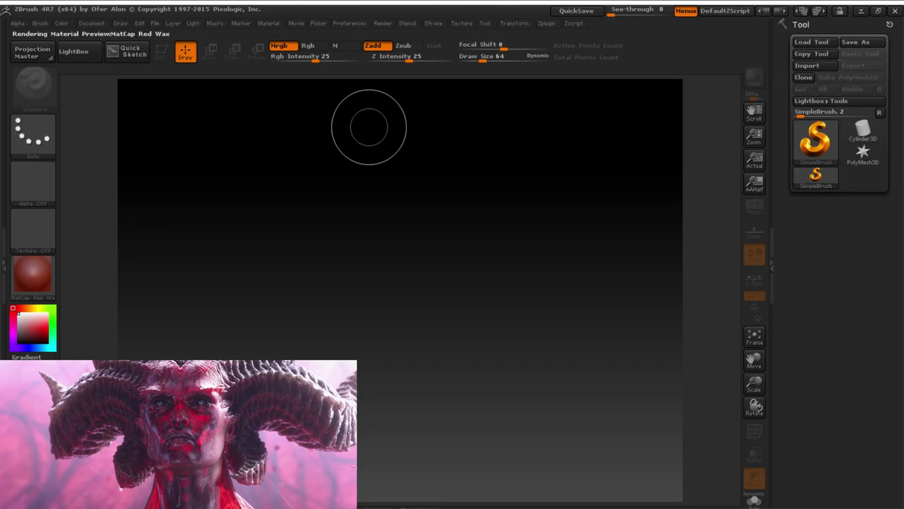
- Switch to ZBrush and import the lilith base model from the _Diablo 4 folder
click(714, 84)
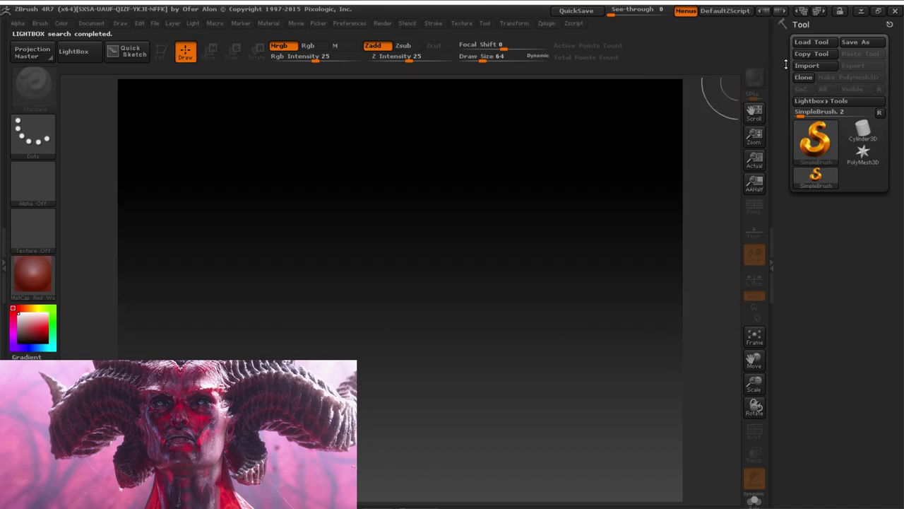
click(807, 65)
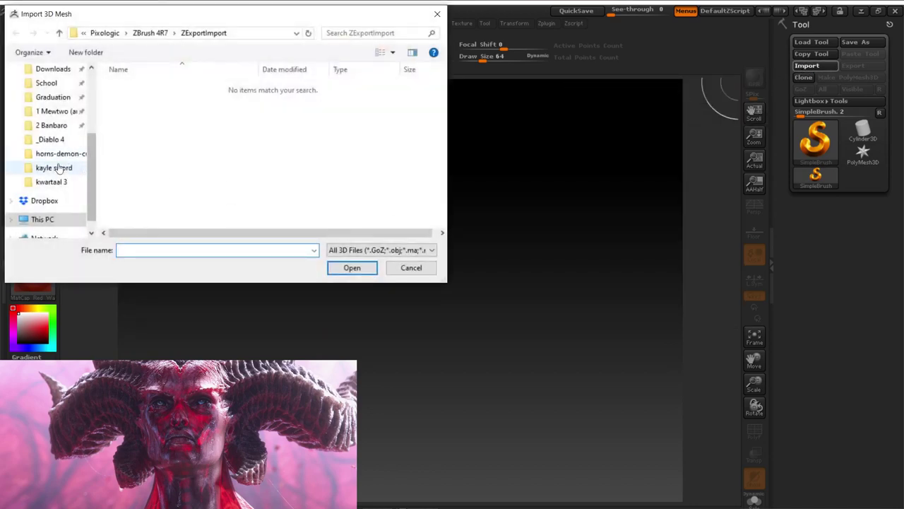
click(51, 139)
click(144, 104)
double_click(143, 105)
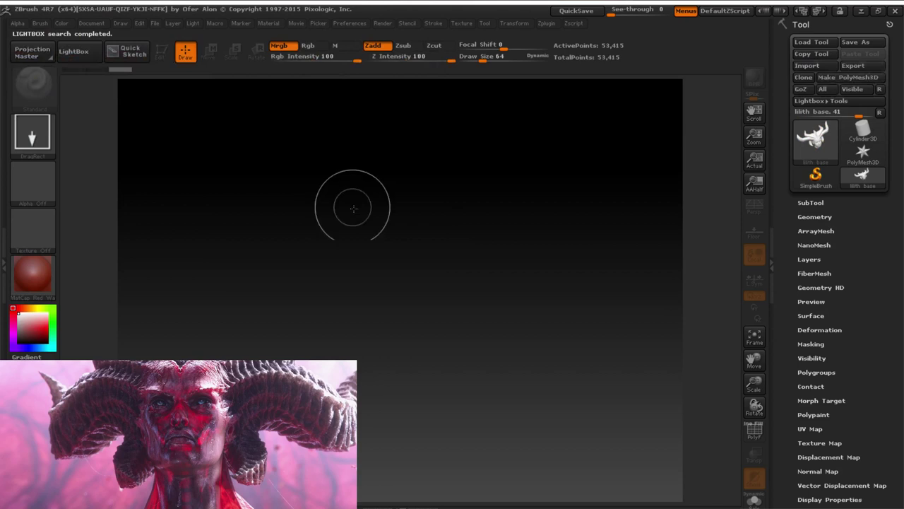
- Put the imported model on the canvas in Edit mode and face it frontally
key(t)
mouse_move(542, 312)
alt+mouse_down()
mouse_move(441, 302)
mouse_move(425, 283)
alt+mouse_up()
alt+drag(282, 228, 441, 296)
- Split the imported lilith base model into separate subtools by its disconnected parts, accepting that this cannot be undone
click(814, 202)
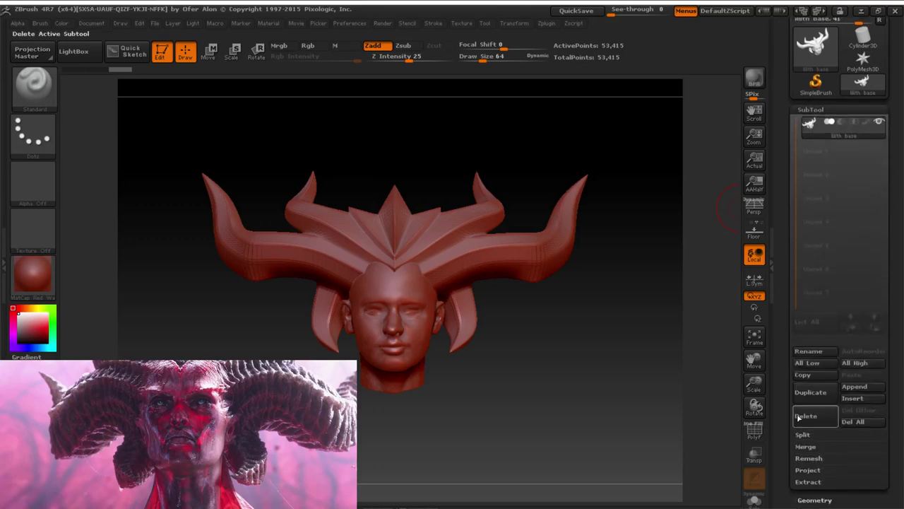
click(819, 437)
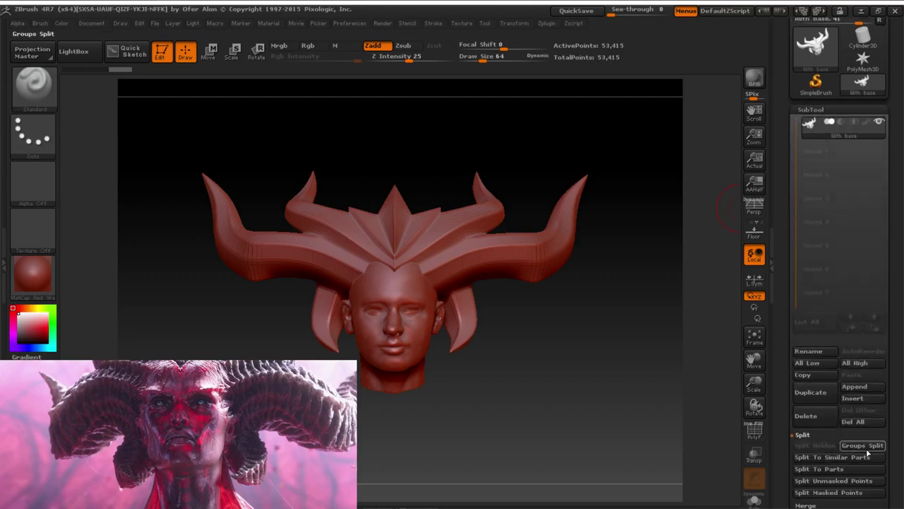
click(819, 469)
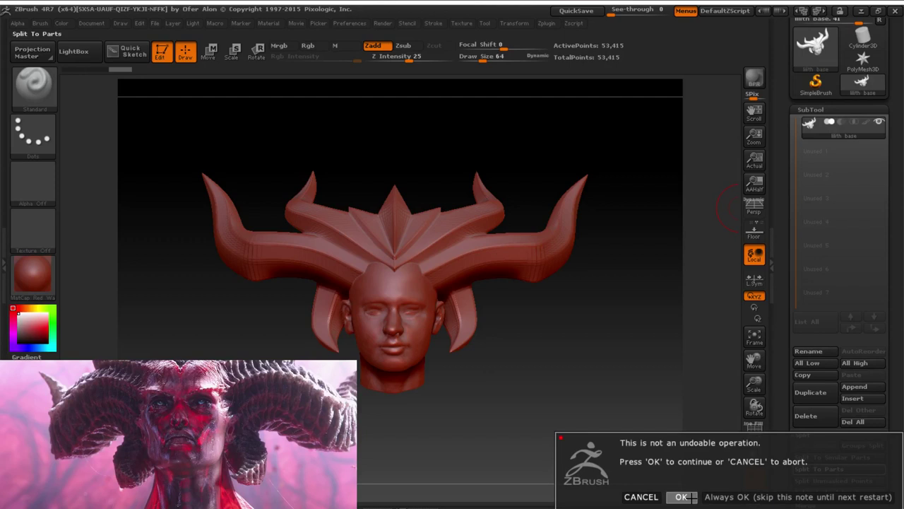
click(681, 497)
drag(634, 256, 720, 233)
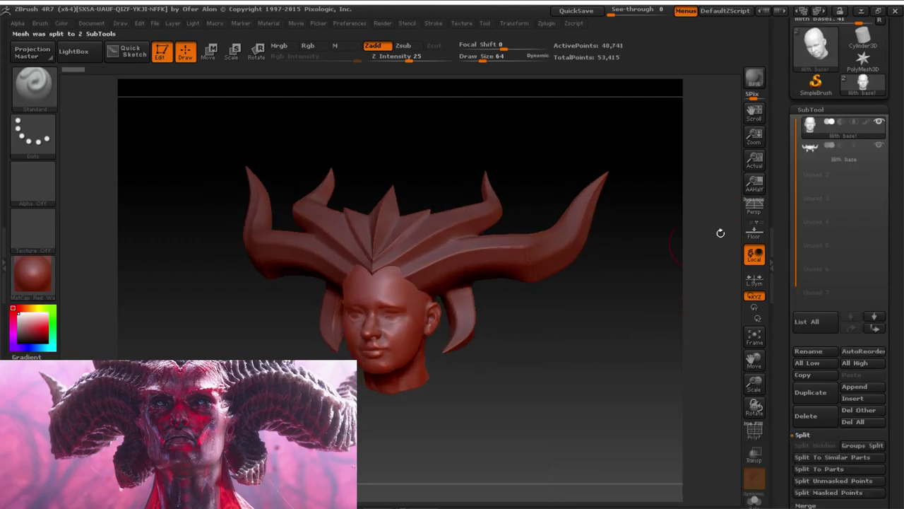
- Make the horned headpiece the active subtool, and hide the head briefly to check the headpiece alone before showing it again
click(880, 145)
click(879, 145)
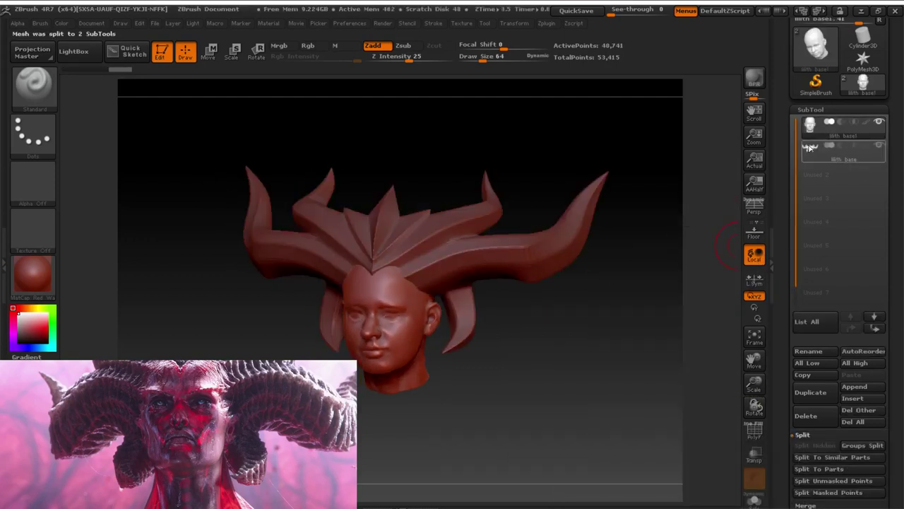
click(813, 148)
click(879, 146)
mouse_move(528, 297)
mouse_down()
mouse_move(529, 310)
mouse_move(530, 294)
mouse_up()
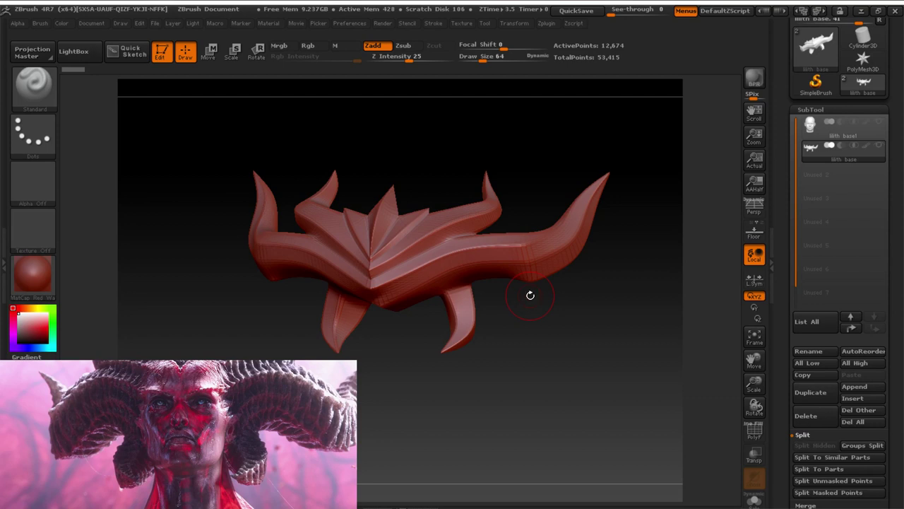
click(879, 121)
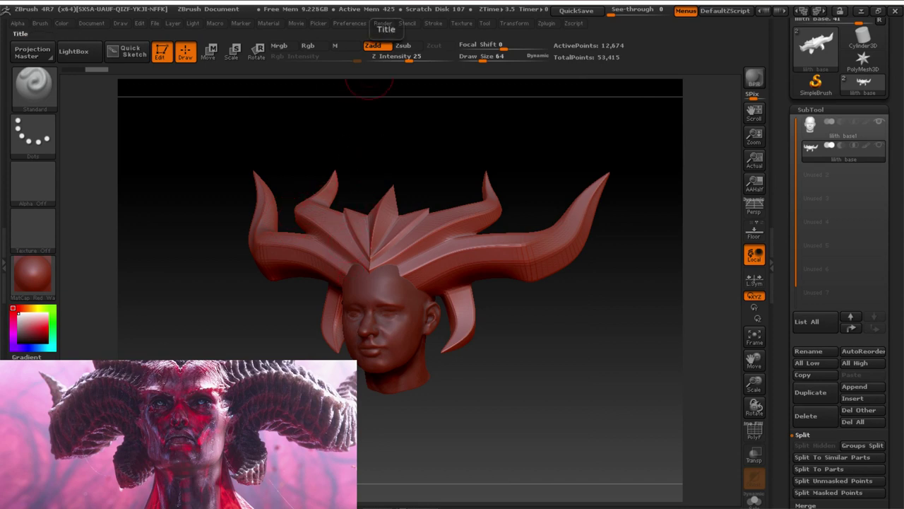
drag(531, 317, 585, 337)
- Subdivide the horned headpiece twice with smoothing on, up to subdivision level 3
drag(888, 294, 882, 32)
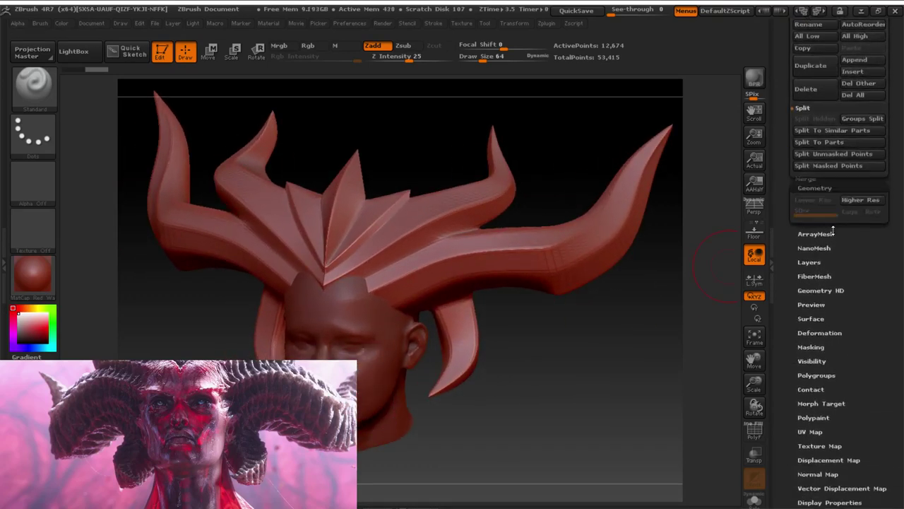
click(833, 229)
drag(901, 102, 899, 168)
click(813, 174)
click(813, 173)
drag(546, 355, 557, 339)
- Choose the ClayBuildup brush for sculpting the headpiece, with its draw size at 64
click(33, 85)
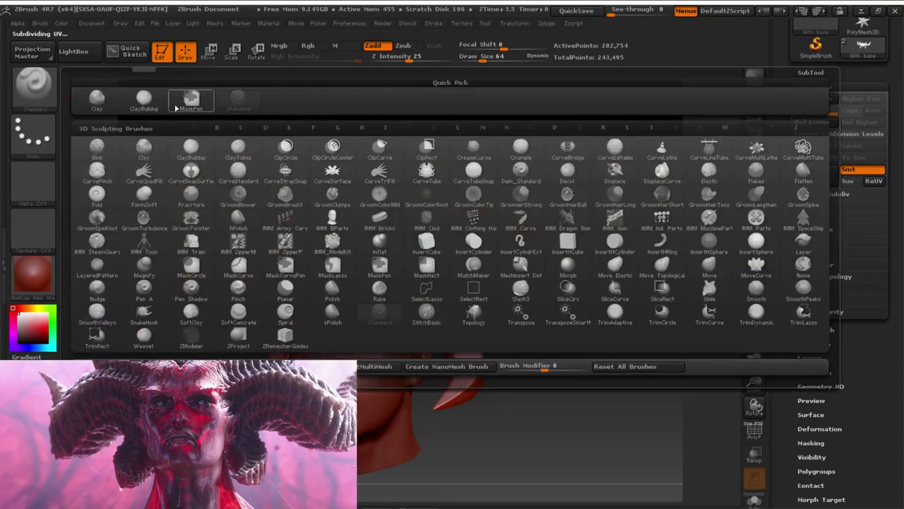
click(145, 98)
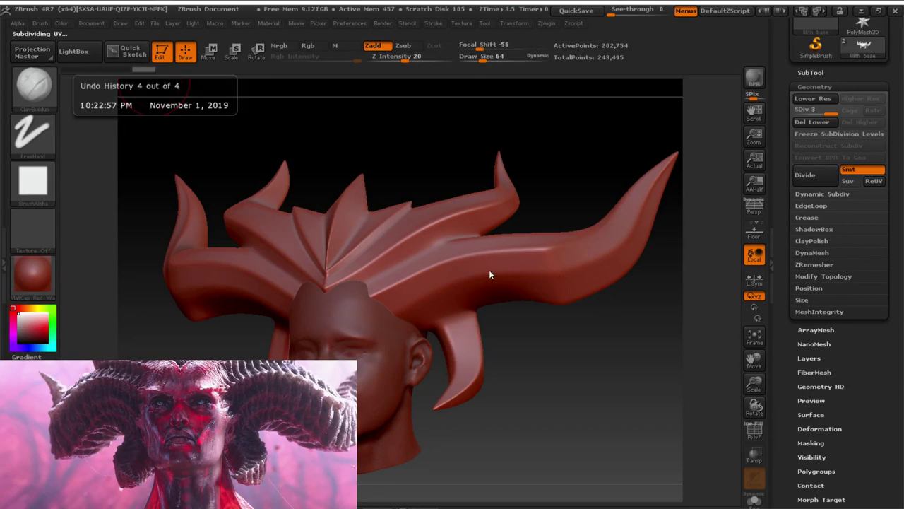
drag(528, 329, 532, 331)
key(s)
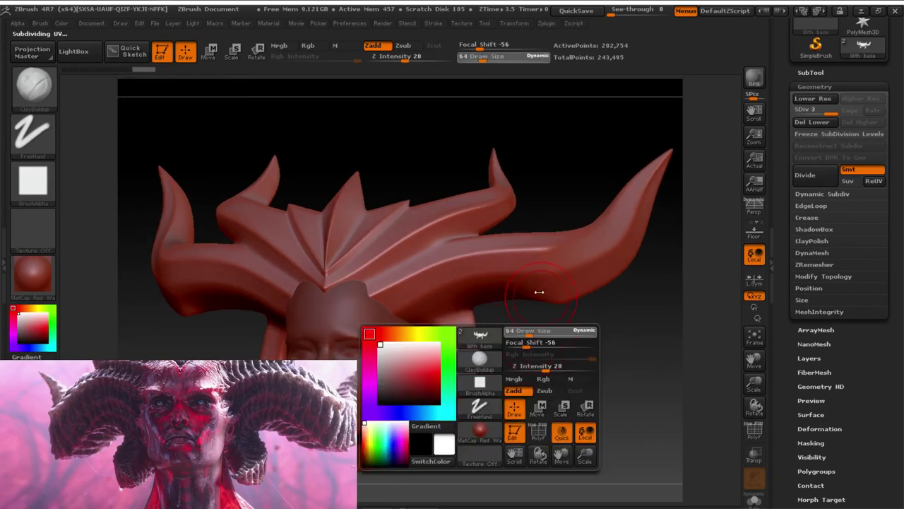
mouse_move(498, 288)
alt+right_down()
mouse_move(513, 292)
mouse_move(483, 288)
mouse_move(509, 289)
alt+right_up()
ctrl+drag(519, 288, 522, 300)
key(ctrl+z)
right_drag(631, 264, 549, 314)
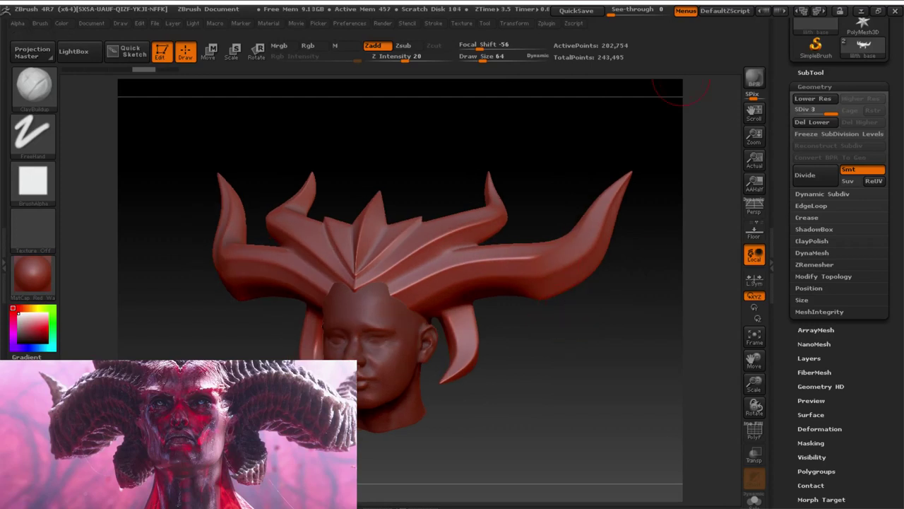